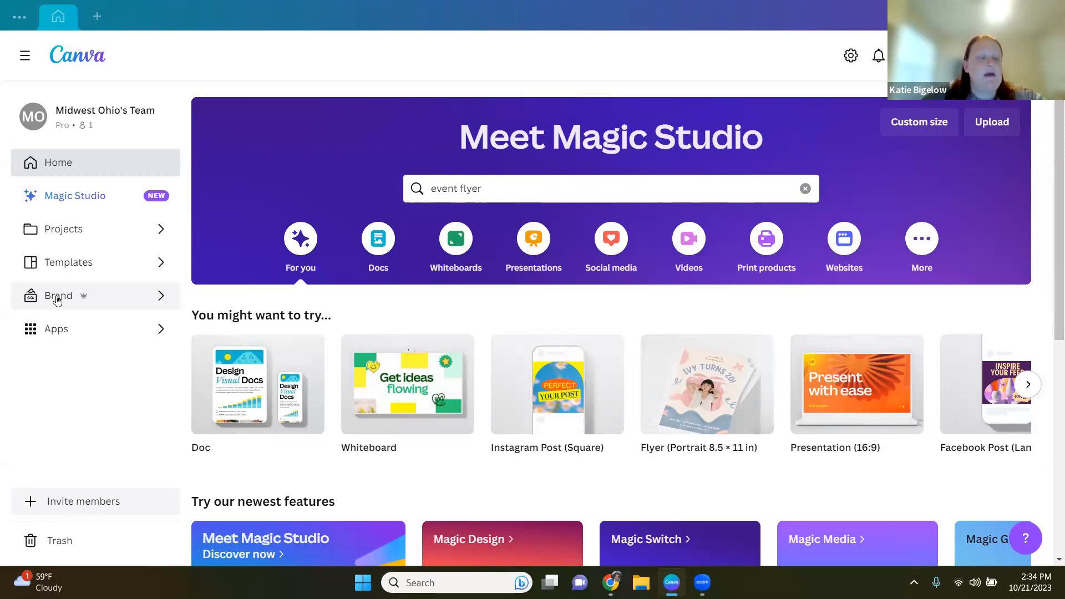
Step: Open the team's Brand Kit and review its logos and color palette
left_click(56, 298)
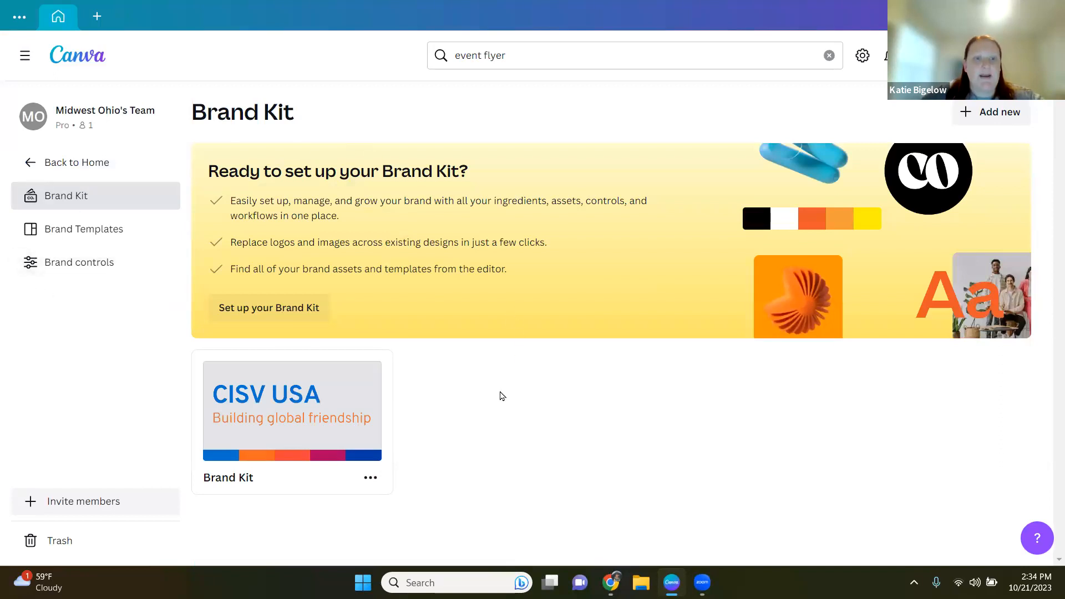
left_click(301, 433)
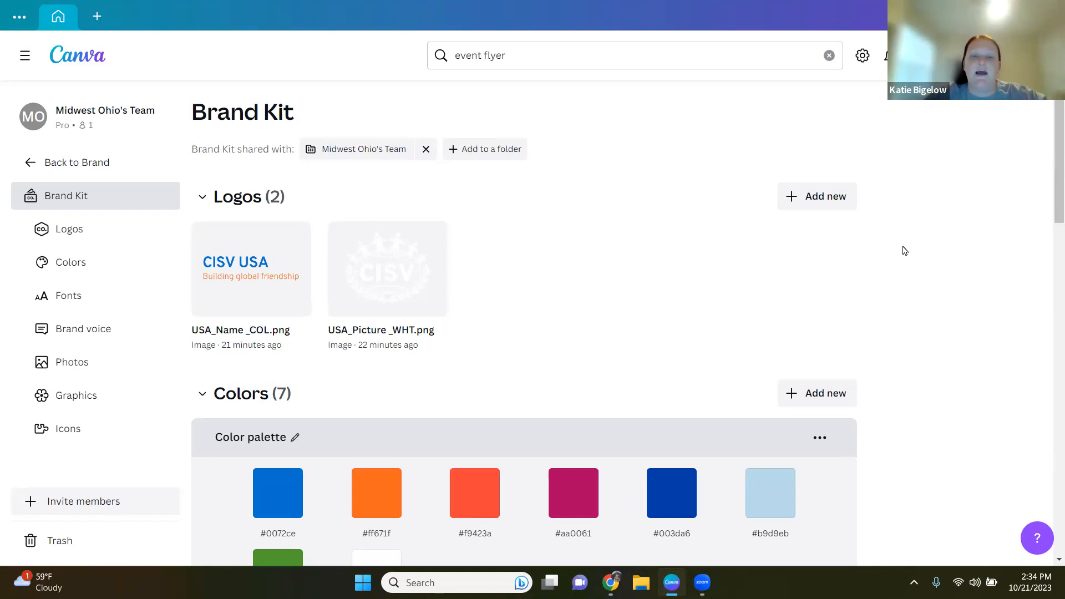
scroll(913, 326, "down", 3)
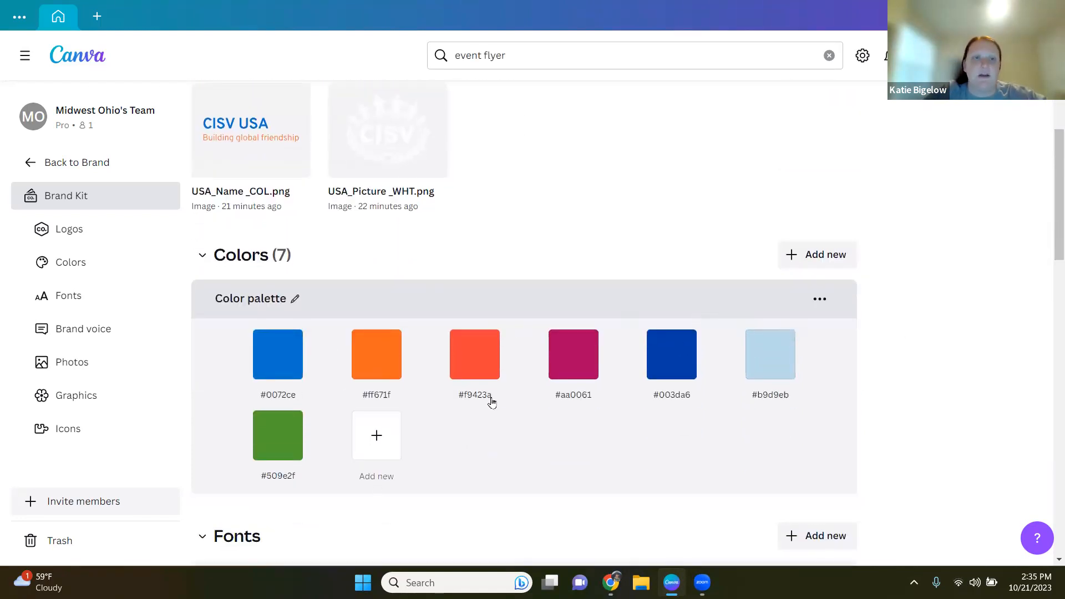
scroll(492, 402, "up", 3)
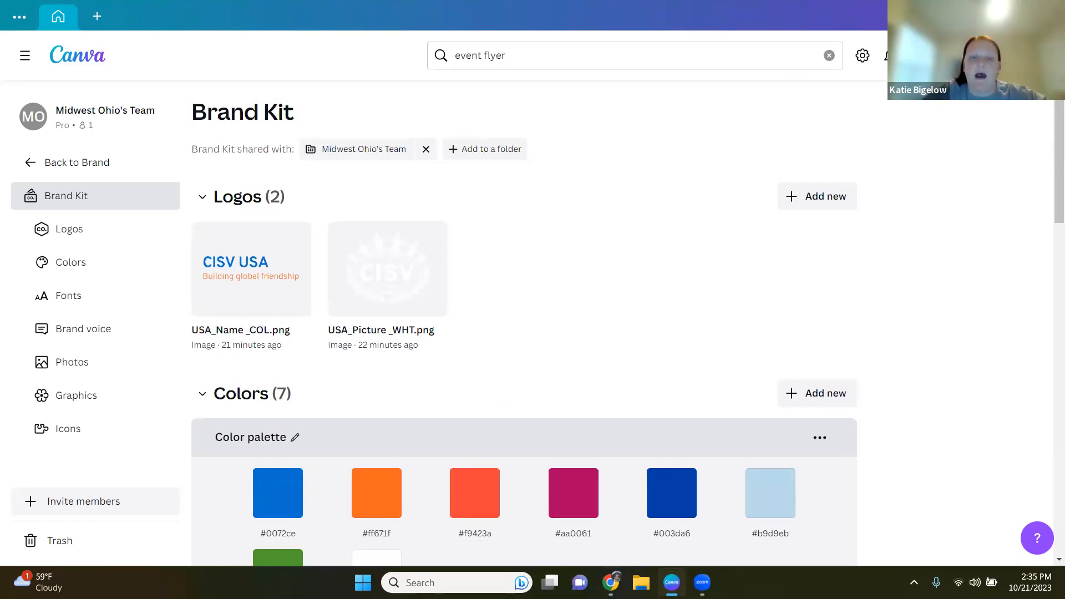
Step: Add the desktop file USA_Combined_WHT.png to the Brand Kit logos
double_click(408, 19)
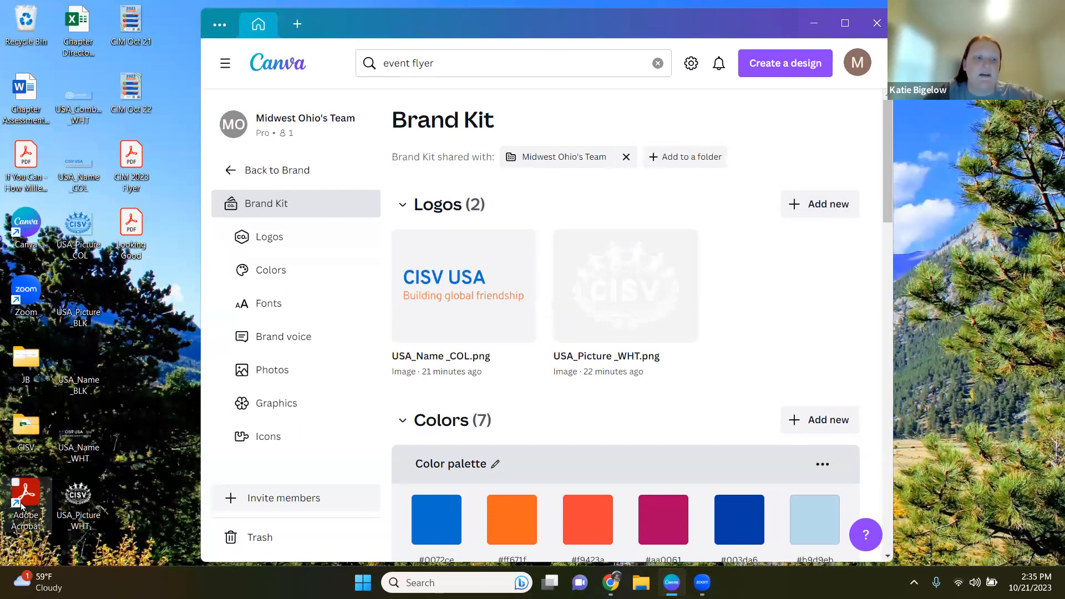
left_click_drag(66, 86, 627, 325)
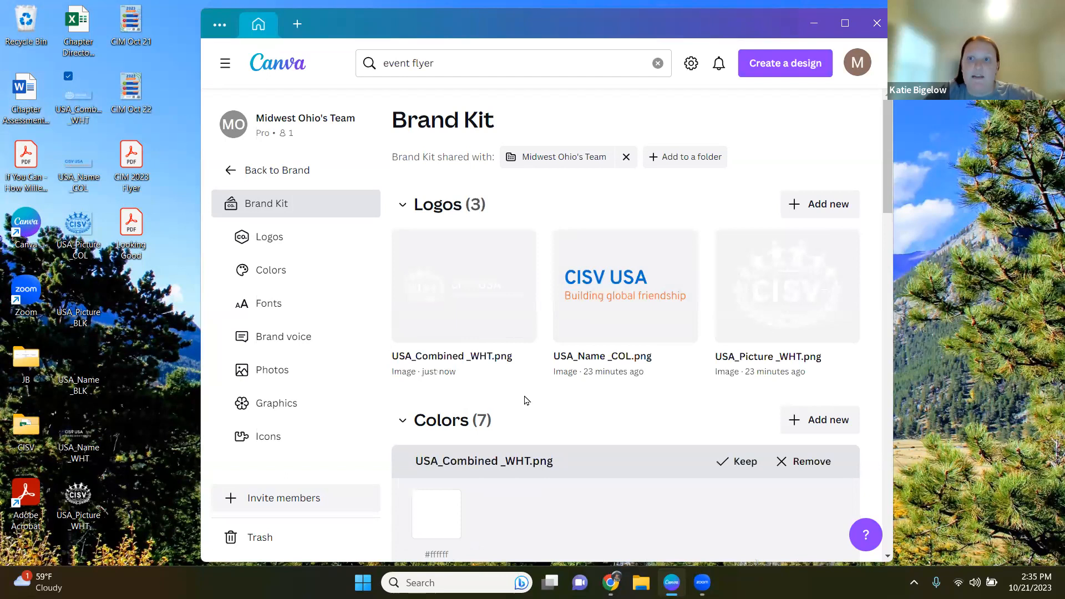
Step: Discard the colors extracted from USA_Combined_WHT.png instead of keeping them
scroll(592, 387, "down", 4)
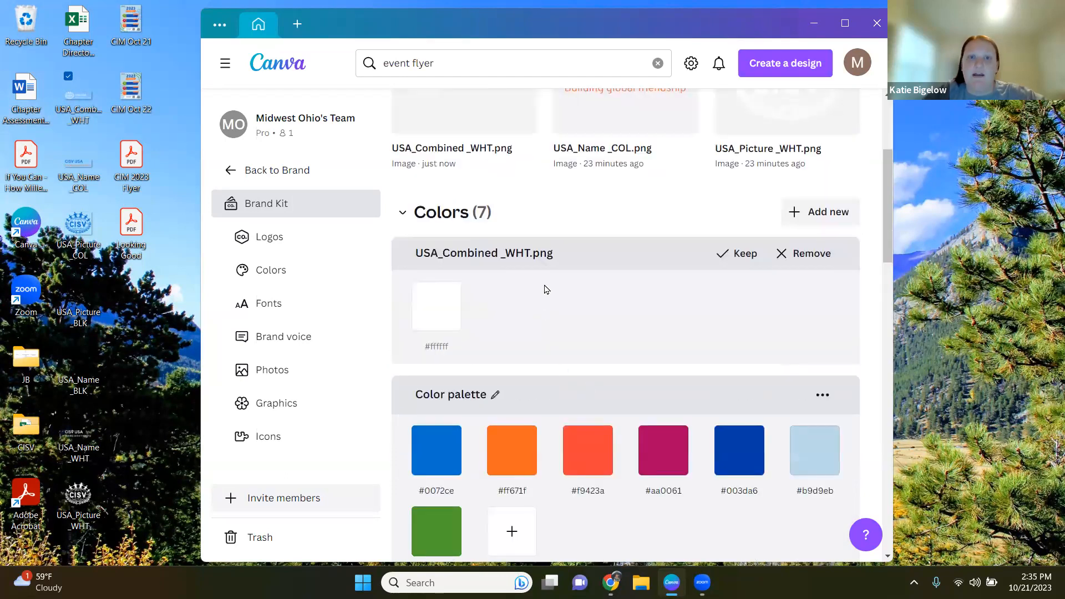
scroll(544, 290, "up", 1)
scroll(483, 225, "up", 1)
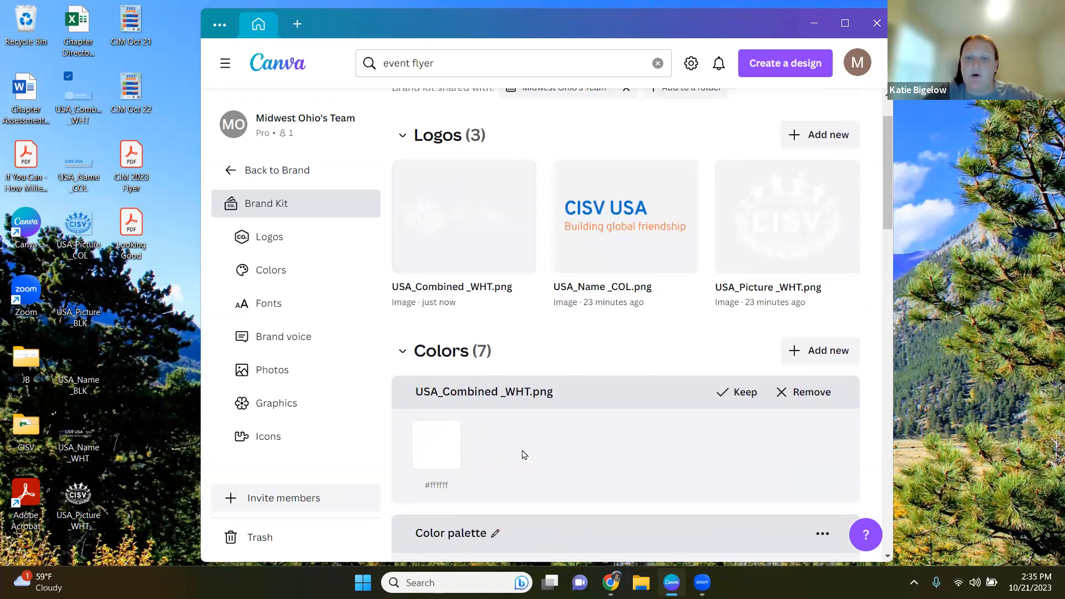
scroll(501, 444, "down", 3)
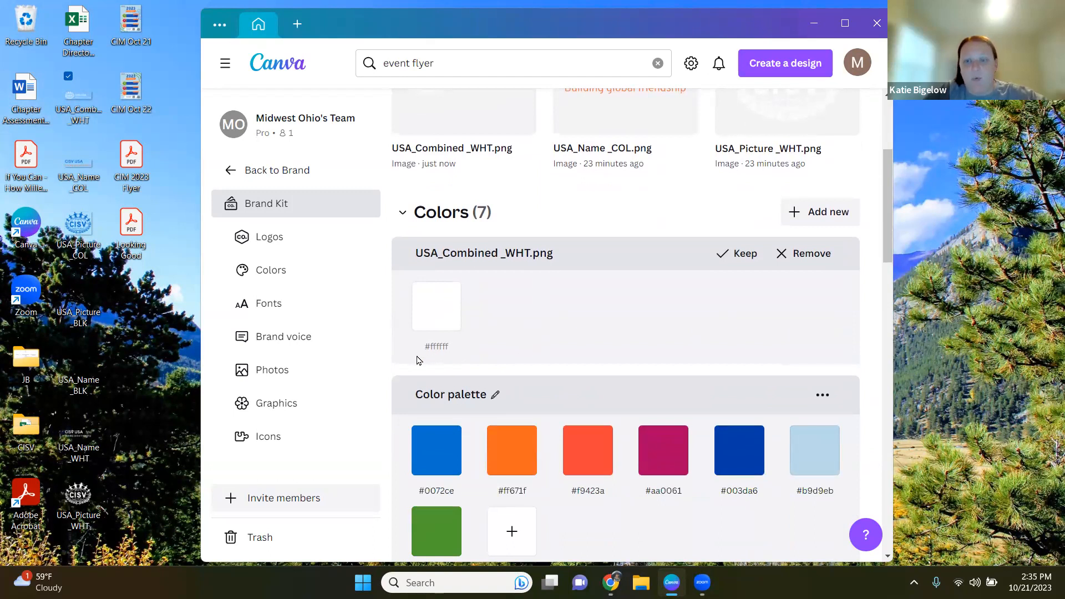
left_click(805, 254)
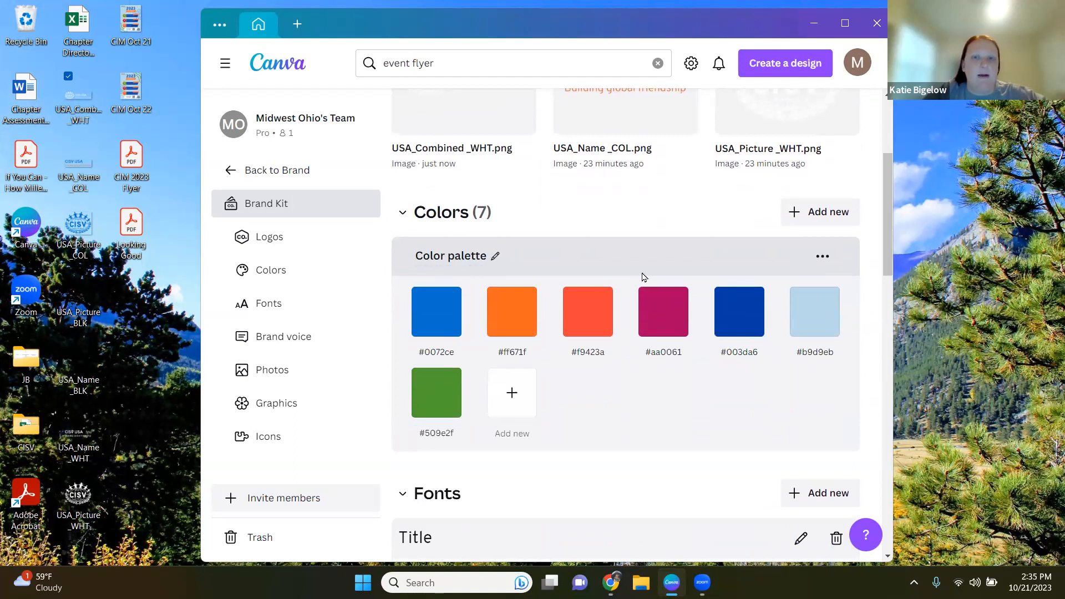
Step: Upload USA_Picture_COL from the Desktop as another Brand Kit logo
scroll(642, 278, "up", 4)
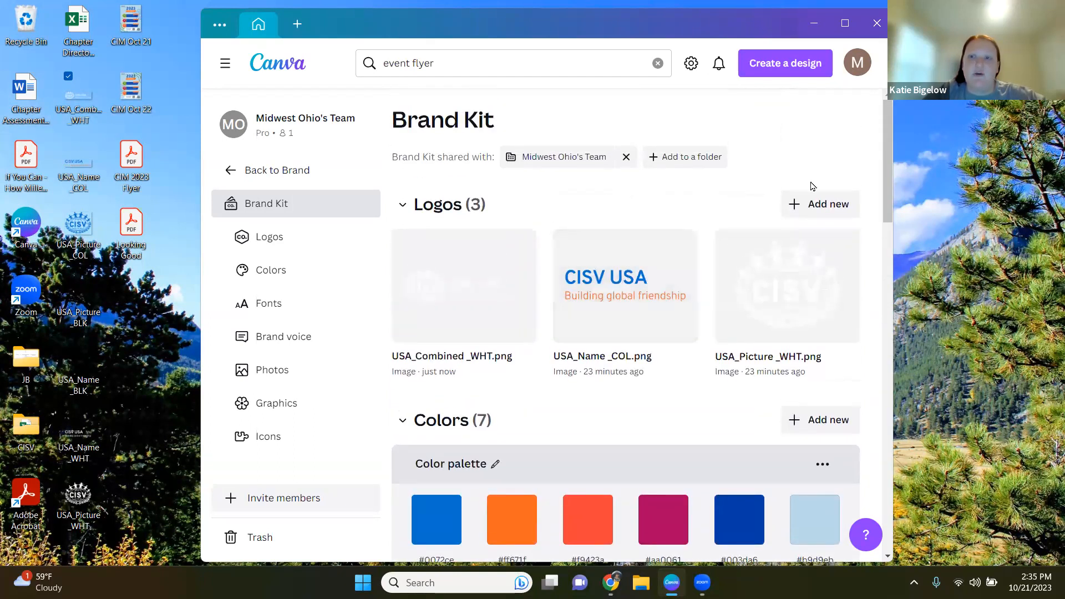
left_click(817, 218)
left_click(775, 280)
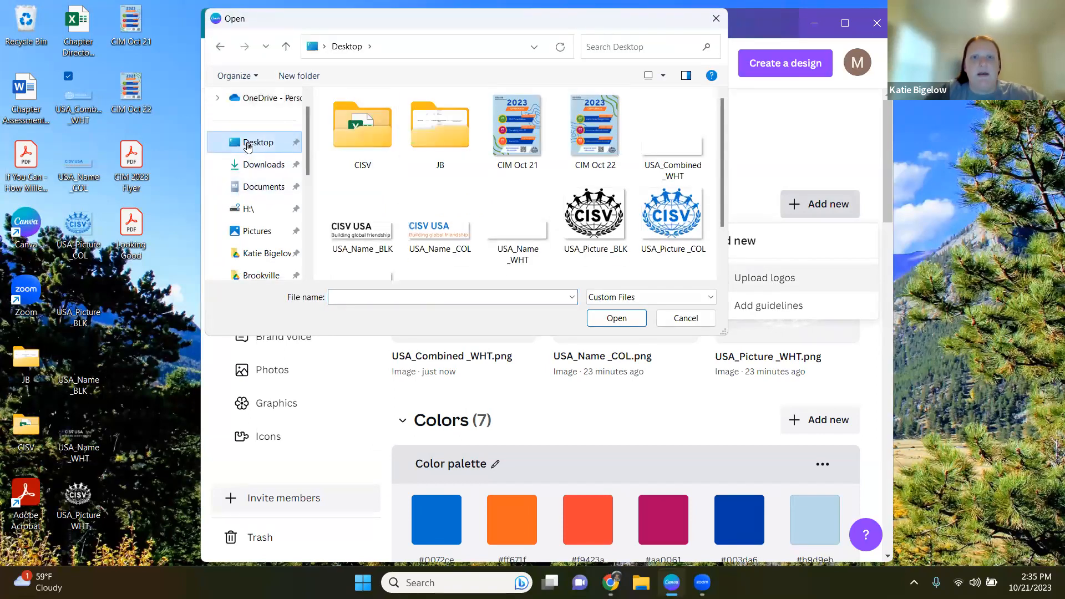
left_click(673, 221)
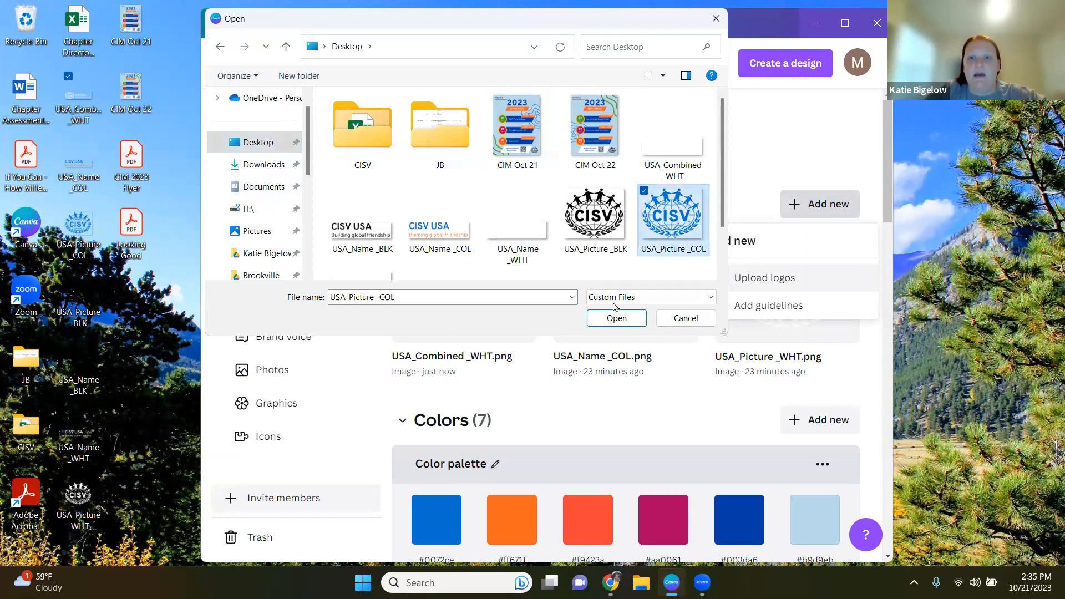
left_click(599, 319)
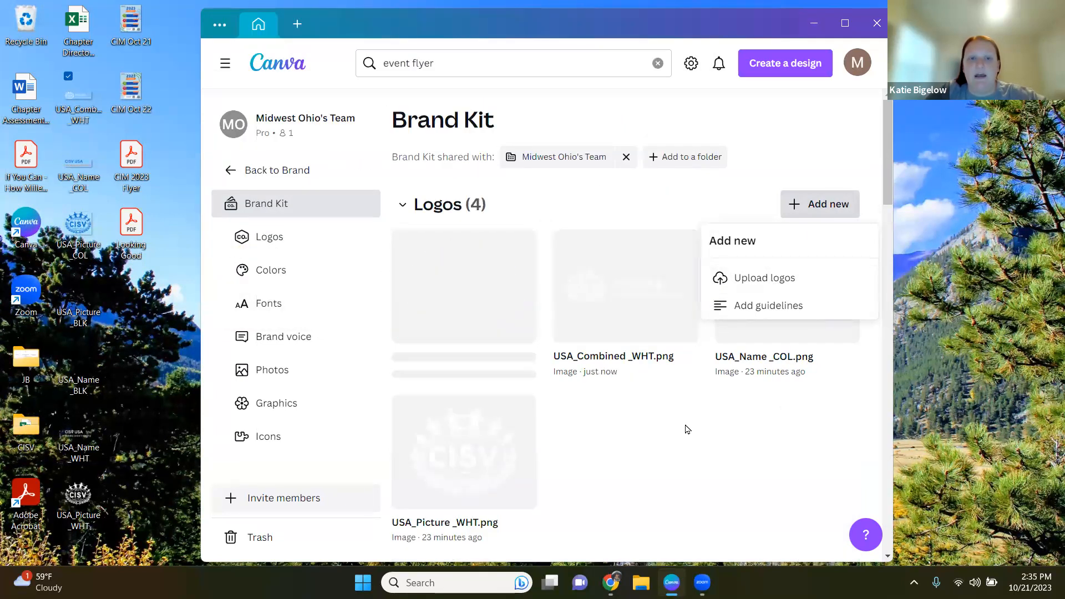
Step: Discard the color extracted from USA_Picture_COL.png instead of keeping it
scroll(688, 413, "down", 6)
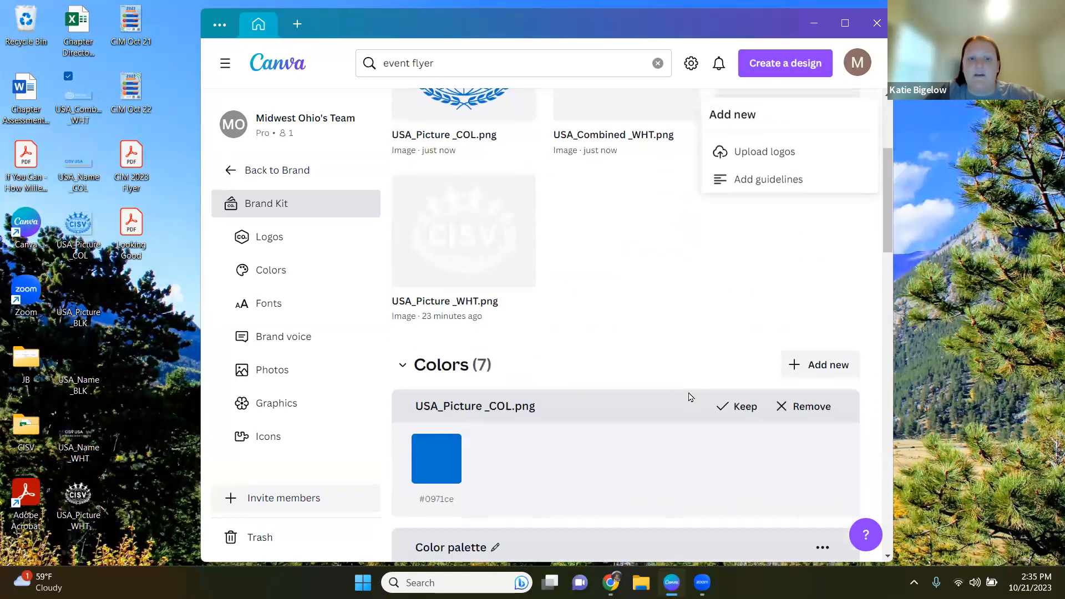
scroll(499, 399, "down", 2)
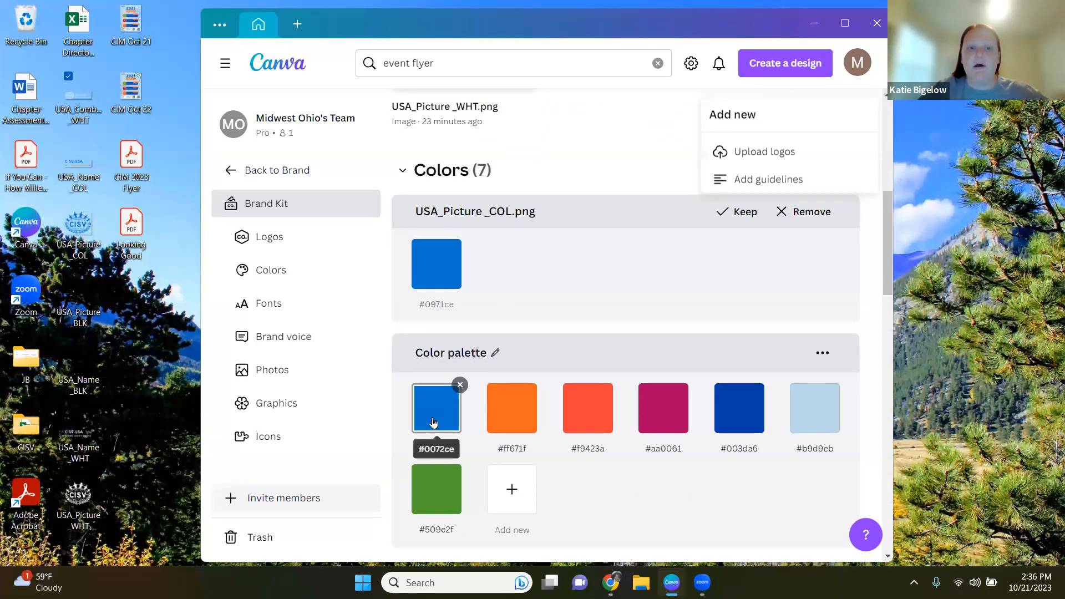
left_click(778, 210)
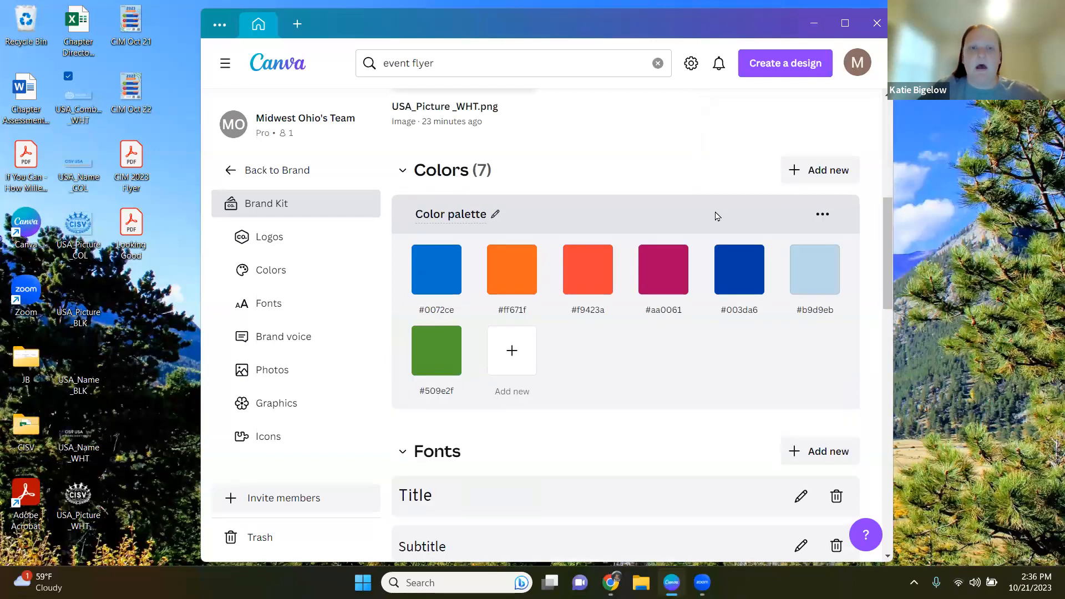
Step: Review the uploaded logos and the brand color palette
scroll(715, 216, "up", 5)
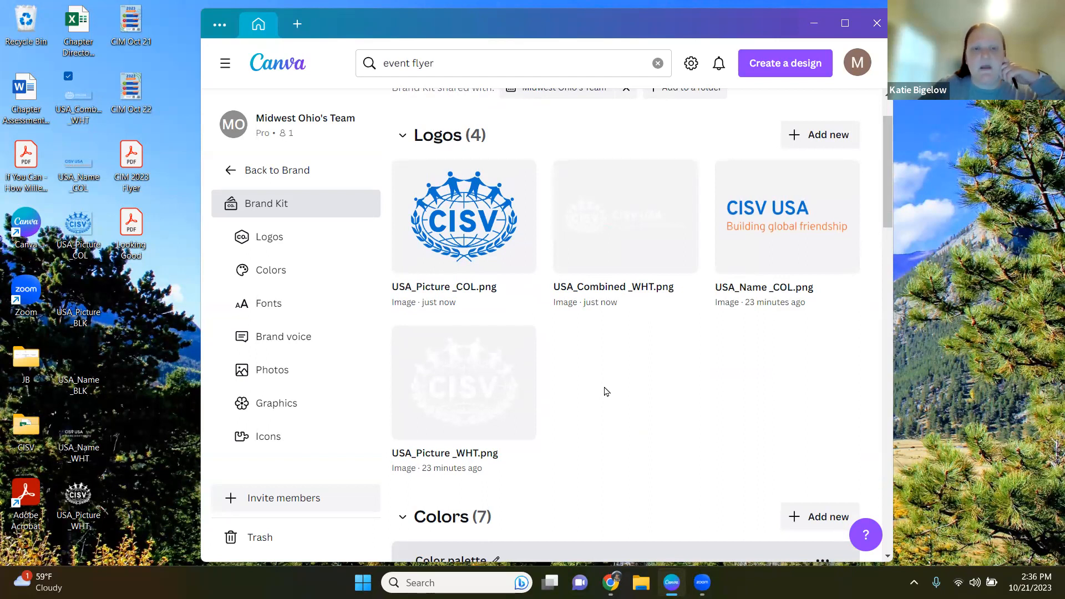
scroll(607, 392, "down", 5)
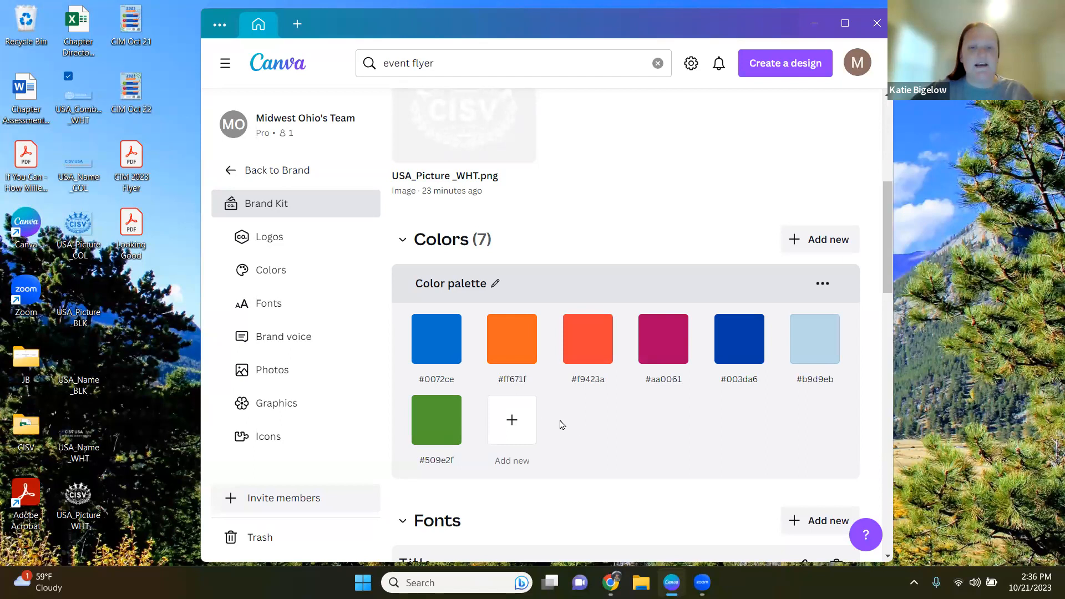
scroll(570, 430, "down", 1)
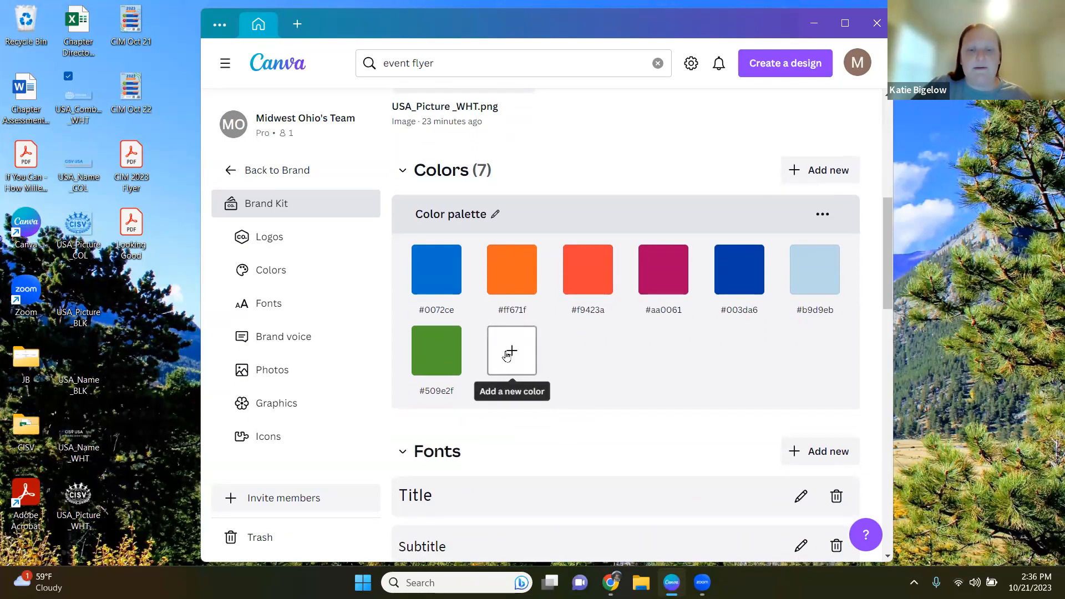
Step: Add #FFC72C as a new palette color and delete the two extra swatches added by mistake
left_click(508, 353)
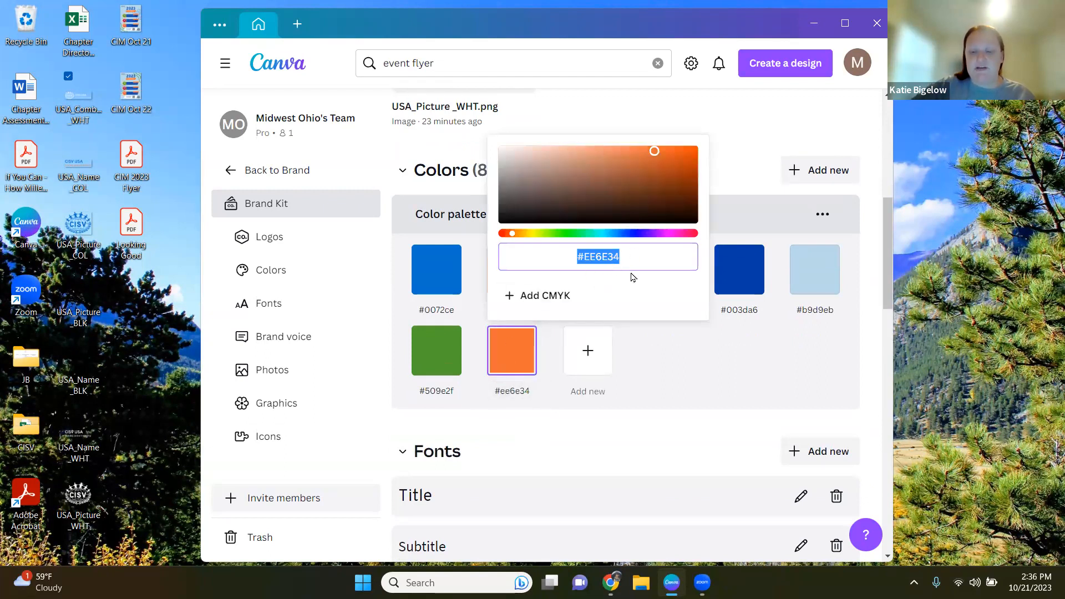
key("BackSpace")
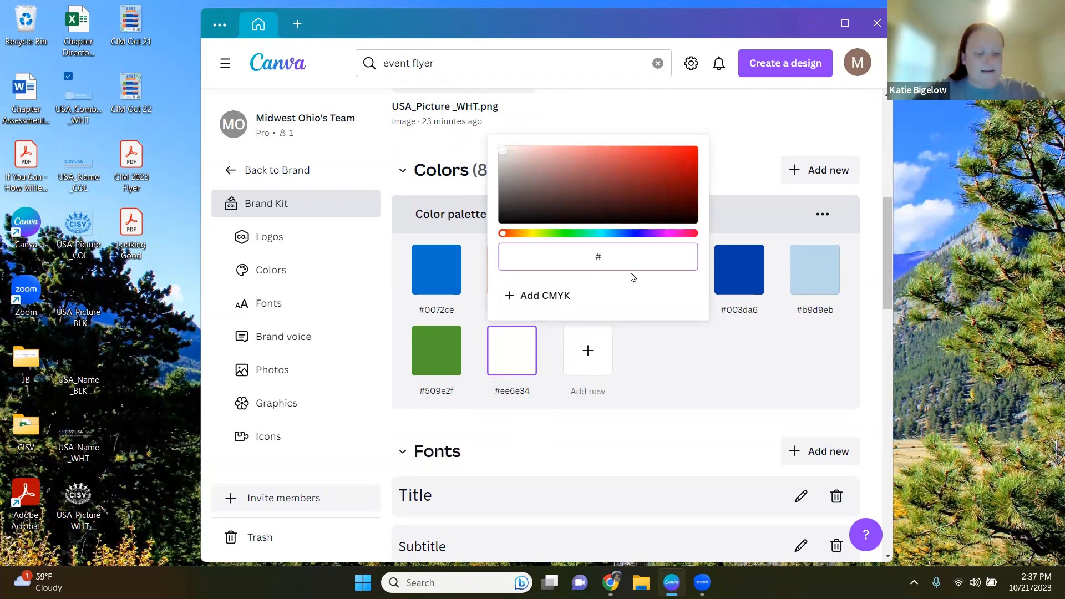
type("FFC7")
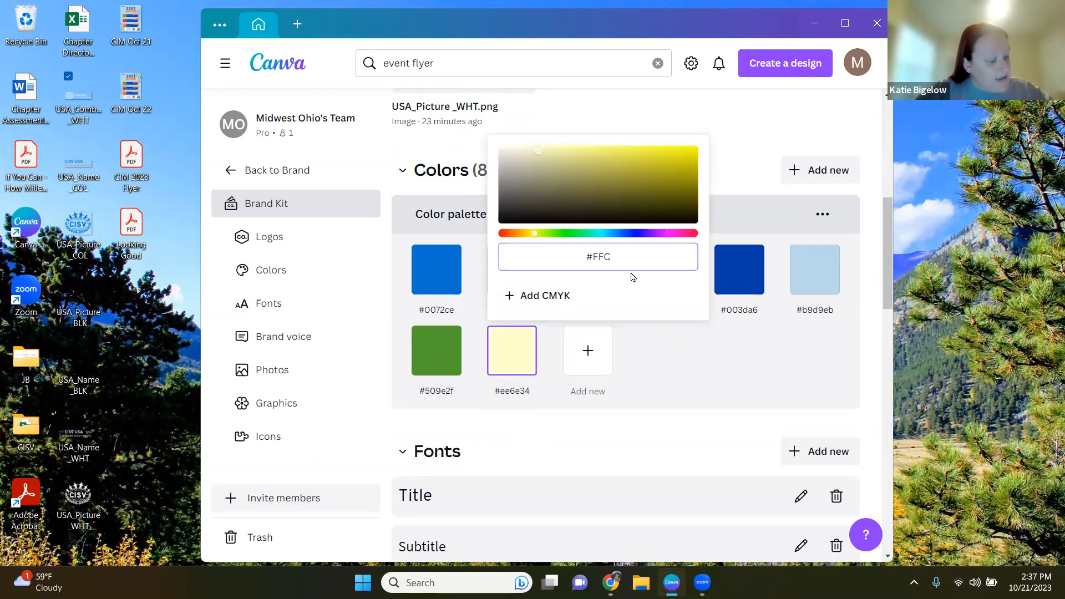
type("C")
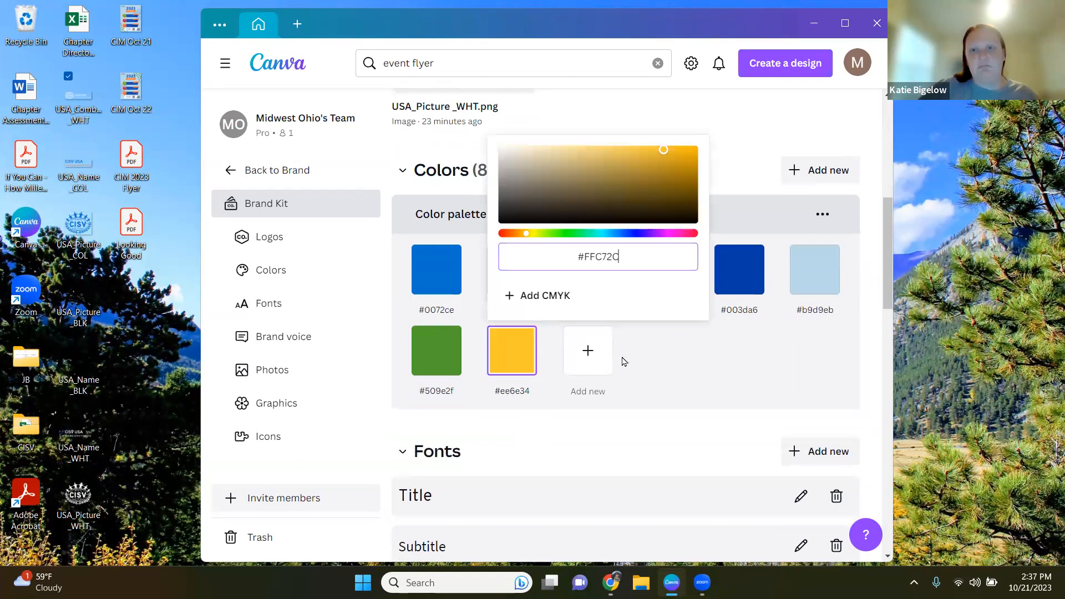
left_click(649, 359)
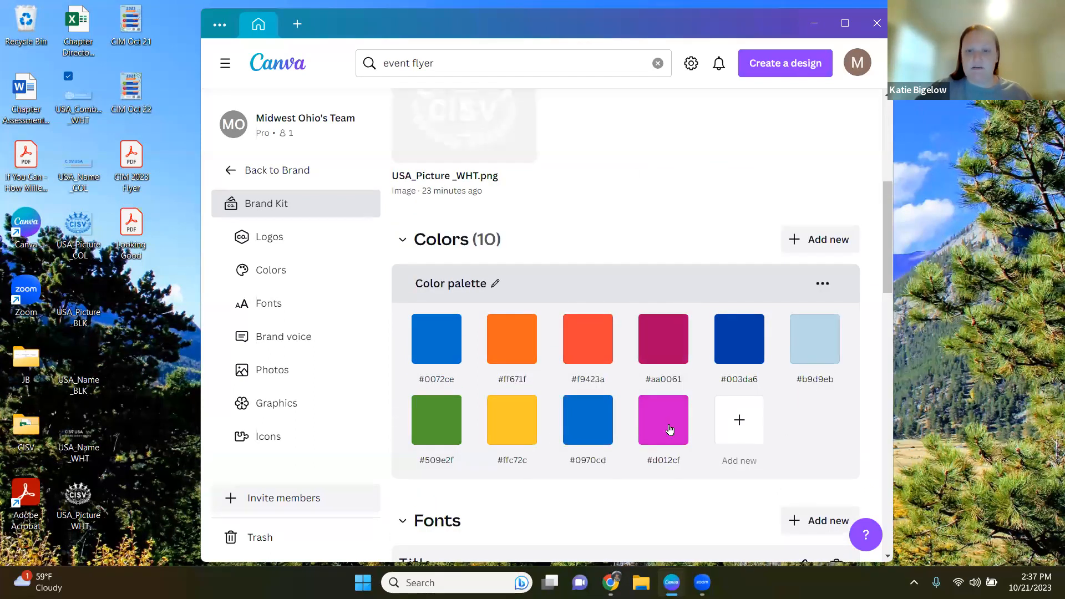
left_click(684, 398)
left_click(608, 399)
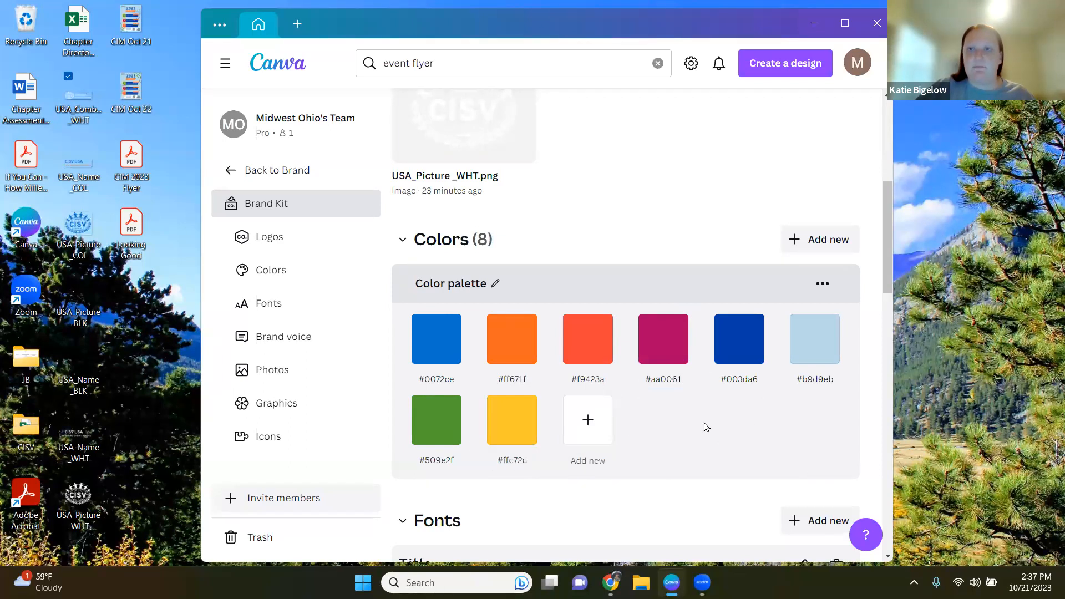
Step: Edit the Title font style, choose the Overpass font, and save it
scroll(671, 410, "down", 1)
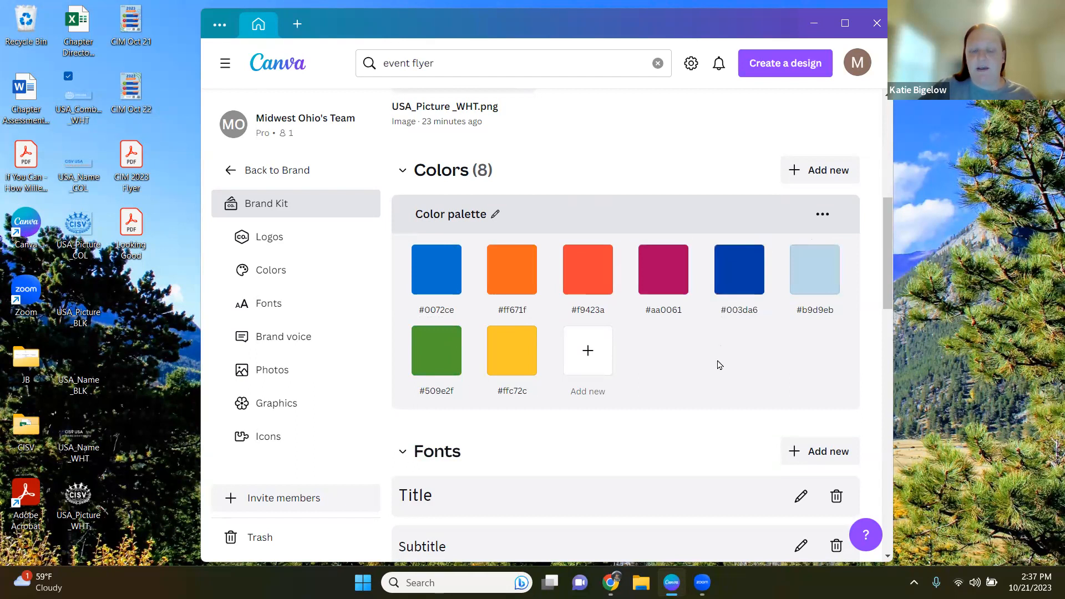
scroll(719, 365, "down", 6)
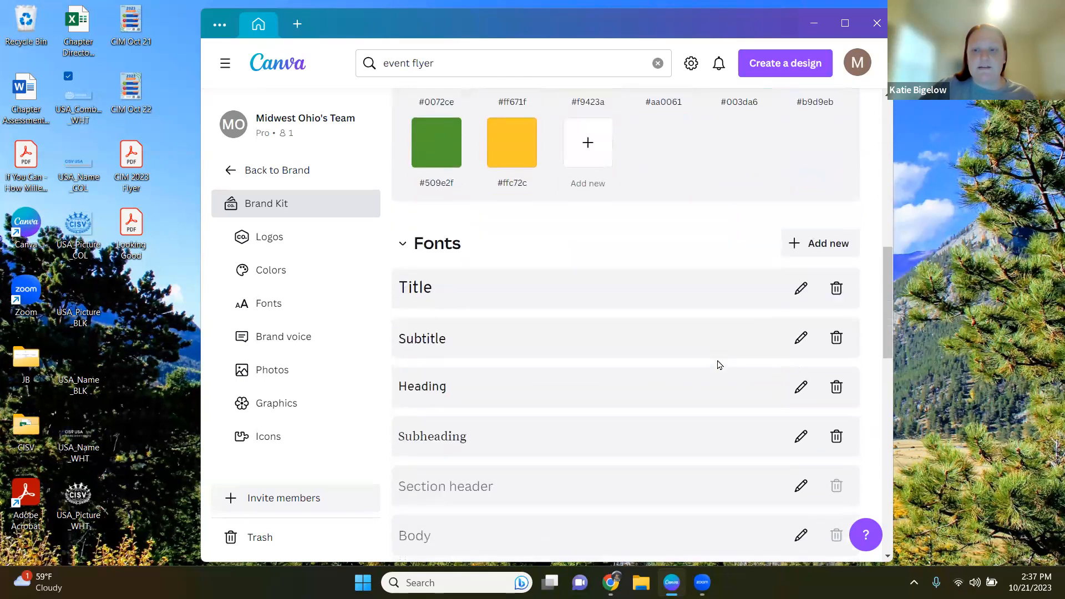
scroll(720, 364, "up", 2)
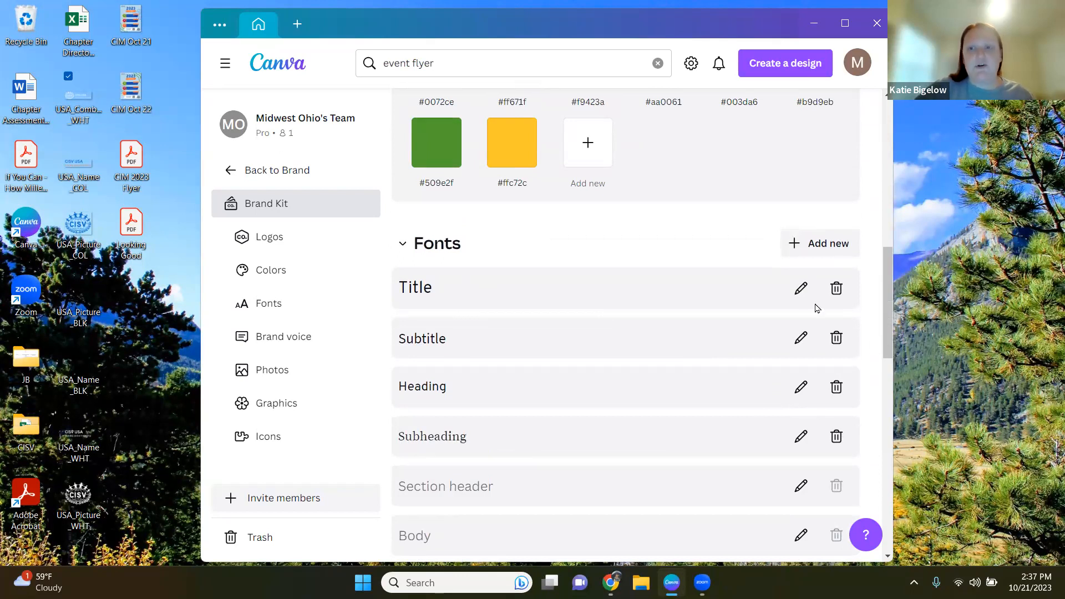
left_click(609, 300)
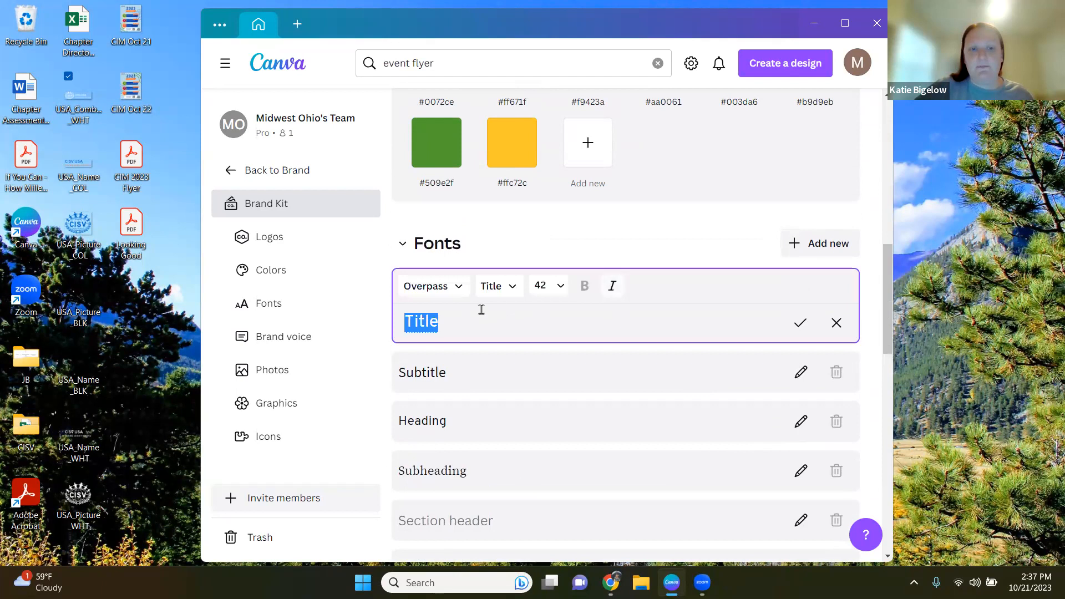
left_click(459, 288)
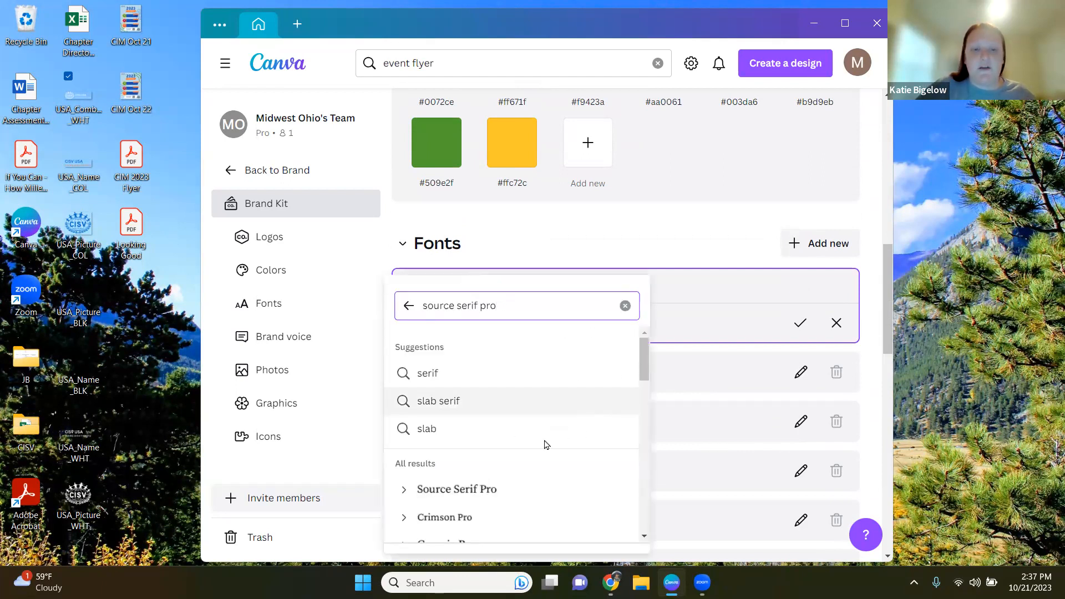
scroll(510, 462, "down", 1)
scroll(508, 463, "up", 1)
left_click(514, 309)
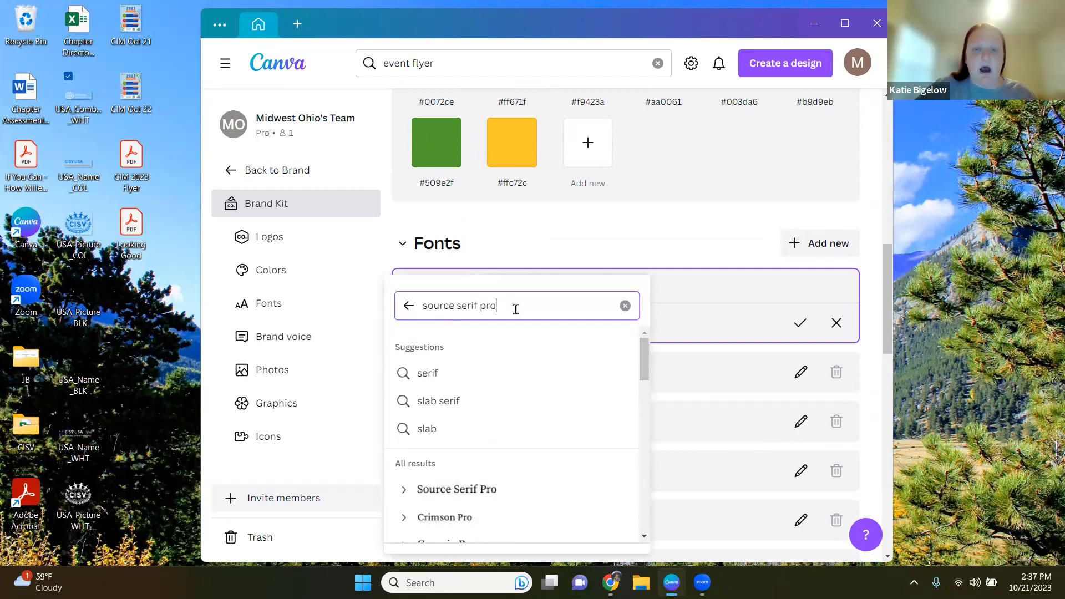
key("BackSpace")
key("BackSpace")
key("BackSpace")
key("BackSpace")
key("BackSpace")
key("BackSpace")
key("BackSpace")
key("BackSpace")
key("BackSpace")
key("BackSpace")
key("BackSpace")
key("BackSpace")
key("BackSpace")
key("BackSpace")
key("BackSpace")
key("BackSpace")
type("overpass")
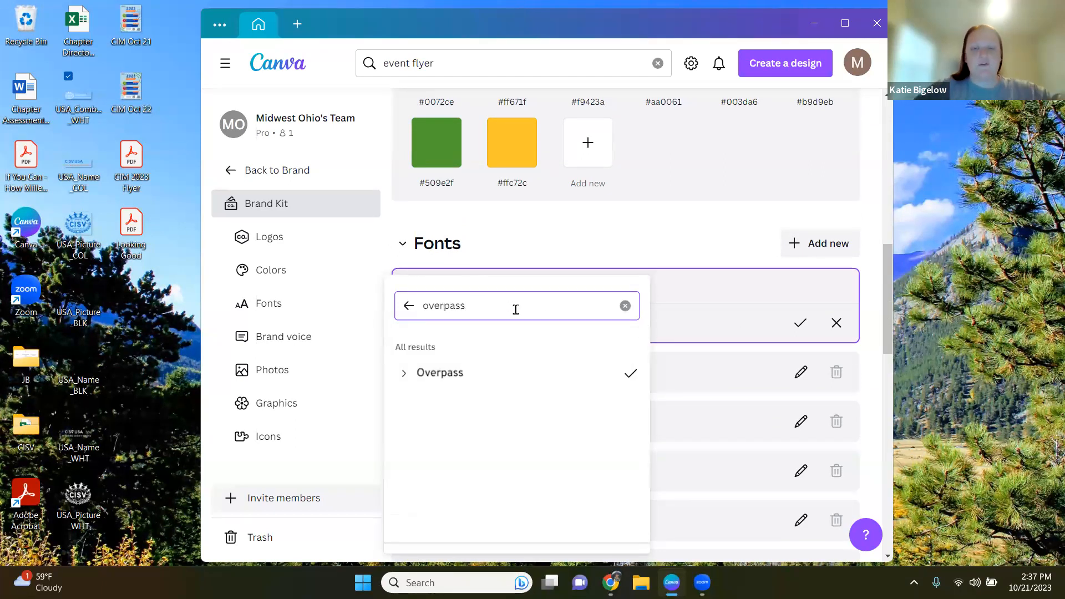
left_click(477, 372)
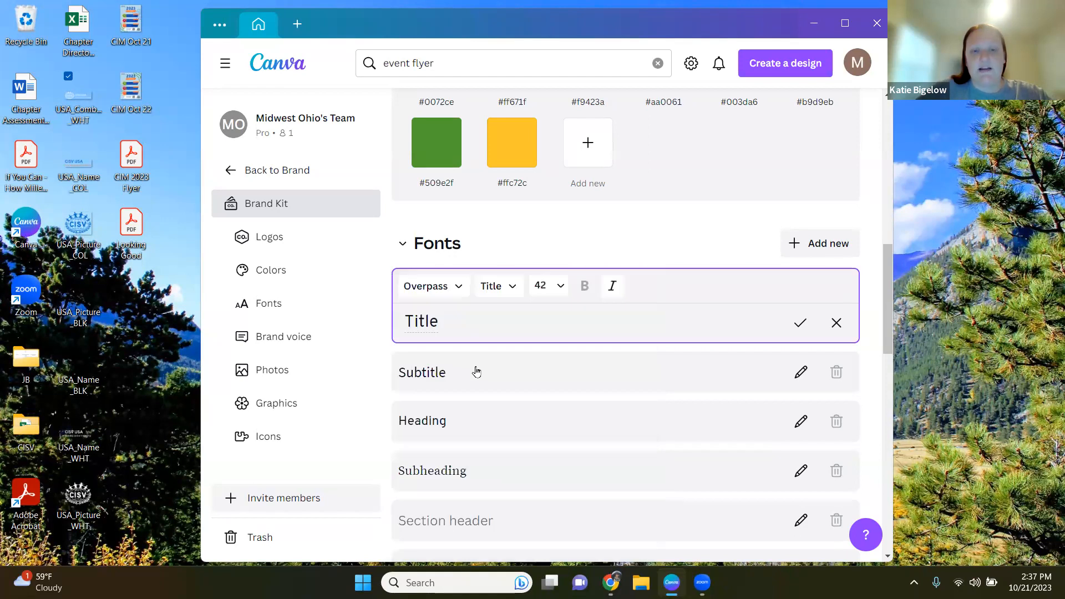
left_click(799, 324)
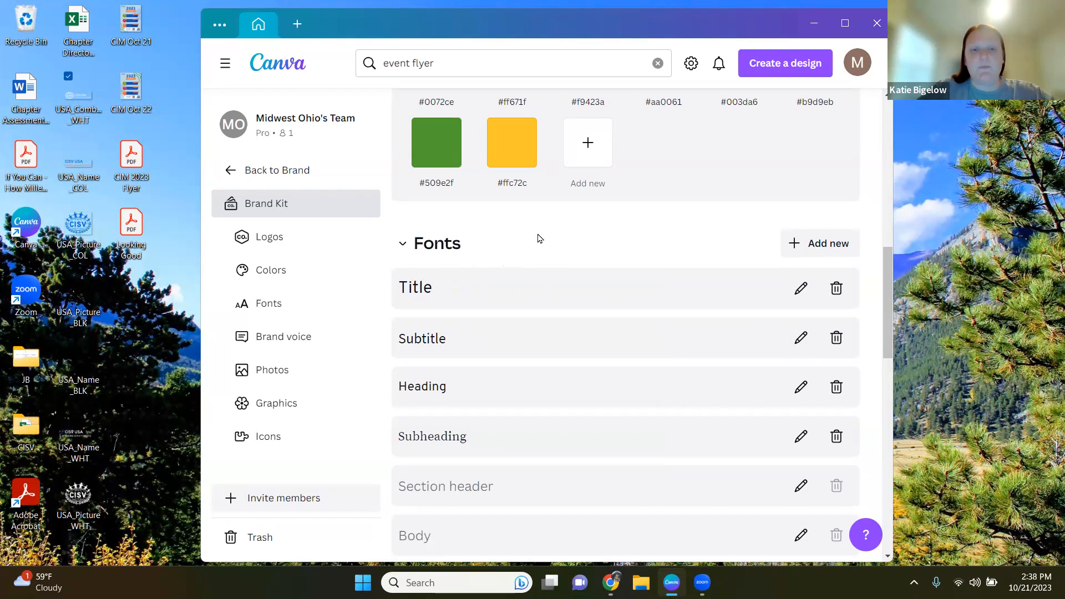
Step: Open the Subtitle font style and save it with Source Sans Pro
left_click(478, 350)
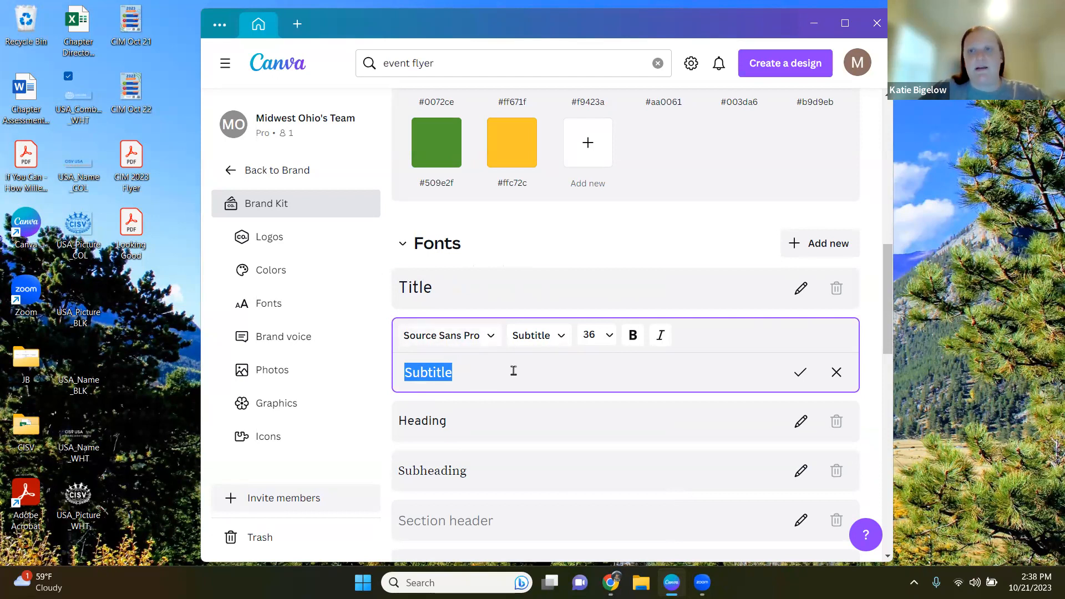
left_click(799, 372)
Step: Edit the Quote font style, search for and choose Source Serif Pro, and save it
scroll(664, 382, "down", 5)
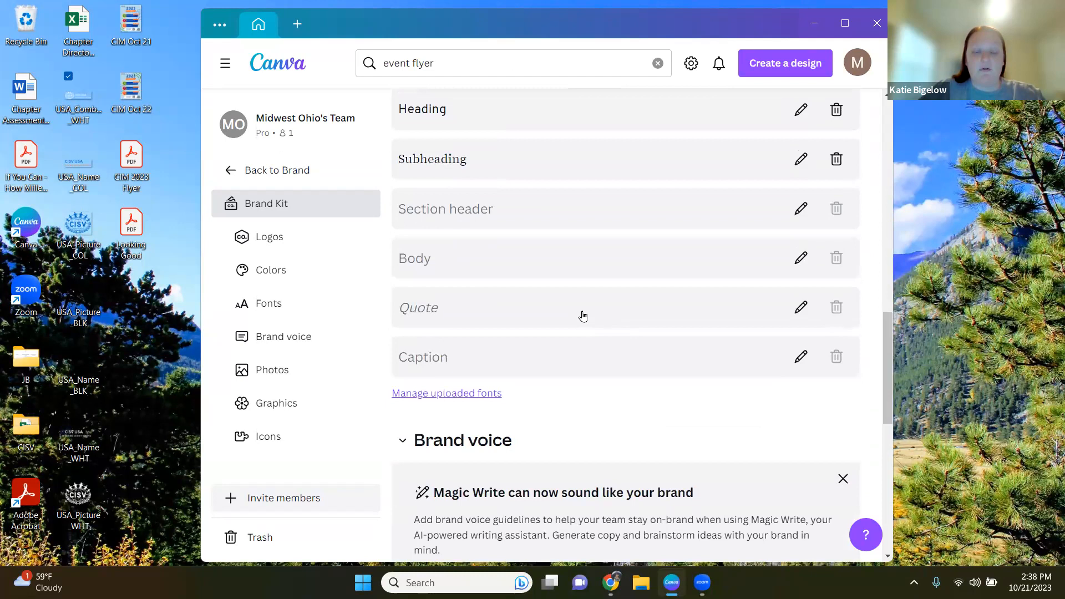
left_click(582, 315)
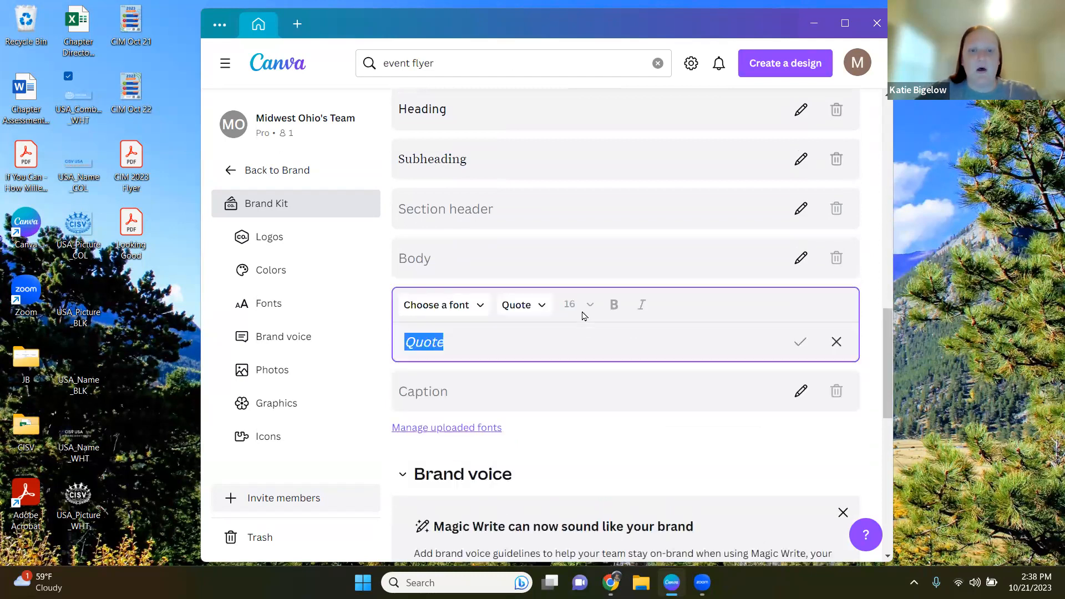
left_click(484, 303)
type("overpass")
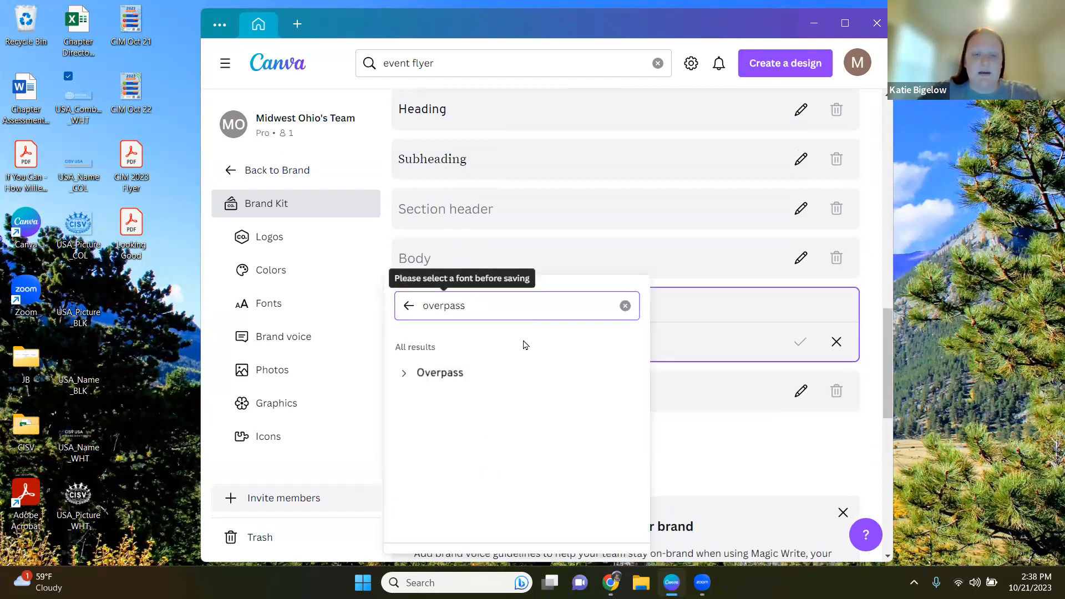
key("BackSpace")
key("BackSpace")
key("BackSpace")
key("BackSpace")
key("BackSpace")
key("BackSpace")
key("BackSpace")
key("BackSpace")
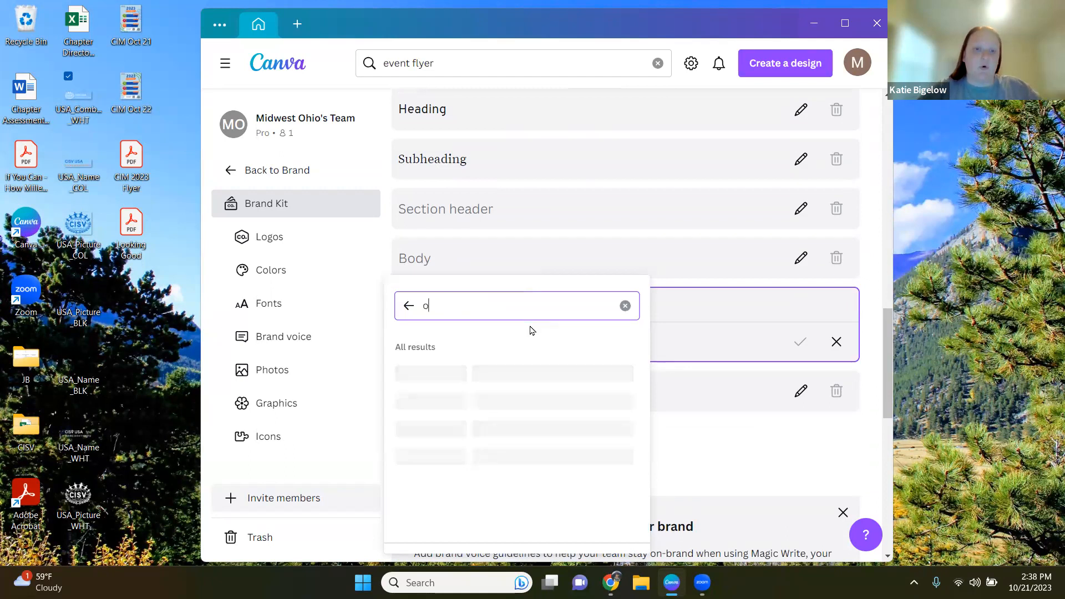
type("souce")
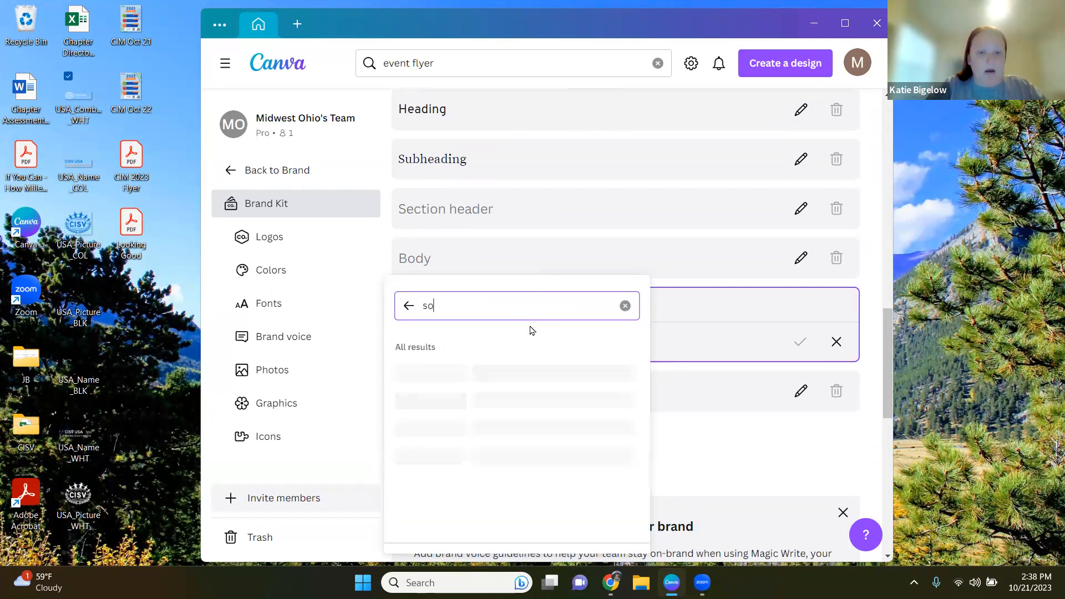
key("BackSpace")
key("BackSpace")
type("rce serif pro")
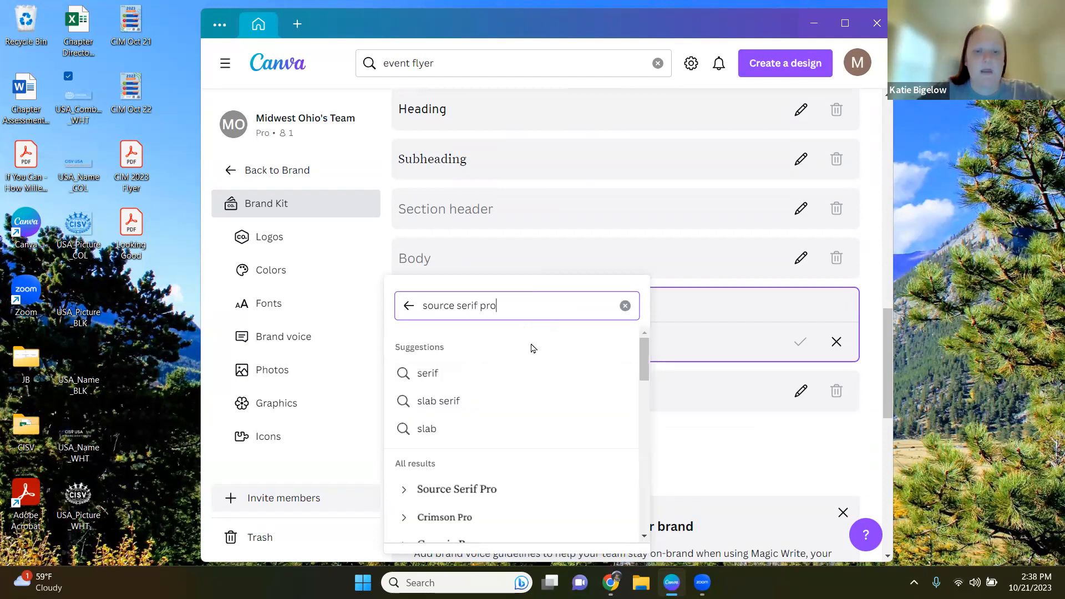
scroll(536, 404, "down", 3)
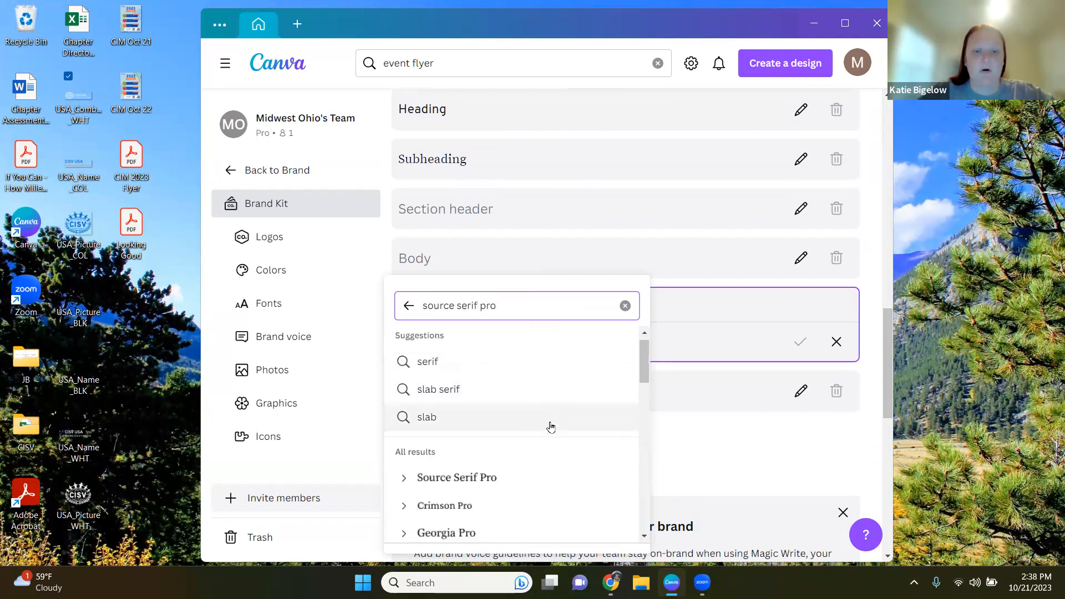
left_click(456, 351)
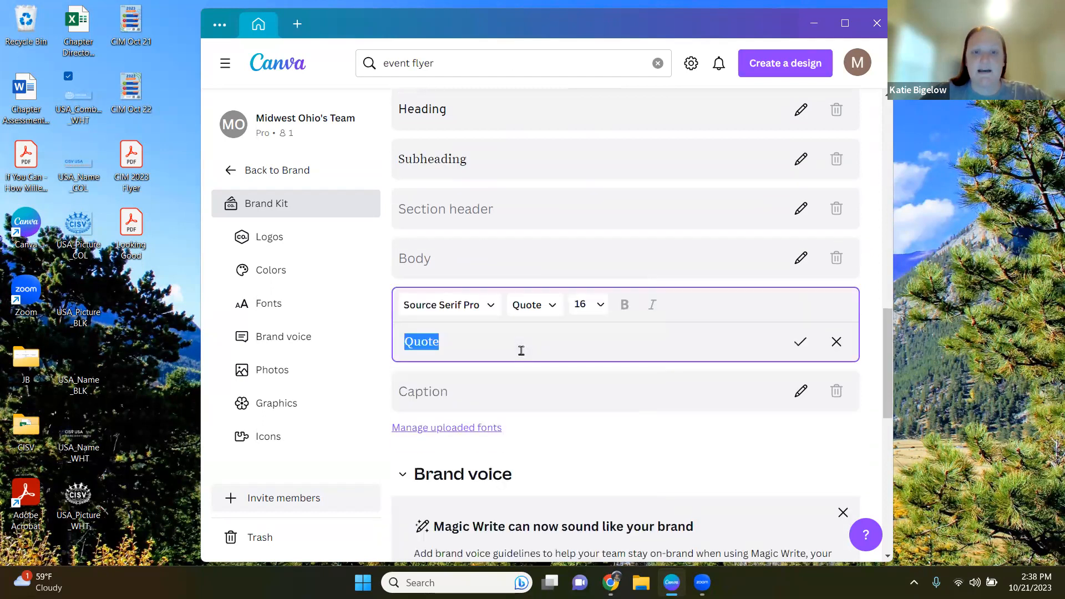
left_click(800, 342)
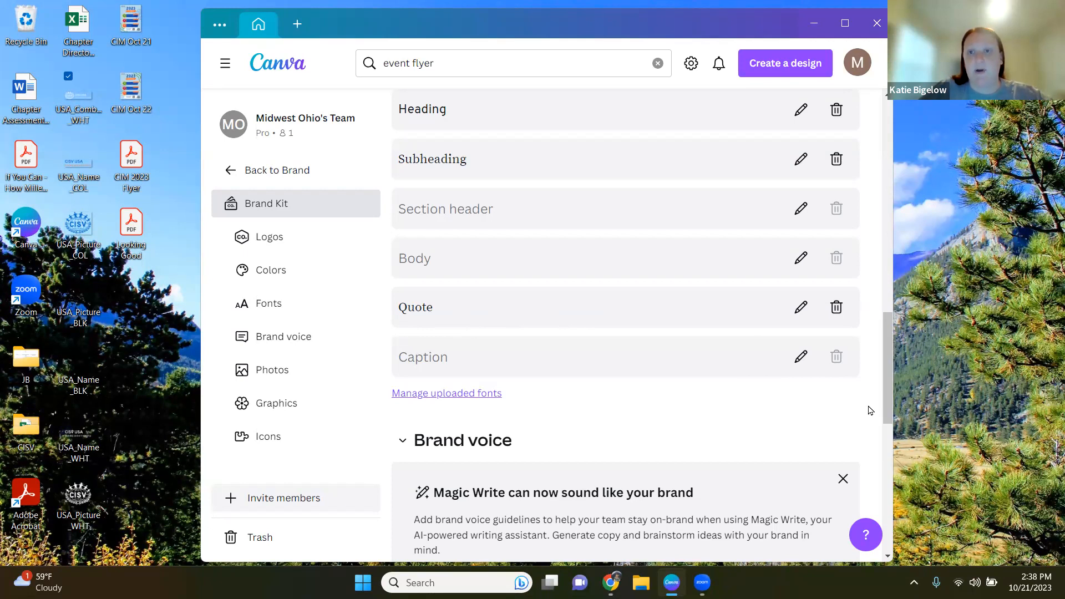
Step: Scroll through the whole Brand Kit to review the logos, colors, fonts, photos, graphics and icons sections
scroll(869, 410, "up", 15)
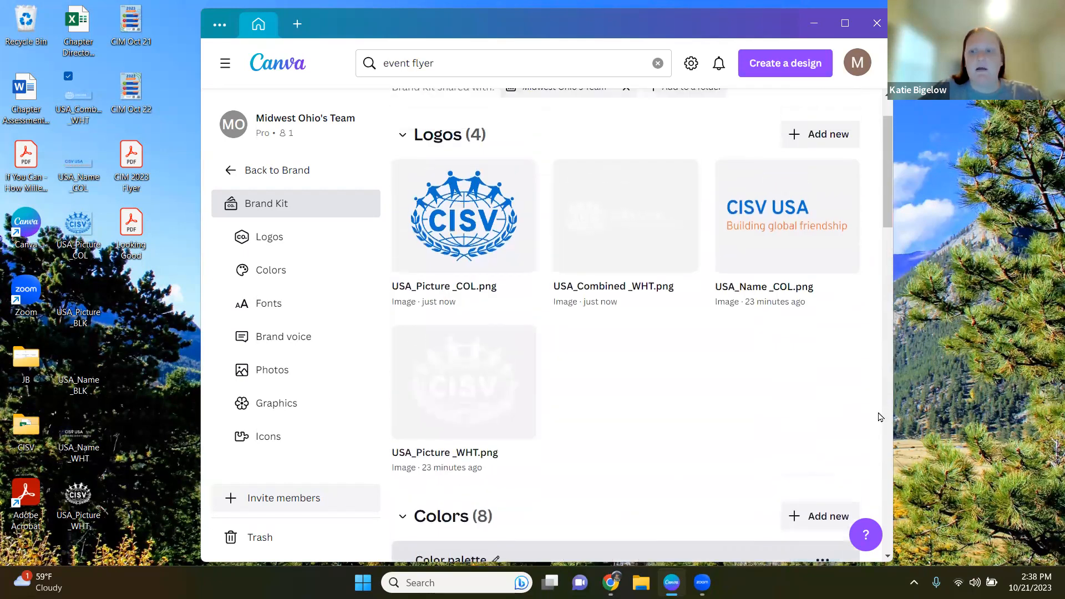
scroll(876, 413, "up", 1)
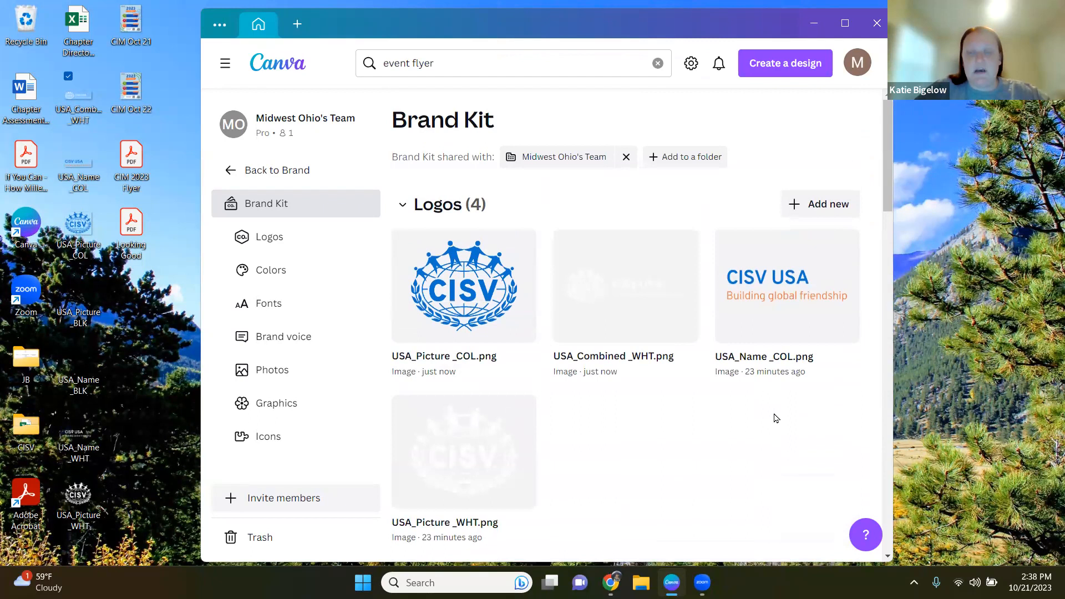
mouse_move(528, 507)
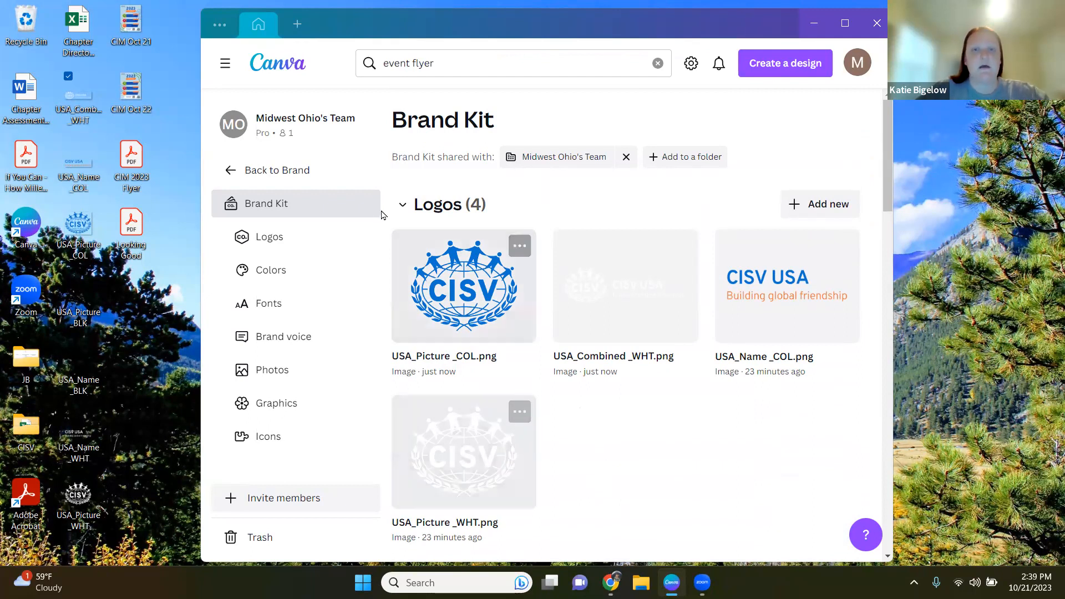
scroll(672, 452, "down", 8)
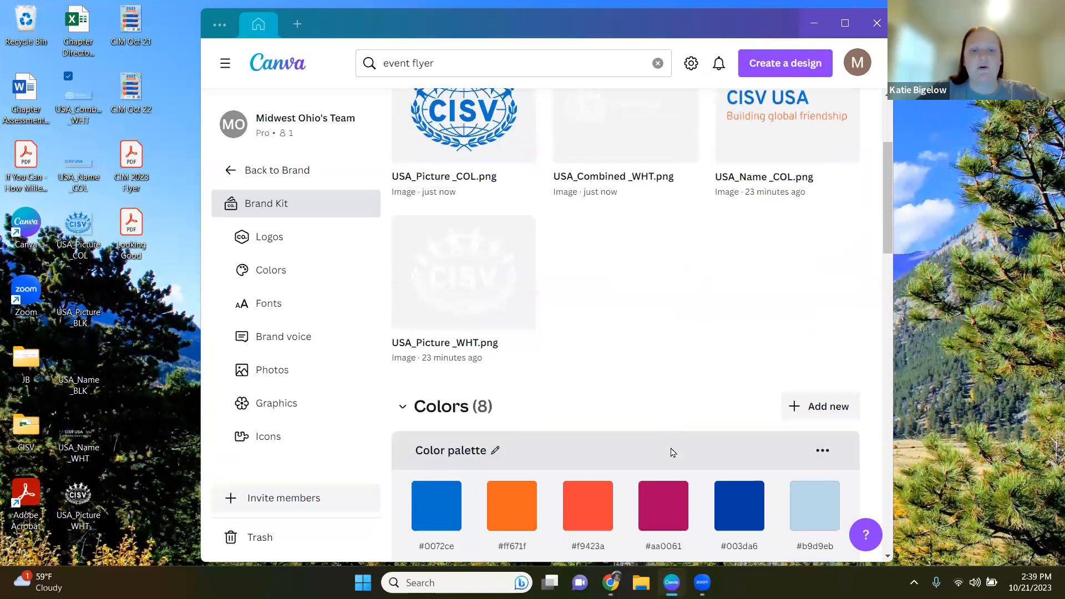
scroll(672, 452, "down", 7)
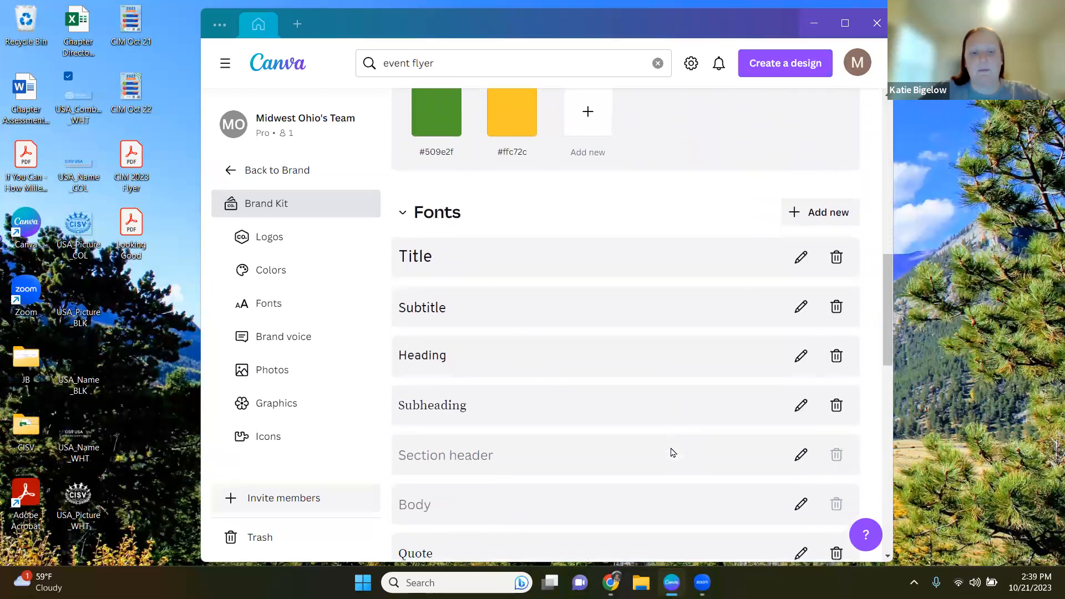
scroll(670, 452, "down", 5)
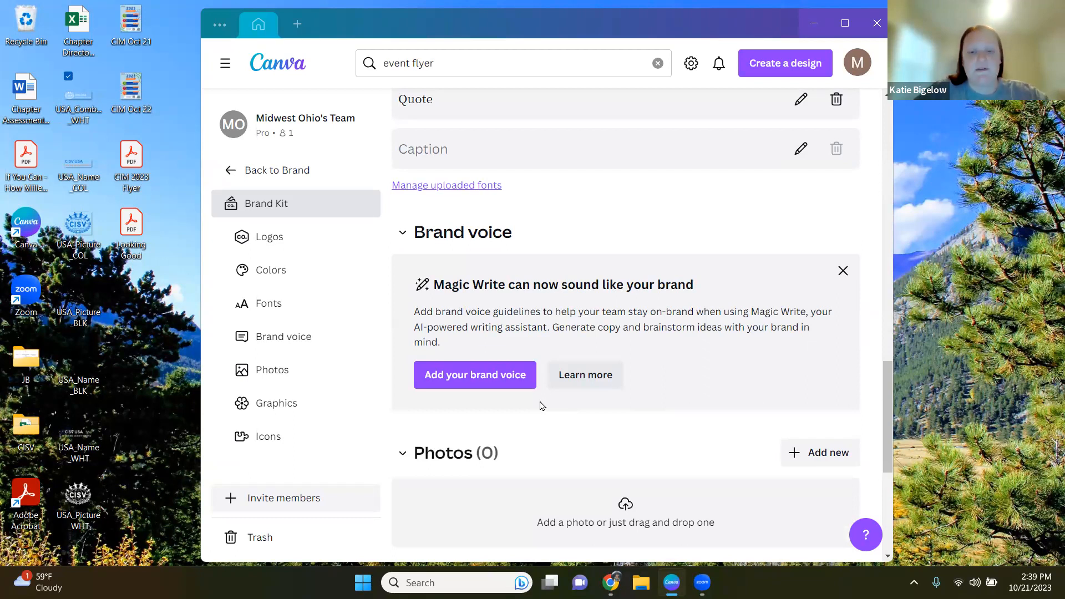
scroll(542, 406, "down", 3)
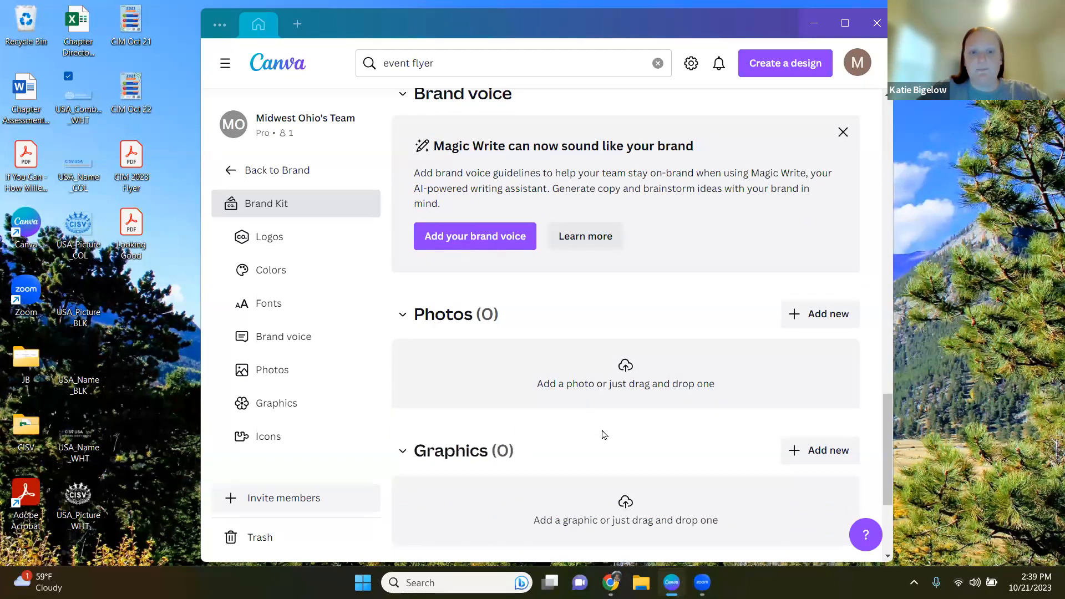
scroll(610, 436, "down", 3)
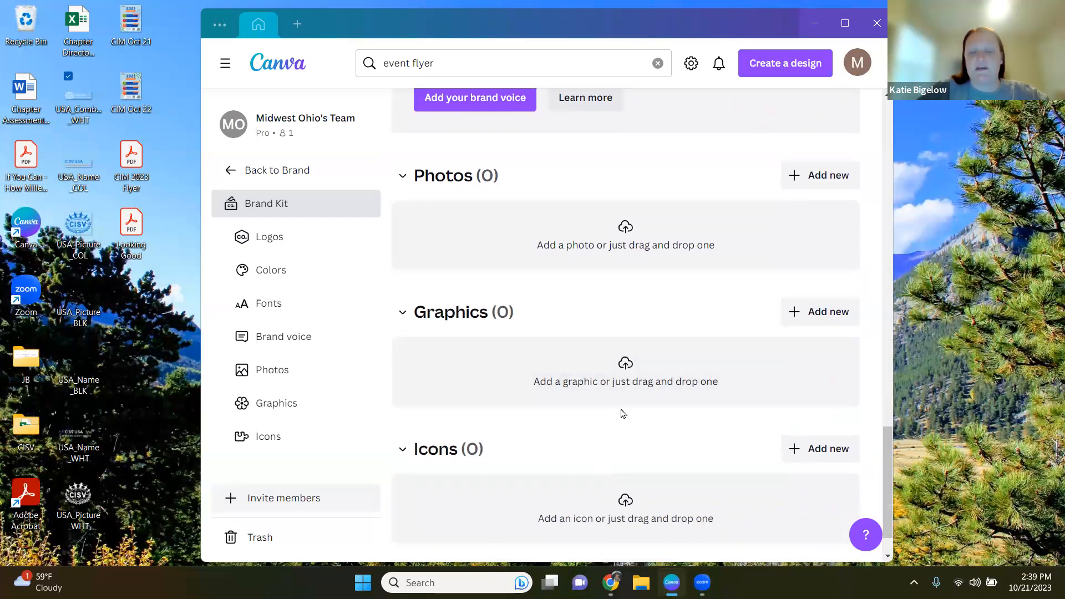
scroll(623, 422, "down", 1)
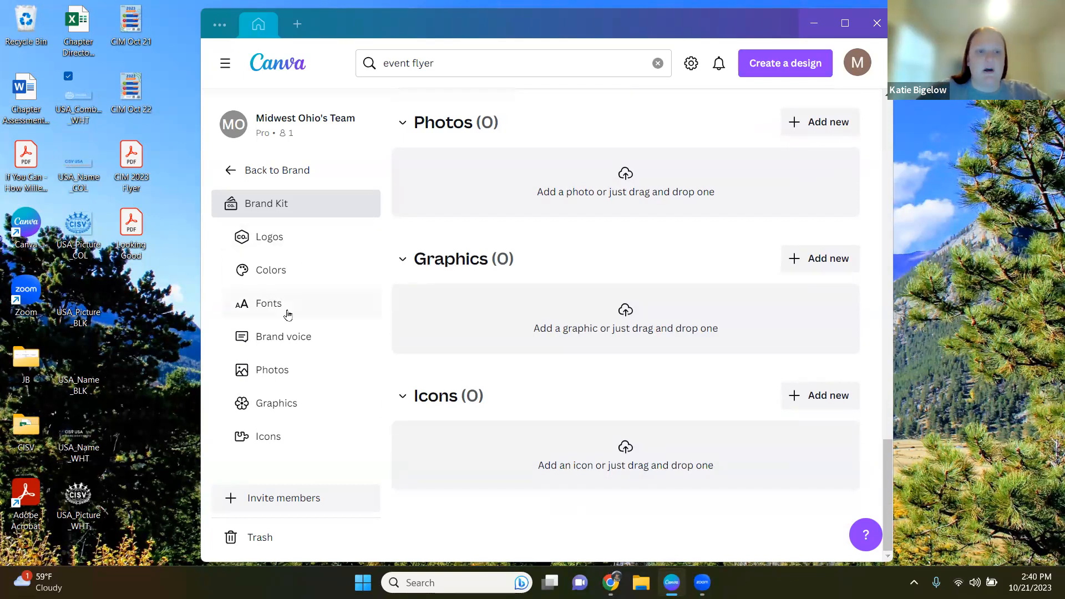
left_click(297, 270)
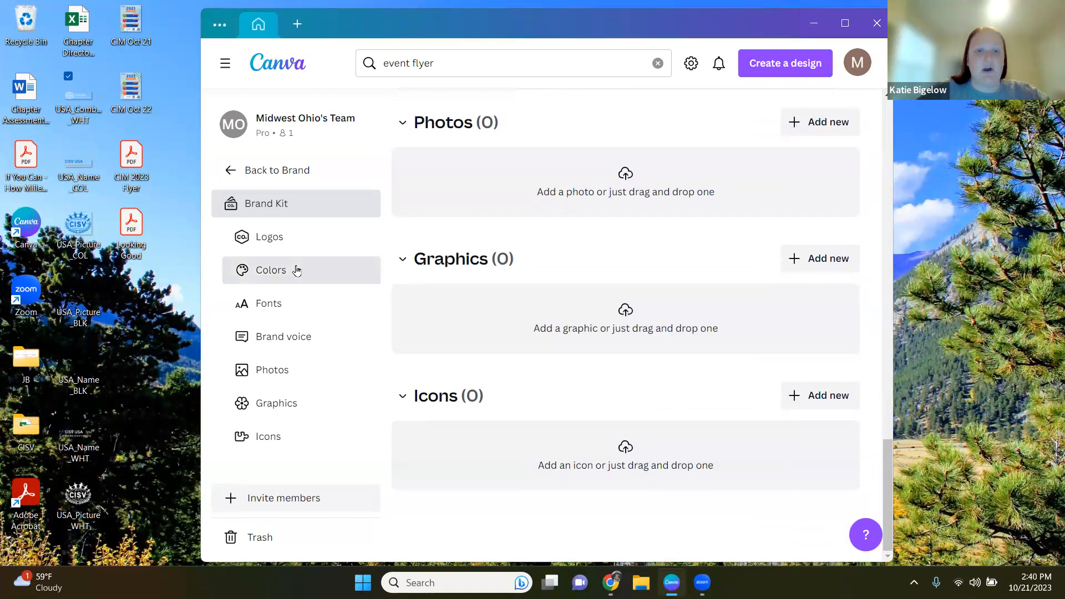
left_click(281, 413)
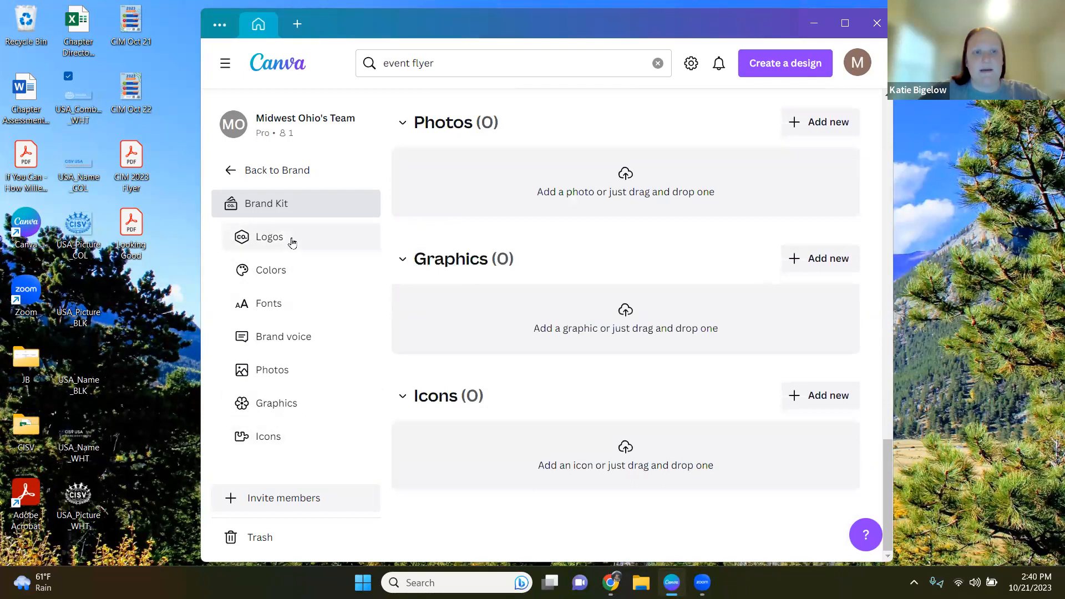
Step: Return to the Brand overview, open the Brand Kit card's options menu, close it and reopen the Brand Kit
left_click(276, 171)
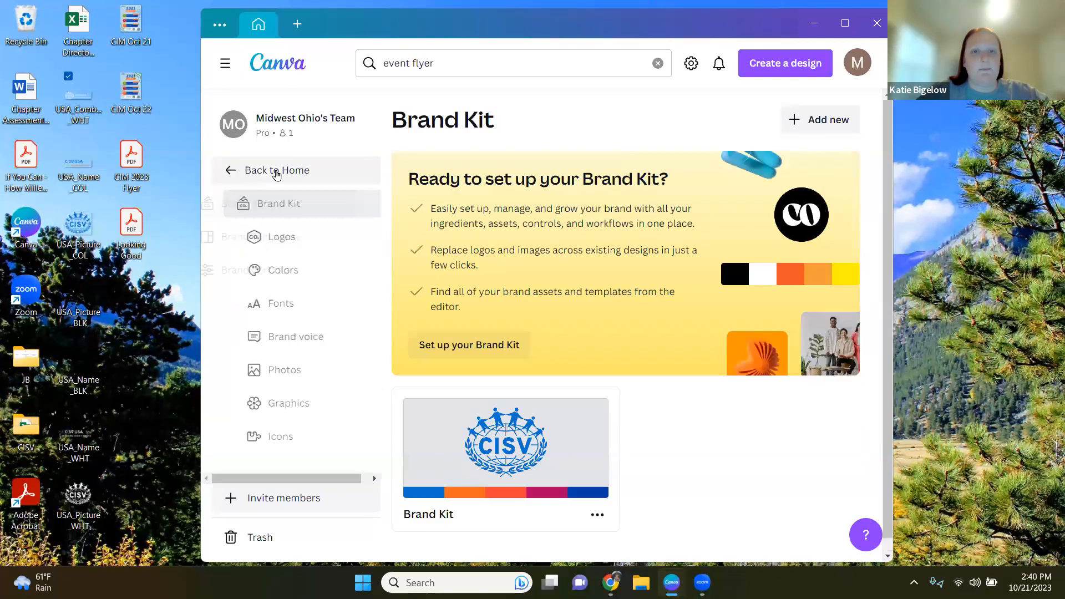
left_click(597, 516)
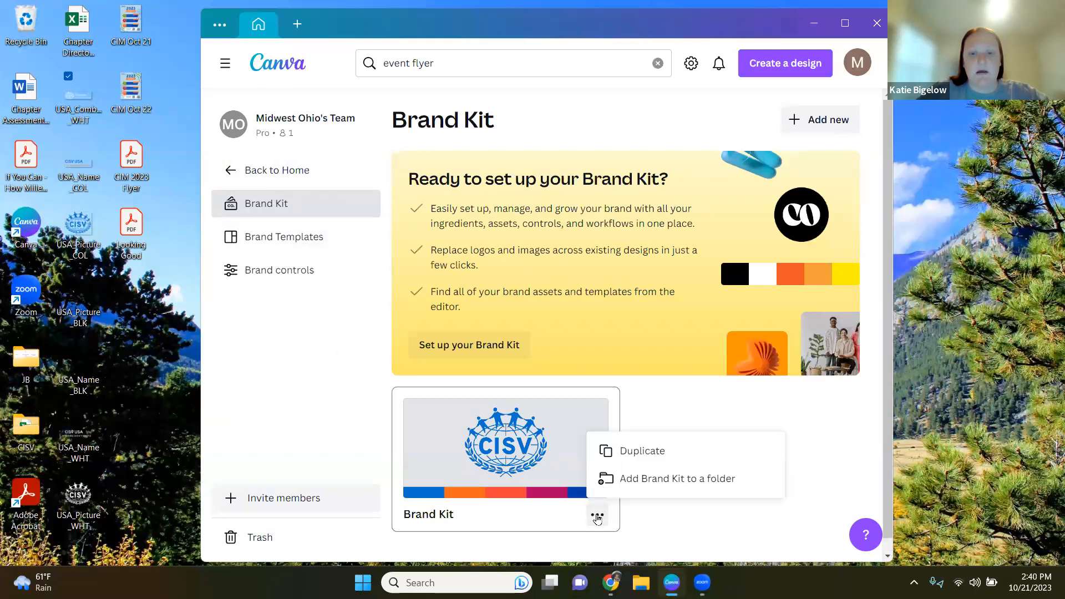
left_click(693, 421)
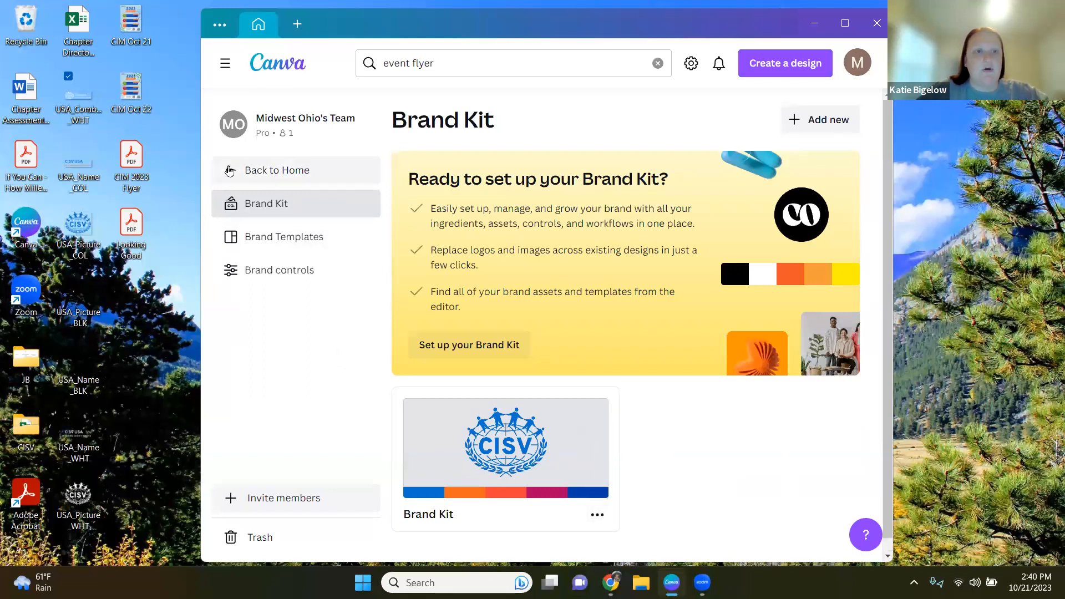
left_click(491, 477)
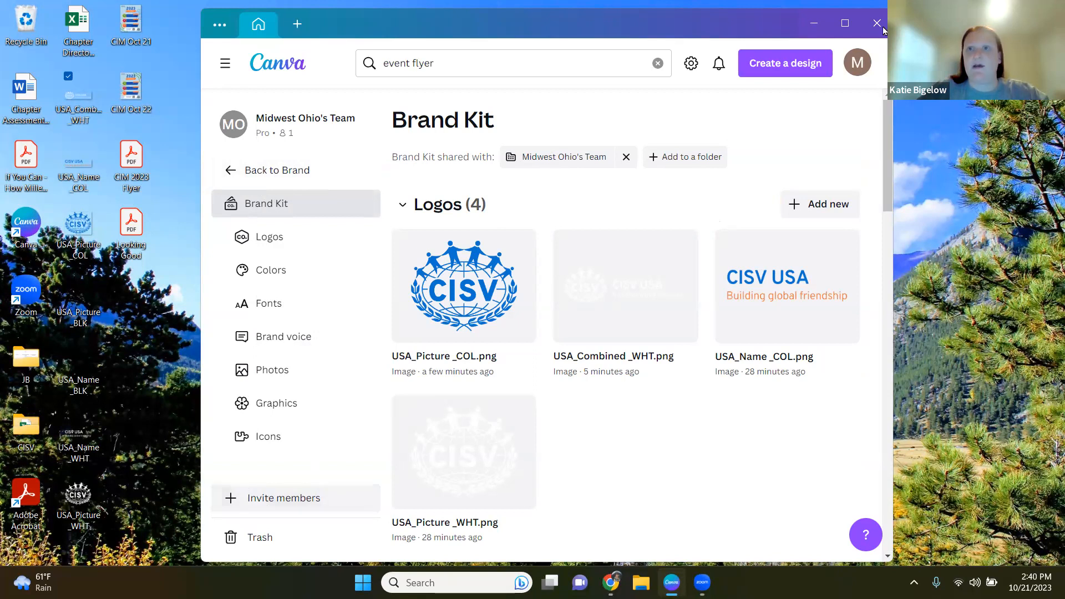
Step: Invite a new team member with the Member role by entering the person's e-mail address
left_click(845, 23)
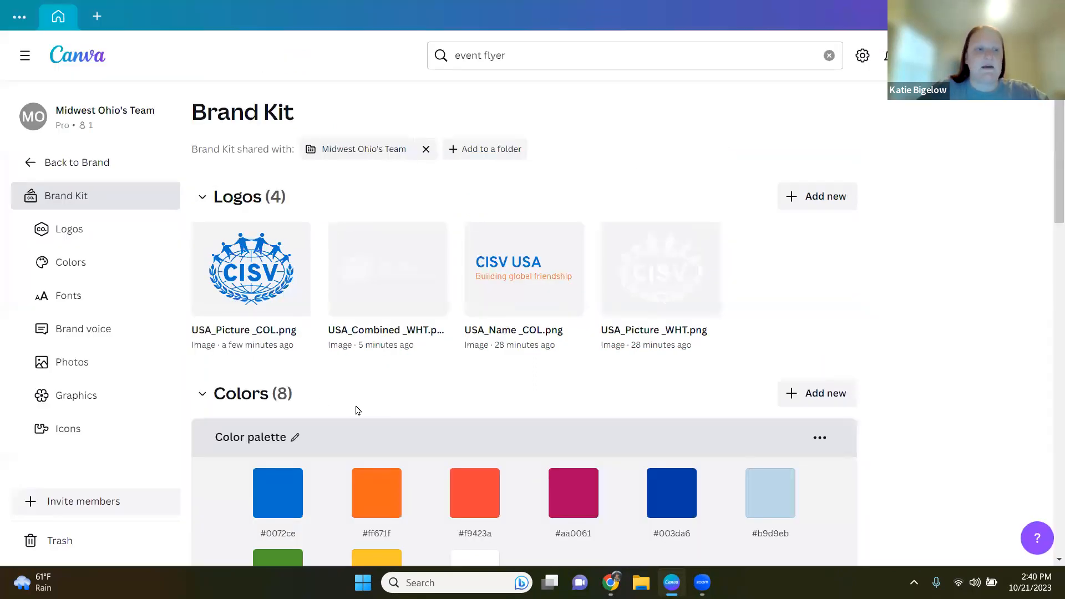
left_click(112, 502)
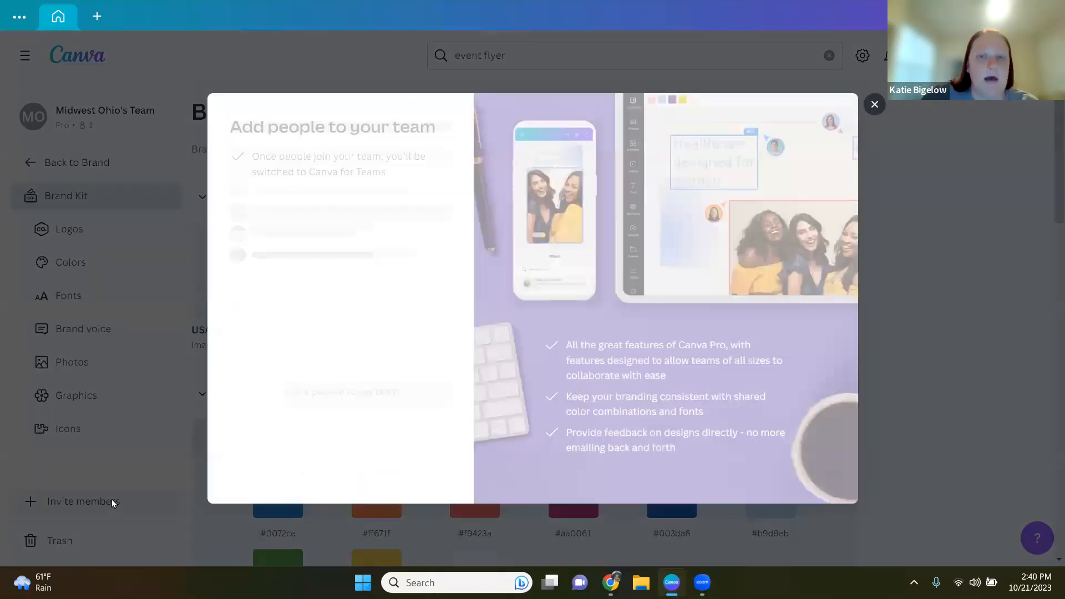
left_click(439, 245)
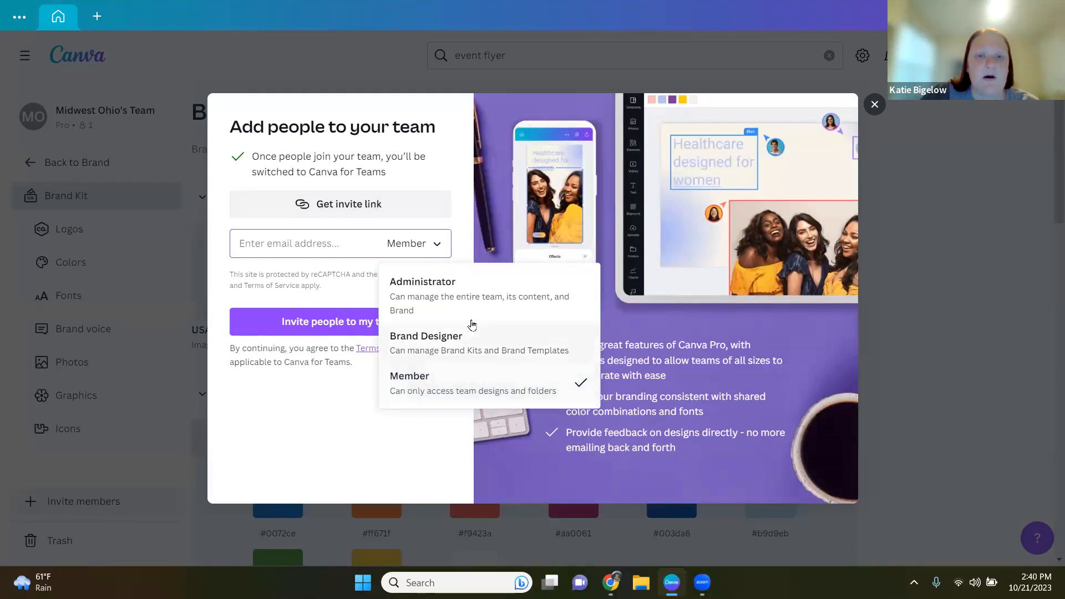
left_click(480, 390)
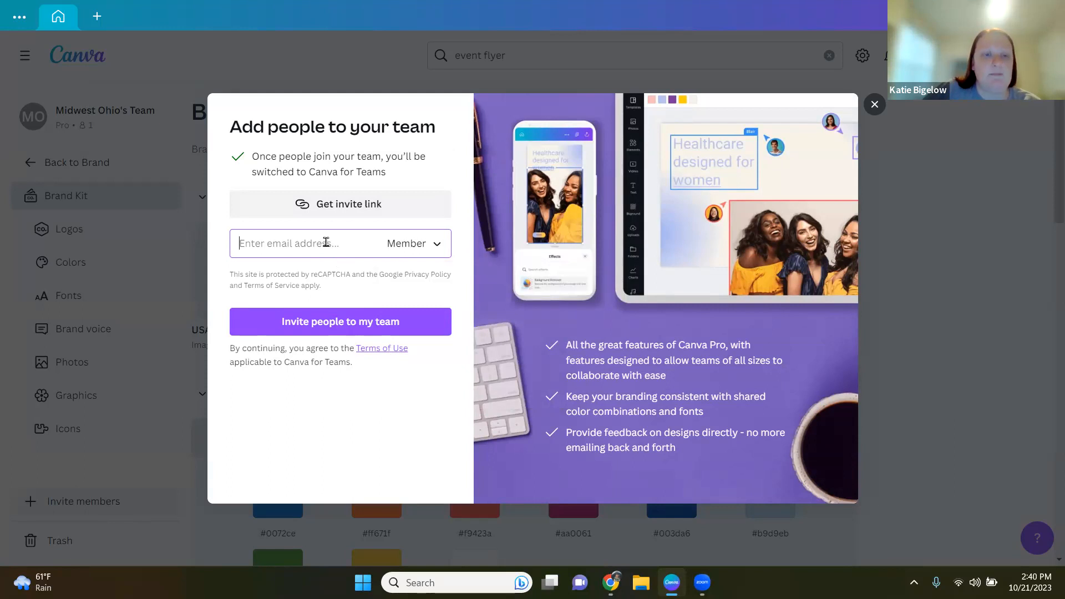
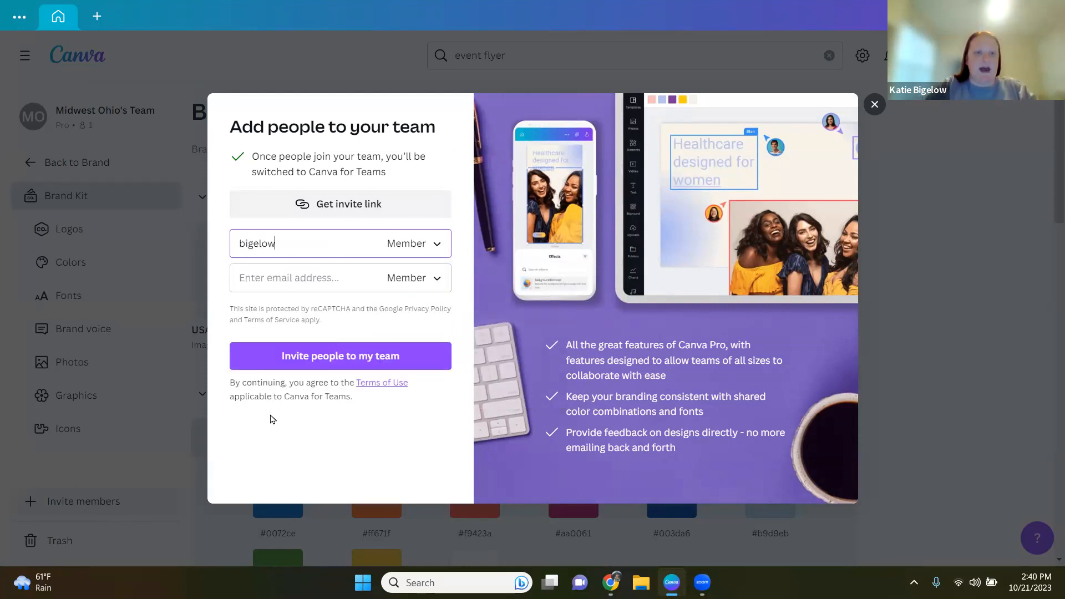
left_click(289, 358)
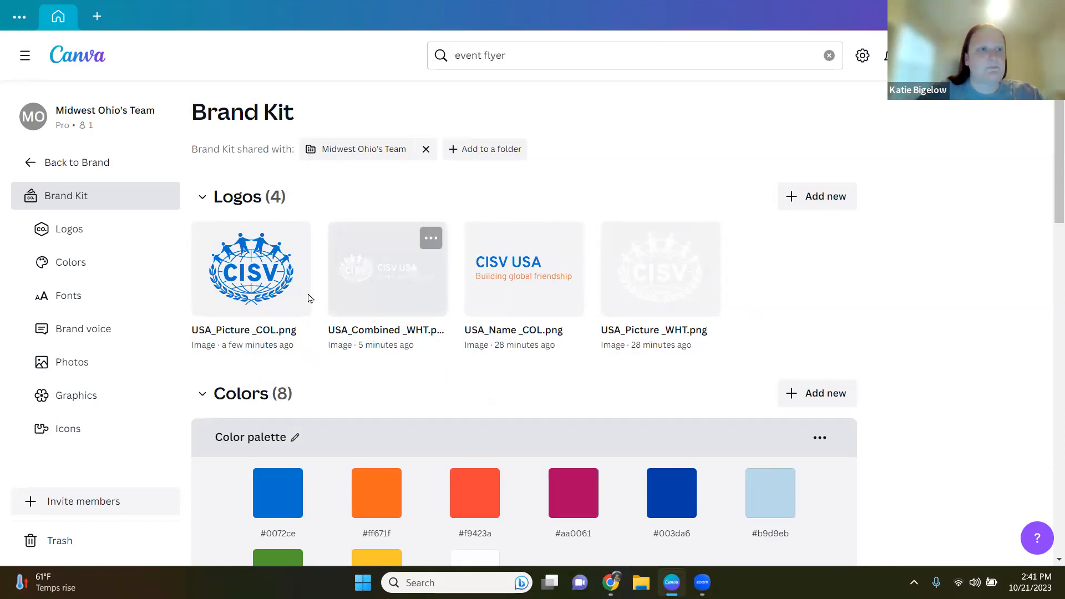
Step: Go back to the home page and view template results for the event flyer search
left_click(30, 172)
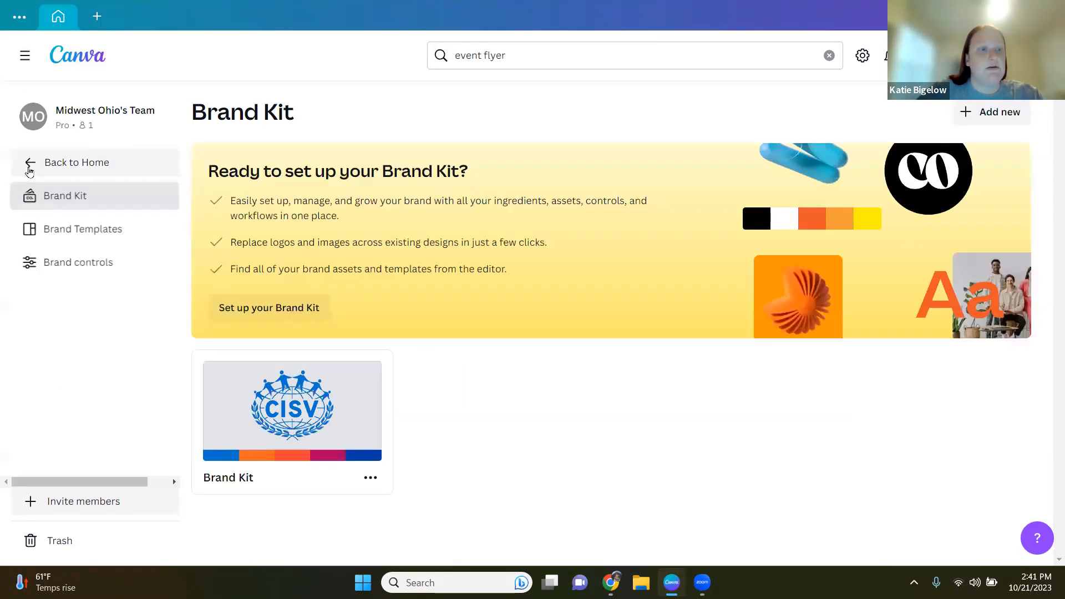
left_click(30, 172)
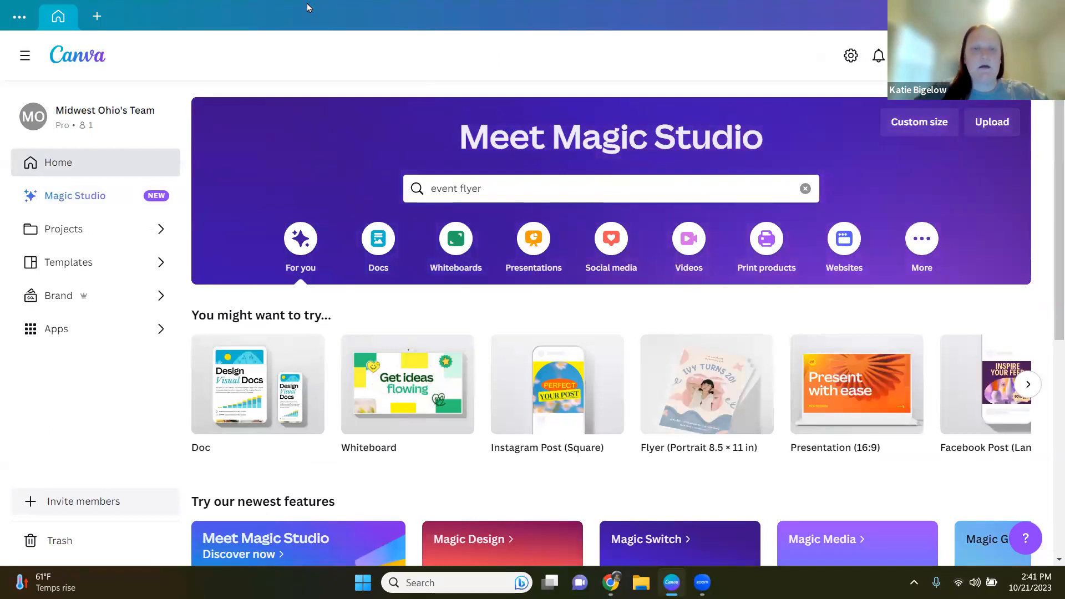
left_click(499, 195)
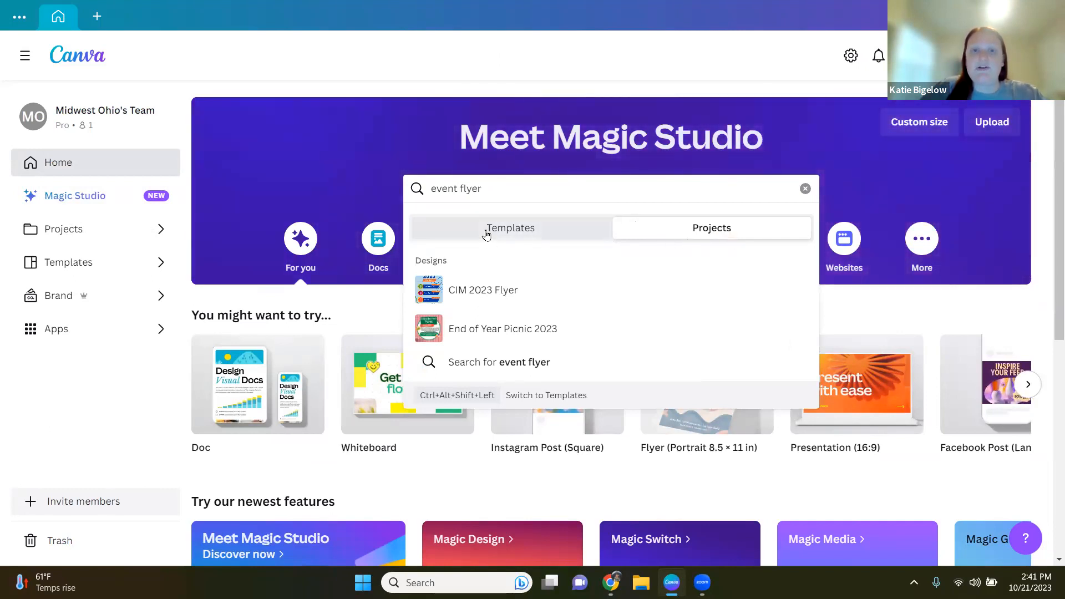
left_click(548, 229)
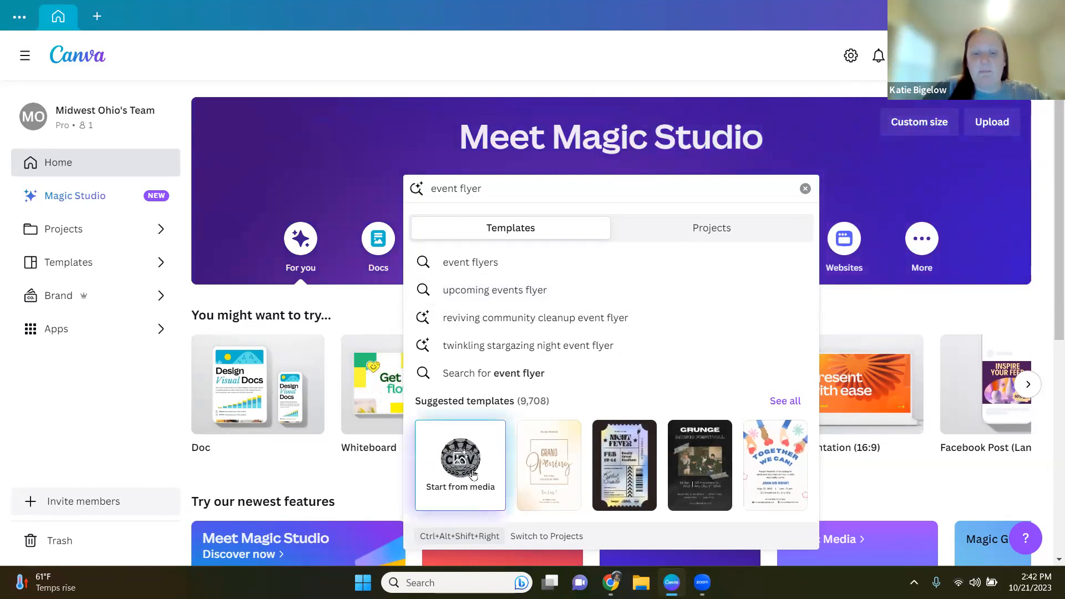
Step: Search templates for the suggested term upcoming events flyer
scroll(469, 502, "down", 1)
scroll(473, 448, "up", 1)
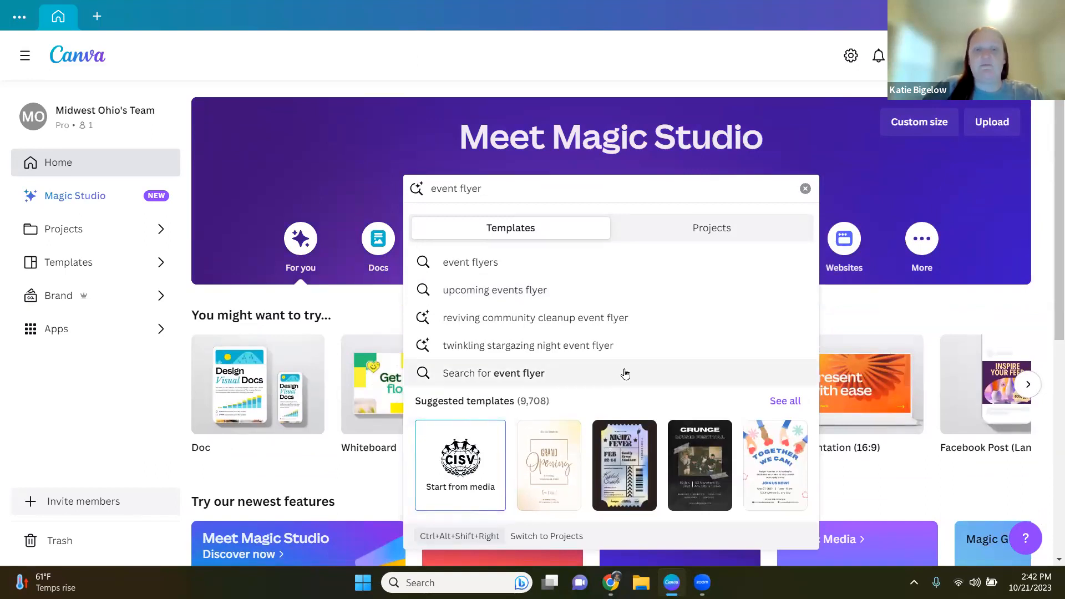
left_click(572, 289)
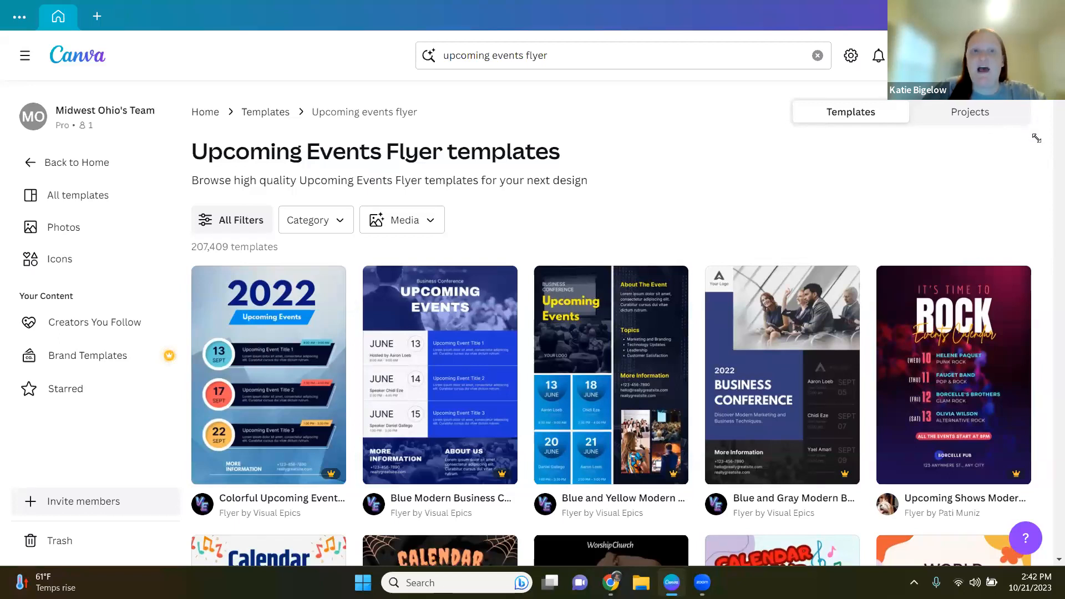
Step: Open the template filters and choose the Instagram Posts category under Social Media
left_click(265, 221)
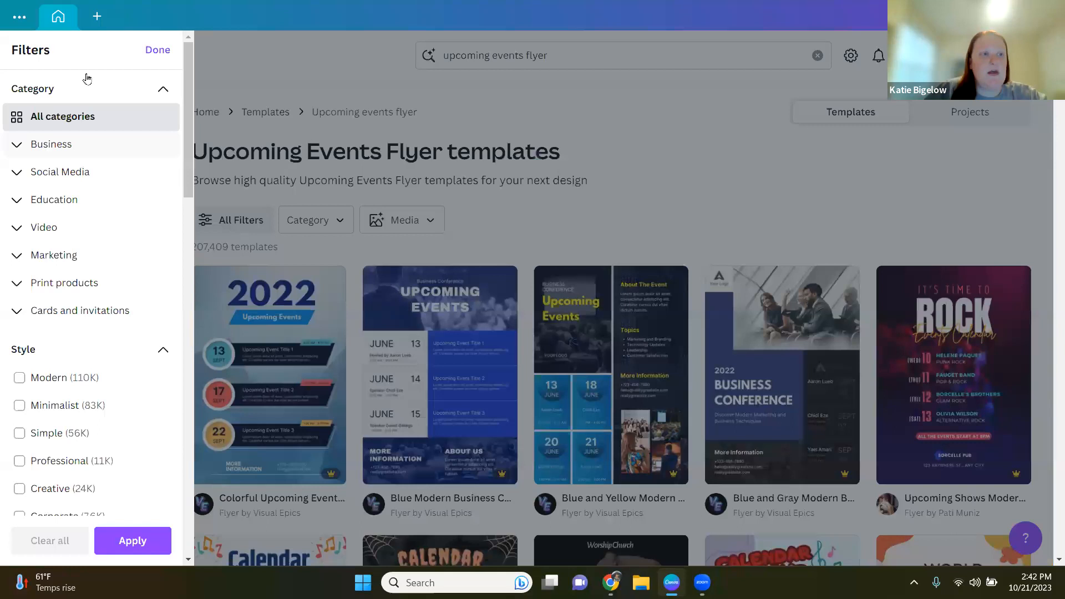
left_click(14, 201)
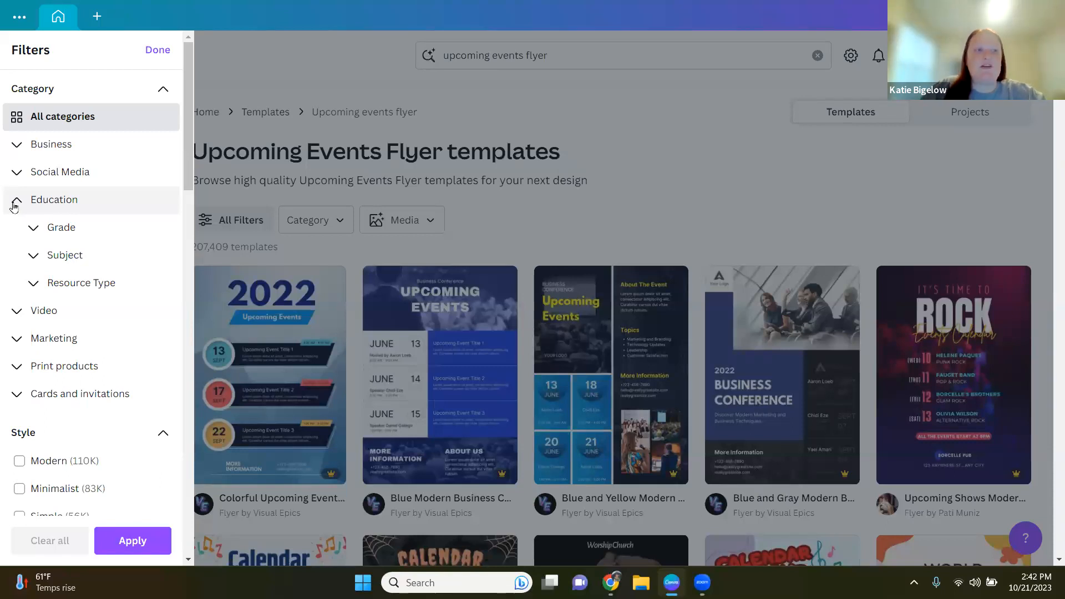
left_click(13, 202)
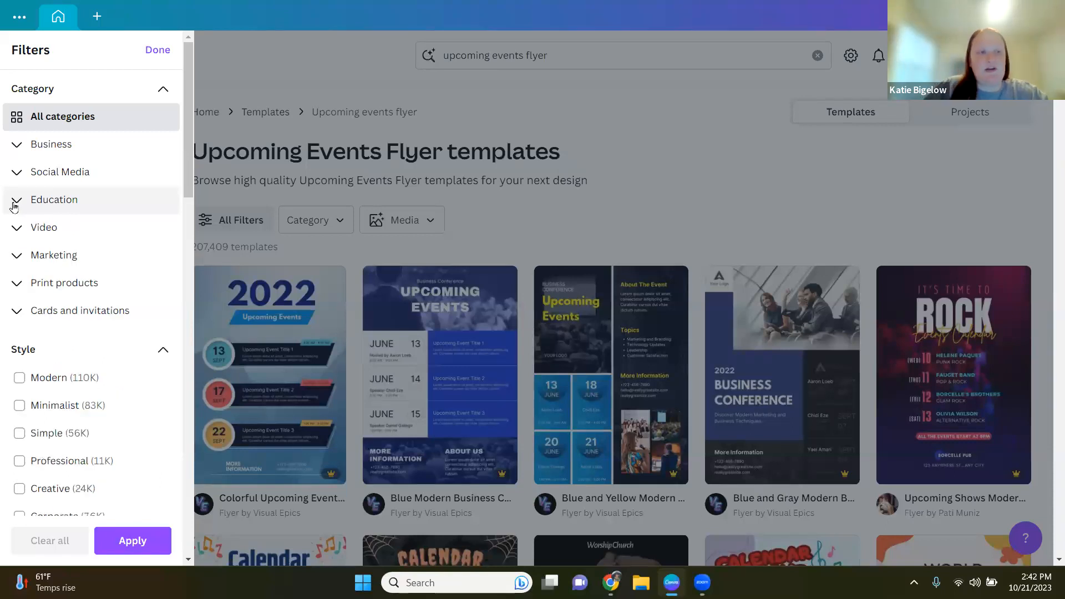
left_click(16, 174)
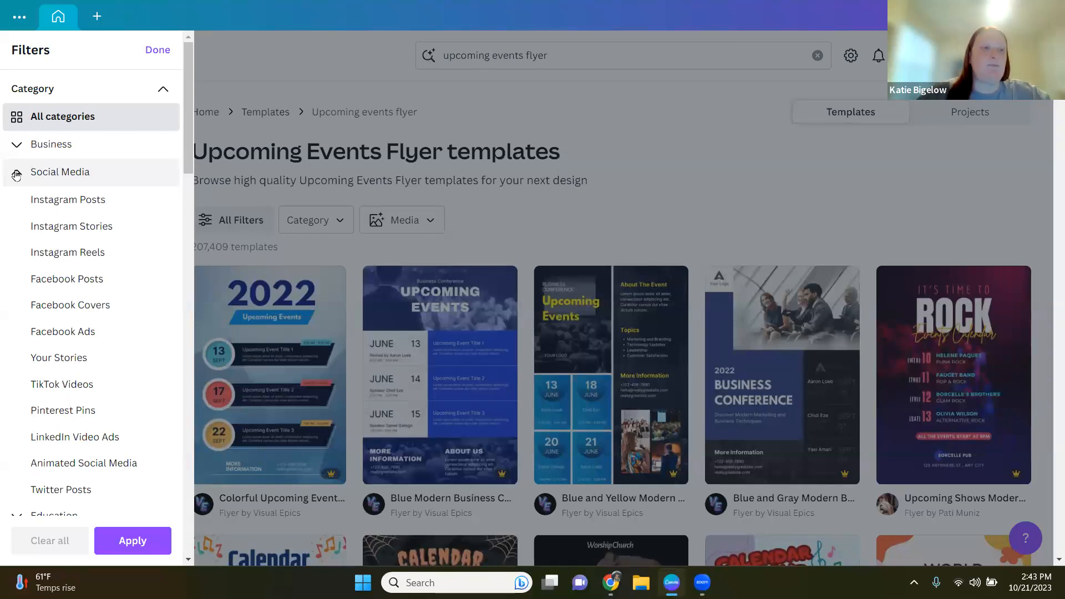
left_click(45, 205)
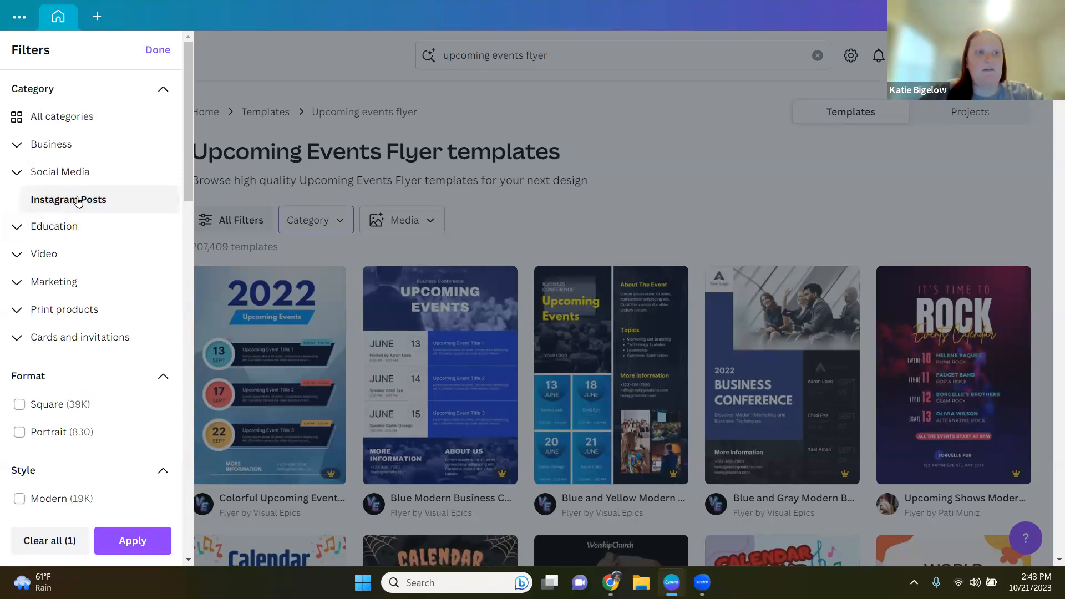
Step: Add the Square format filter and, after expanding more styles, the Simple style filter
scroll(116, 386, "down", 1)
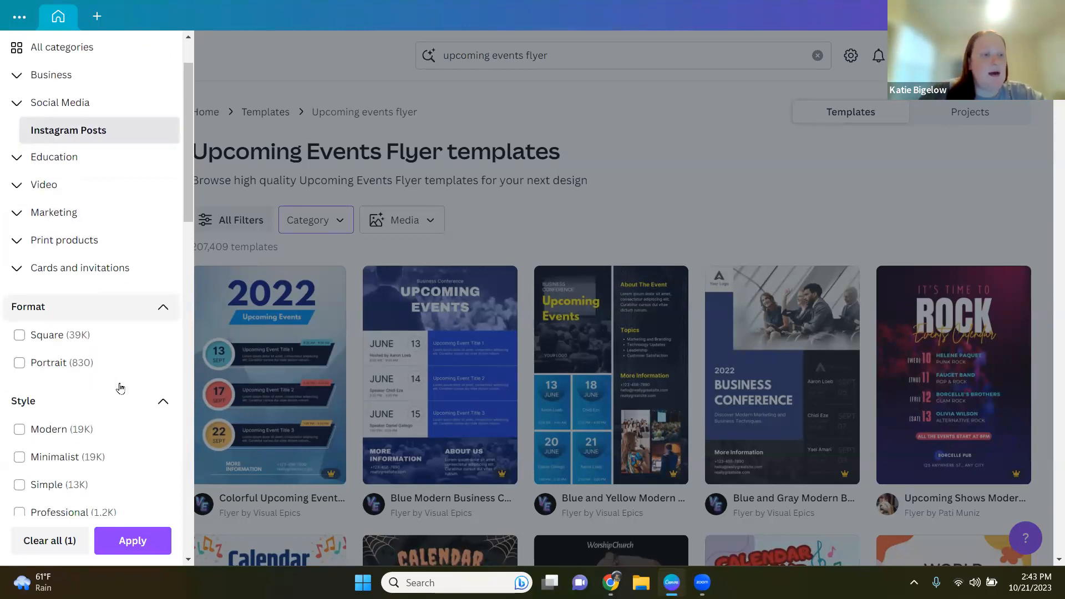
scroll(116, 387, "down", 1)
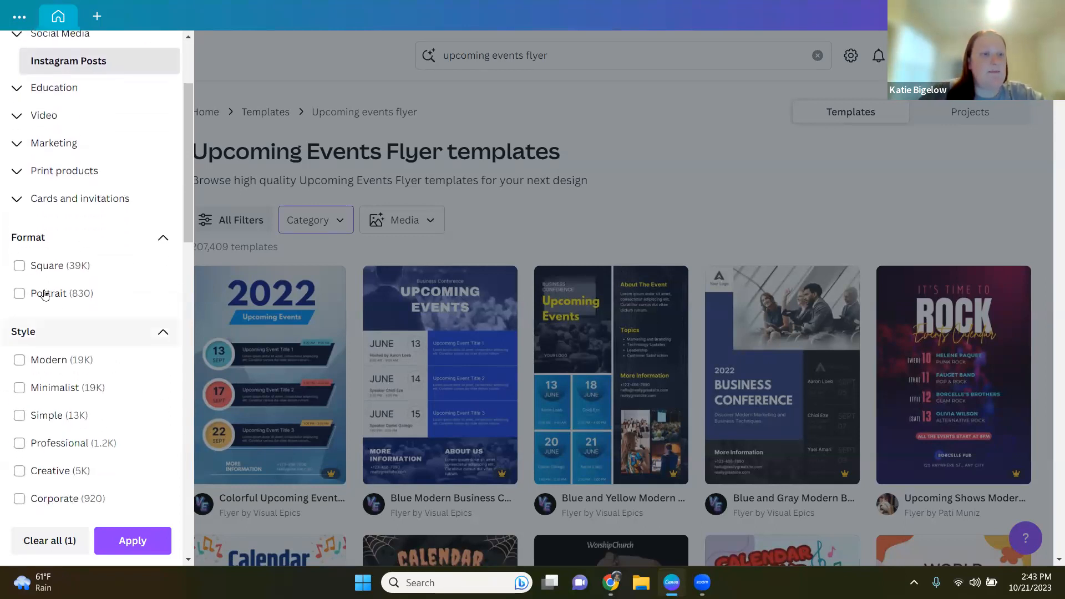
left_click(19, 266)
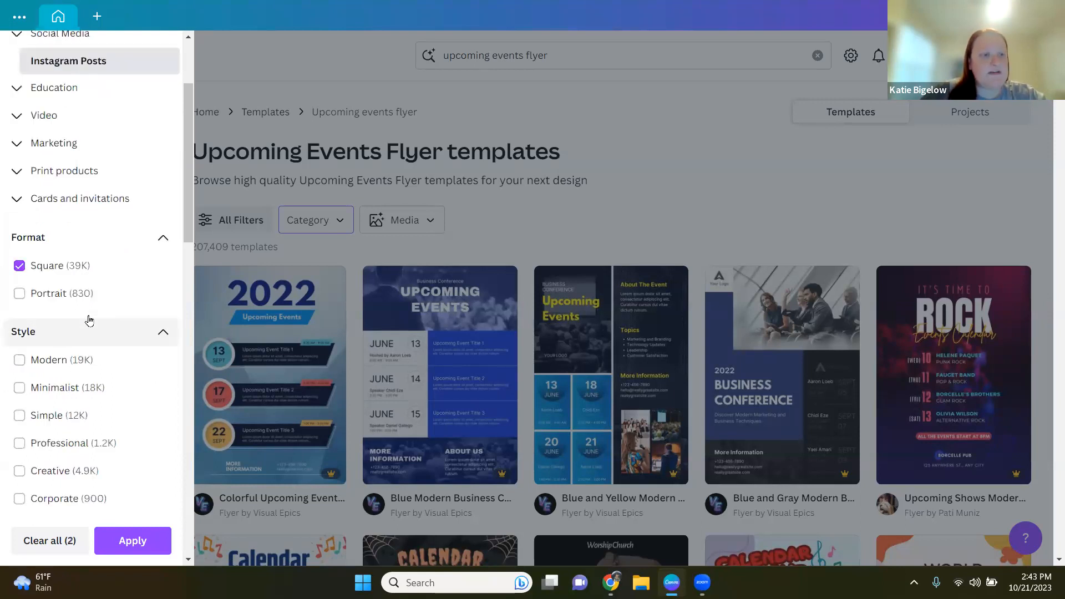
scroll(113, 334, "down", 1)
scroll(113, 334, "down", 1)
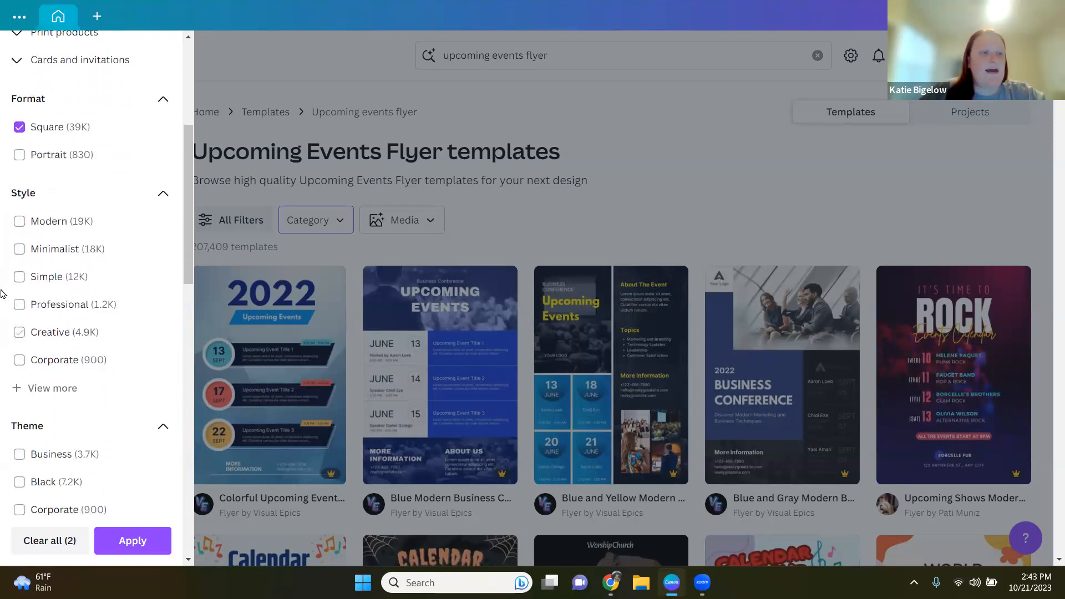
left_click(17, 388)
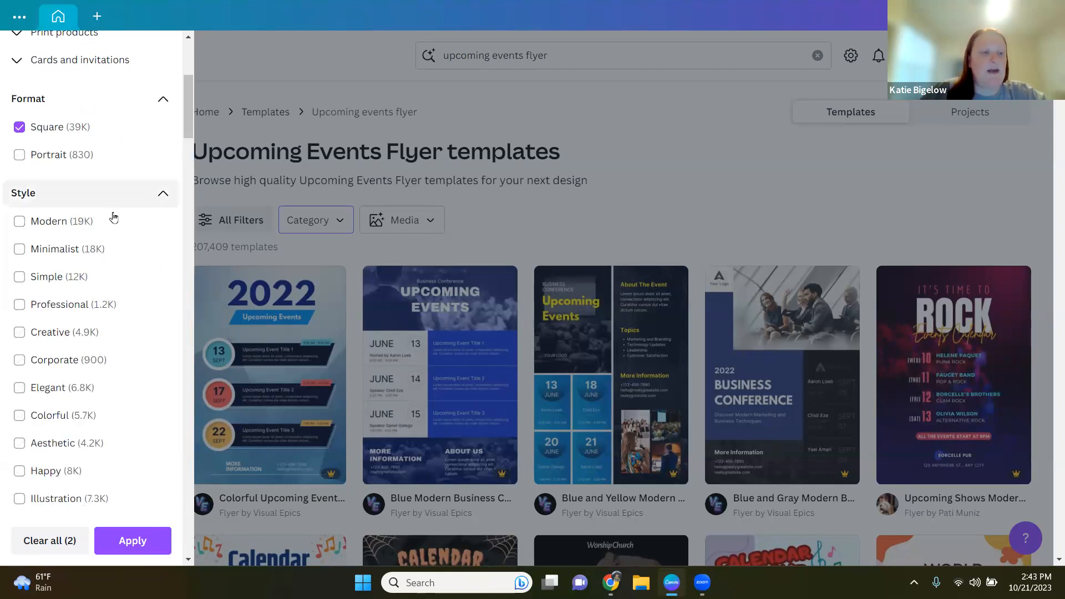
left_click(21, 277)
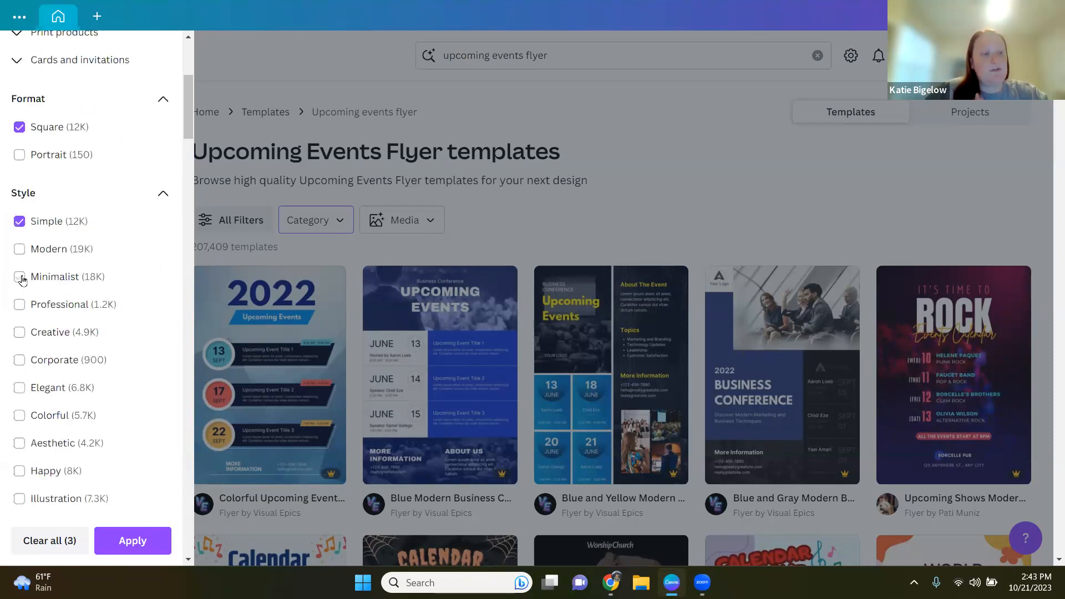
Step: Scroll through the remaining filter options and apply the selected filters
scroll(160, 353, "down", 10)
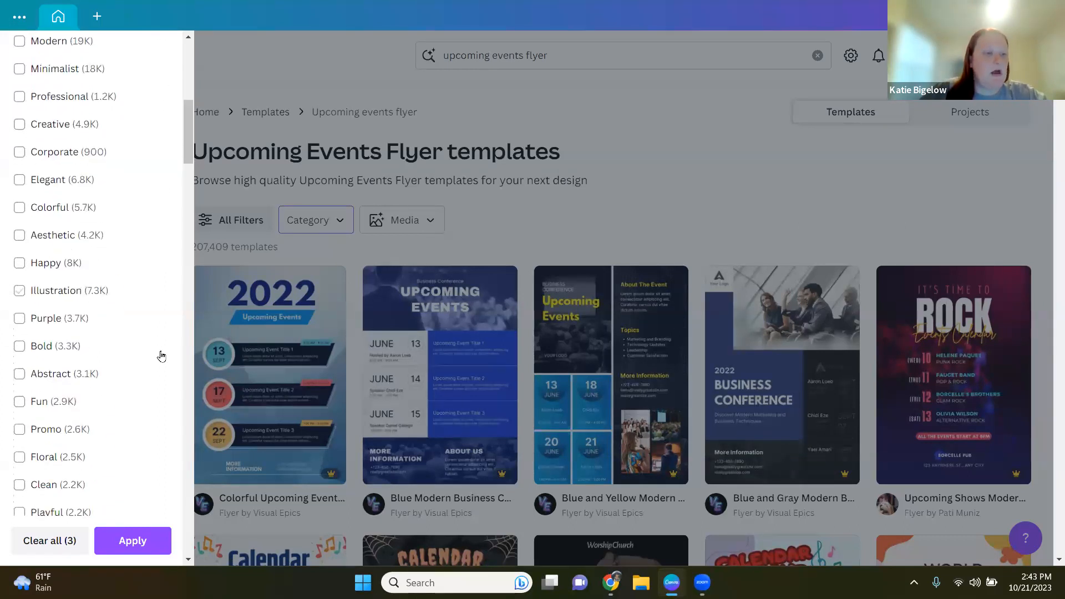
scroll(159, 356, "down", 14)
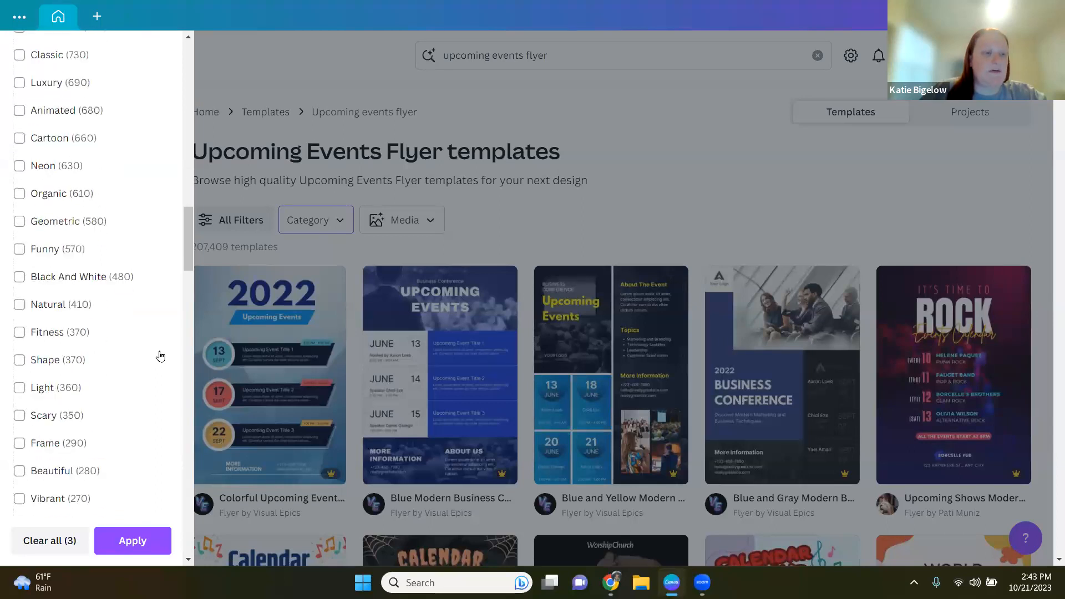
scroll(158, 356, "down", 14)
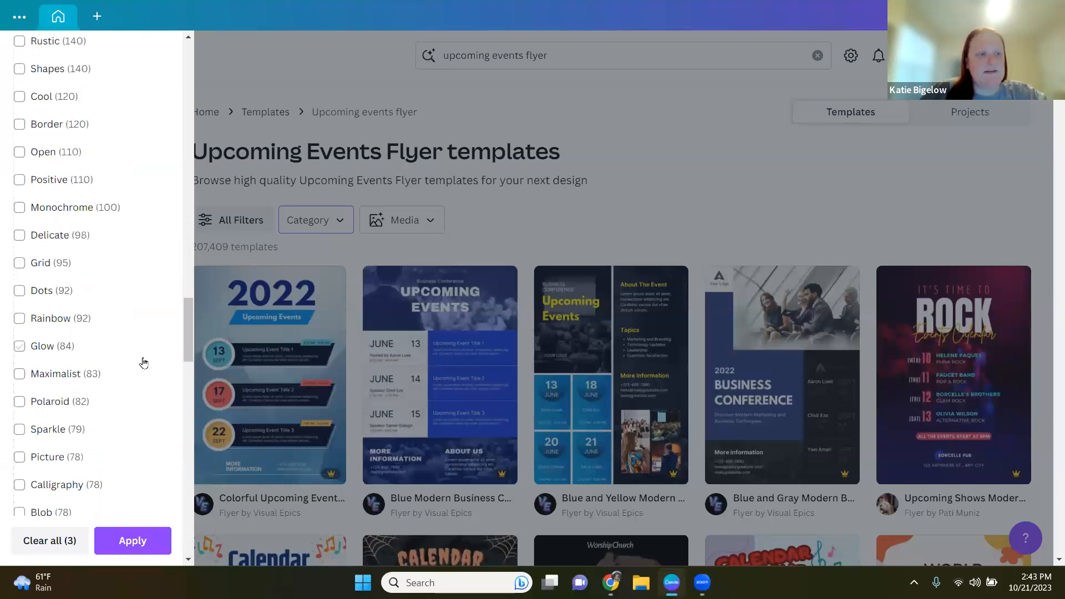
scroll(123, 387, "down", 8)
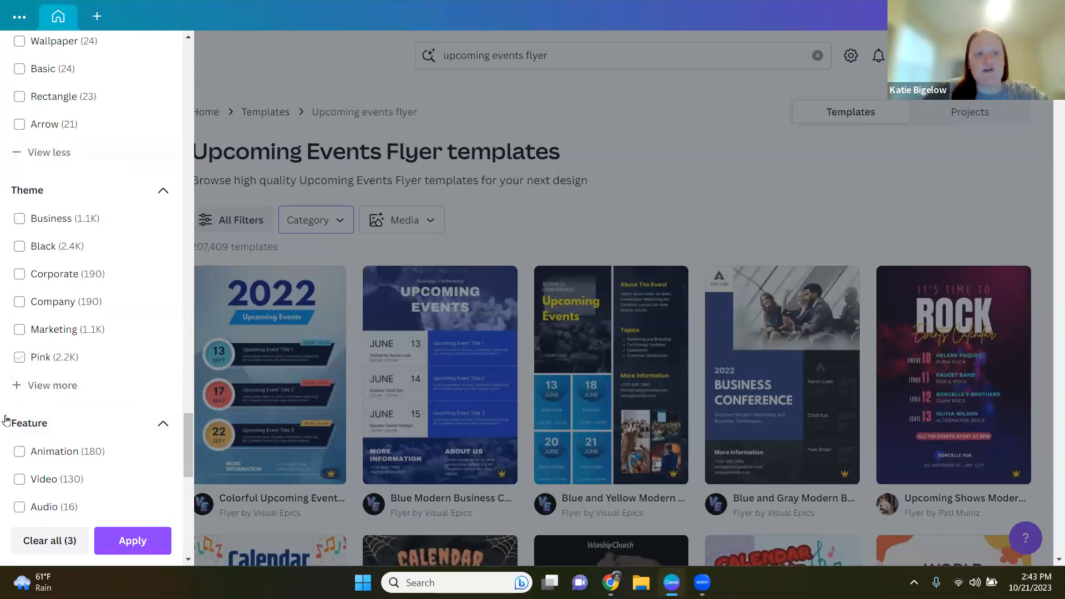
scroll(64, 423, "down", 1)
scroll(65, 423, "down", 2)
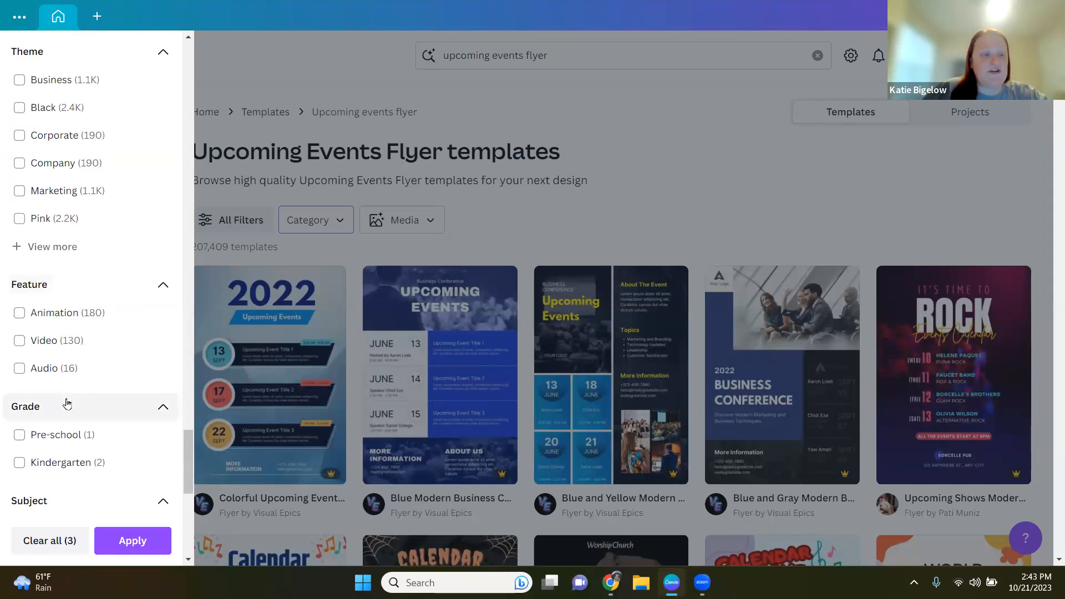
scroll(64, 394, "down", 5)
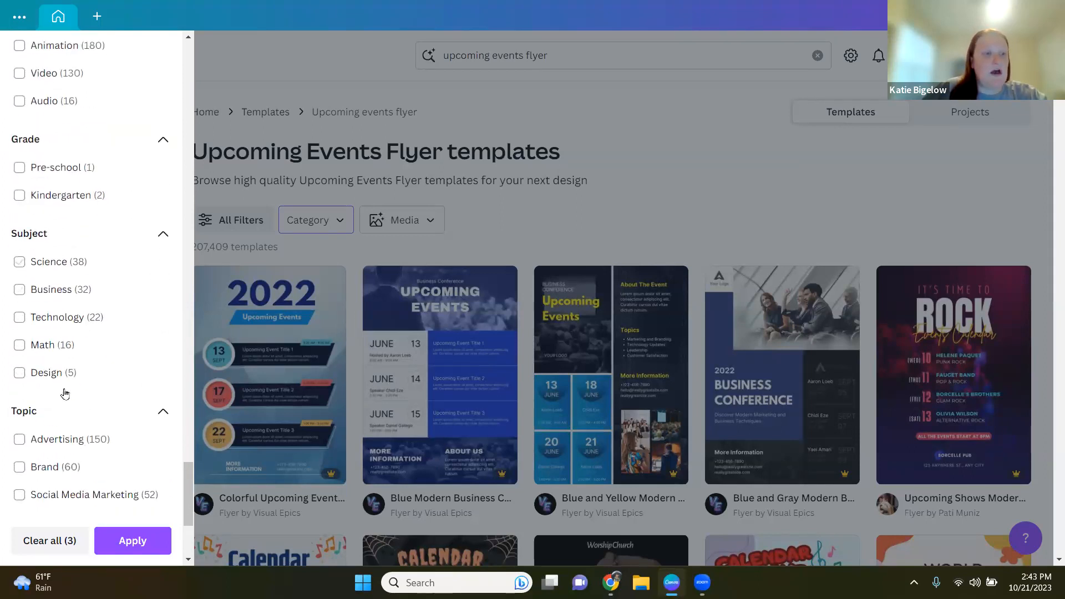
scroll(86, 349, "down", 9)
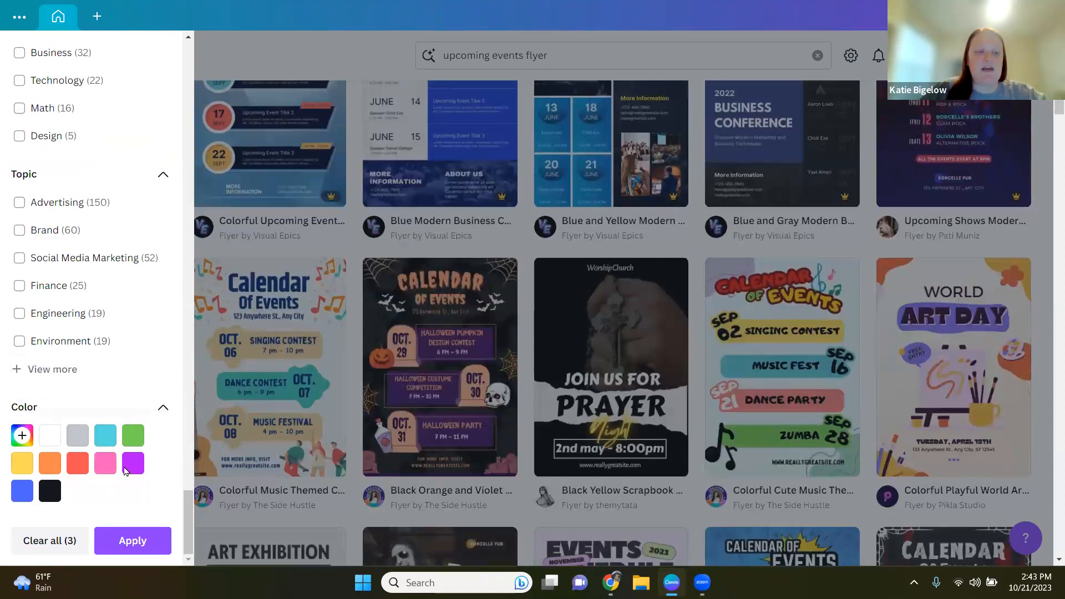
left_click(134, 542)
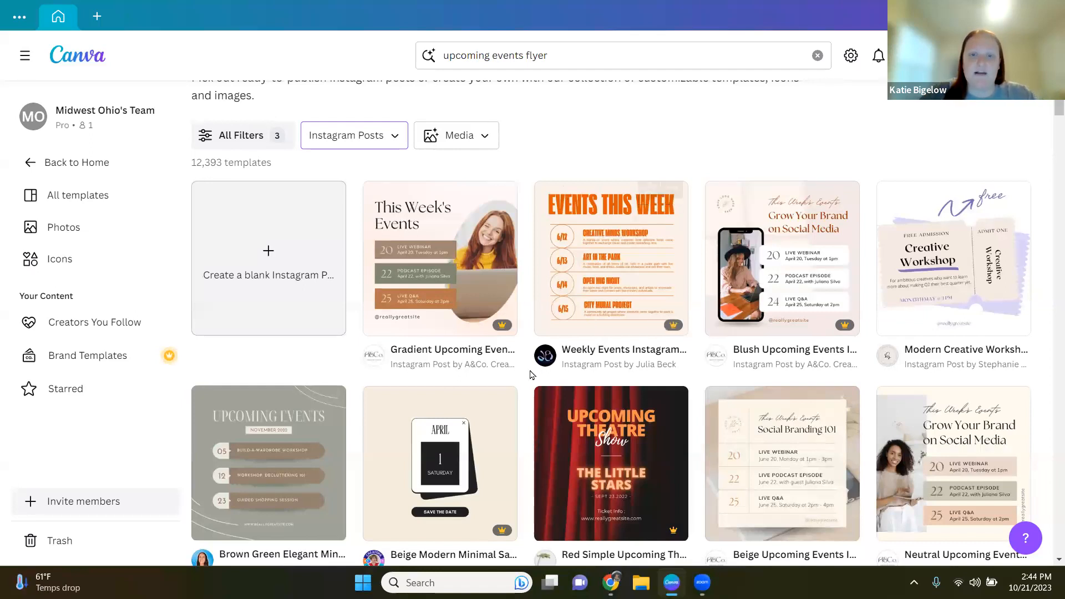
Step: Preview the Brown Green Elegant upcoming events template and browse its similar templates
scroll(526, 373, "down", 1)
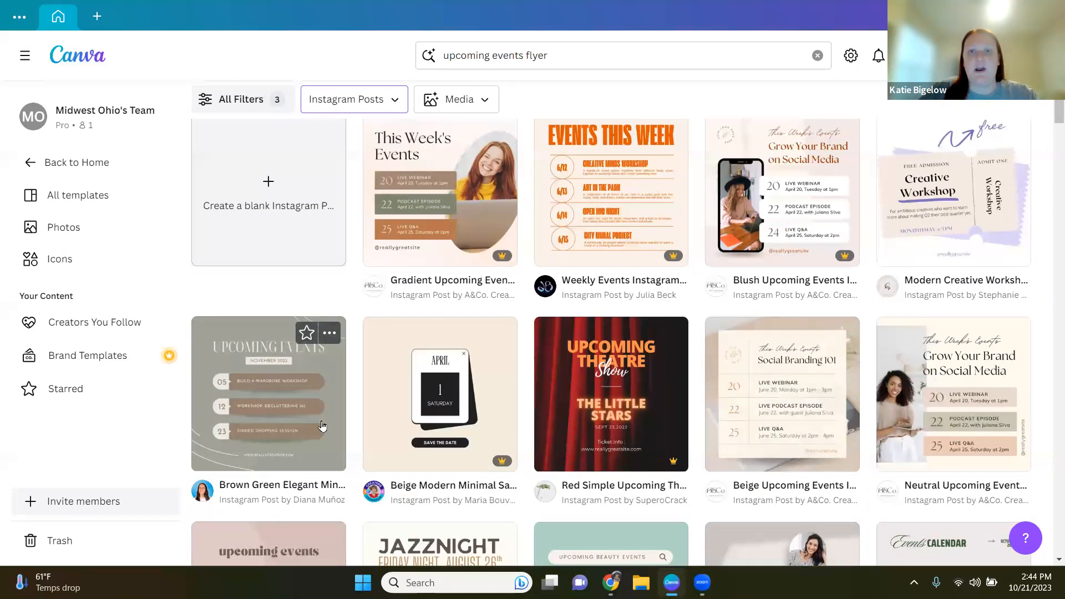
left_click(299, 363)
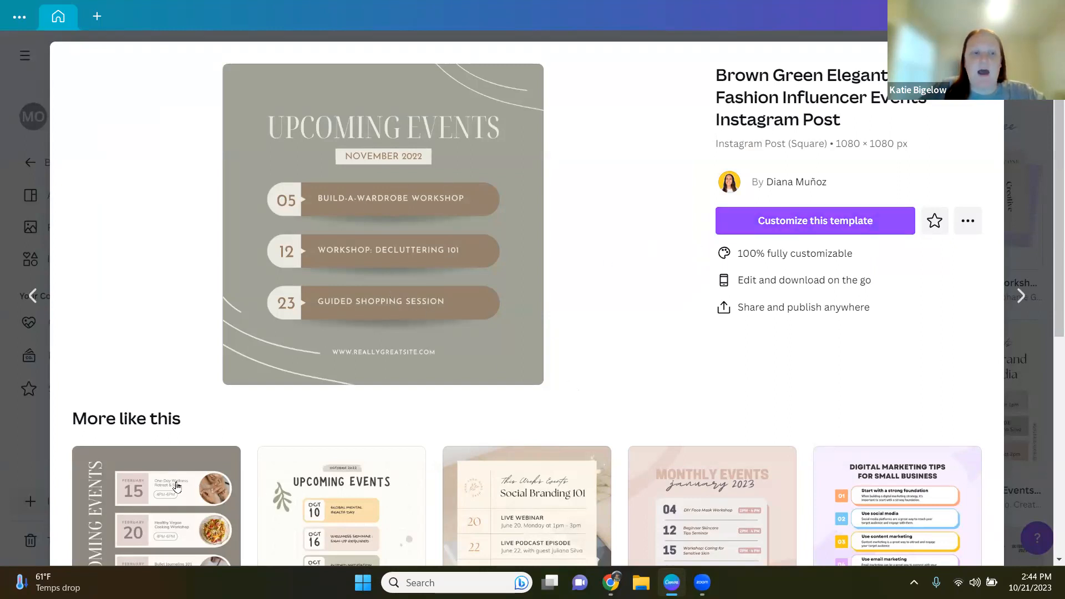
scroll(254, 424, "down", 4)
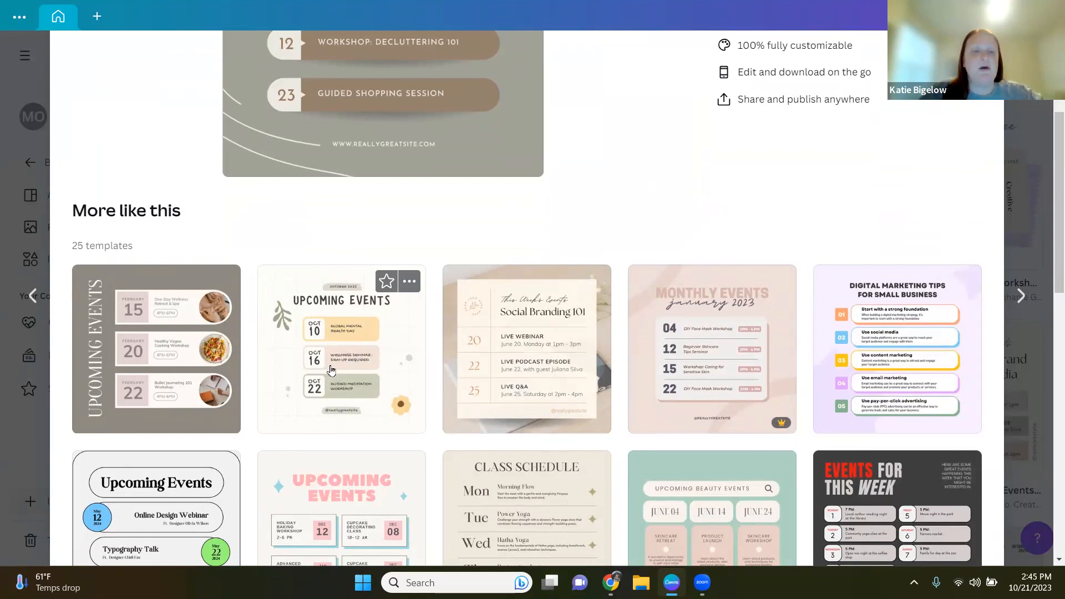
scroll(301, 380, "down", 4)
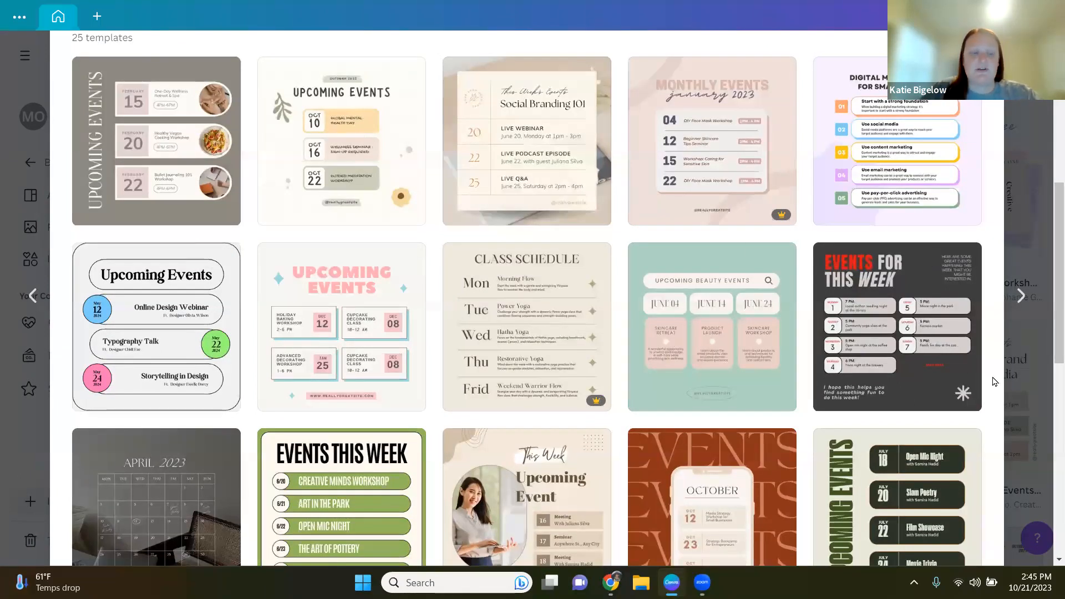
scroll(993, 382, "up", 7)
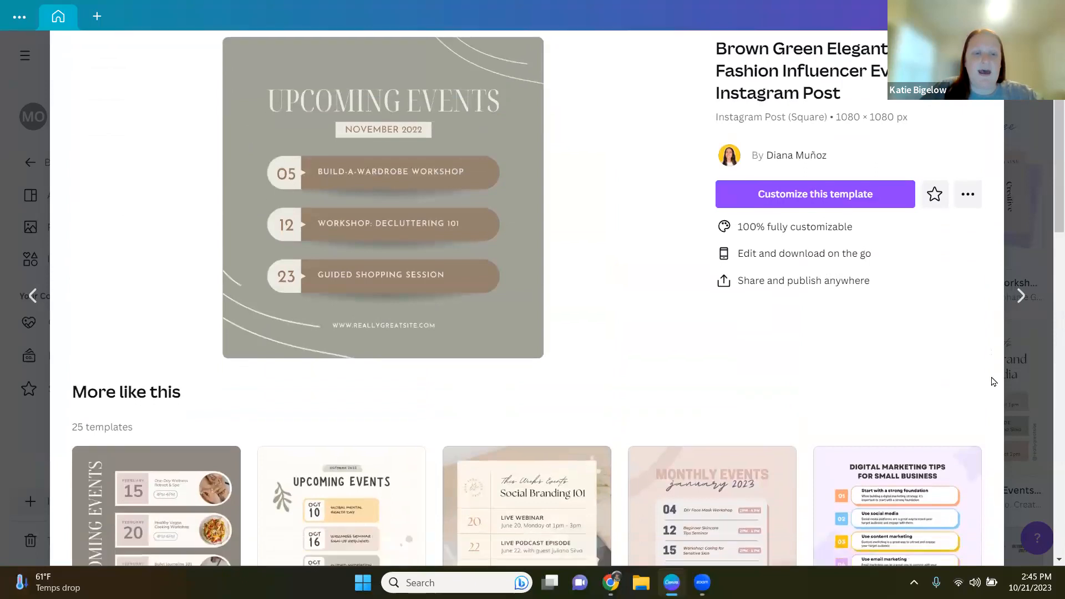
scroll(993, 382, "down", 7)
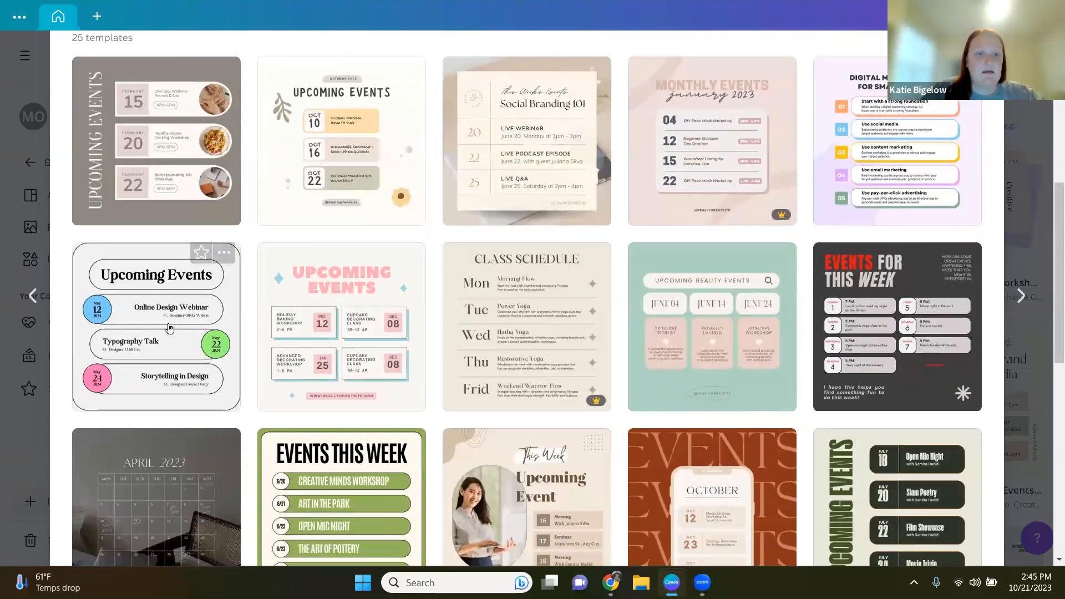
scroll(342, 296, "down", 1)
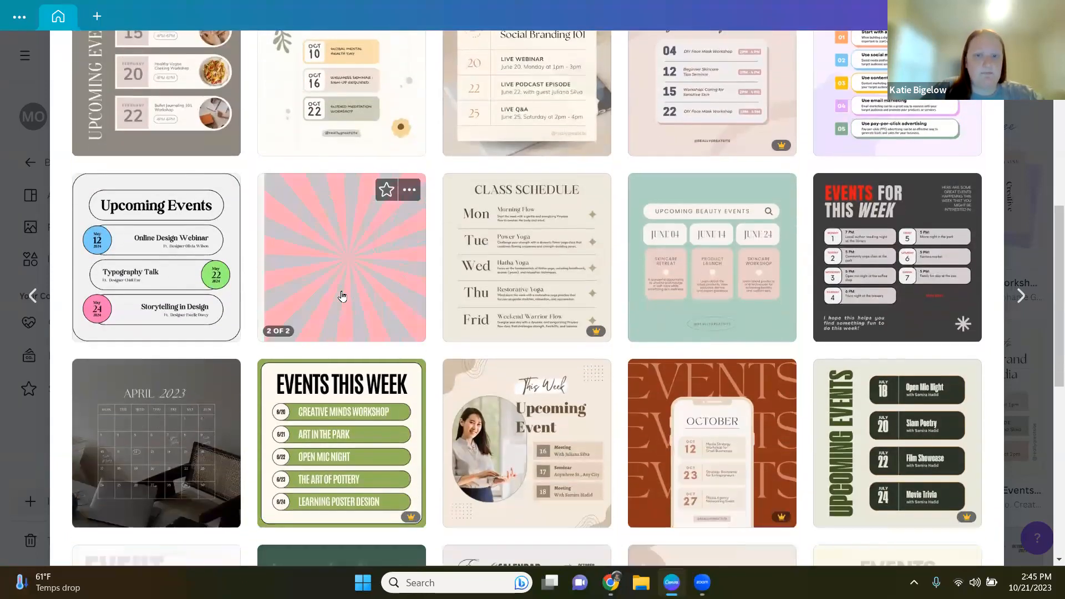
Step: Open the Pink Teal Retro Cupcake Shop Events template and start customizing it
left_click(346, 269)
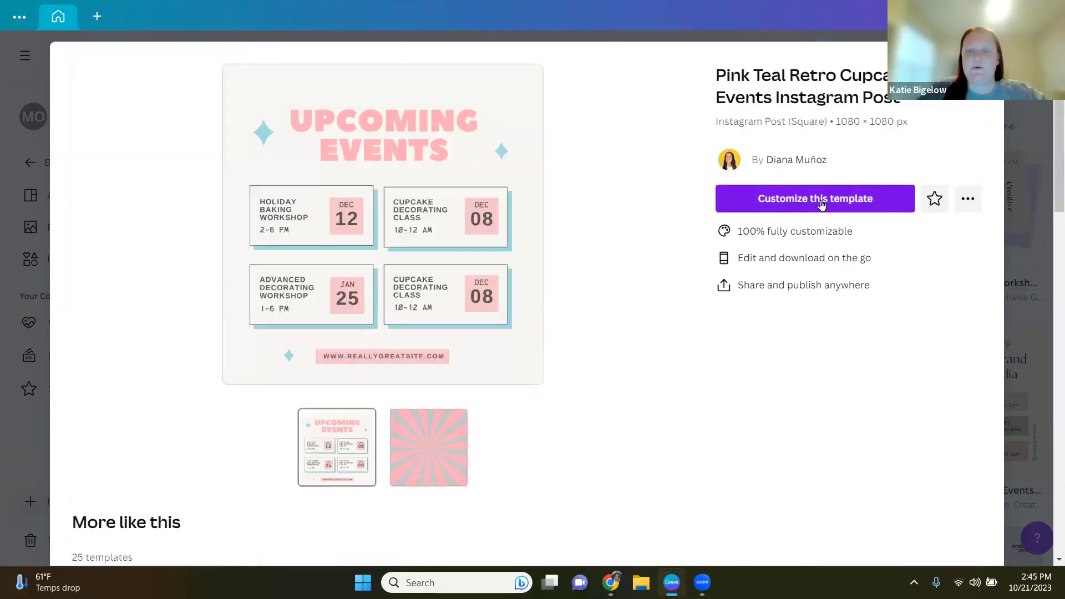
left_click(821, 205)
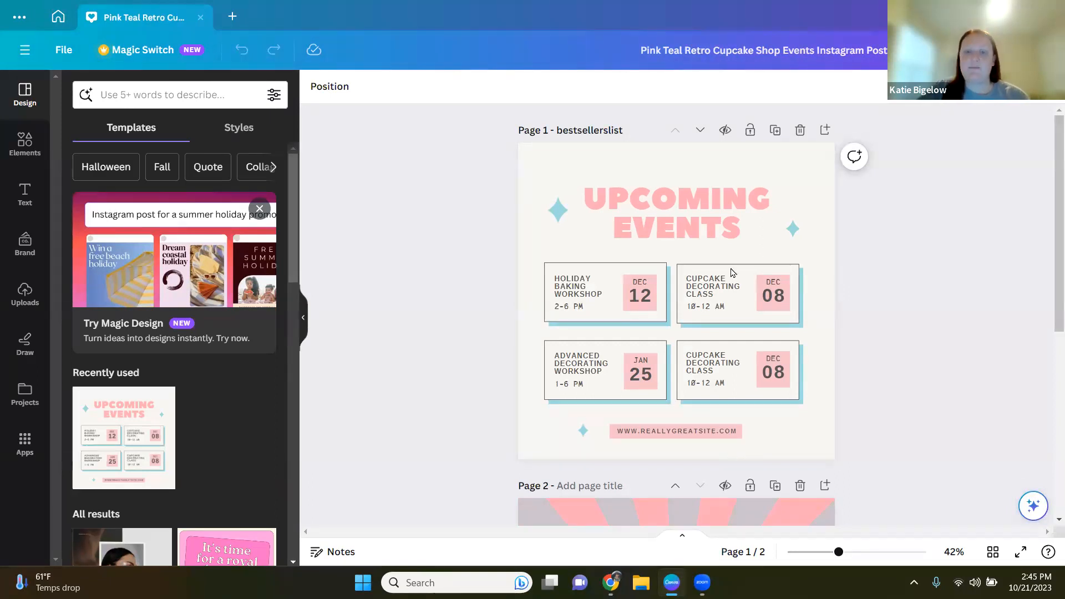
Step: Change the UPCOMING EVENTS heading's font to the brand kit font Overpass
left_click(668, 232)
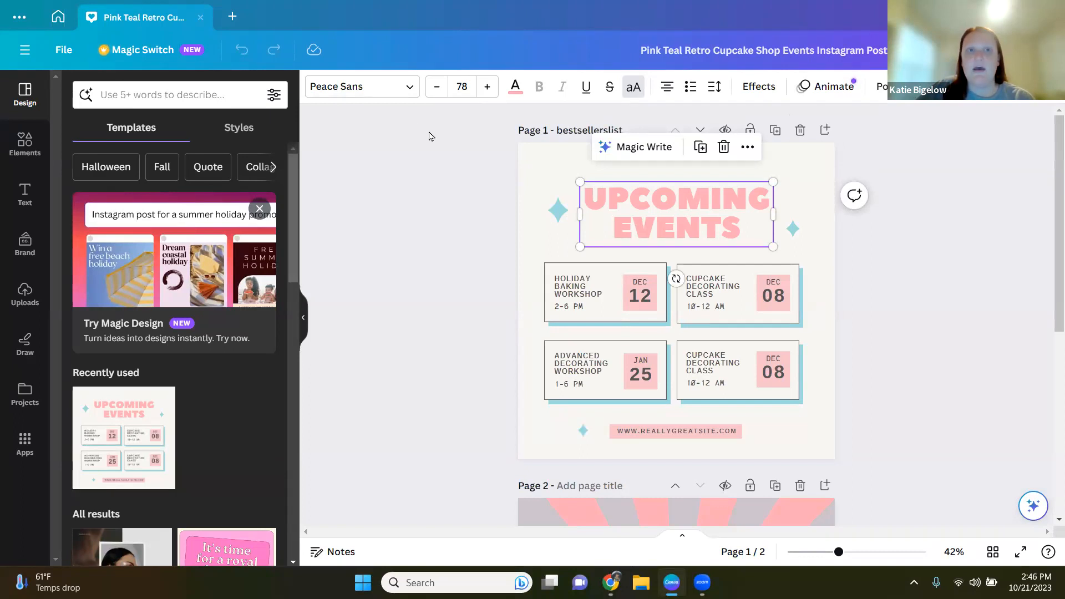
left_click(409, 93)
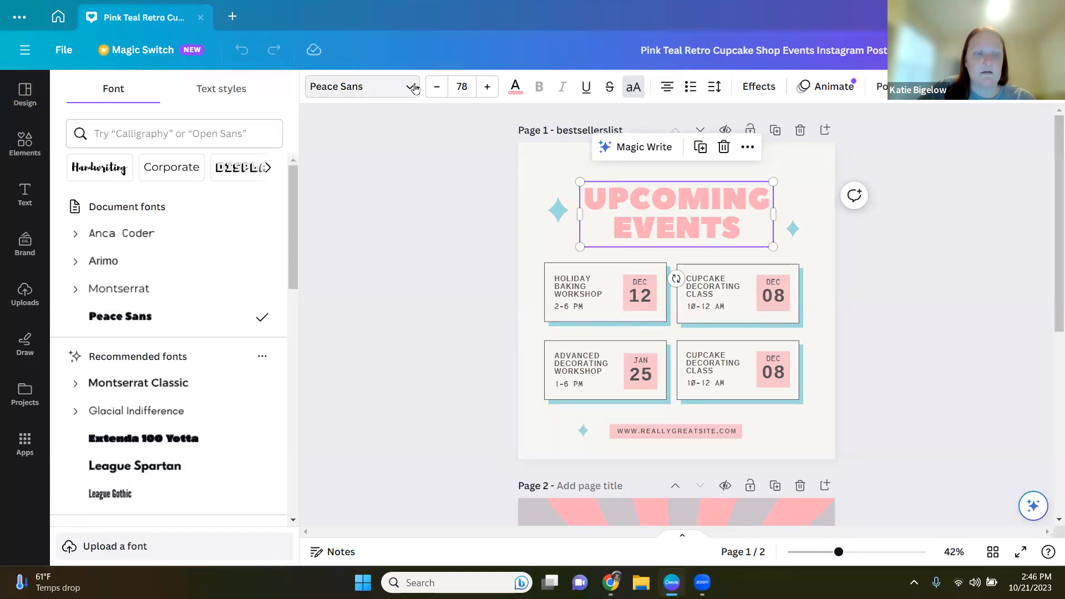
scroll(288, 238, "down", 1)
left_click_drag(288, 270, 313, 177)
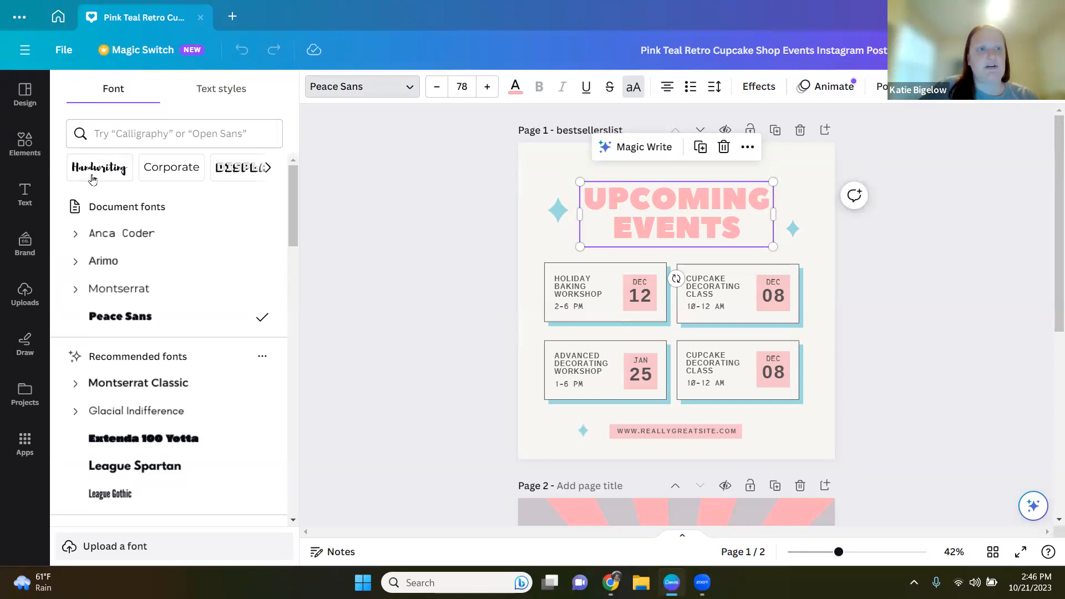
left_click(270, 168)
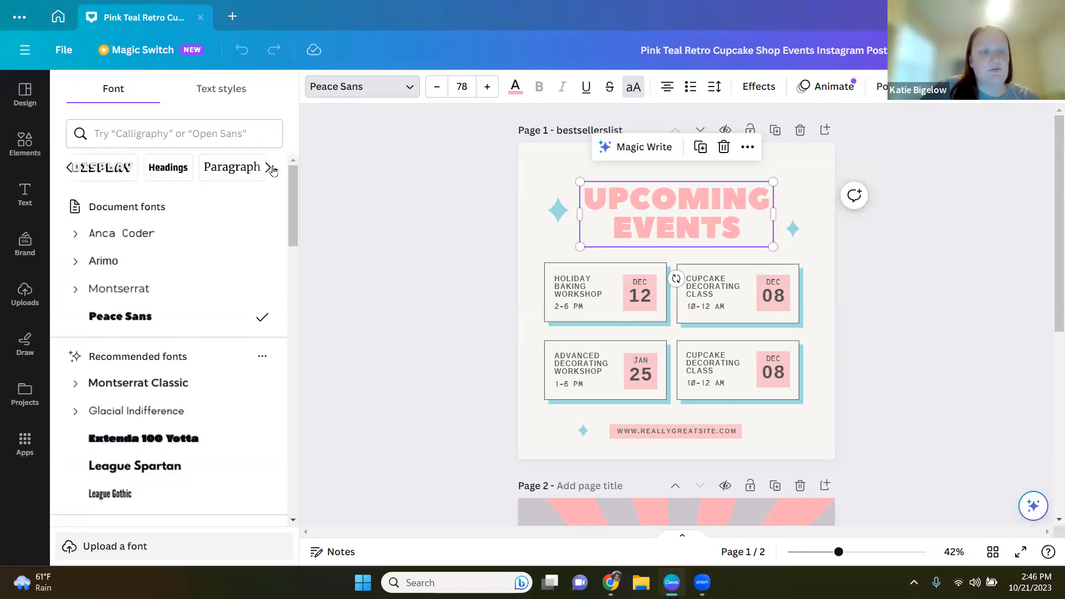
left_click_drag(291, 210, 285, 262)
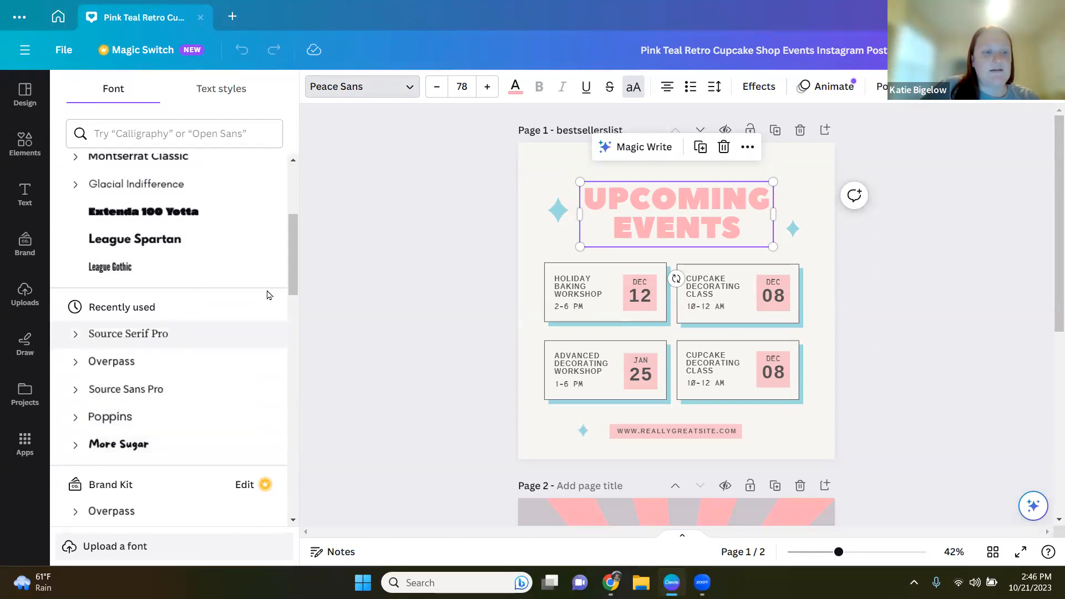
left_click_drag(292, 278, 285, 325)
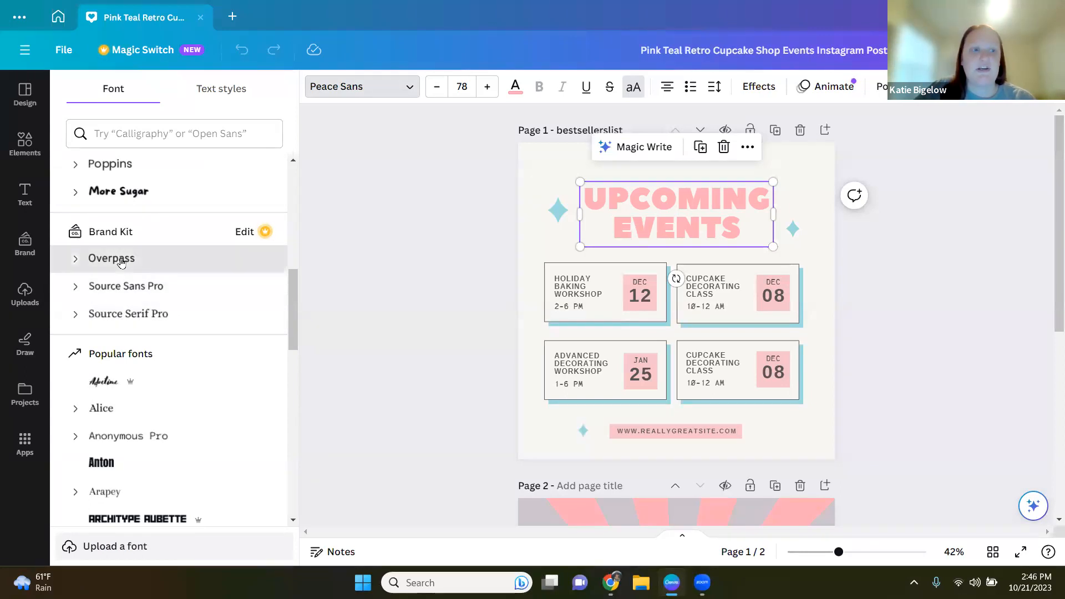
left_click(122, 263)
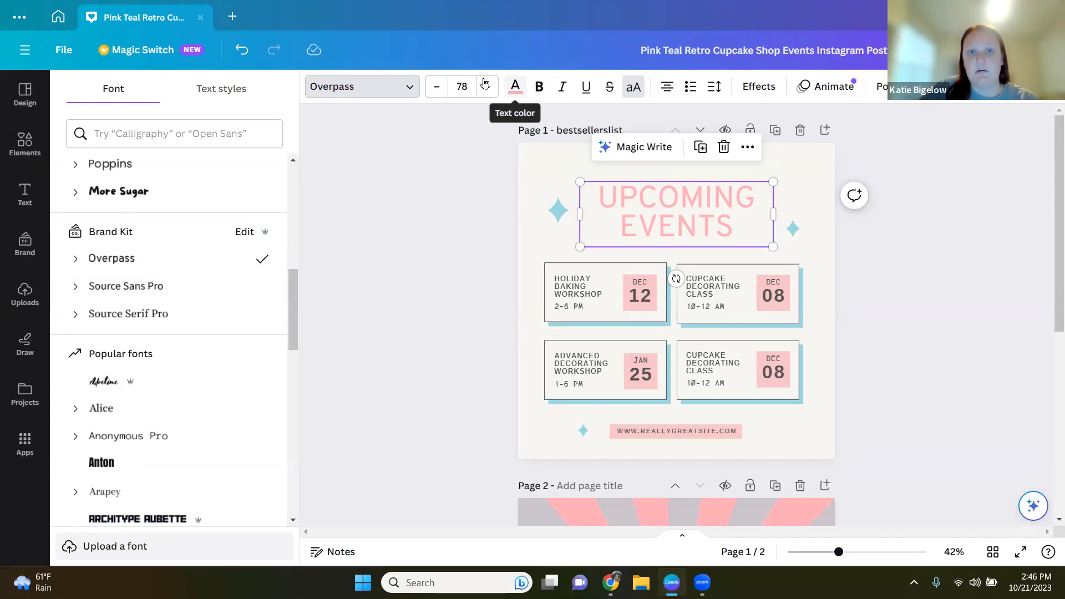
Step: Apply the magenta colour from the brand kit palette to the heading text
left_click(486, 88)
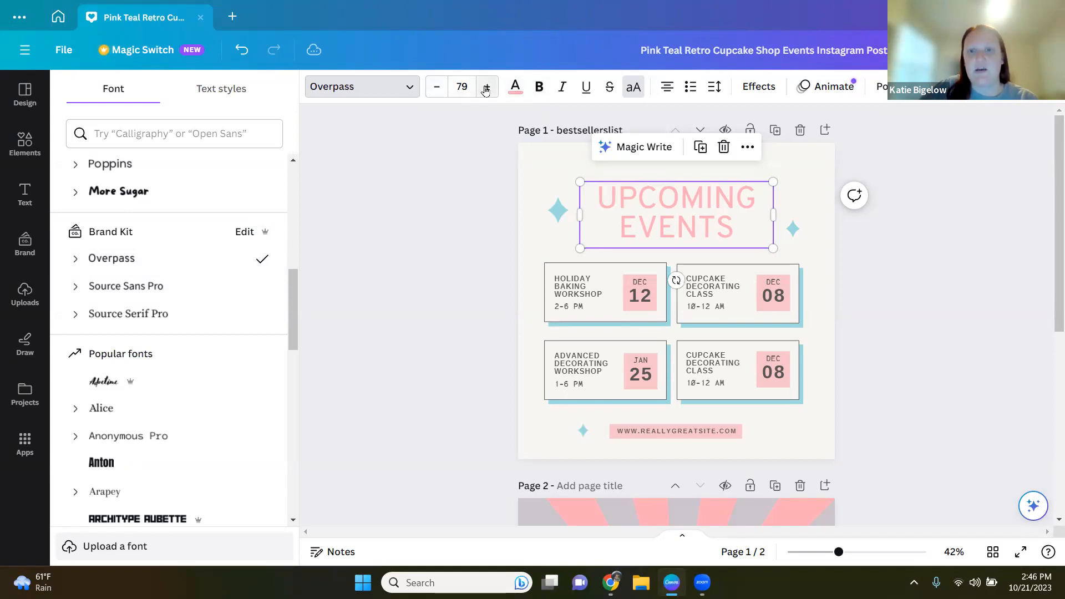
left_click(438, 88)
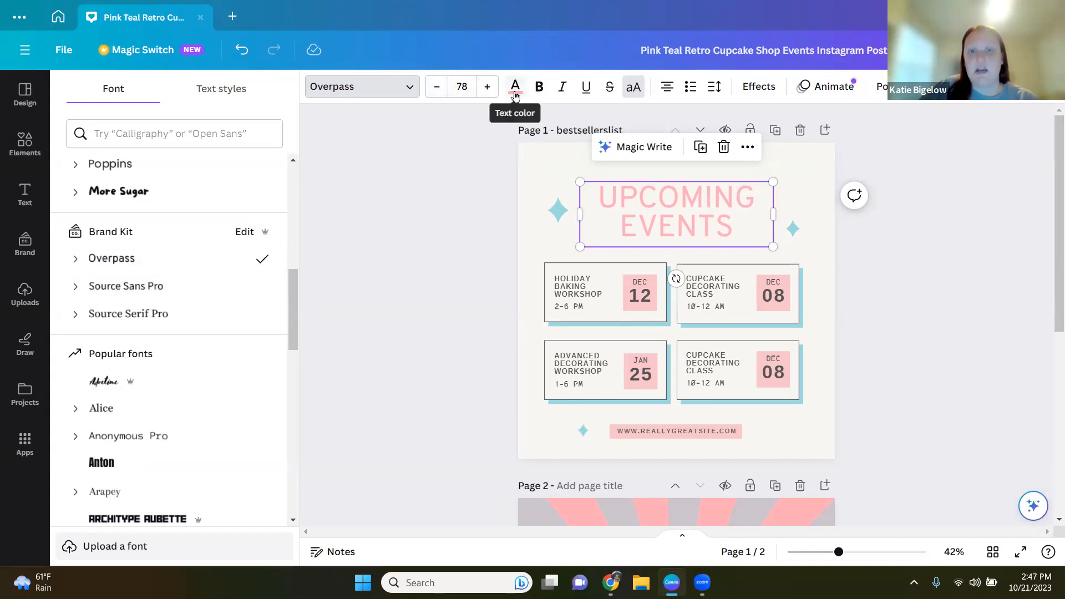
left_click(515, 87)
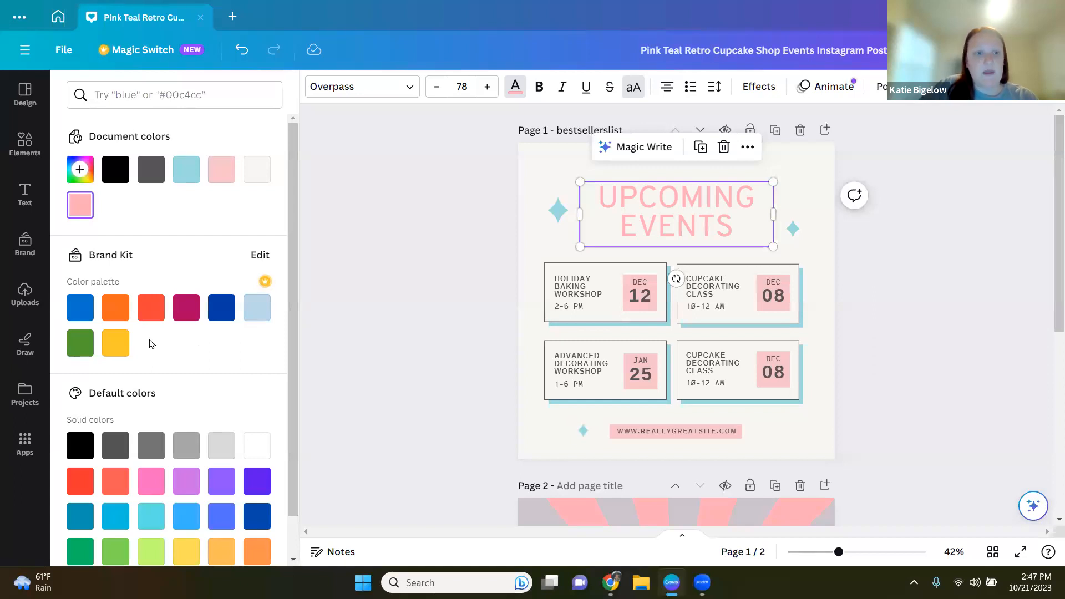
left_click(185, 313)
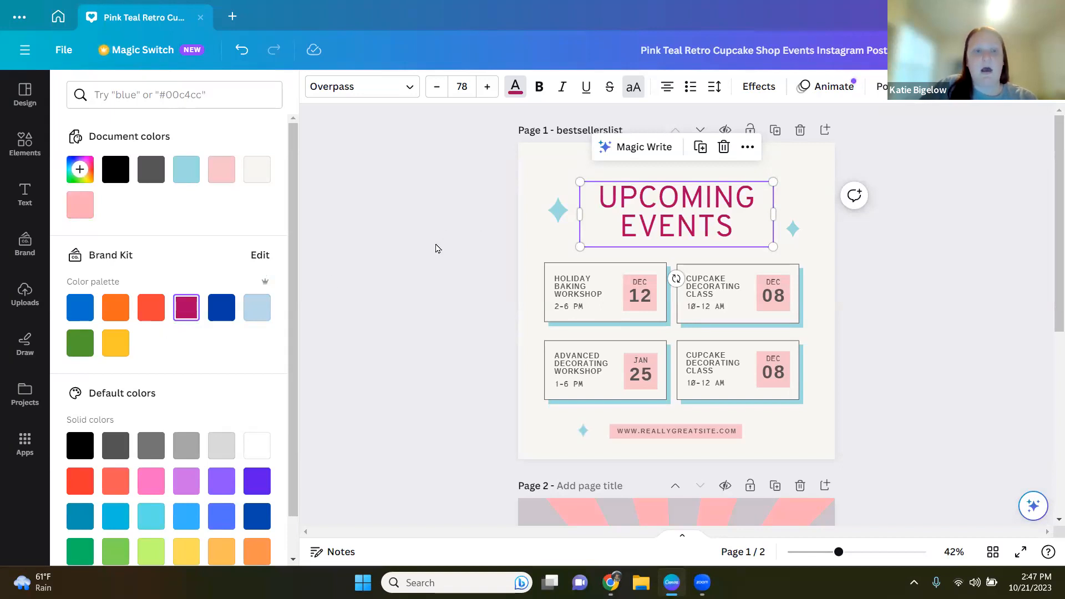
Step: Make the heading text bold
left_click(539, 89)
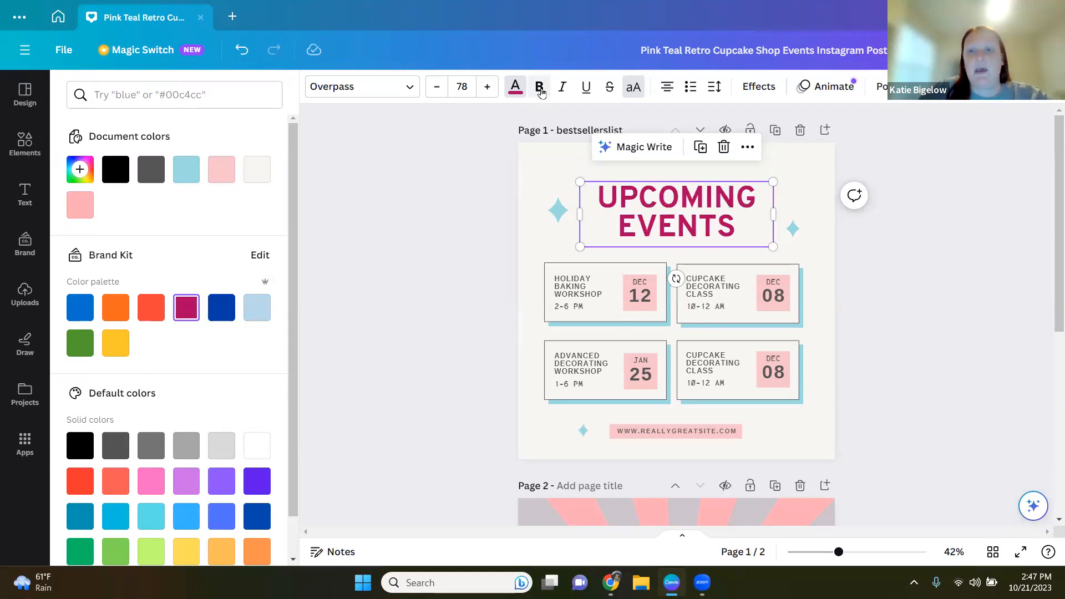
left_click(588, 91)
left_click(608, 87)
left_click(604, 87)
left_click(596, 87)
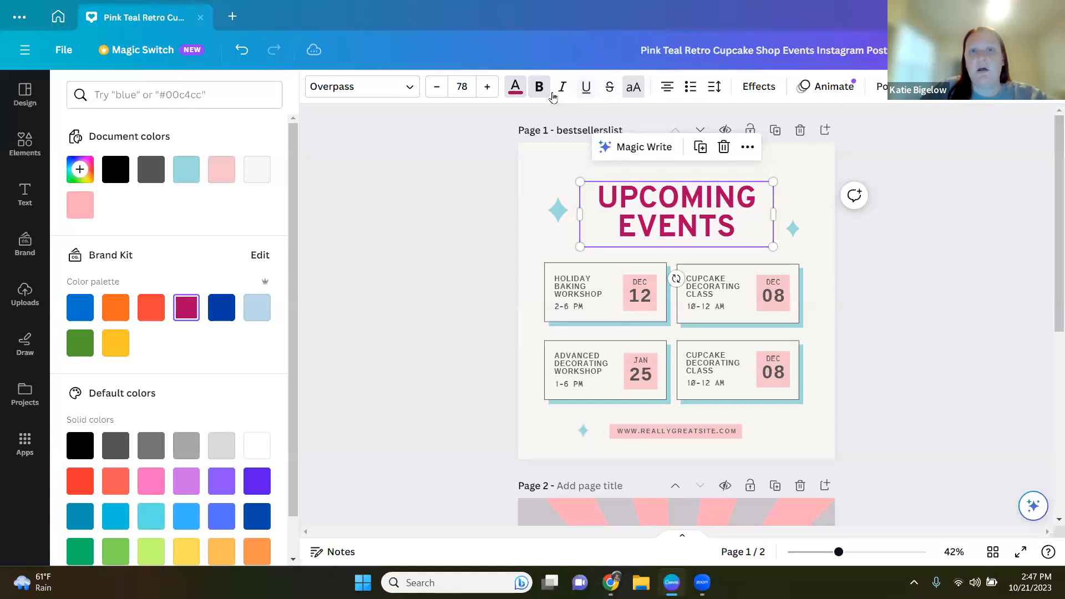
left_click(636, 94)
left_click(636, 95)
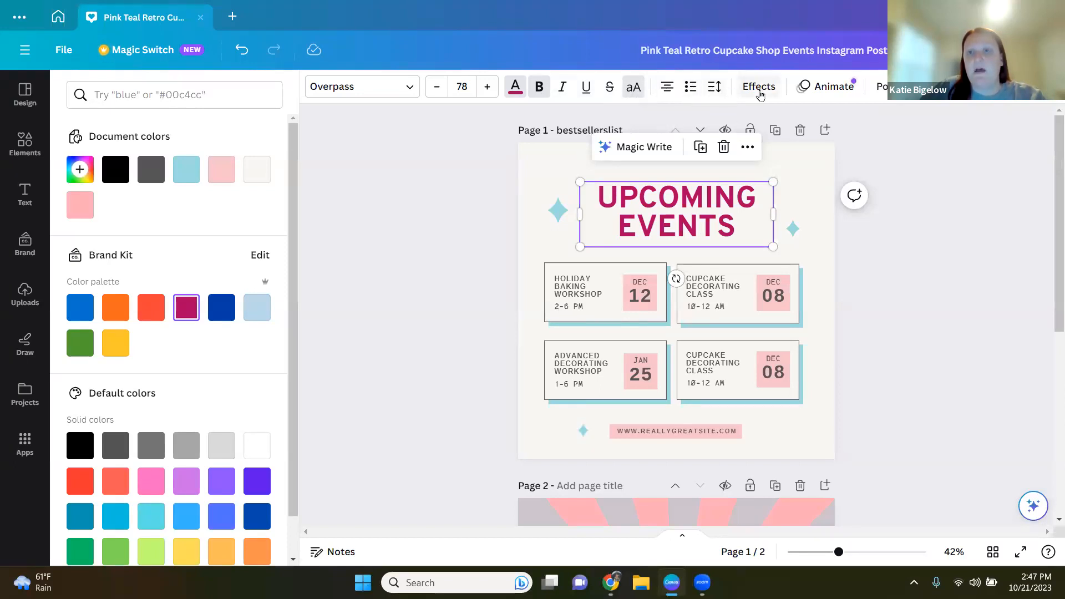
Step: Try the Shadow, Splice and Curve effects on the heading, resetting both style and shape to None
left_click(760, 88)
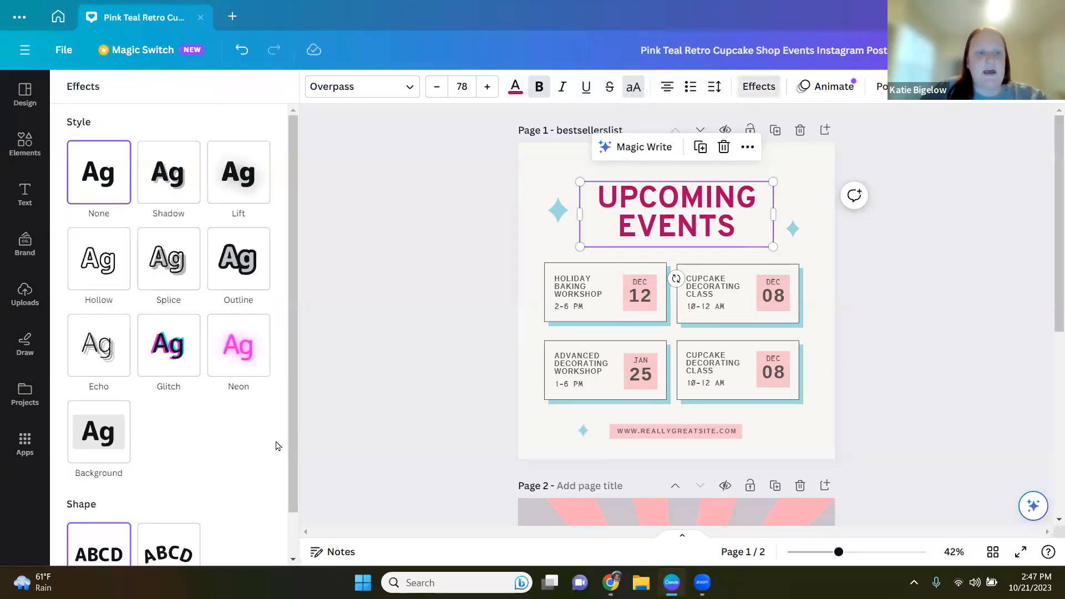
left_click(181, 195)
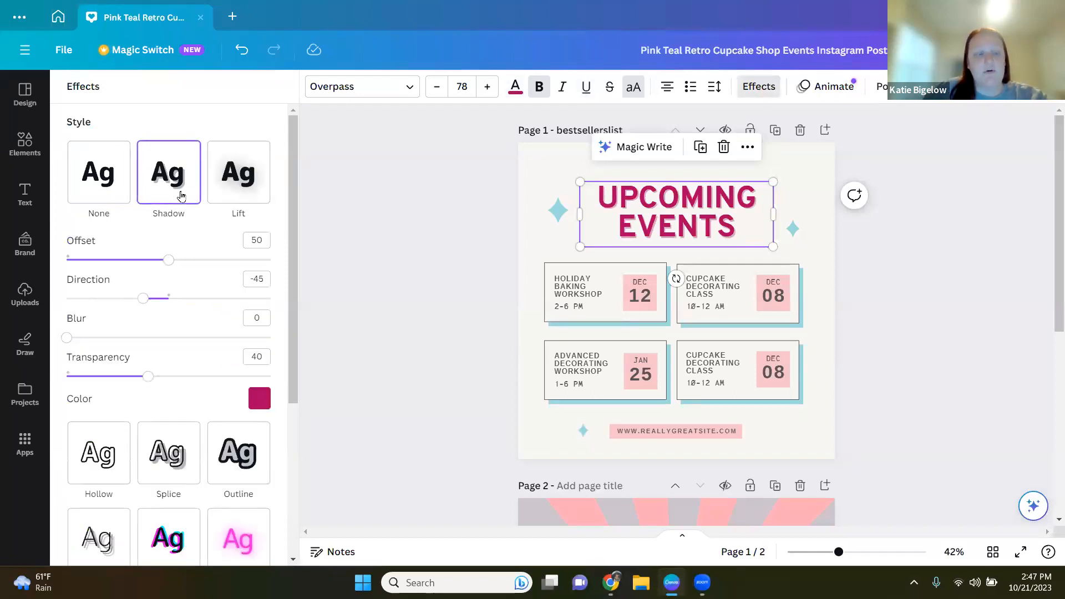
left_click(165, 453)
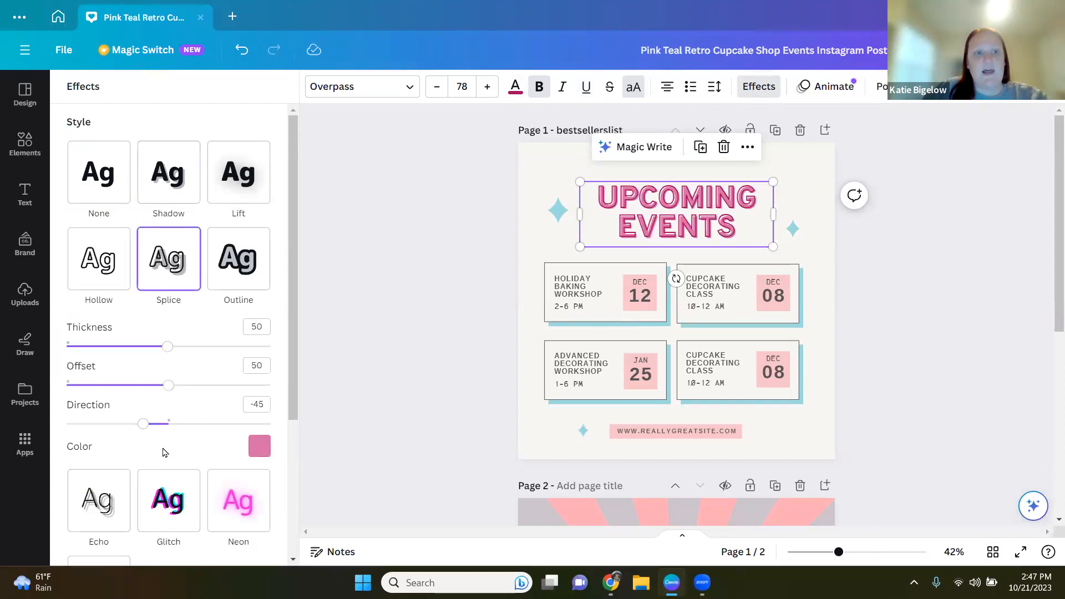
left_click(94, 194)
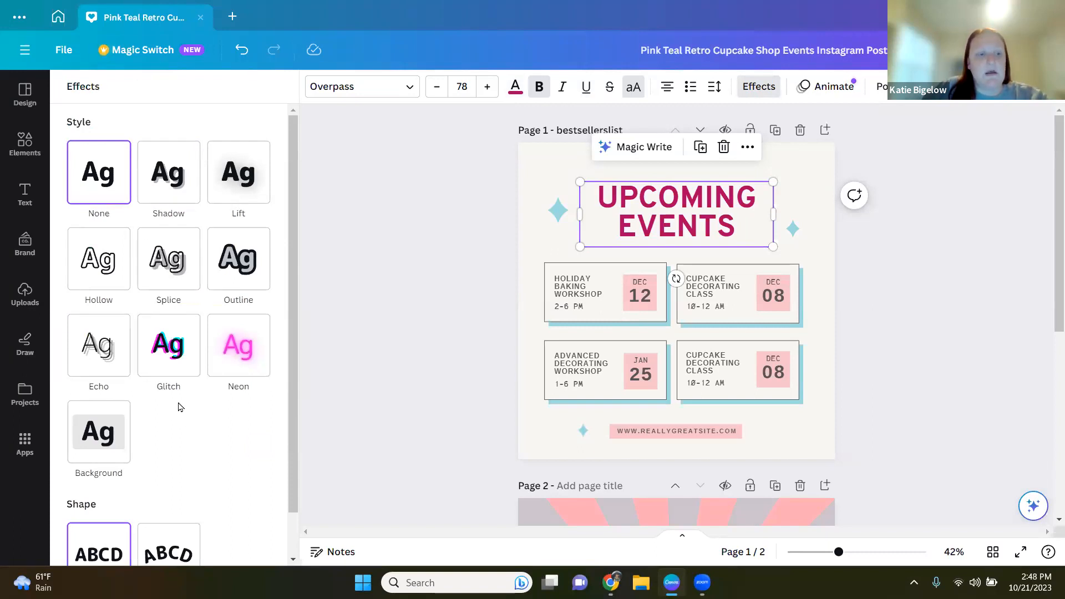
scroll(178, 407, "down", 2)
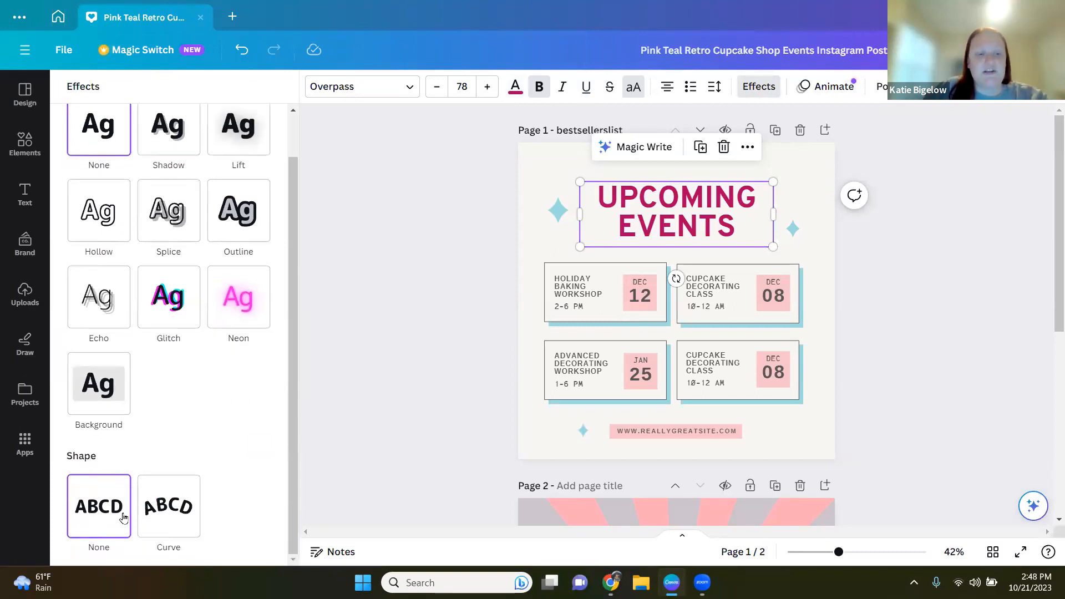
left_click(167, 507)
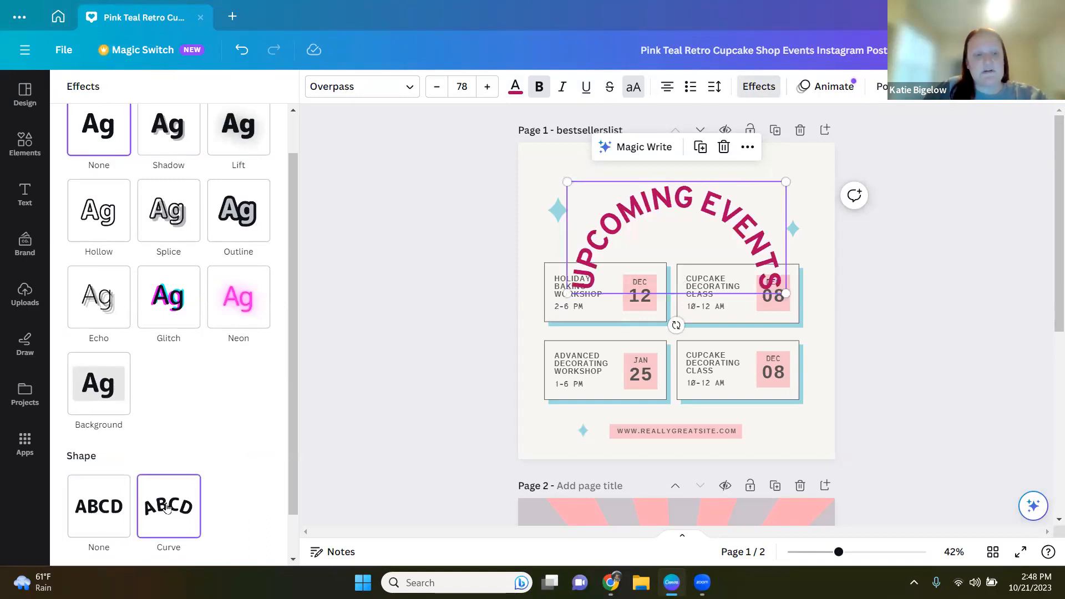
left_click(114, 501)
scroll(206, 408, "up", 2)
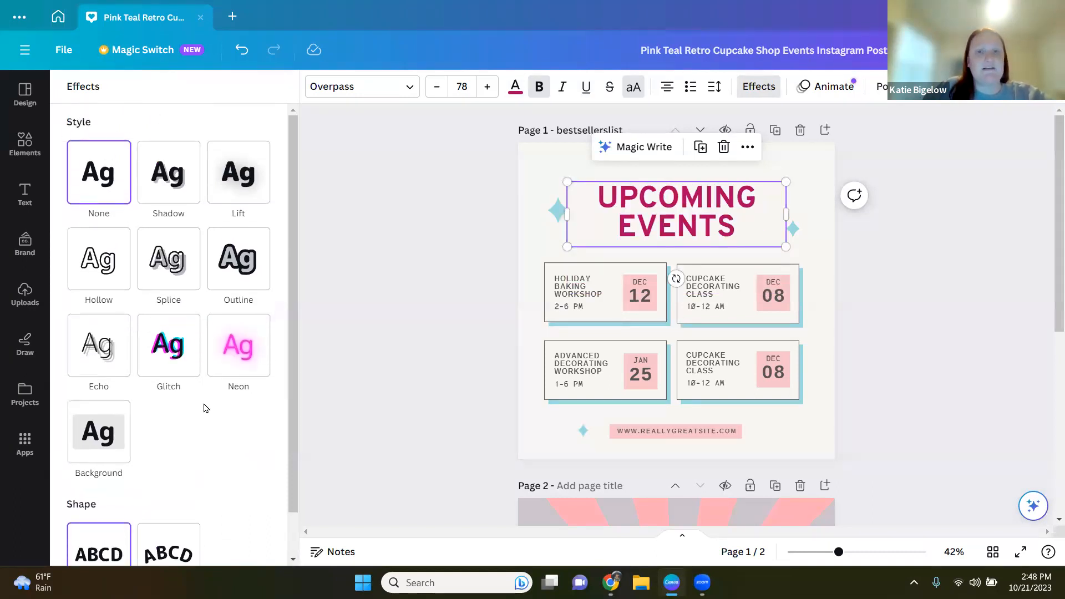
Step: Try lowering the heading's transparency to 75 and restore it to 100
left_click(417, 255)
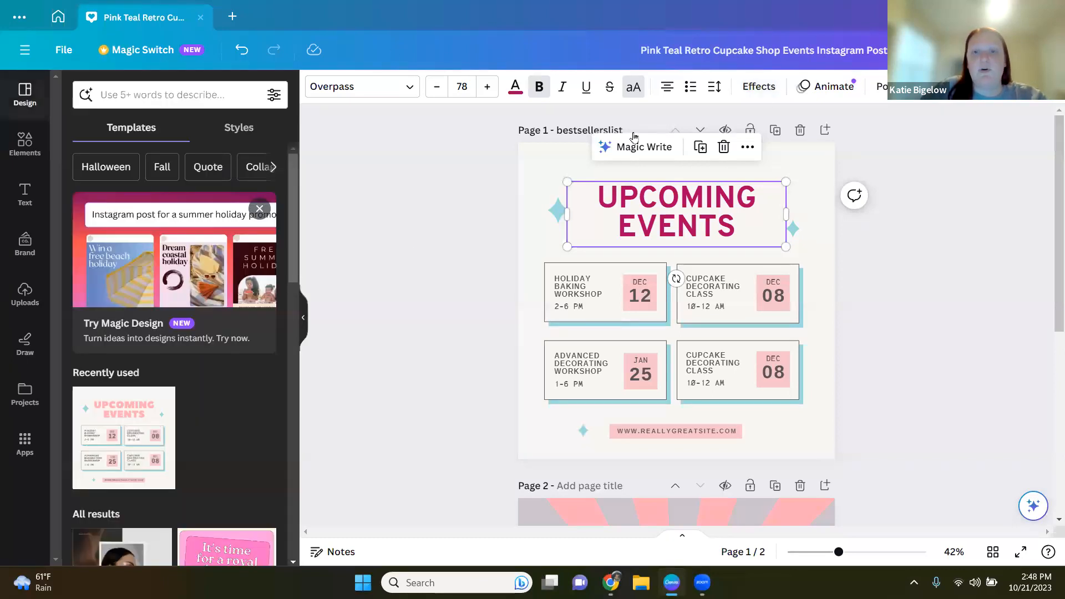
left_click(830, 92)
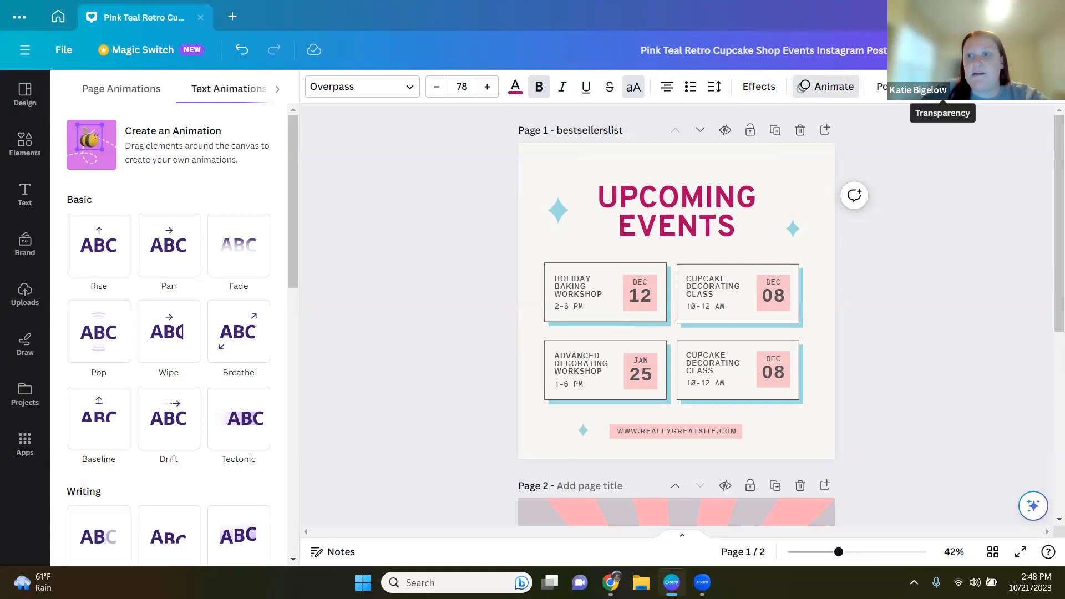
left_click(942, 86)
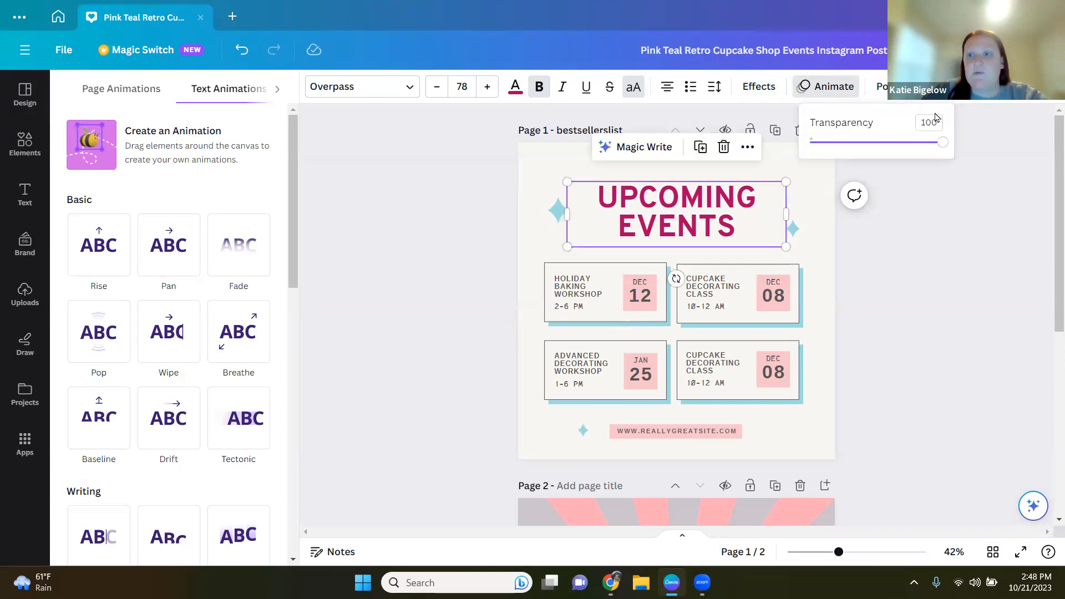
left_click_drag(943, 142, 910, 142)
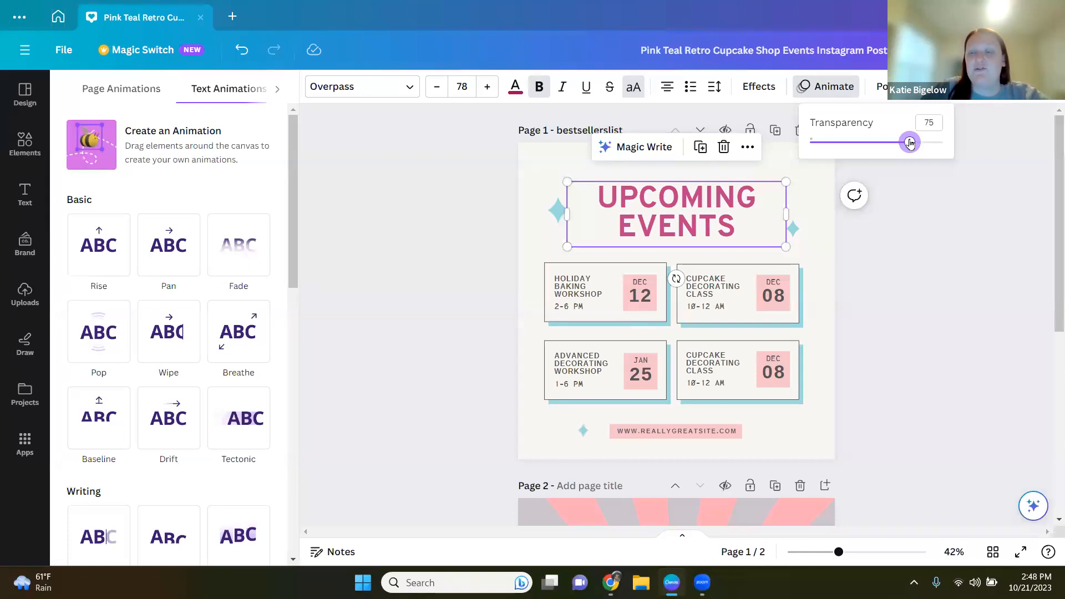
left_click_drag(910, 142, 943, 142)
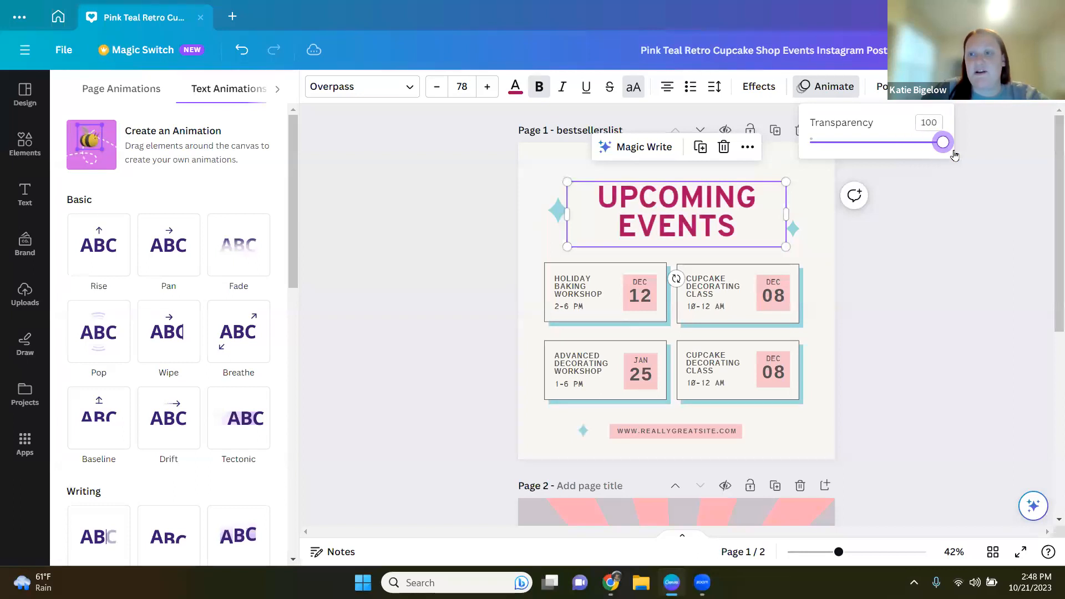
left_click(861, 248)
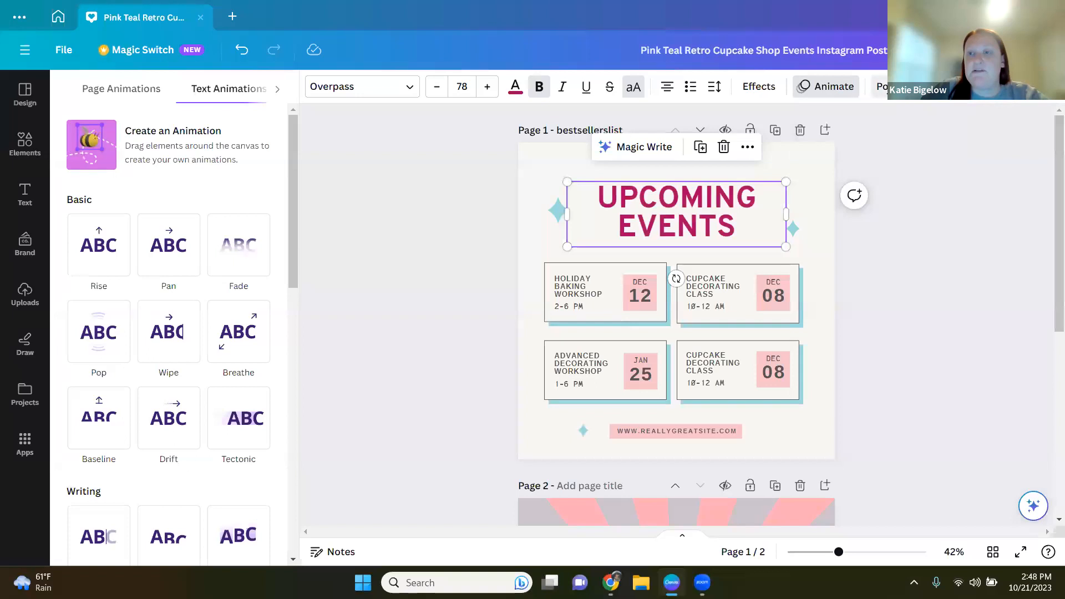
Step: Reposition the heading slightly higher over the left sparkle and bring it to the front layer
left_click(895, 87)
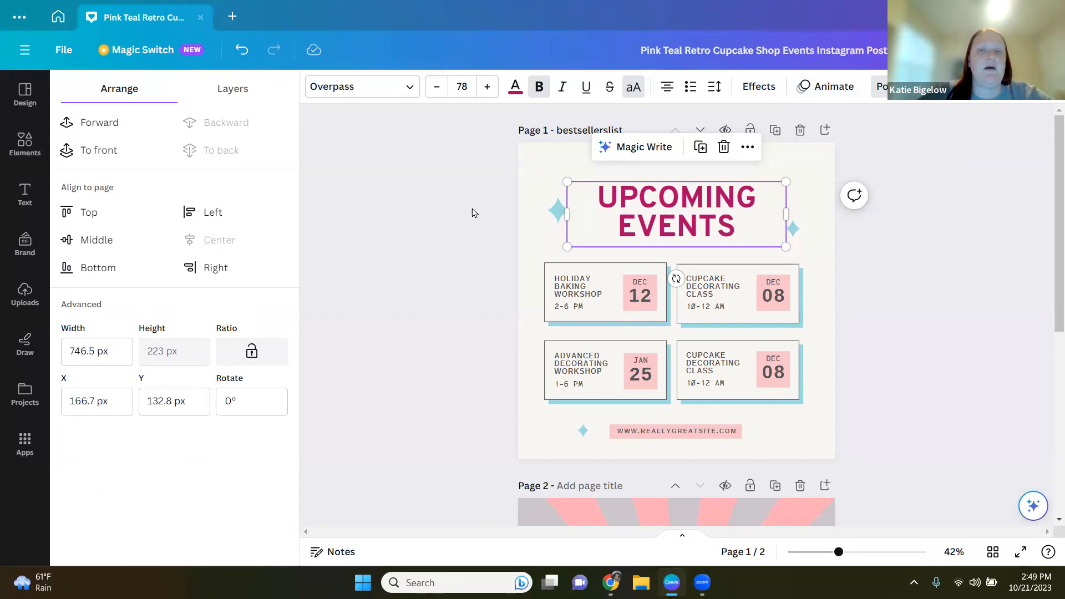
left_click_drag(663, 201, 619, 213)
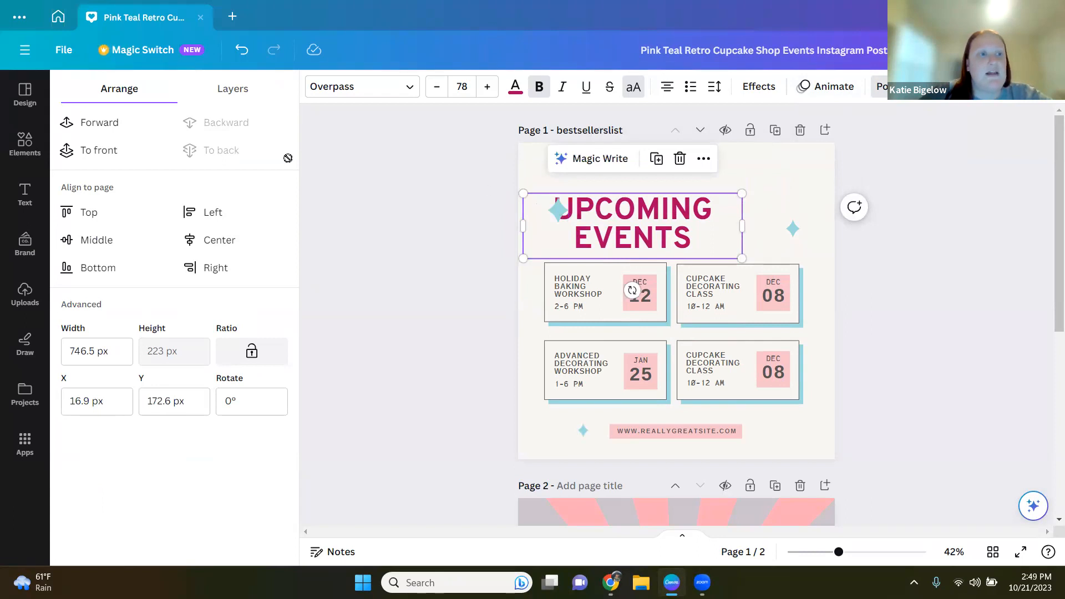
left_click(89, 121)
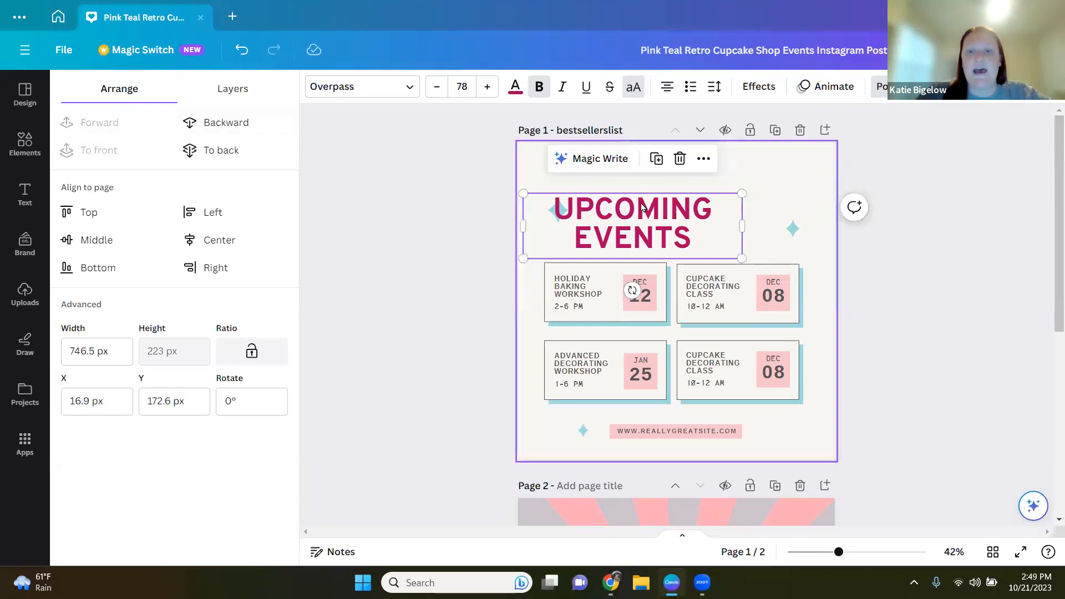
left_click_drag(655, 217, 694, 207)
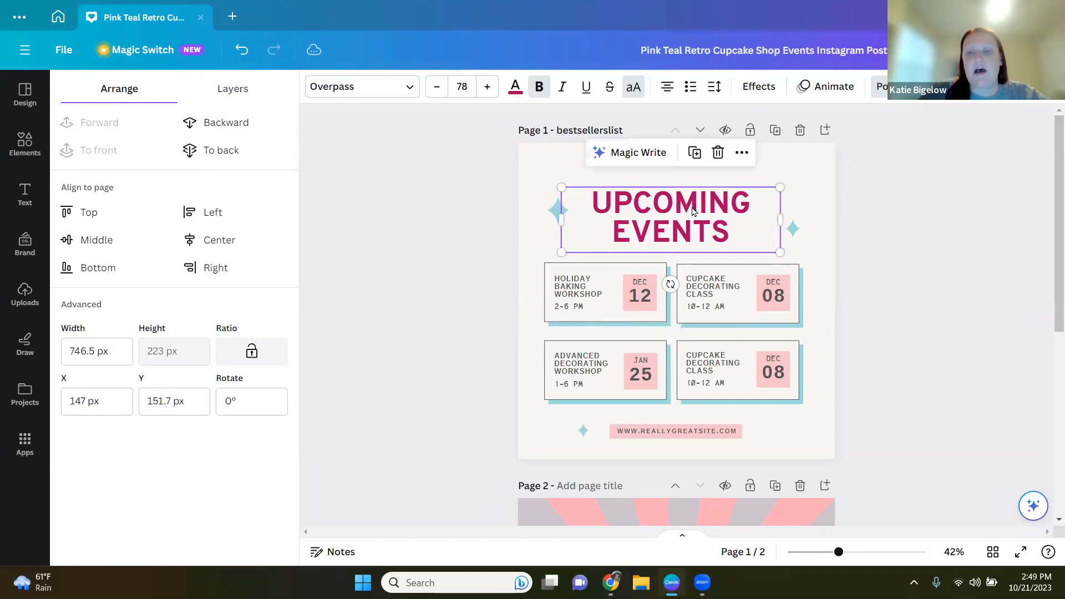
left_click(400, 259)
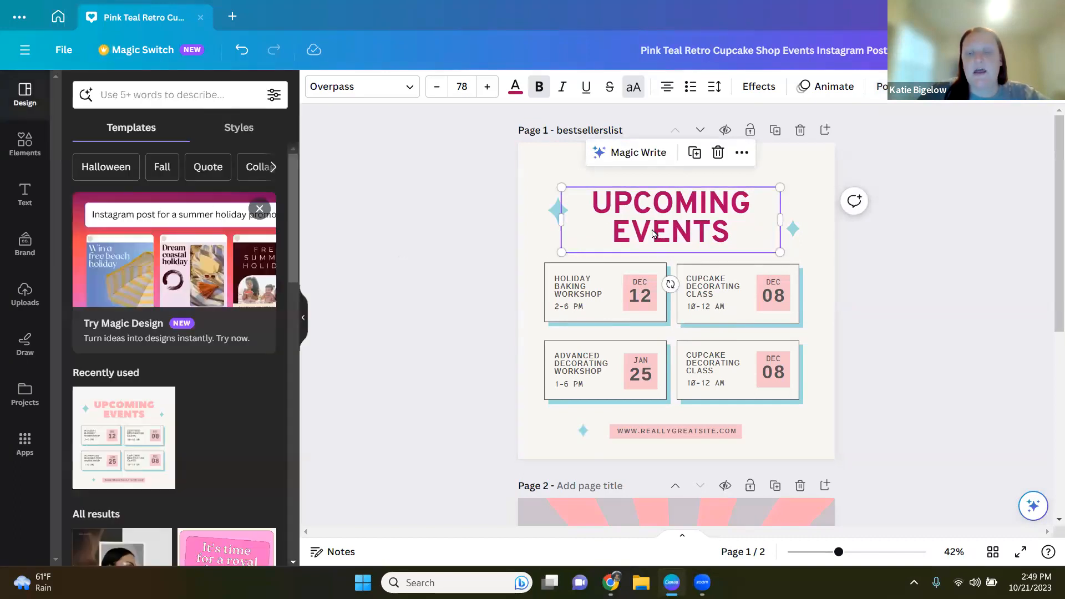
left_click(881, 88)
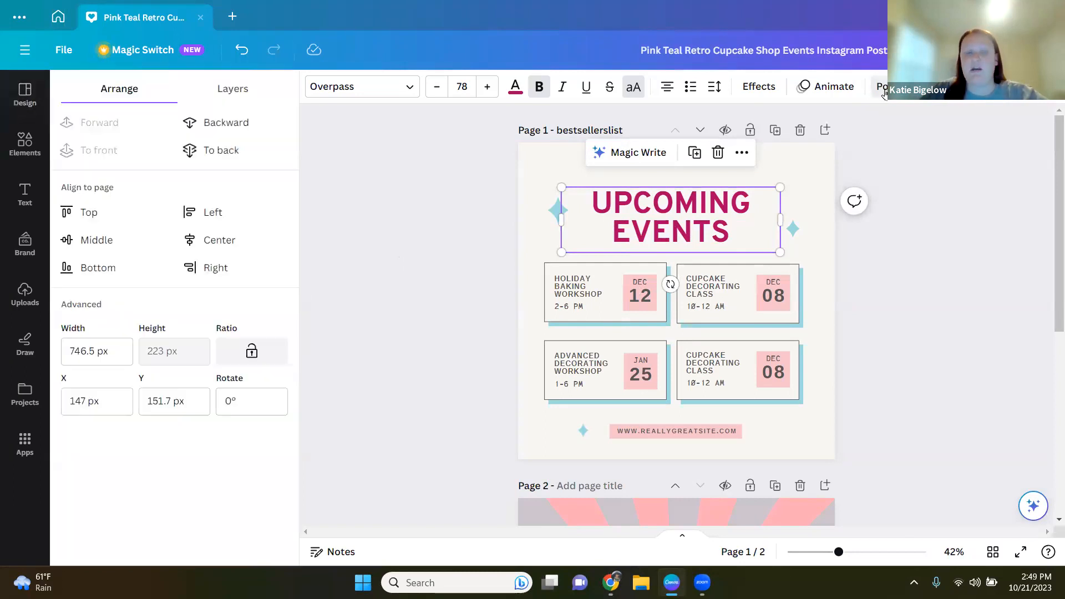
left_click(231, 125)
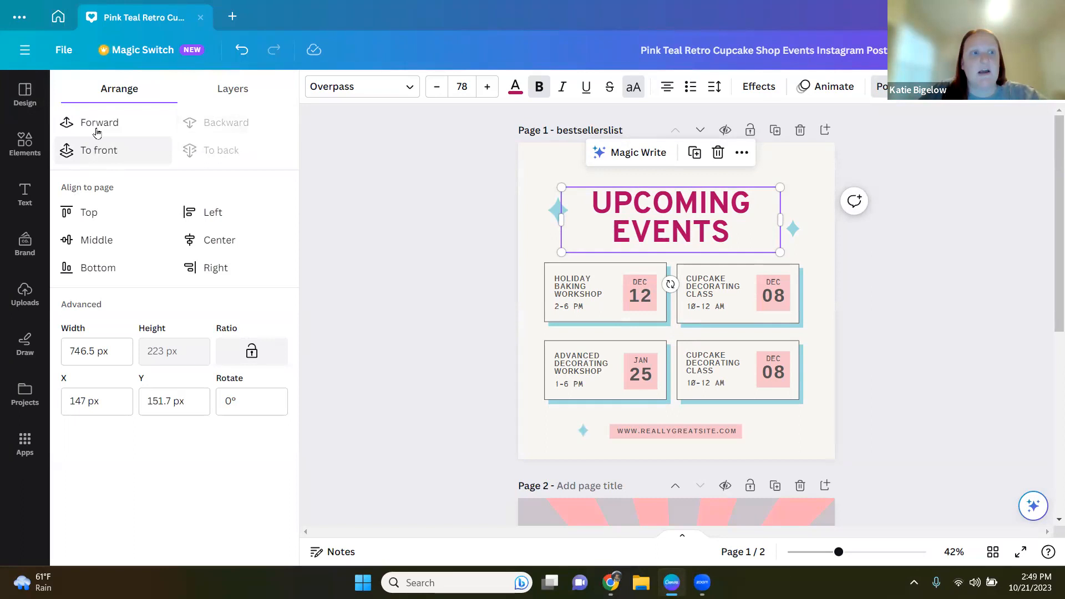
left_click(97, 151)
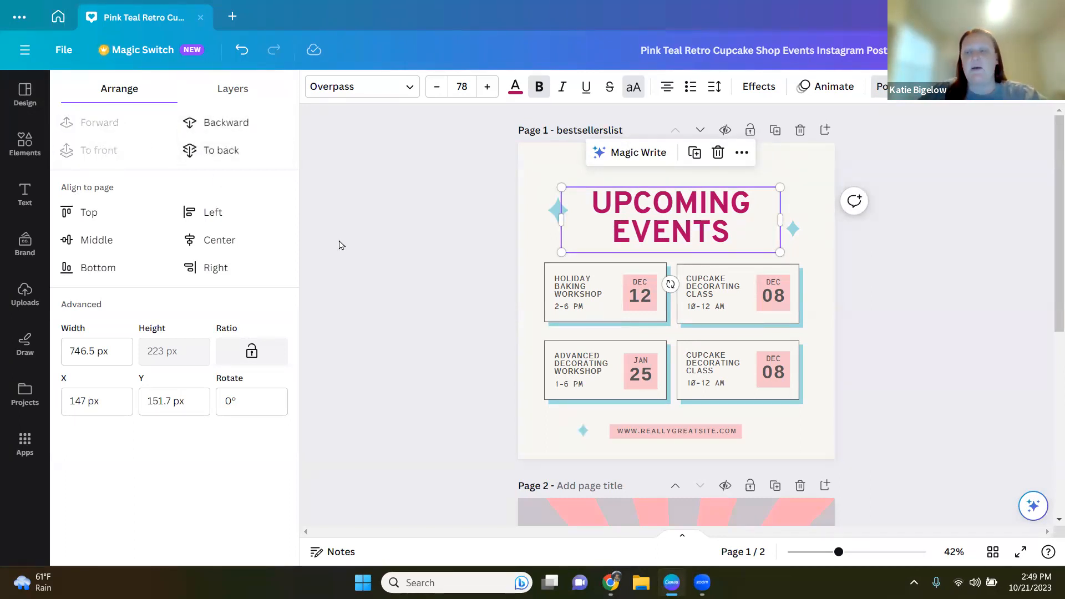
Step: Try bringing the Jan 25 event card to the front, stepping it backward, then sending it to the back
left_click(623, 391)
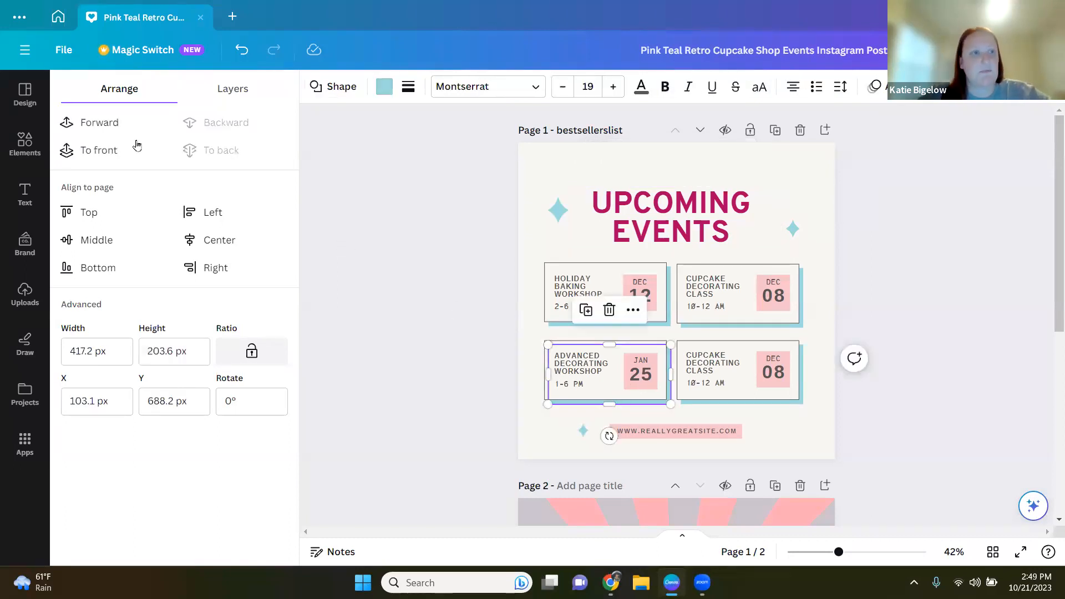
left_click(117, 148)
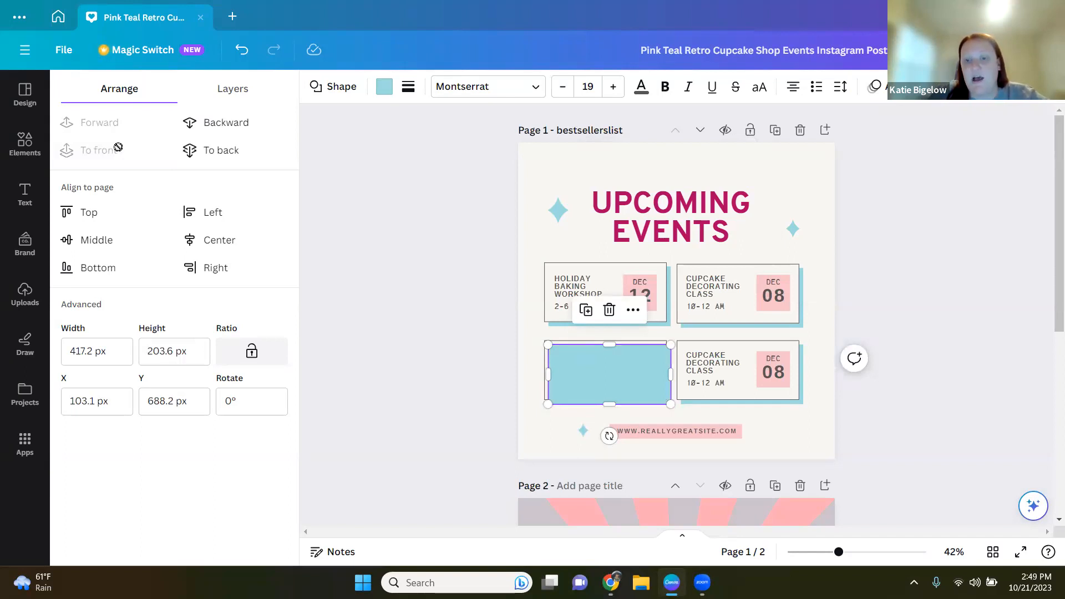
left_click(229, 128)
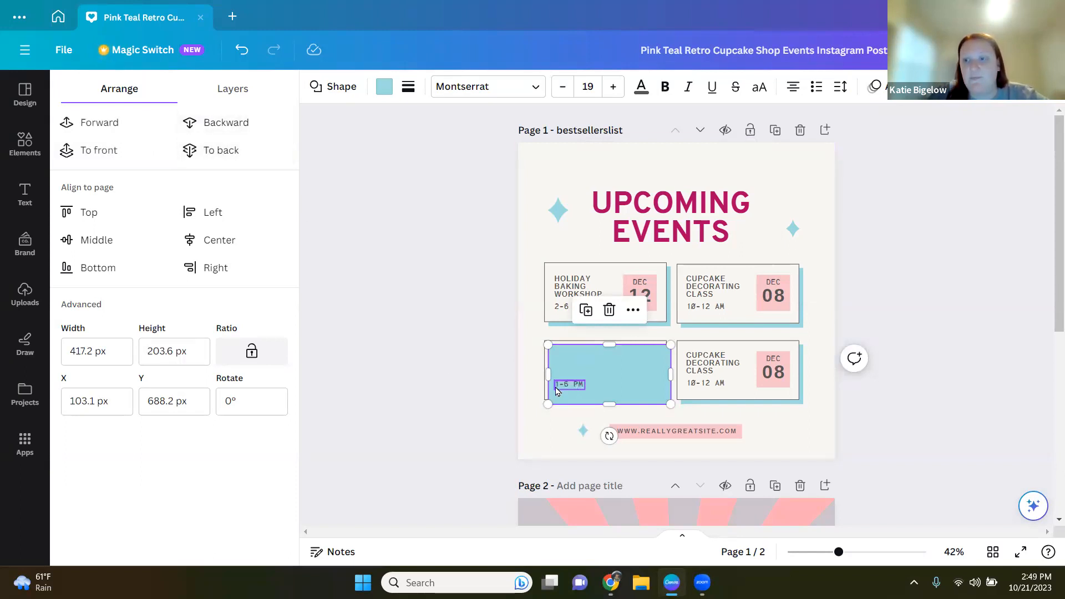
left_click(253, 127)
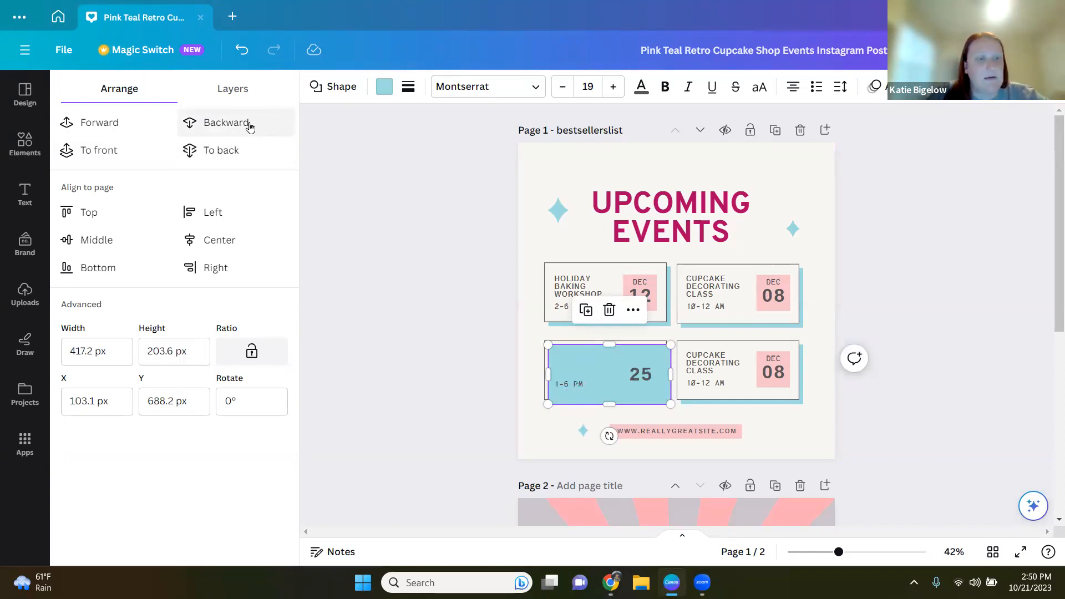
left_click(250, 127)
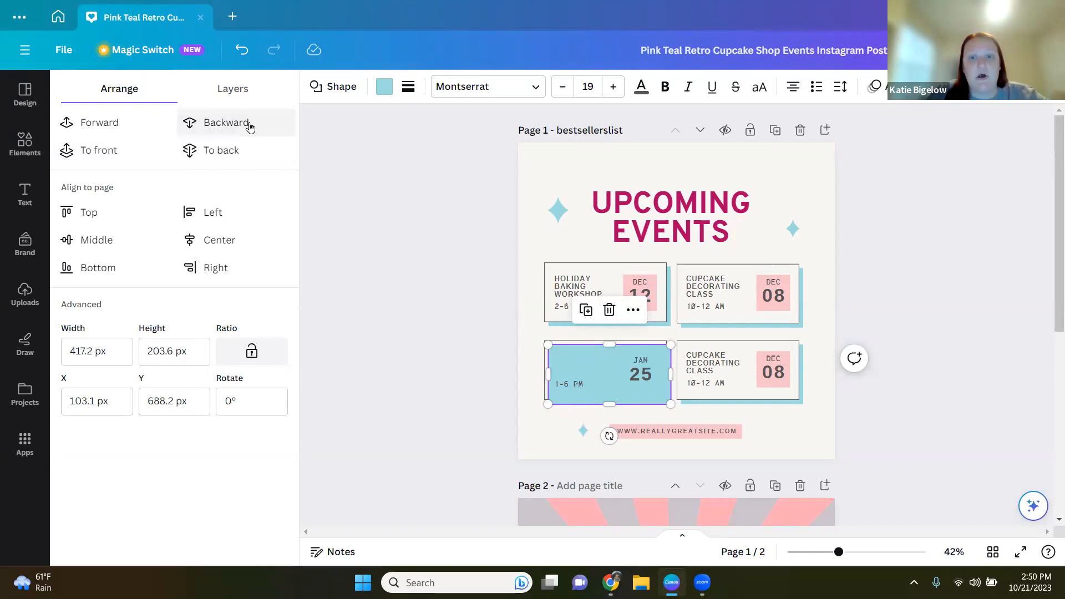
left_click(216, 156)
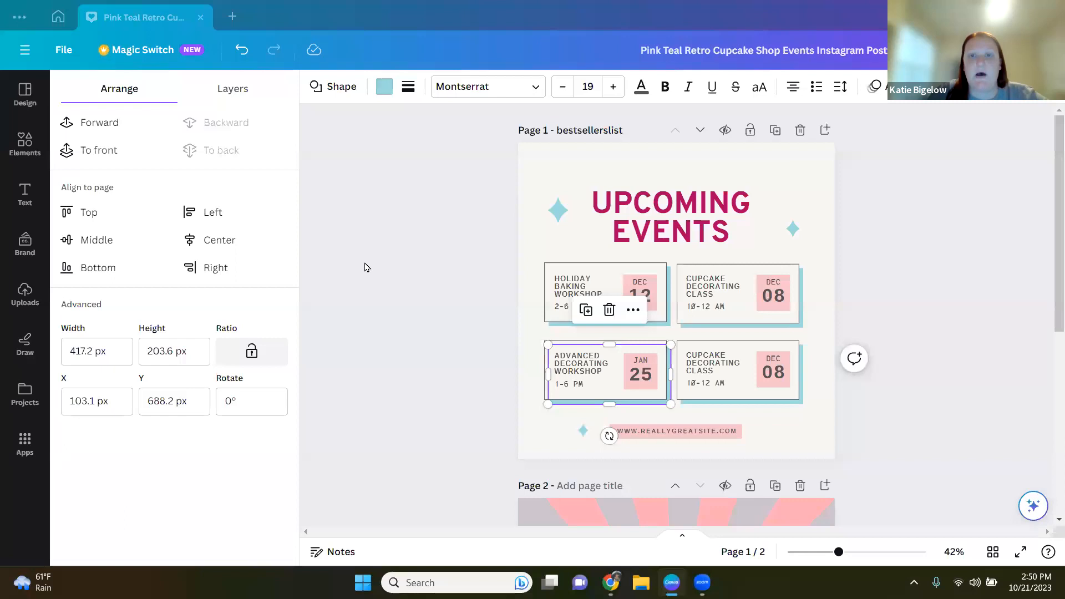
Step: Nudge the title heading slightly and add a brand kit Heading text box at the top reading CISV
left_click_drag(668, 212, 672, 206)
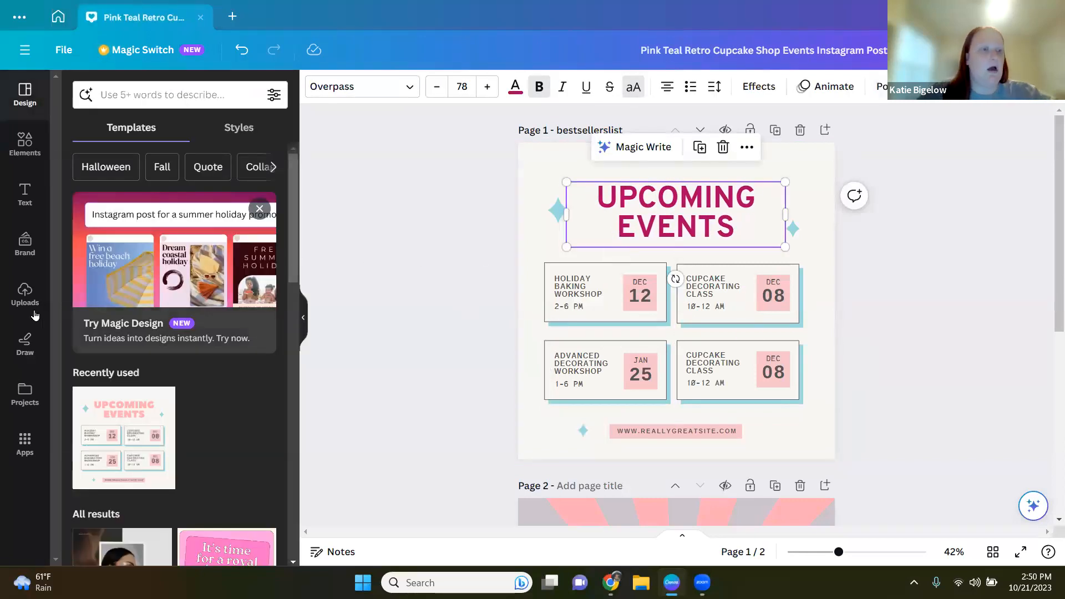
left_click(23, 191)
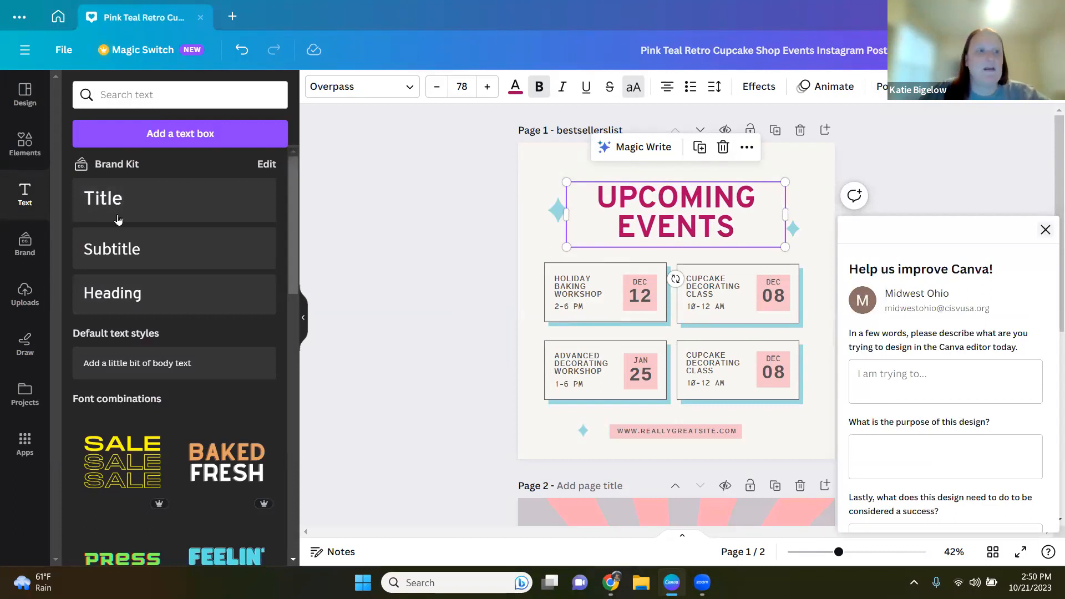
left_click(104, 287)
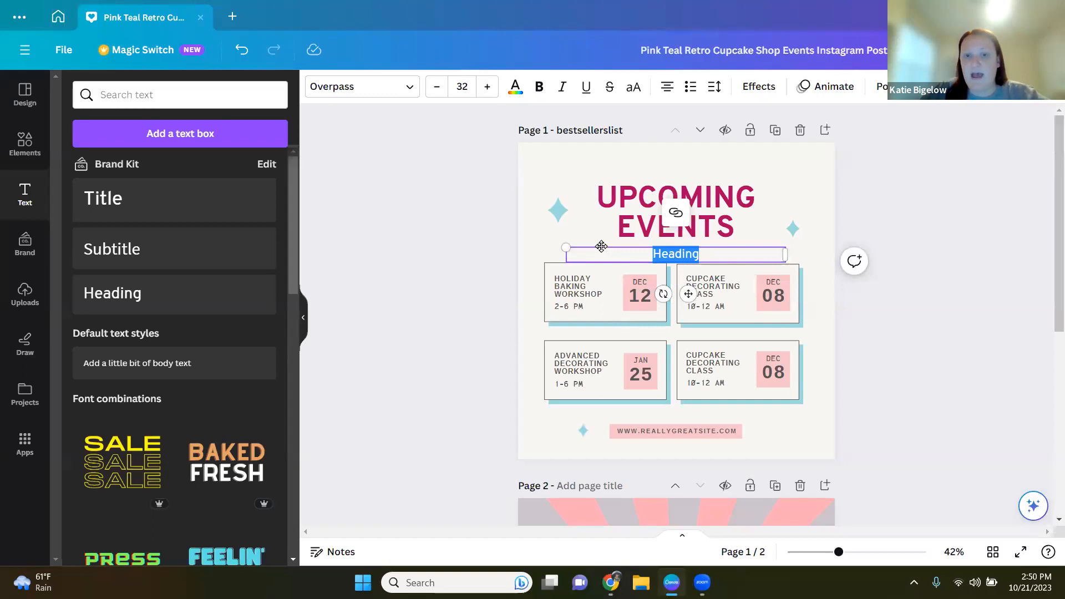
left_click_drag(599, 246, 605, 153)
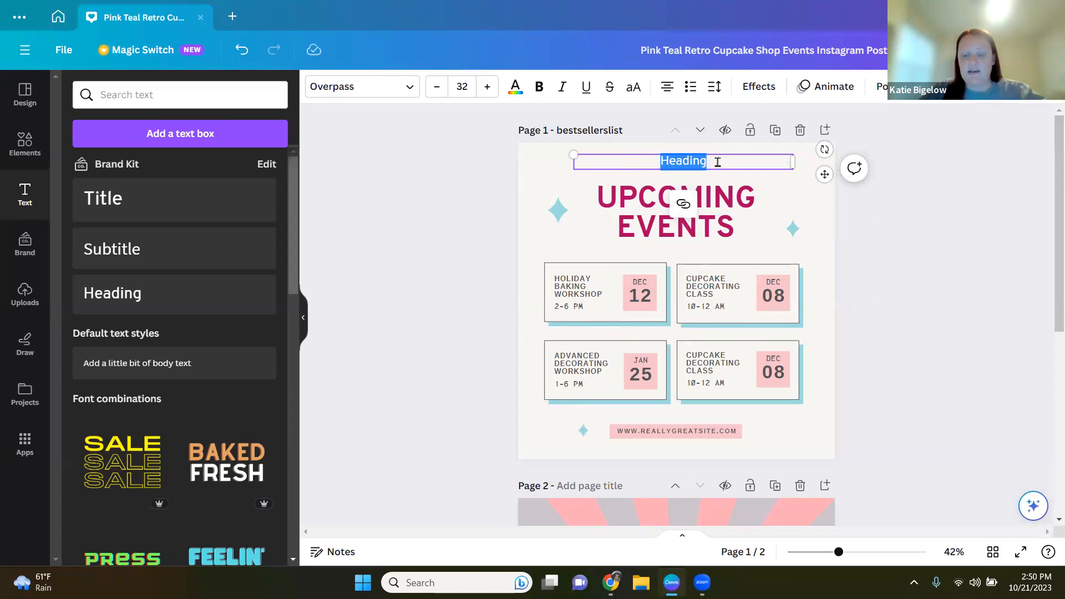
key("BackSpace")
type("CISV")
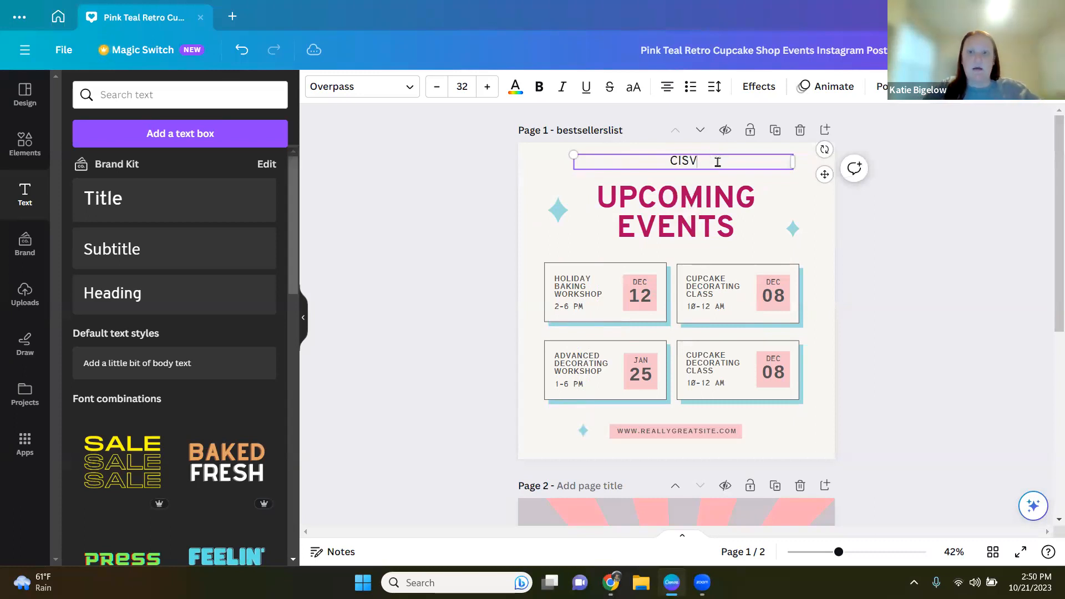
Step: Move the CISV text box just below the title and narrow its width
double_click(686, 165)
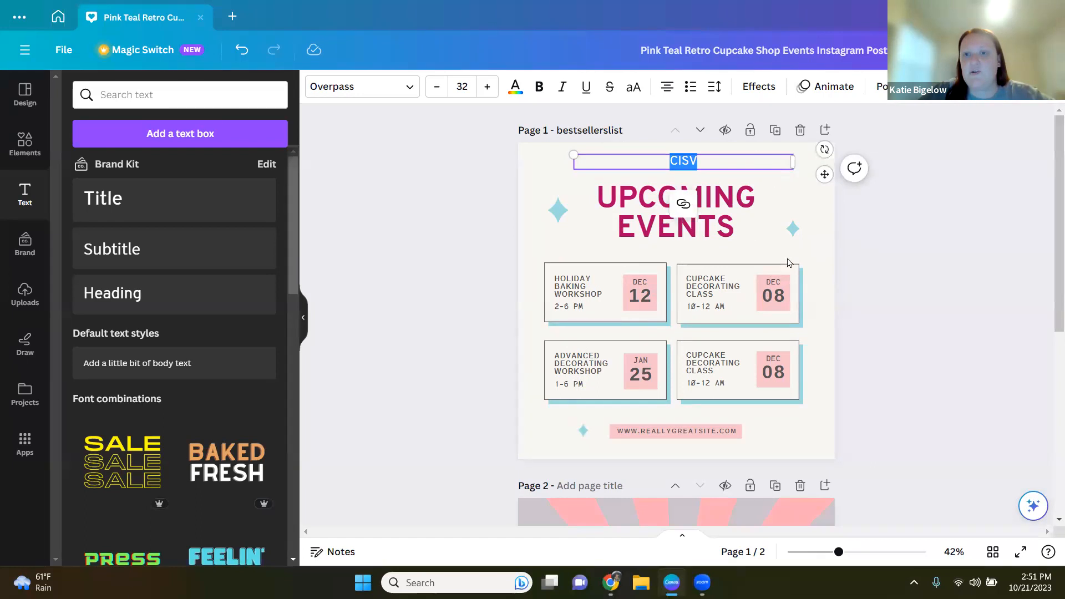
left_click_drag(748, 160, 743, 244)
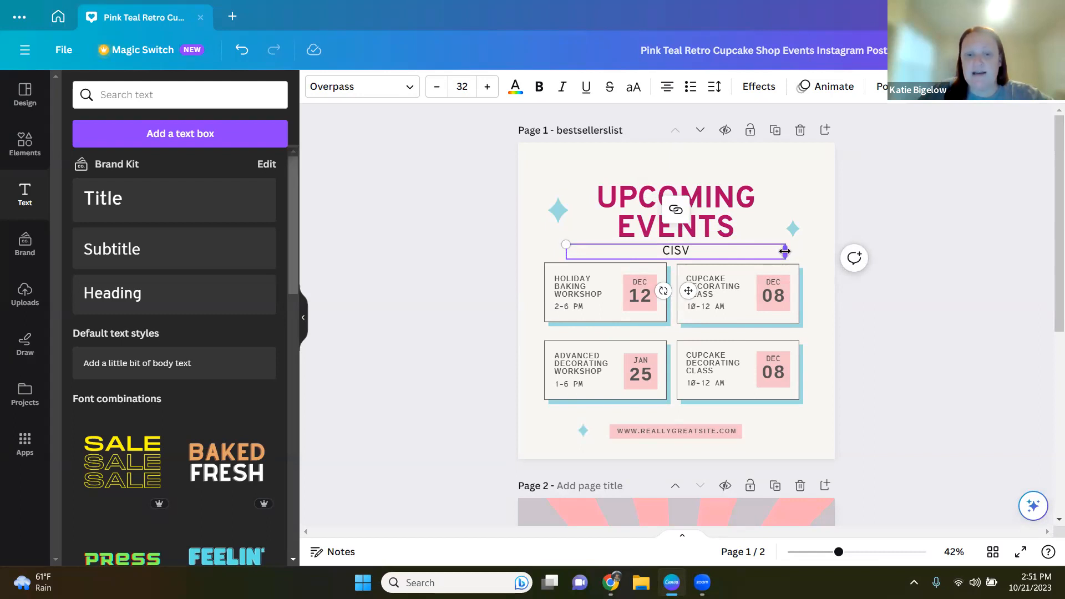
left_click_drag(794, 252, 677, 252)
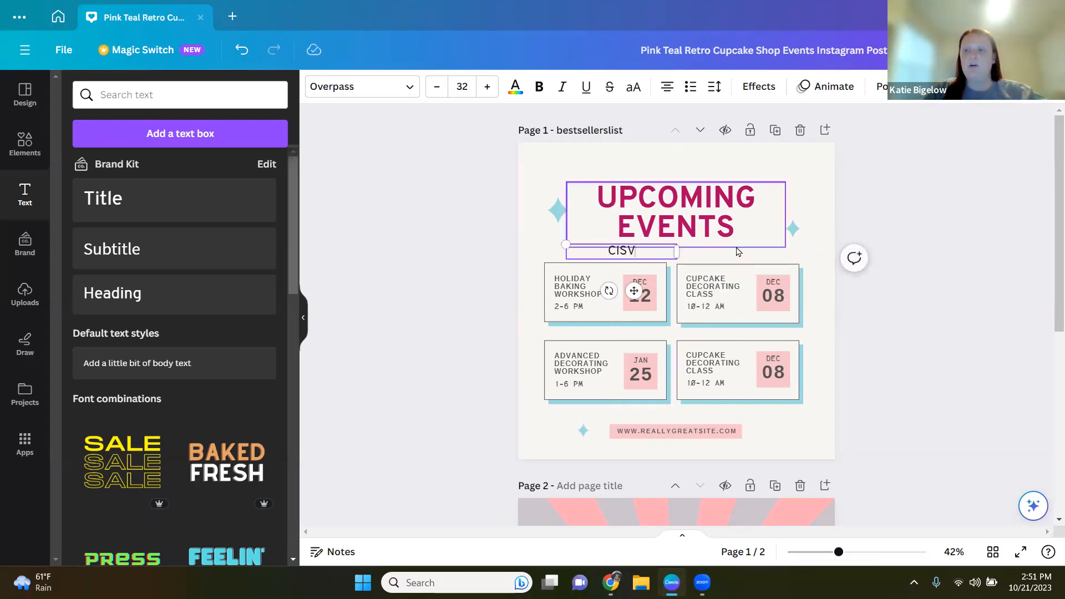
Step: Add several empty lines to the CISV text and delete them again
key("Return")
key("Return")
key("Return")
key("Return")
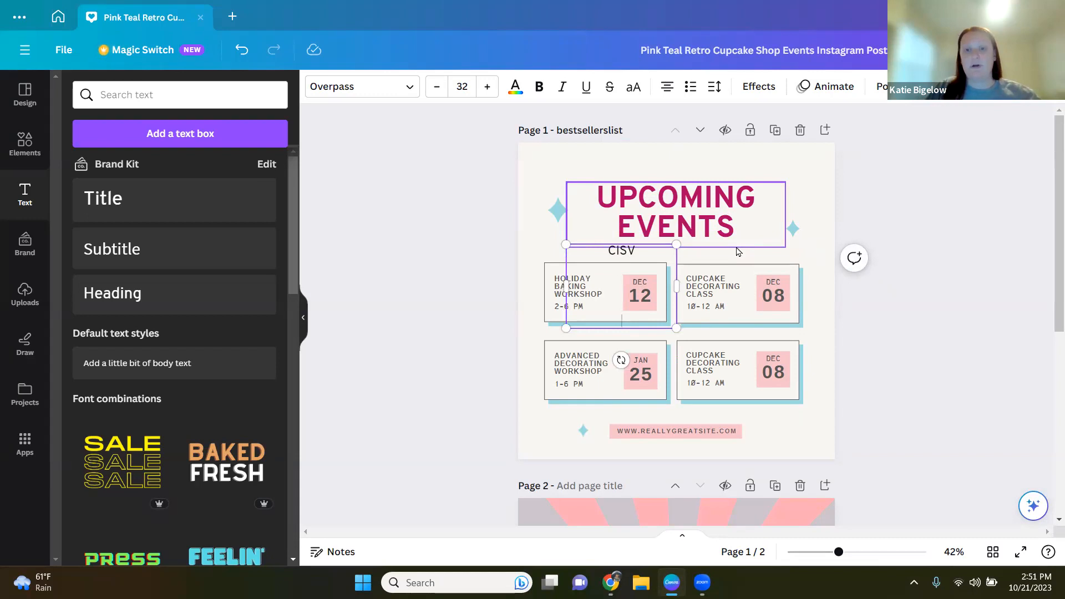
key("BackSpace")
key("BackSpace")
key("BackSpace")
key("BackSpace")
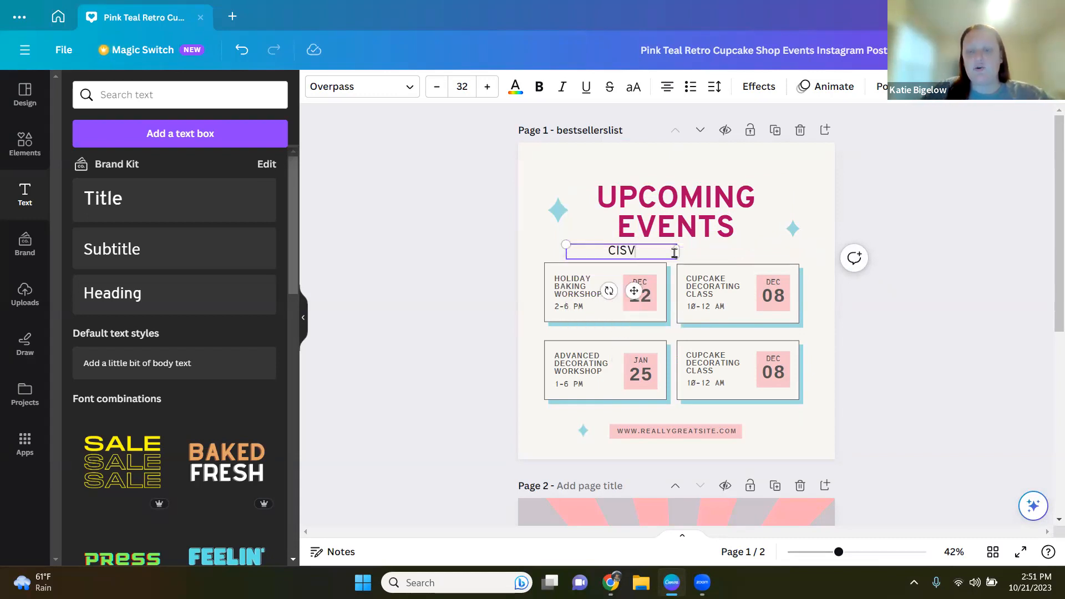
Step: Narrow the CISV box, add a second line reading Midwest Ohio, and widen the box to fit
left_click_drag(685, 254, 645, 253)
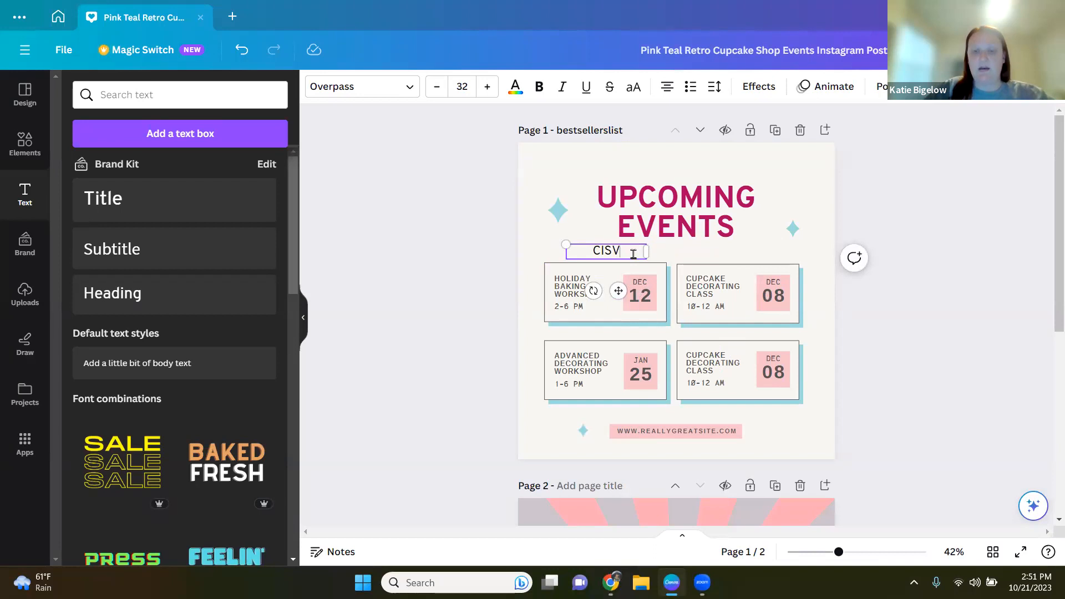
key("Return")
type("Midwe")
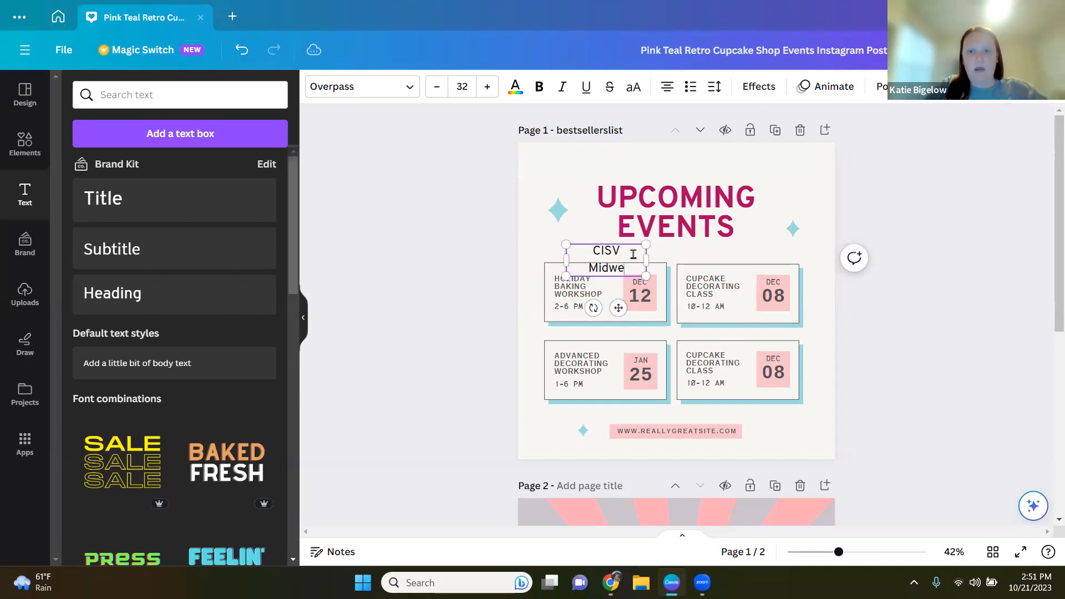
type("st Ohio")
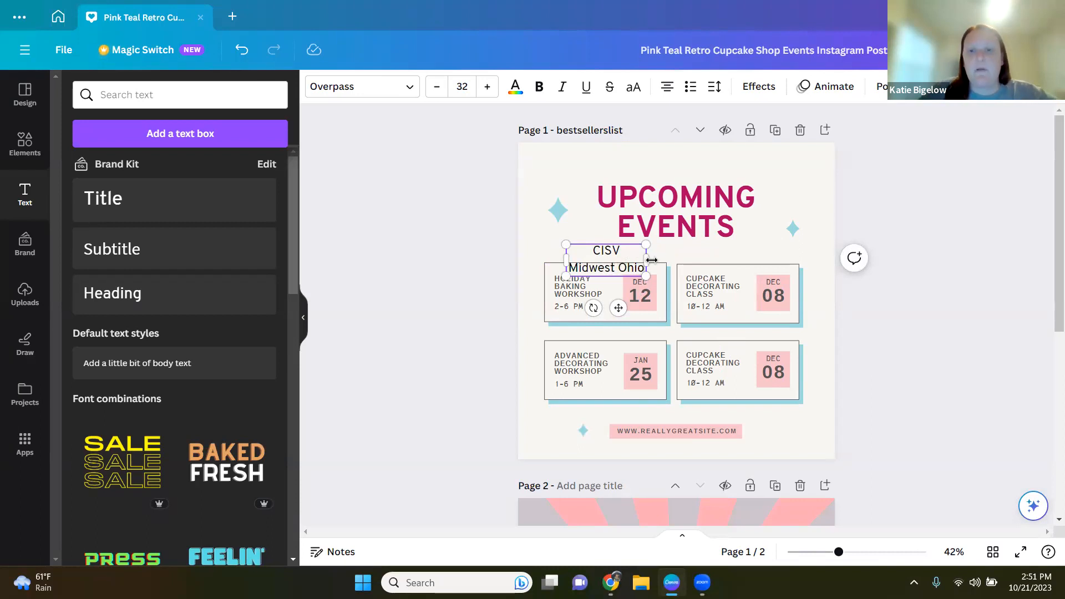
left_click_drag(652, 260, 670, 263)
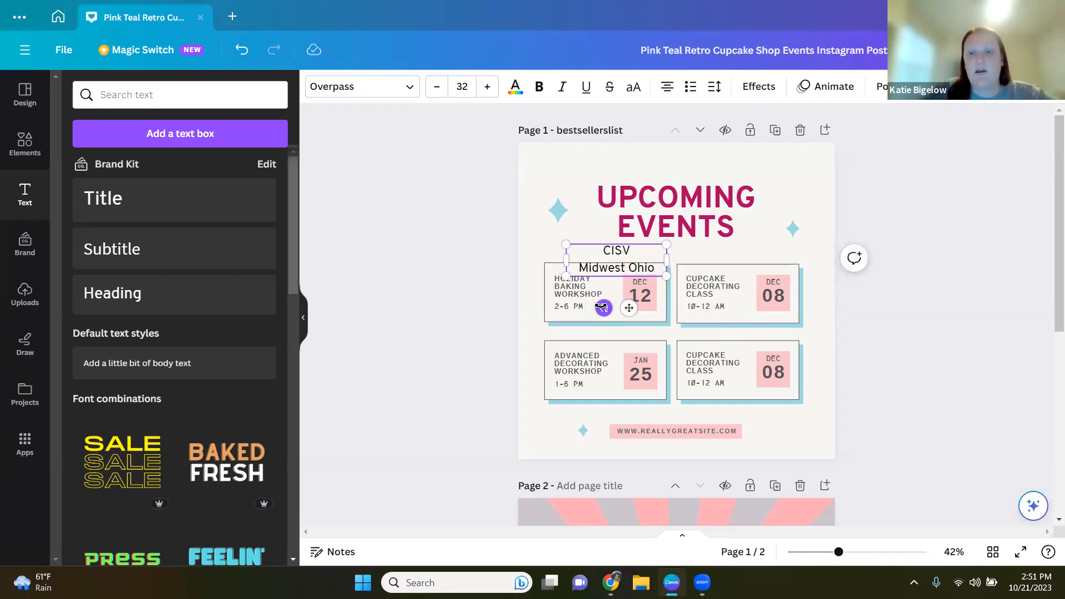
Step: Move the CISV Midwest Ohio text to the page's top-left corner and scale it down to 28.8
left_click_drag(602, 306, 608, 285)
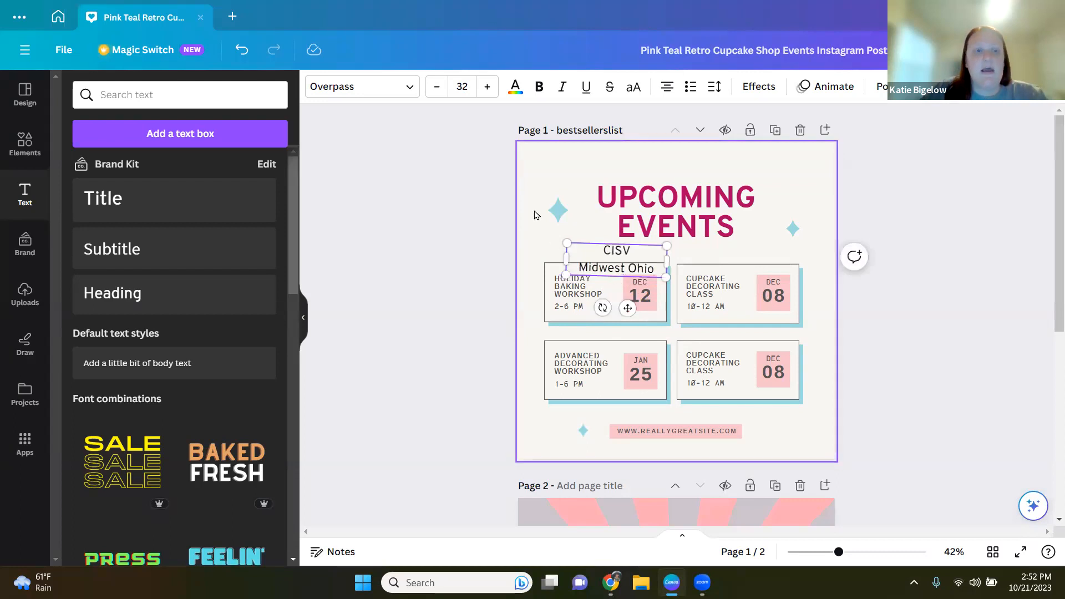
left_click(243, 50)
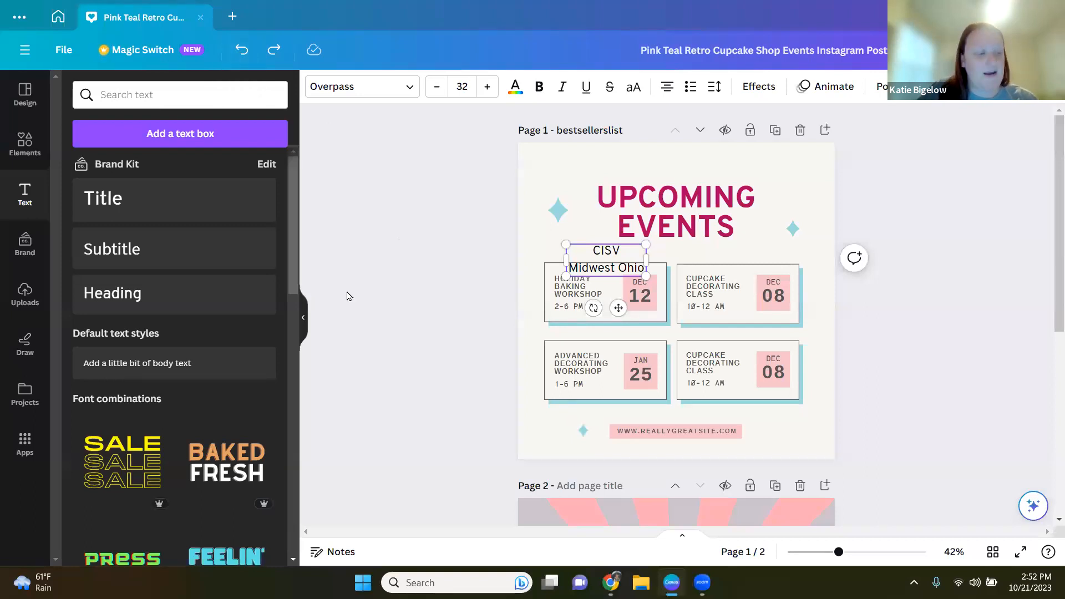
left_click_drag(619, 307, 578, 215)
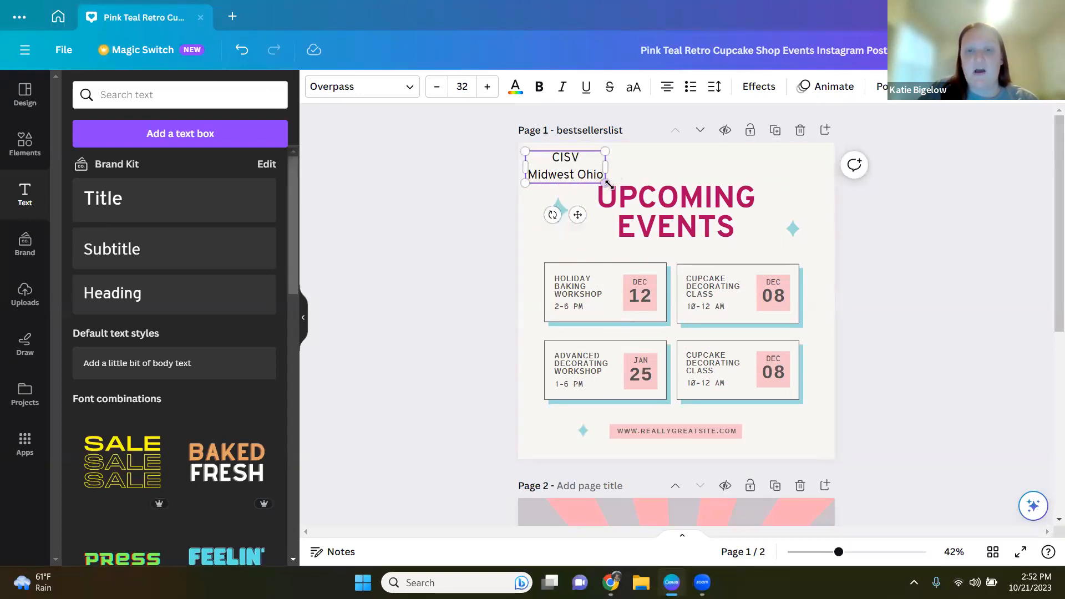
mouse_move(606, 183)
left_mouse_down()
mouse_move(738, 275)
mouse_move(821, 315)
mouse_move(591, 191)
mouse_move(598, 181)
left_mouse_up()
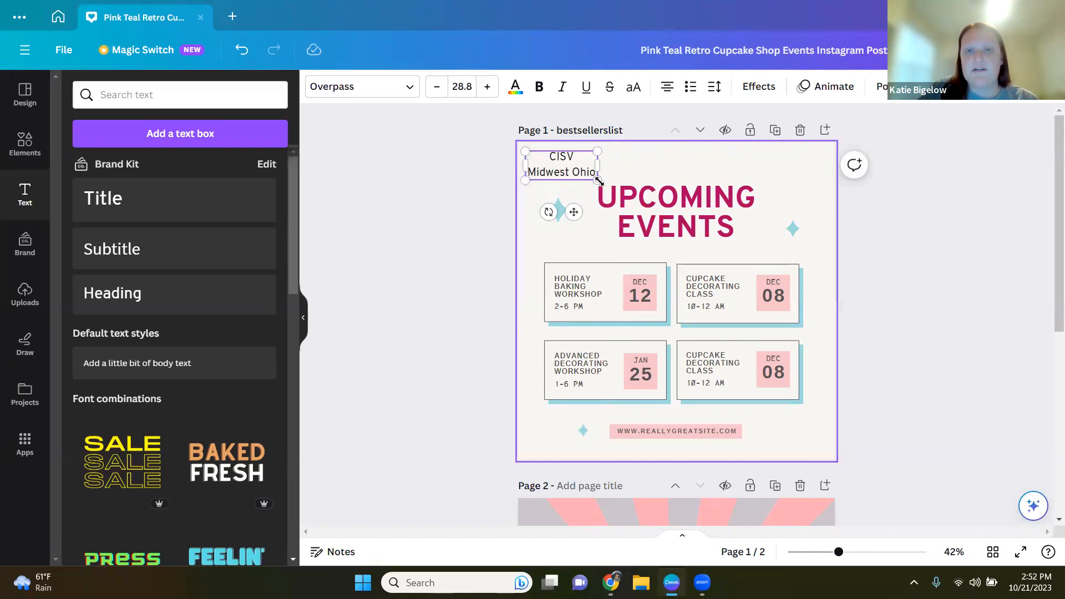
mouse_move(613, 189)
left_mouse_down()
mouse_move(719, 272)
mouse_move(597, 207)
mouse_move(598, 181)
left_mouse_up()
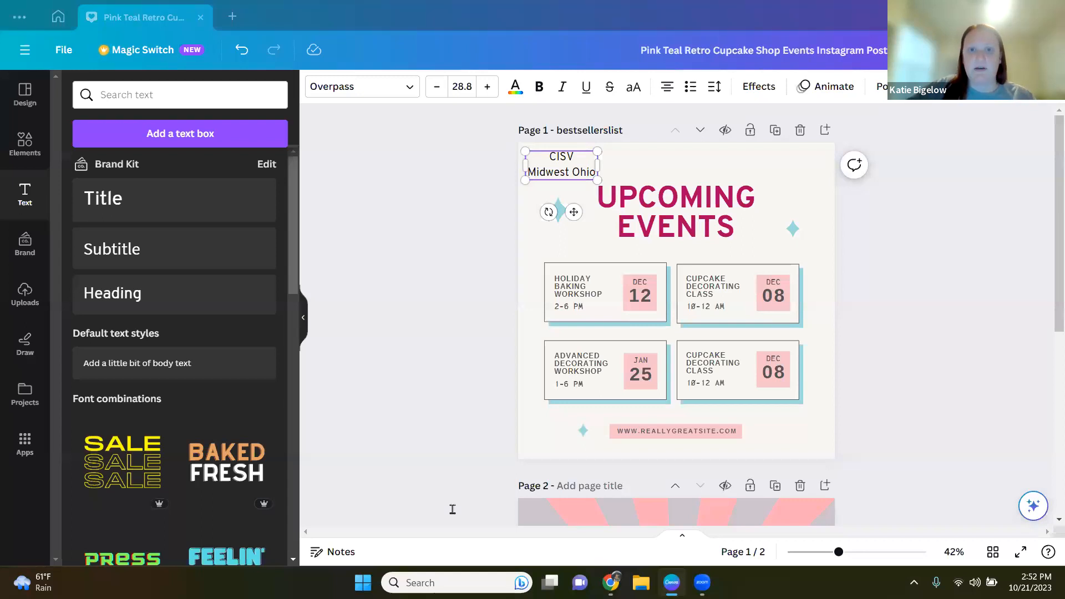
Step: Delete the CISV Midwest Ohio text box
right_click(571, 175)
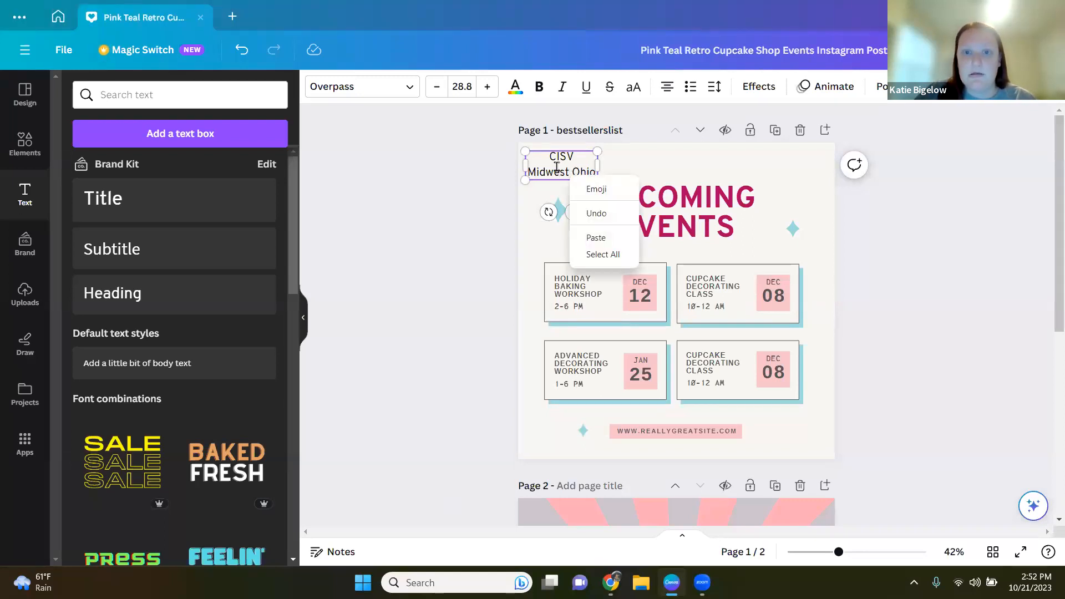
left_click(557, 167)
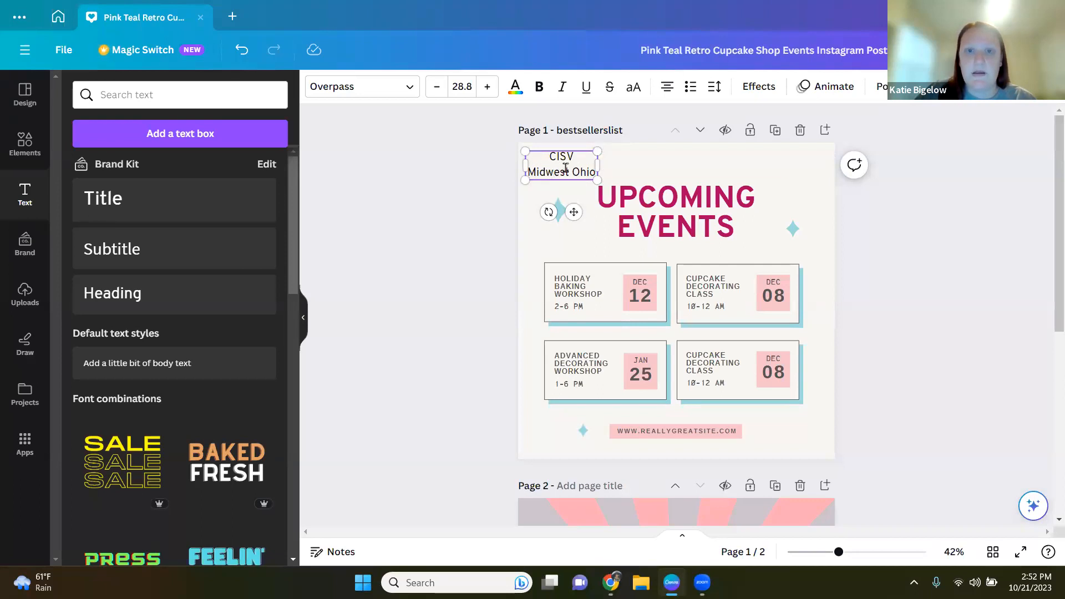
left_click_drag(547, 176, 552, 182)
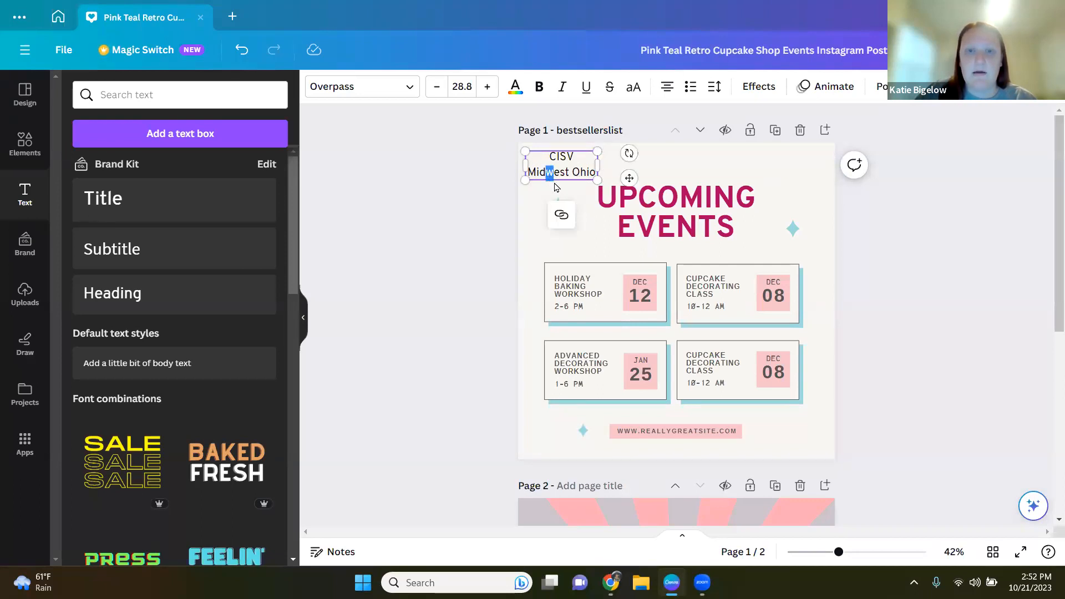
left_click(558, 186)
left_click(561, 175)
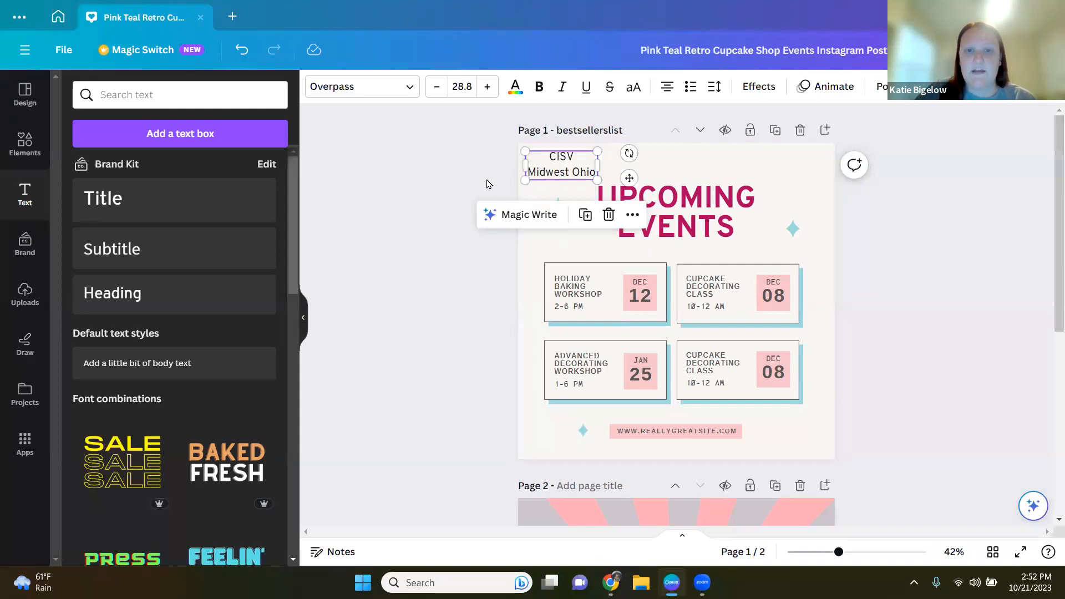
left_click(608, 215)
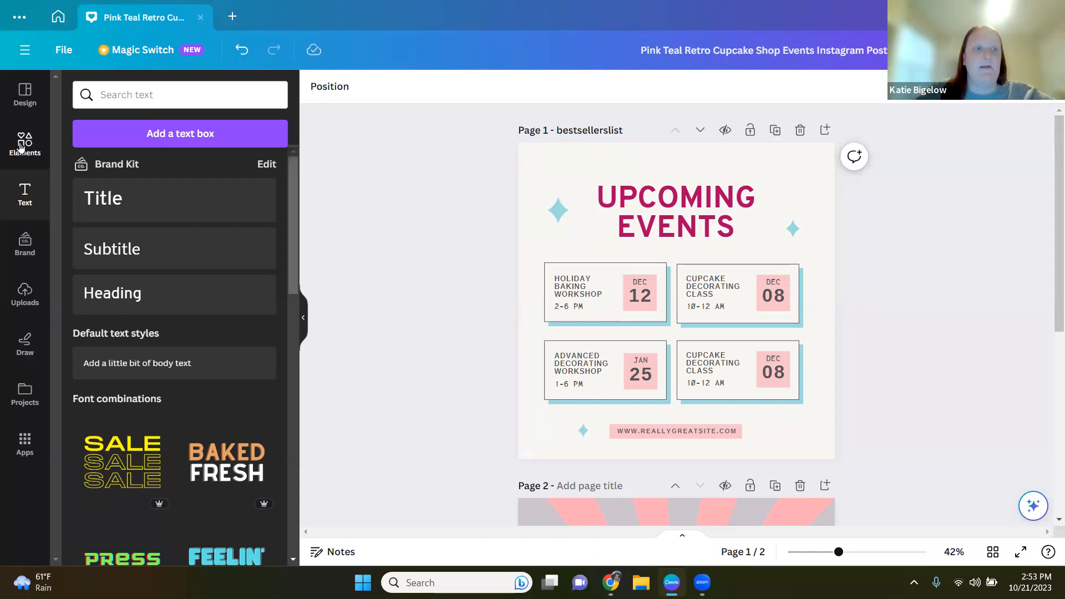
Step: Browse the categories in the Elements panel
left_click(25, 92)
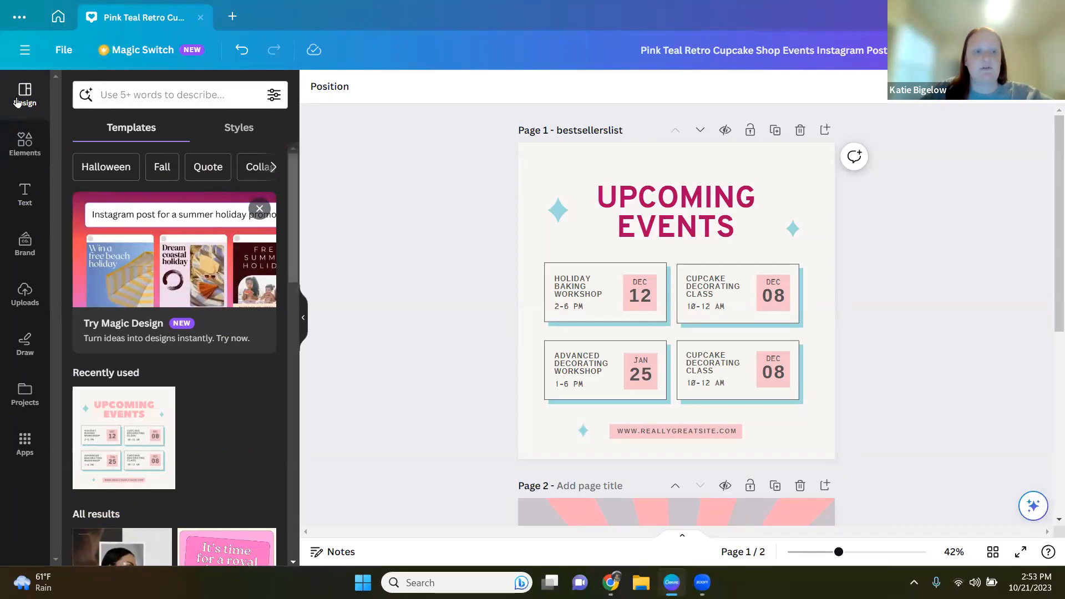
left_click(25, 146)
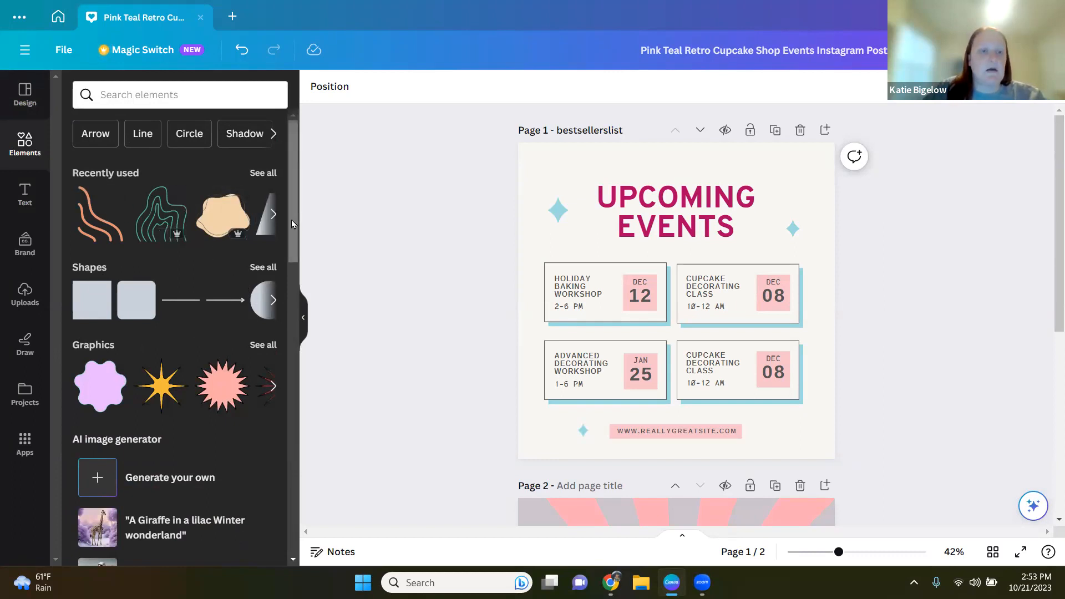
scroll(291, 219, "down", 3)
left_click_drag(305, 291, 303, 433)
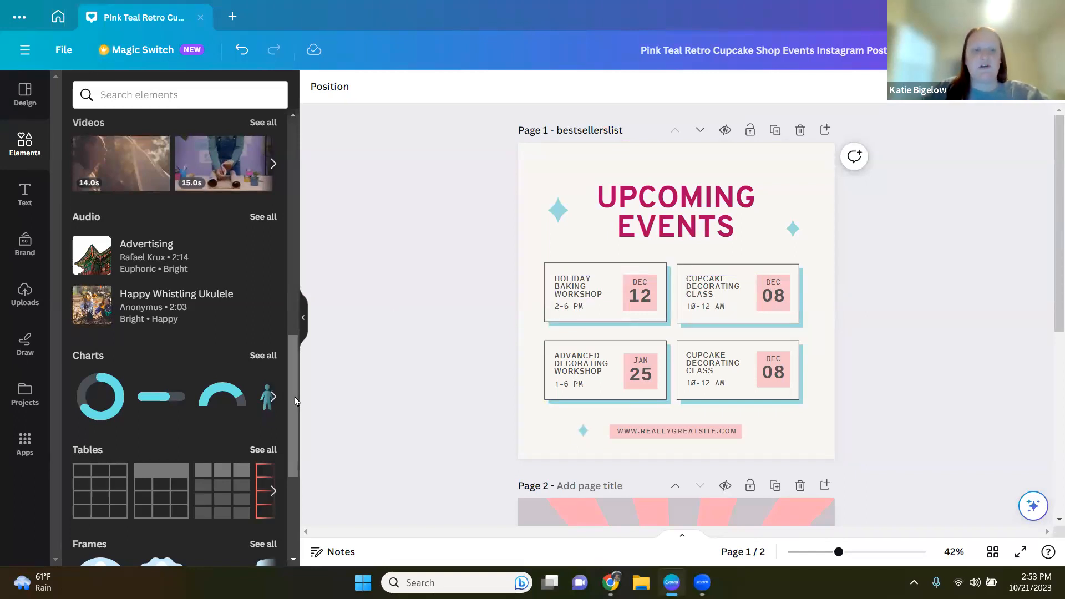
scroll(291, 395, "down", 4)
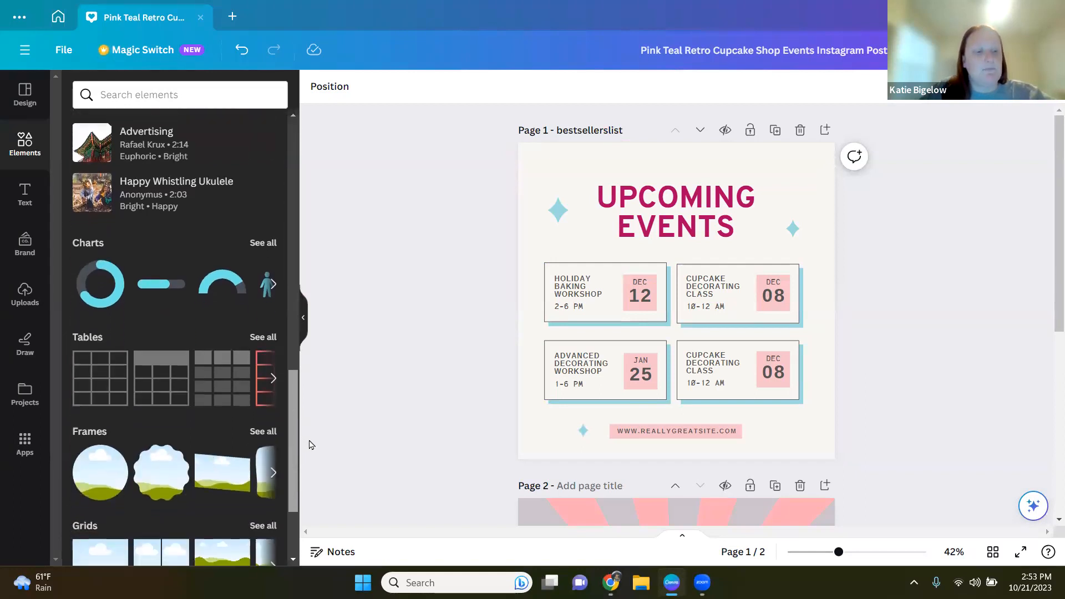
left_click_drag(319, 481, 309, 150)
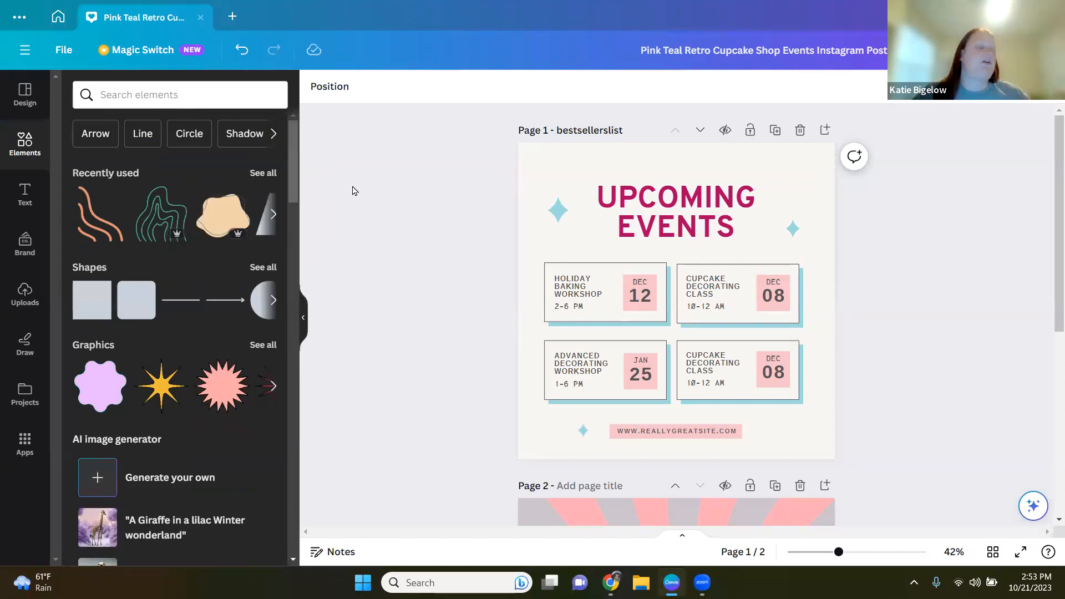
Step: Add a speech-bubble shape, move it to the page's top-left corner, and delete it again
left_click(261, 268)
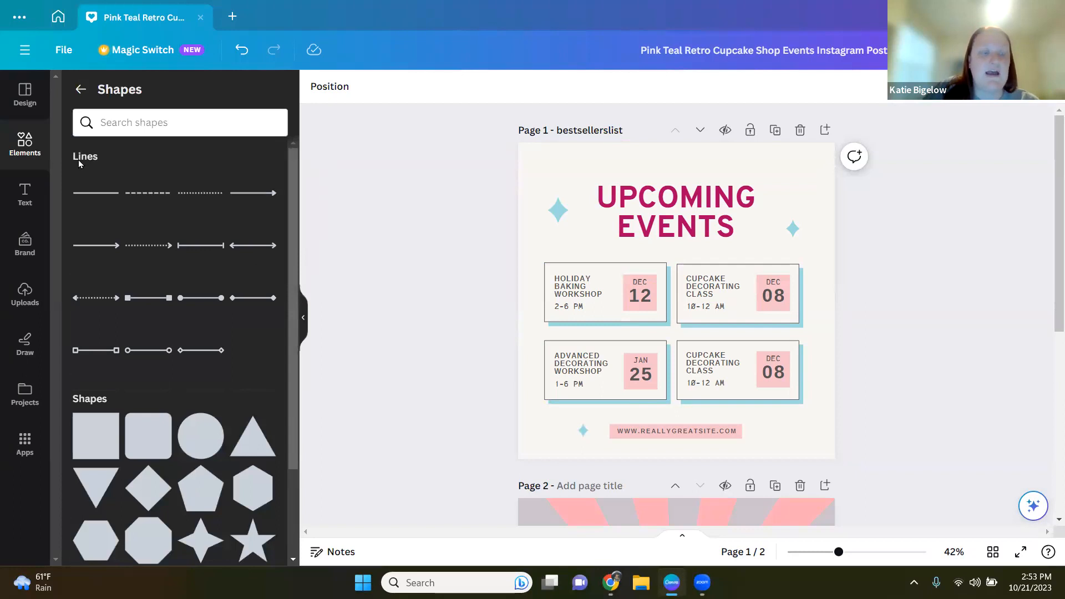
left_click_drag(294, 193, 292, 320)
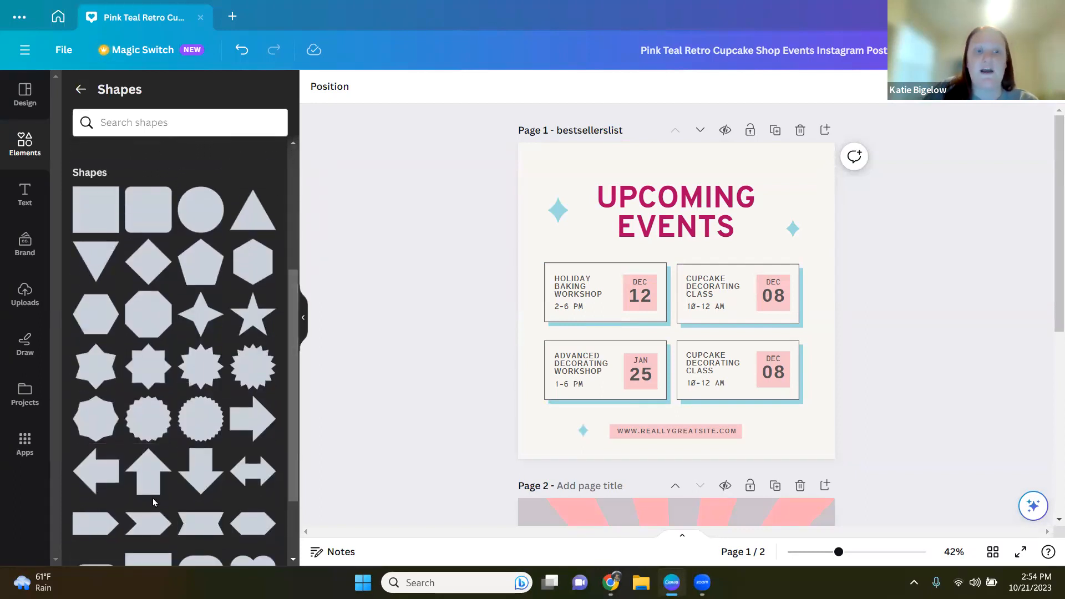
left_click_drag(289, 309, 298, 434)
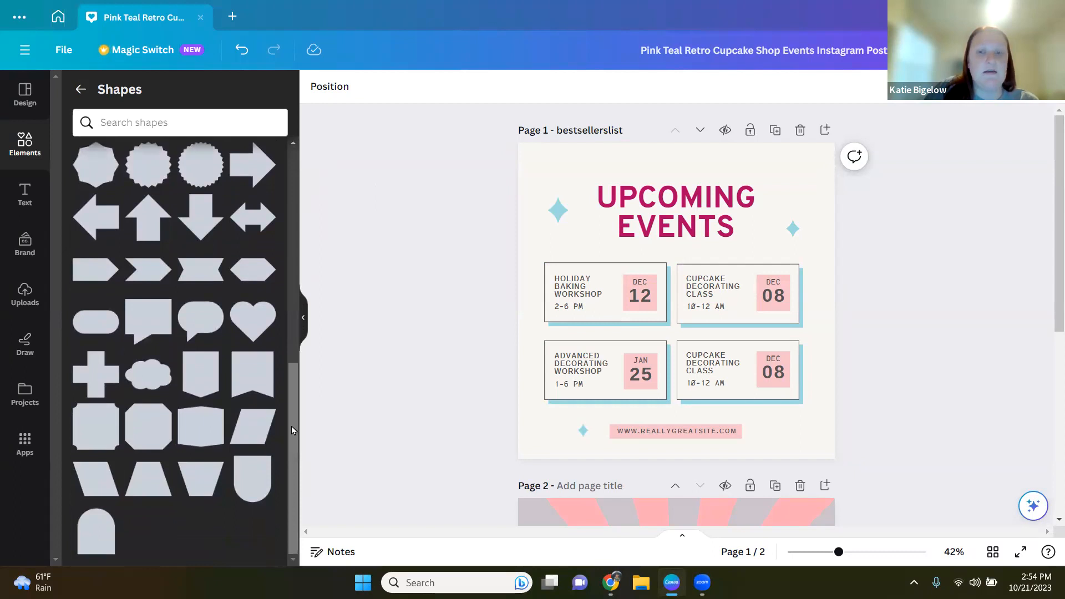
left_click(200, 329)
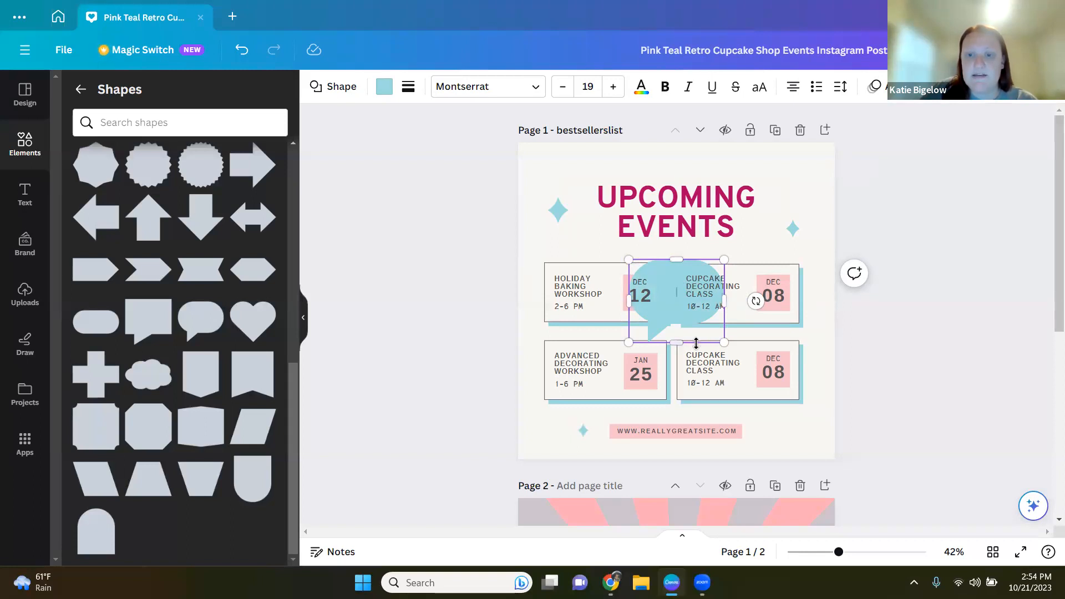
left_click_drag(676, 259, 676, 247)
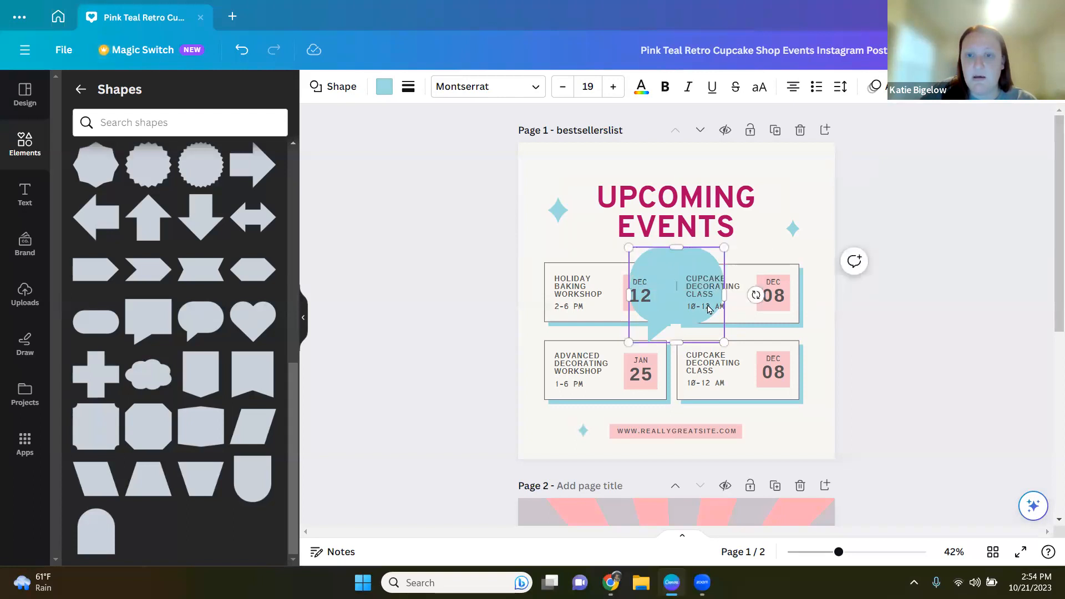
left_click_drag(672, 320, 563, 218)
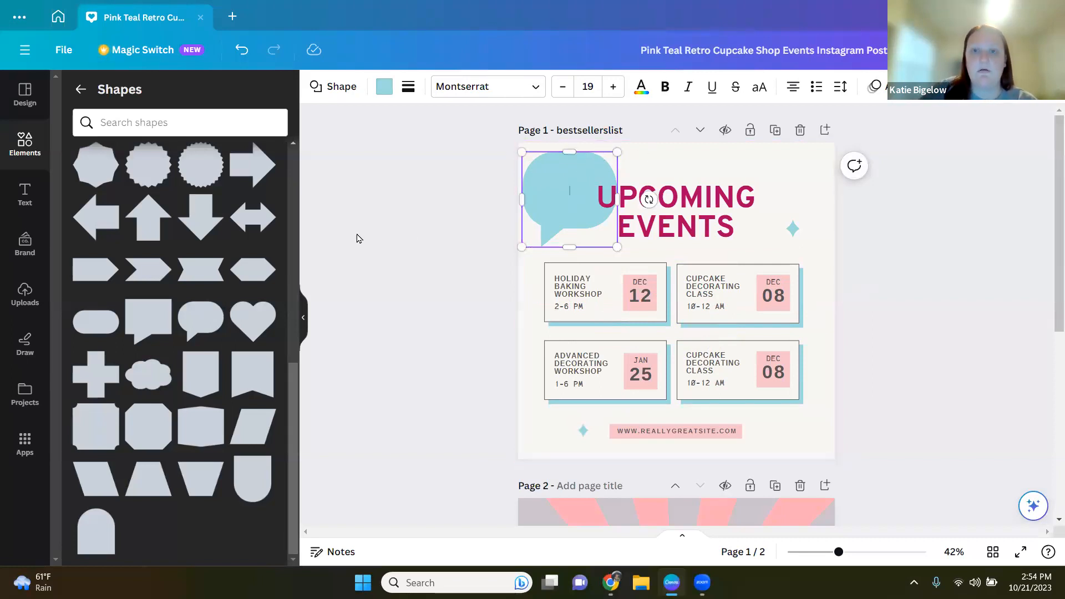
left_click(460, 210)
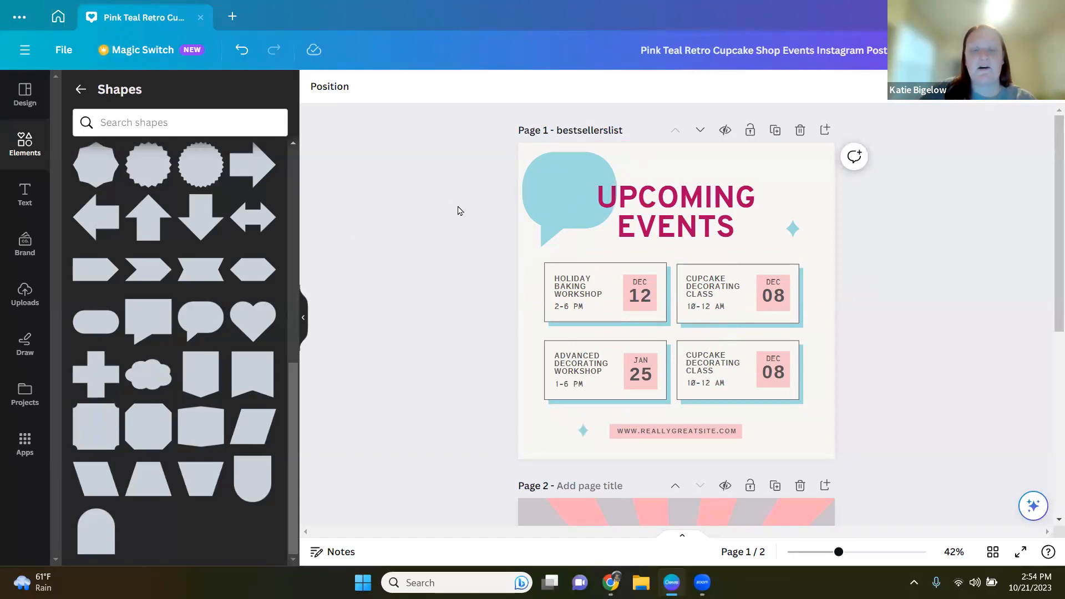
left_click(547, 176)
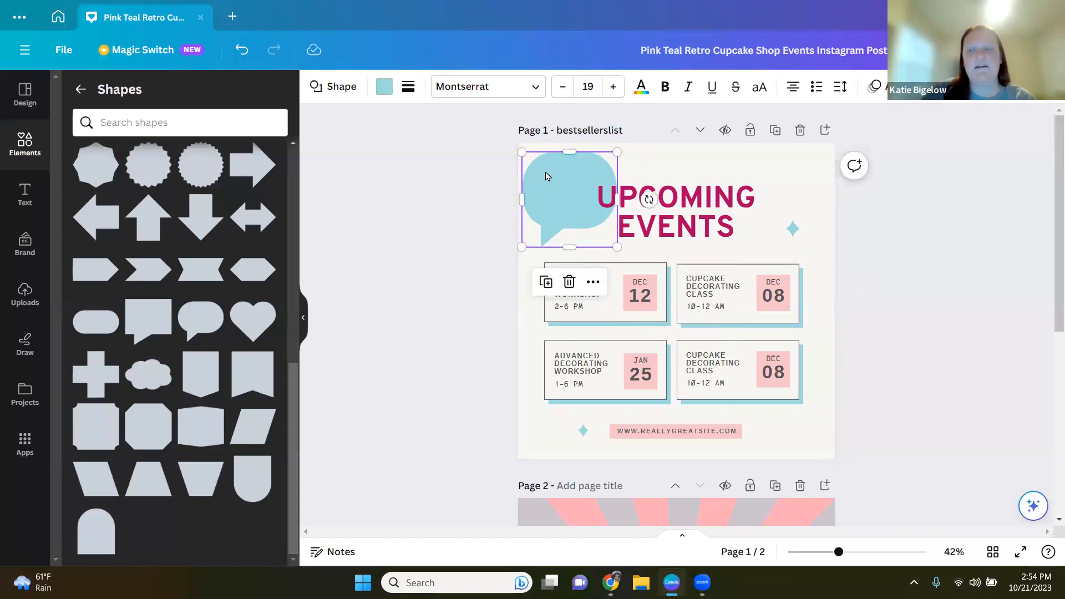
left_click(569, 282)
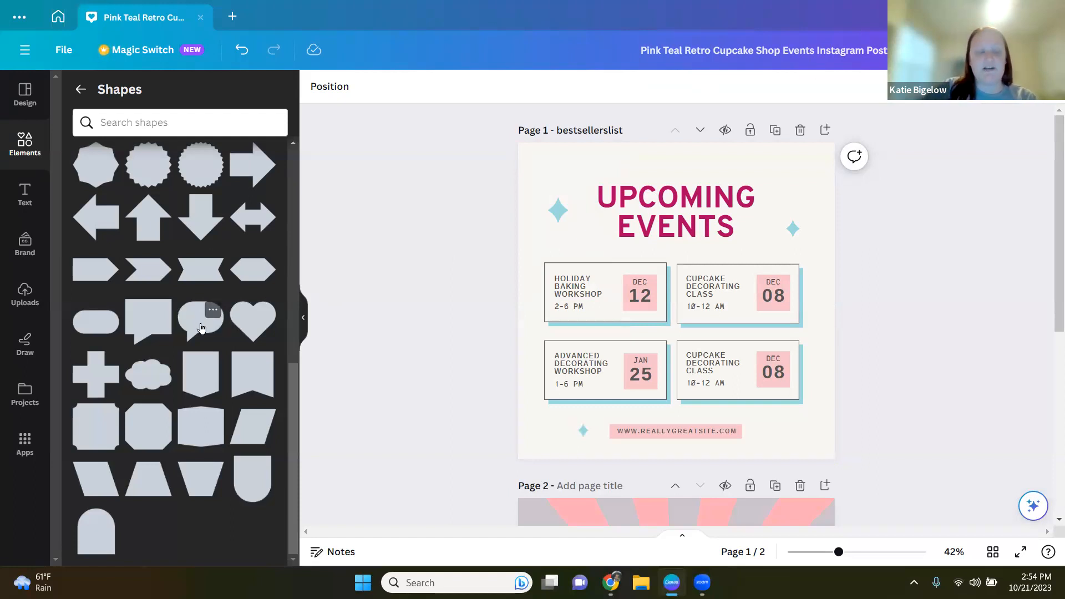
Step: Add a ribbon banner shape at the page's top-left corner and colour it with the brand kit green
left_click_drag(200, 269, 549, 194)
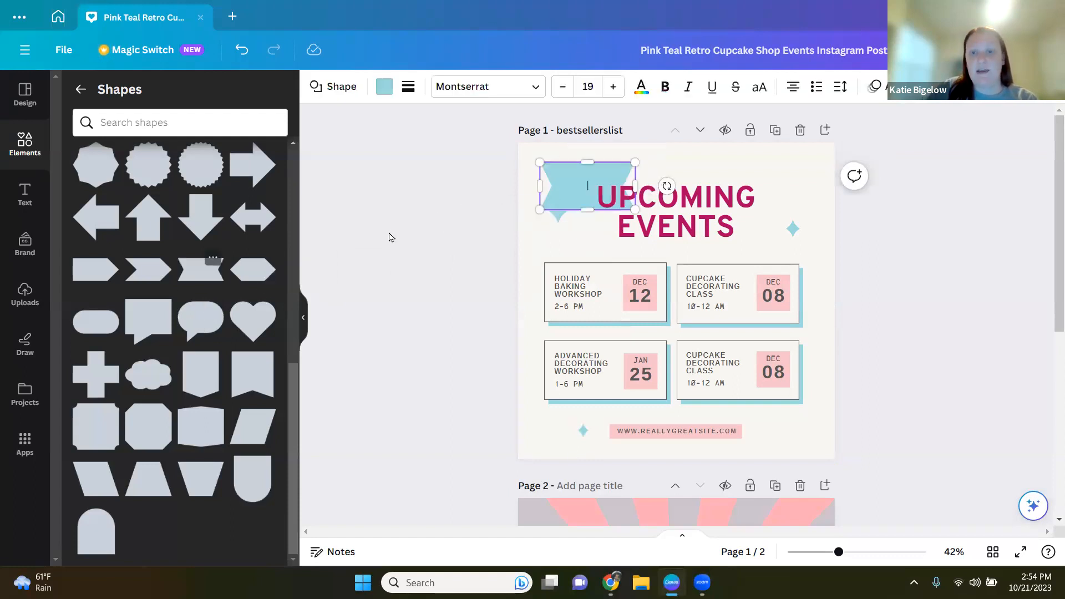
left_click(200, 276)
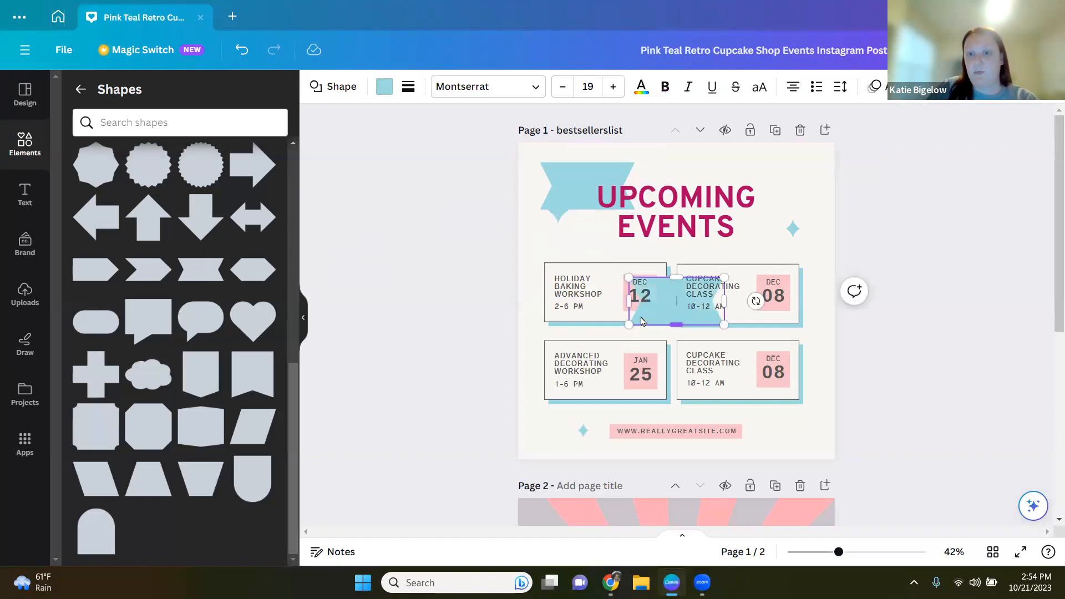
left_click_drag(661, 309, 448, 286)
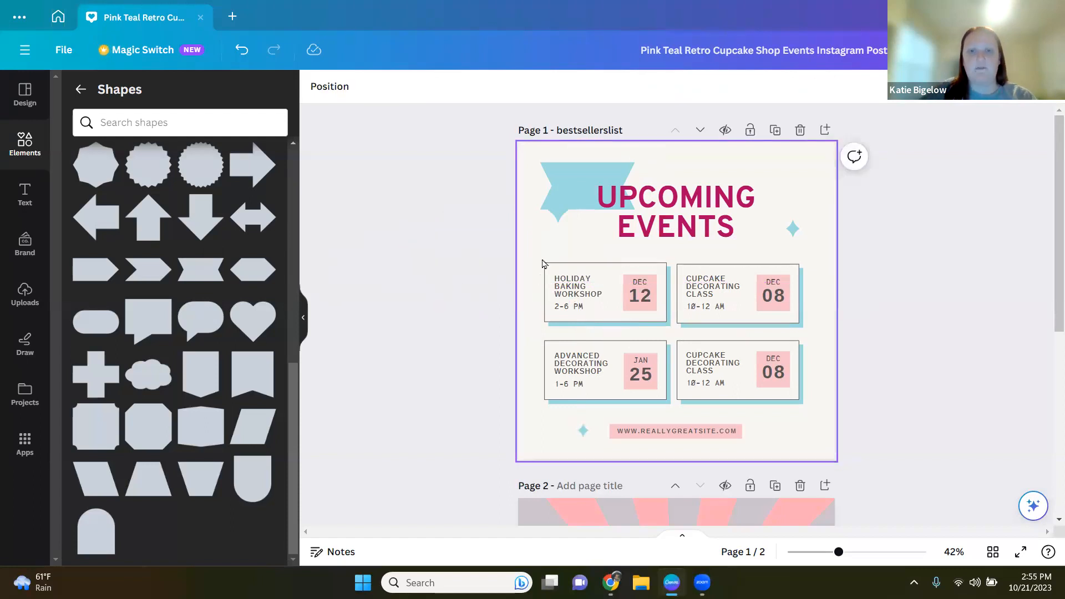
left_click(578, 187)
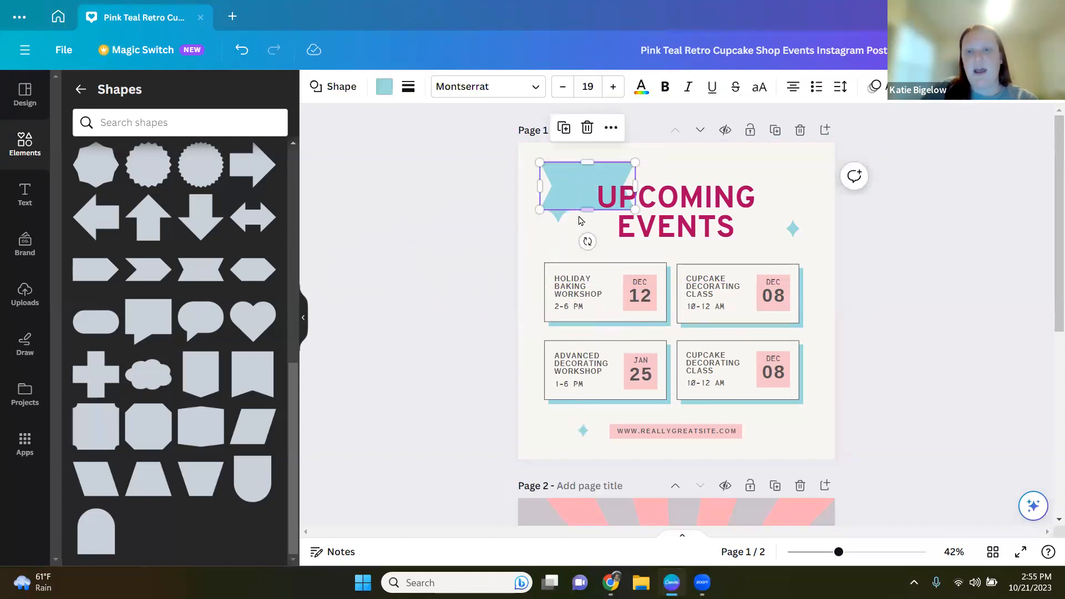
left_click(385, 90)
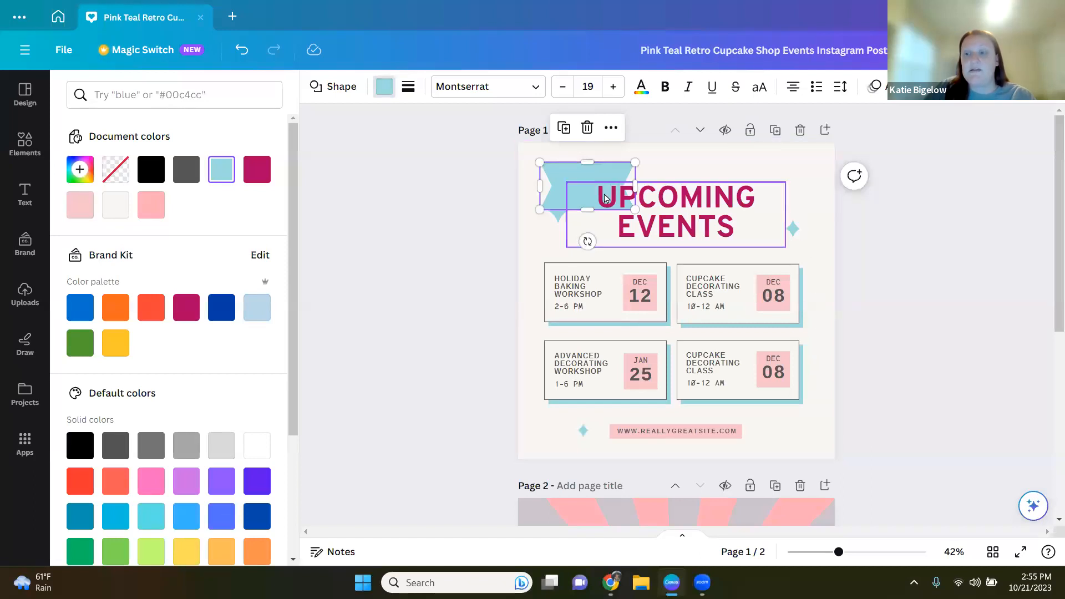
left_click_drag(560, 197, 548, 185)
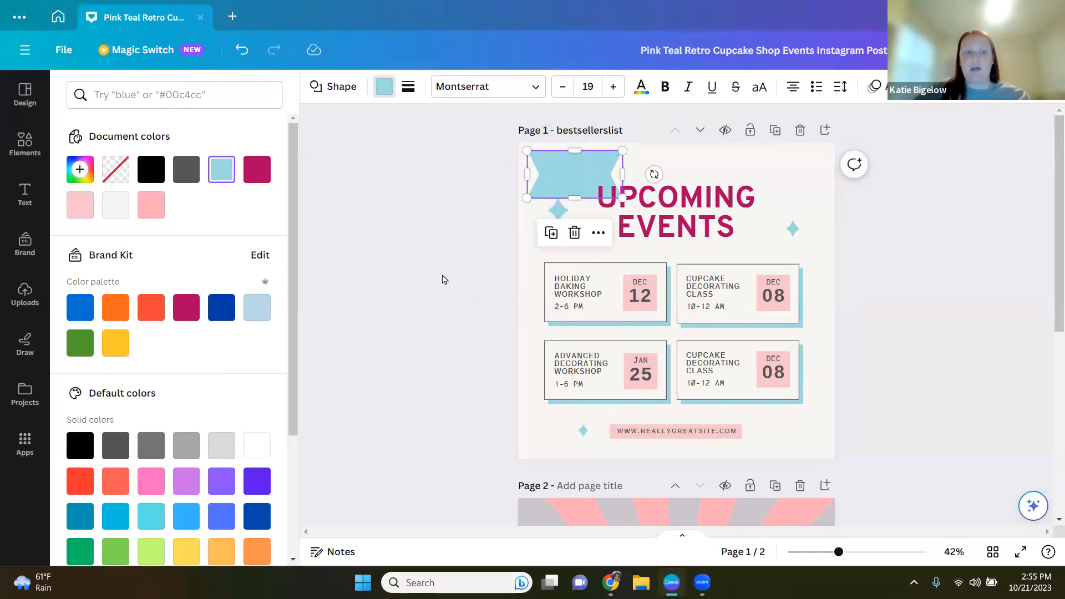
left_click(80, 314)
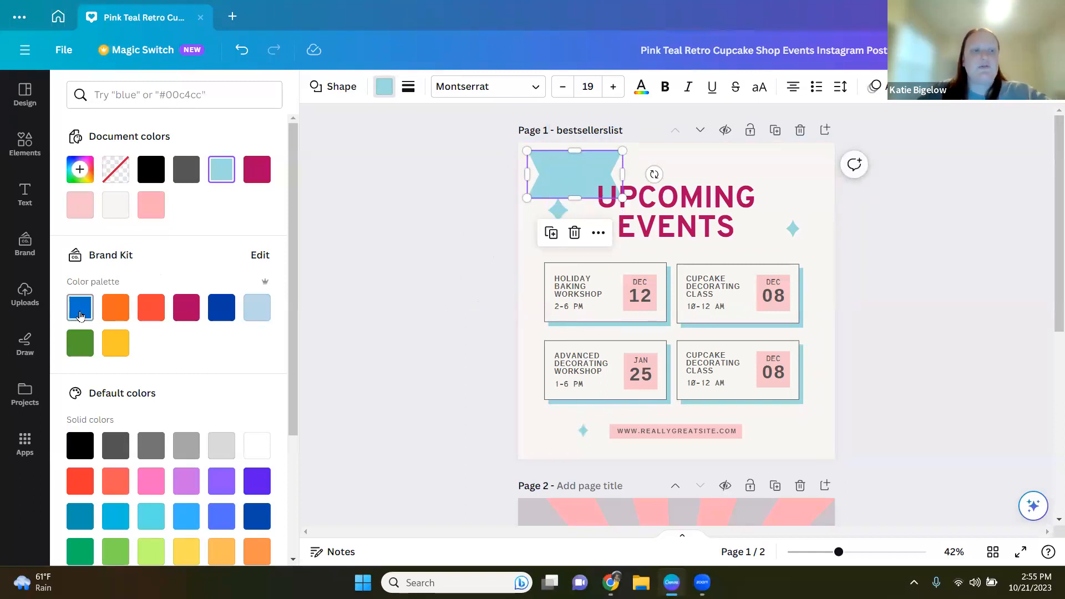
left_click(80, 342)
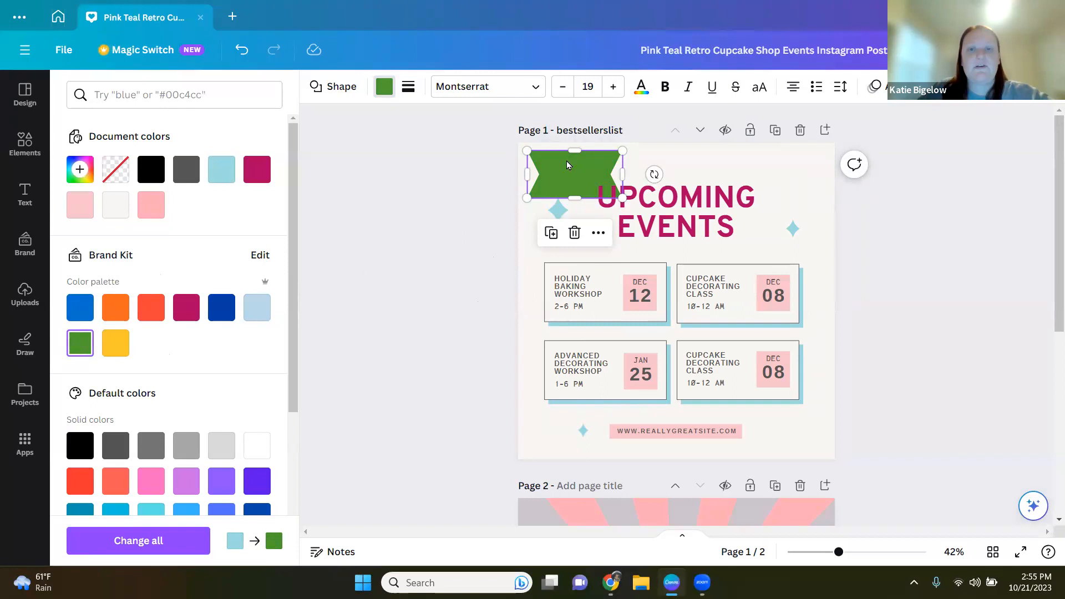
mouse_move(567, 171)
left_mouse_down()
mouse_move(554, 170)
mouse_move(565, 173)
left_mouse_up()
left_click(569, 124)
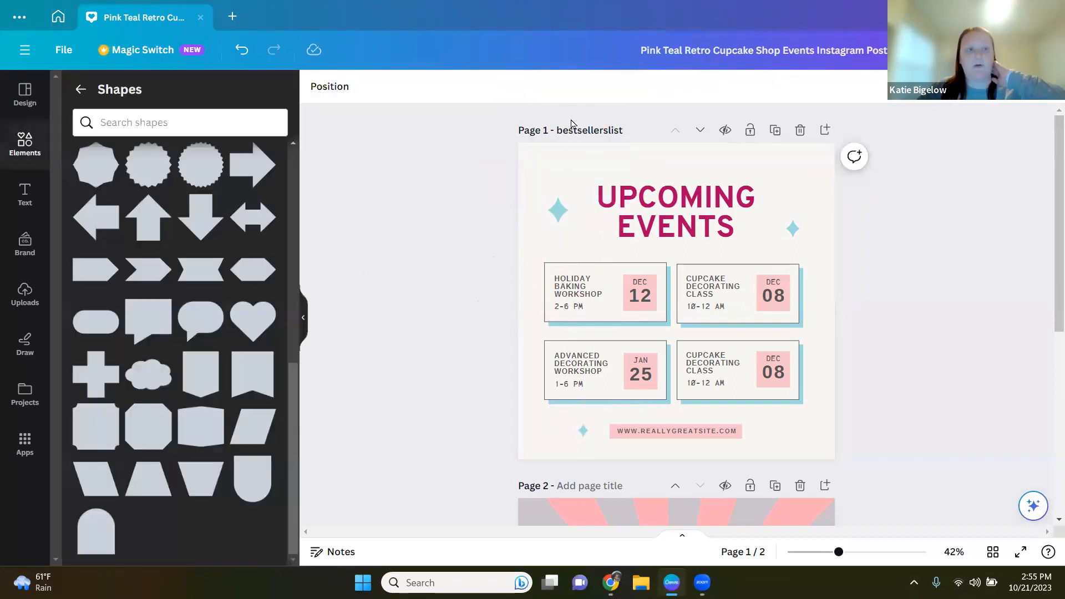
Step: Search the elements for peace sign and open the full list of graphic results
left_click(75, 87)
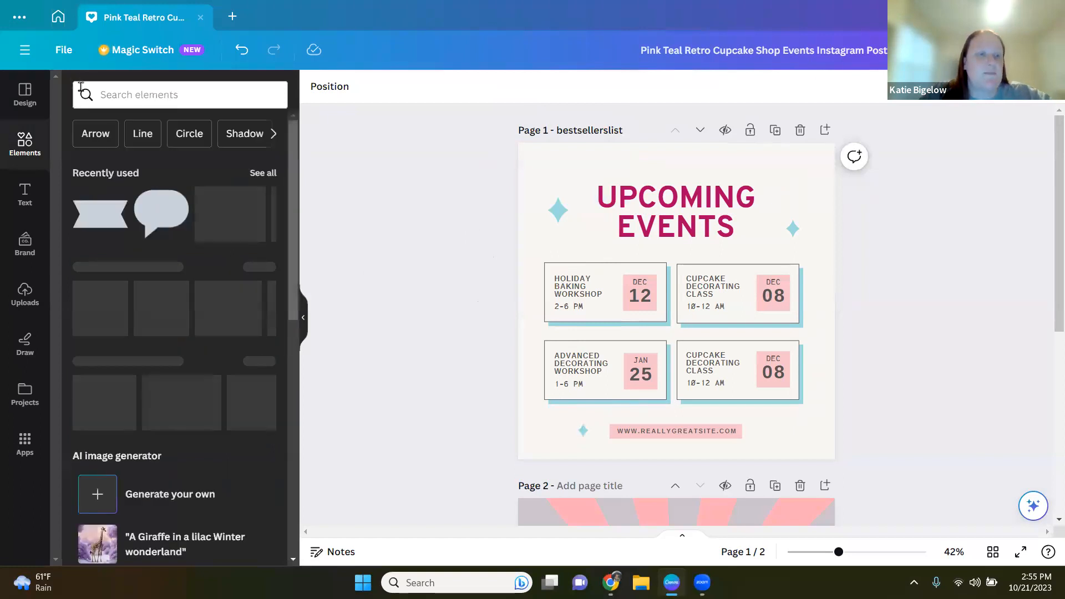
left_click(153, 95)
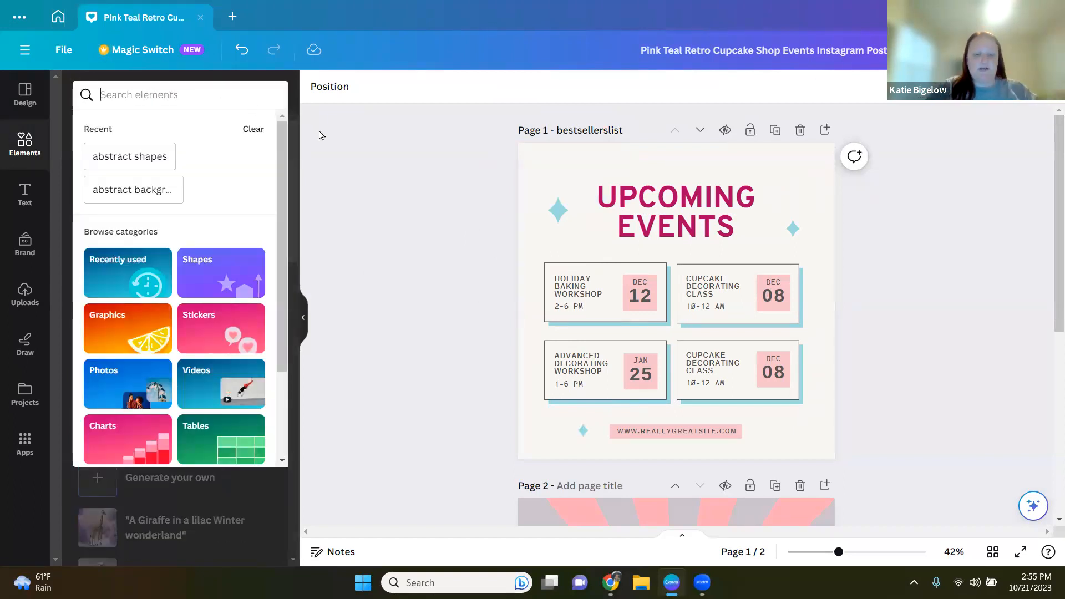
type("peace sign")
key("Return")
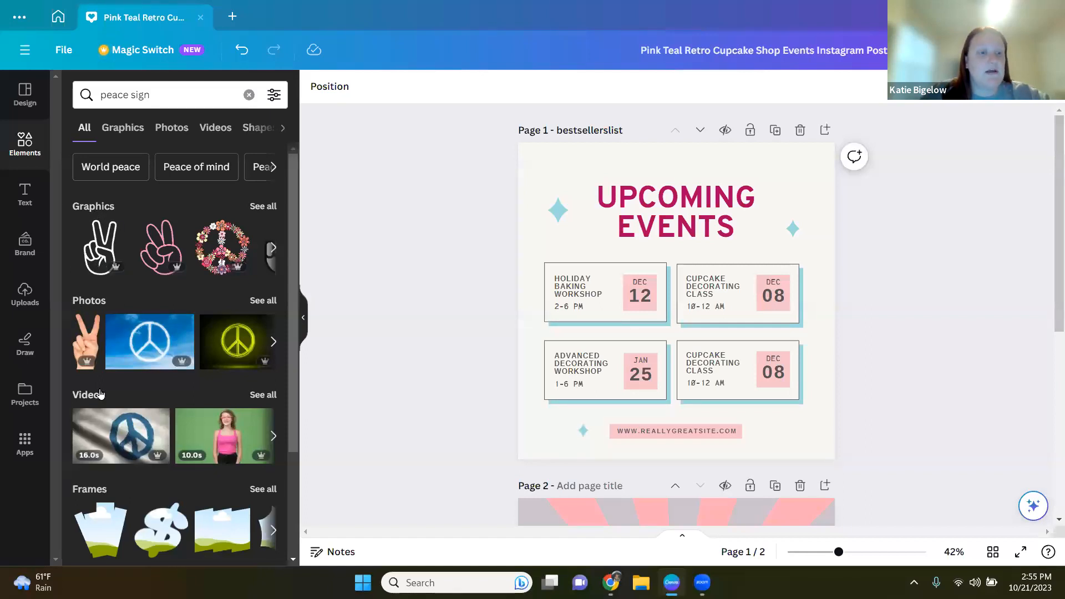
scroll(138, 473, "down", 3)
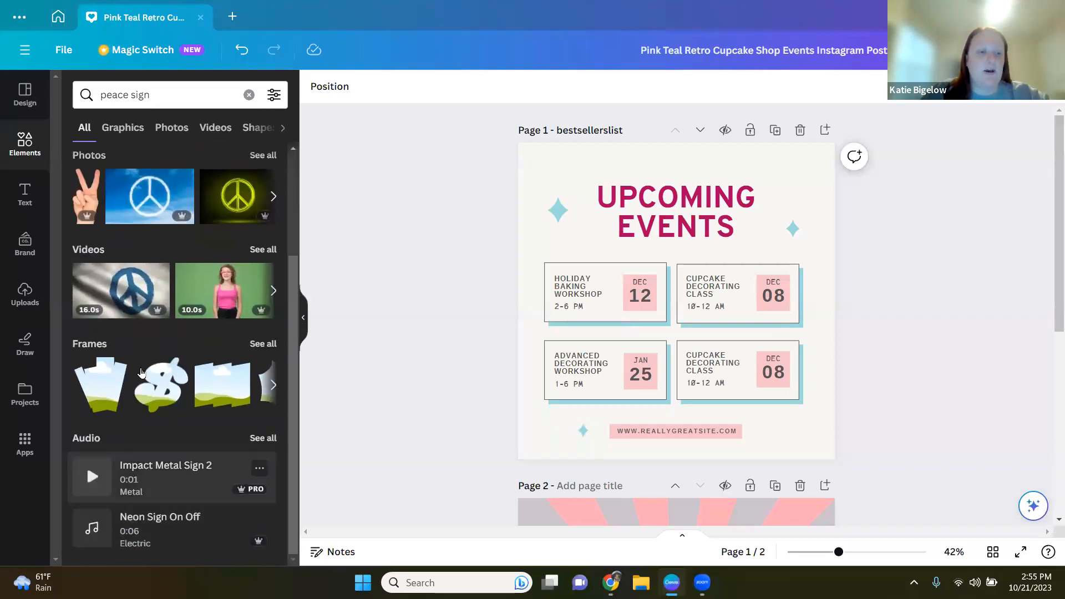
scroll(130, 337, "up", 3)
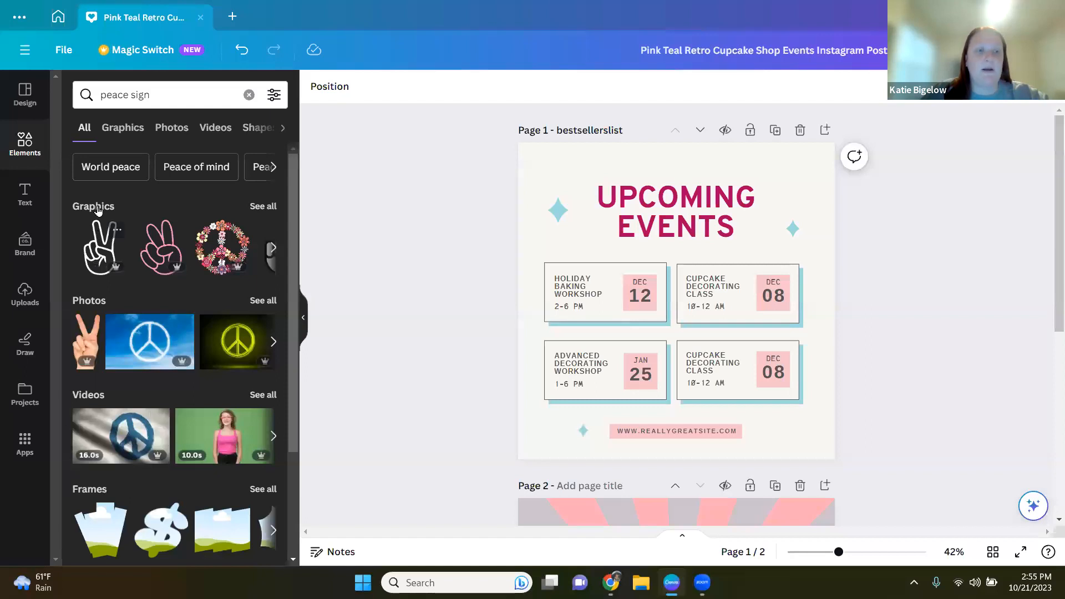
left_click(262, 207)
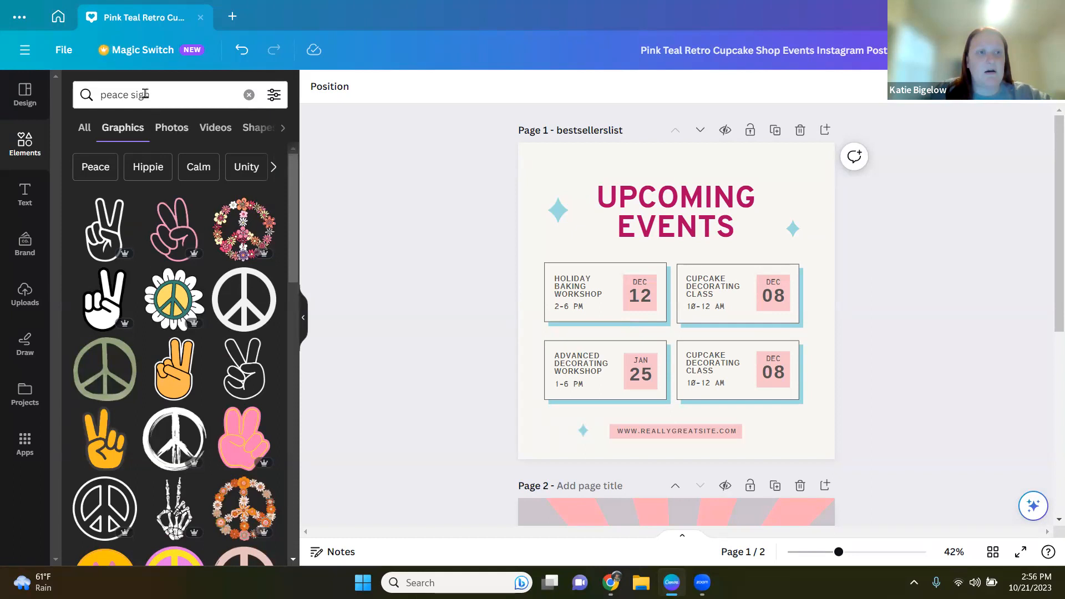
Step: Browse the peace sign results under Photos, Videos and Graphics, then the Hippie suggestion and its filter options
left_click(169, 135)
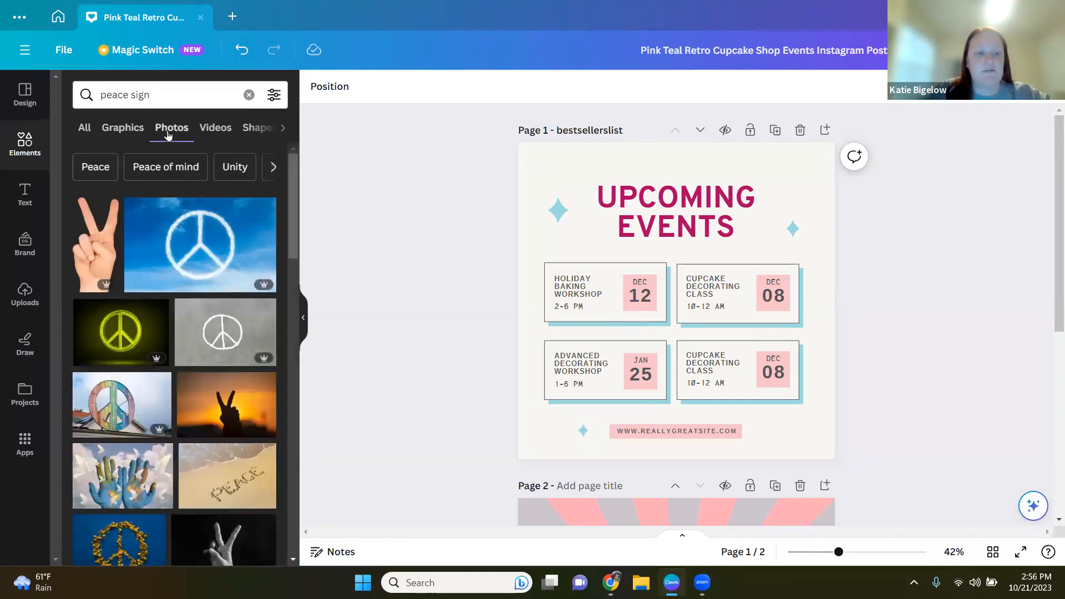
left_click(208, 137)
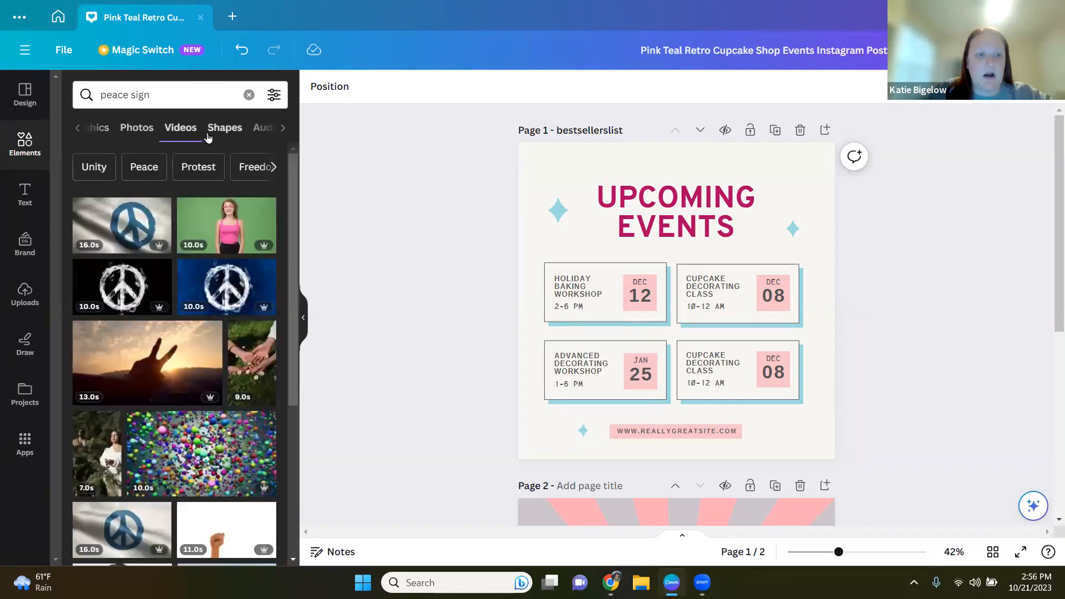
left_click(129, 134)
left_click(122, 133)
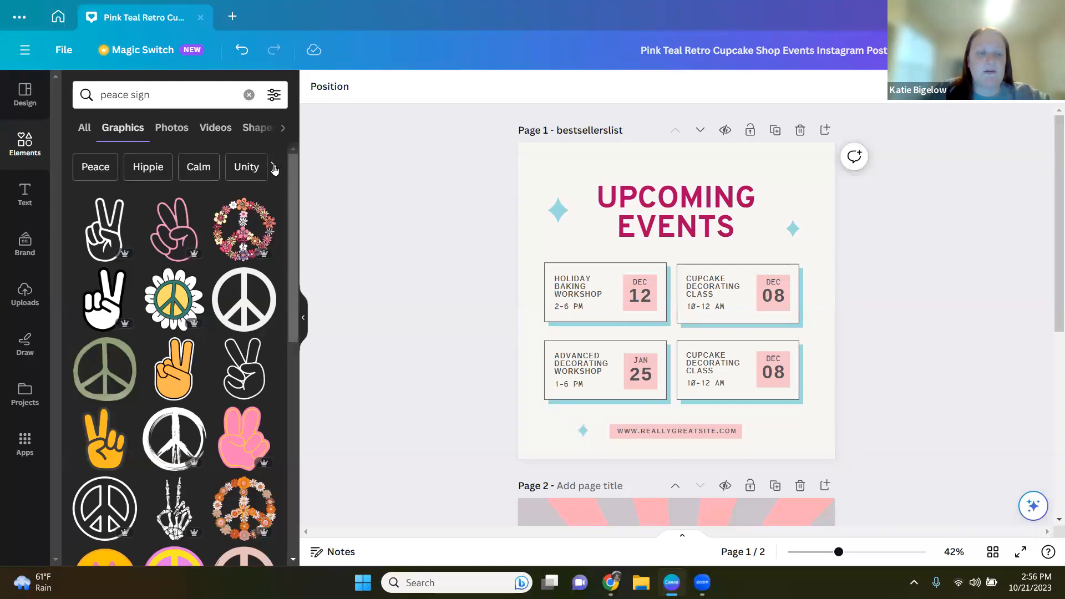
left_click(148, 167)
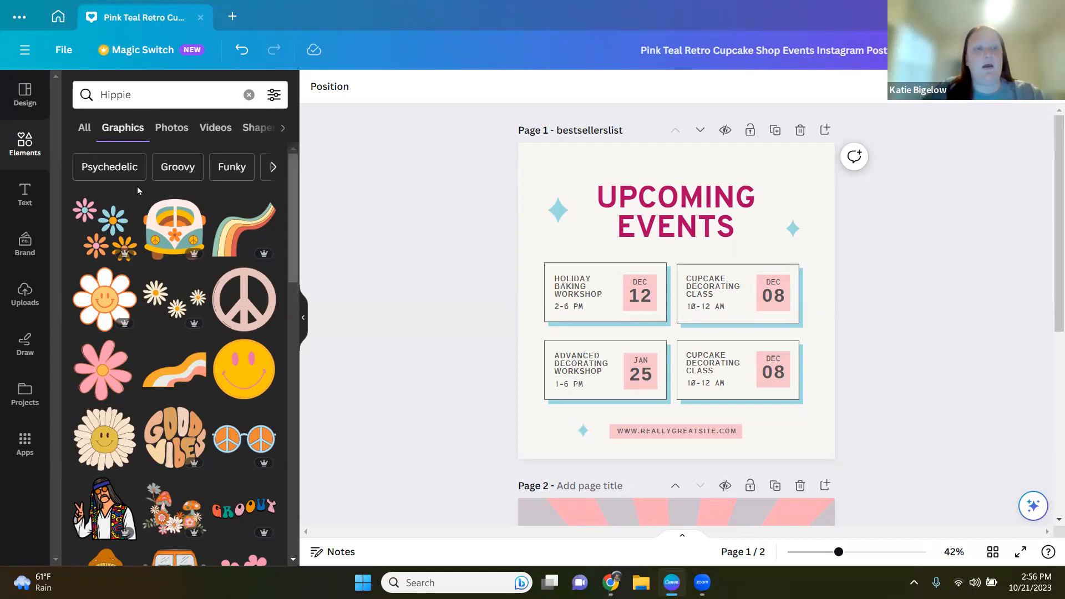
left_click(274, 97)
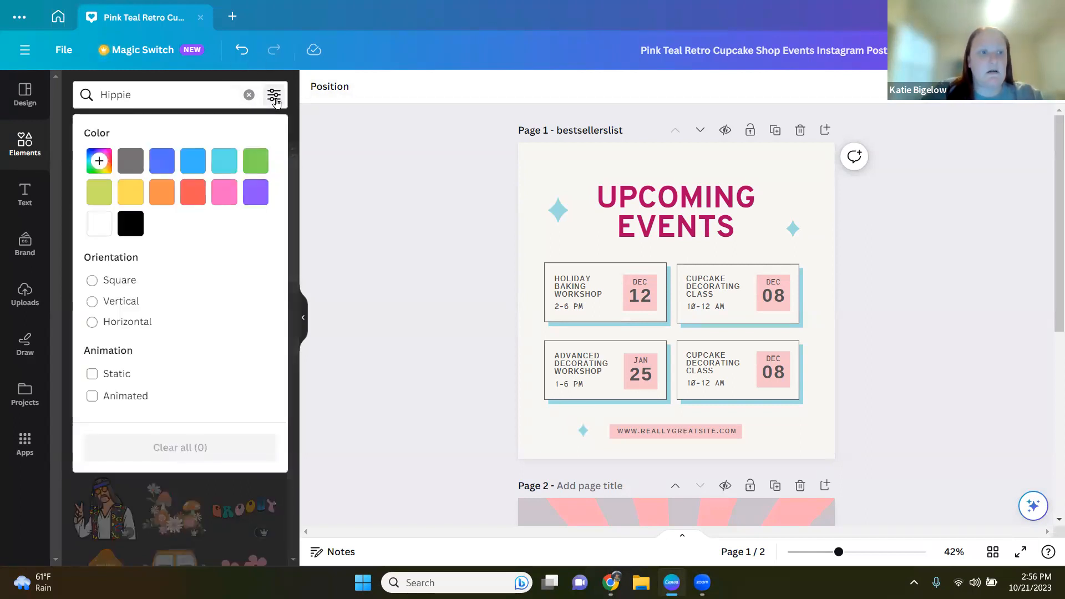
left_click(274, 97)
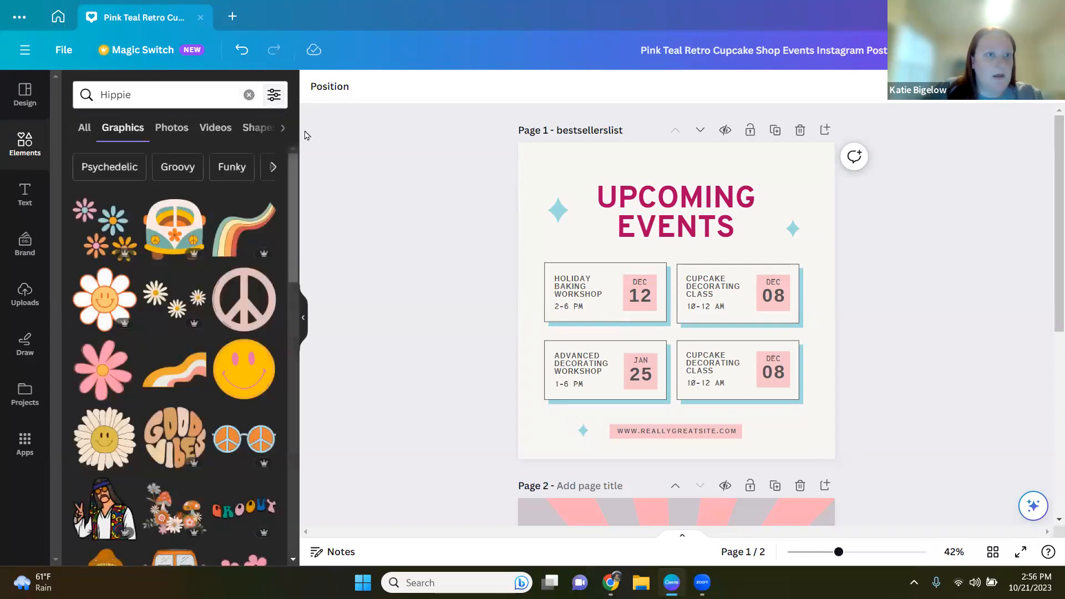
Step: Undo the last change and redo it
left_click(241, 50)
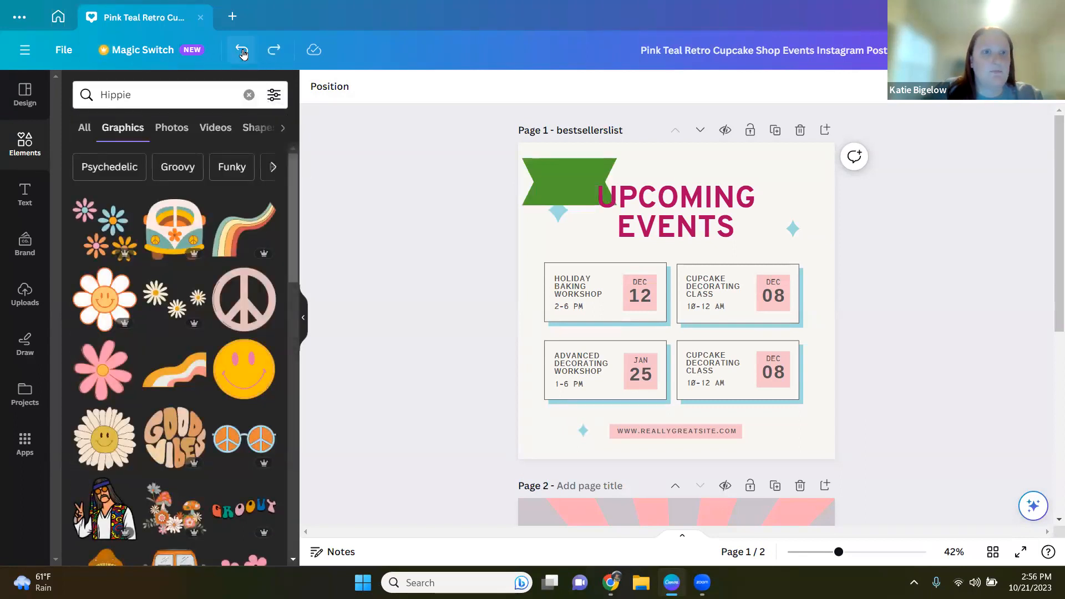
left_click(274, 50)
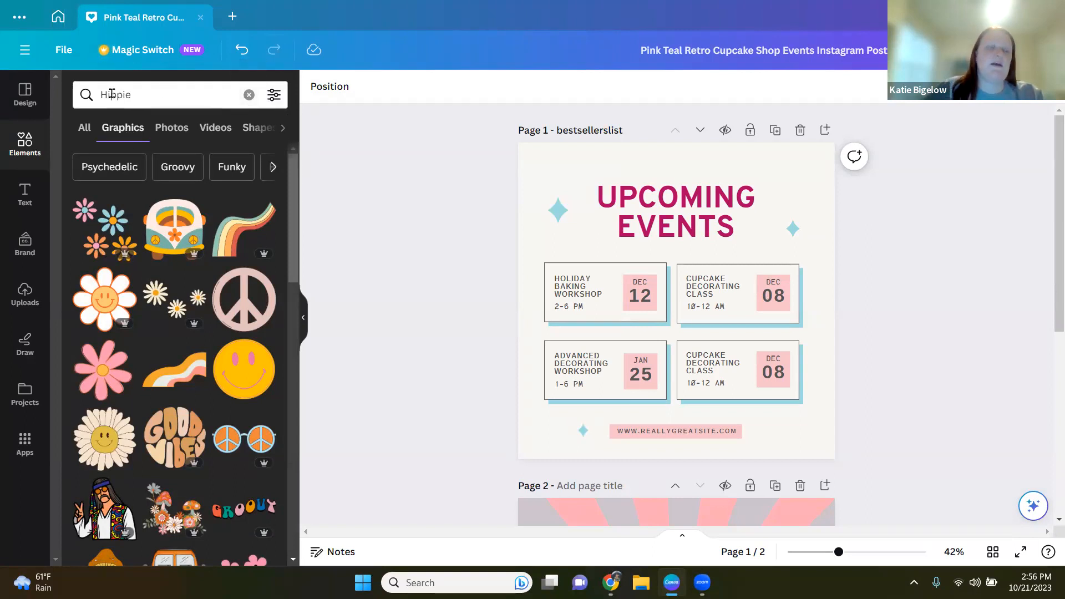
Step: Clear the search and search the elements again for peace sign graphics
left_click(250, 95)
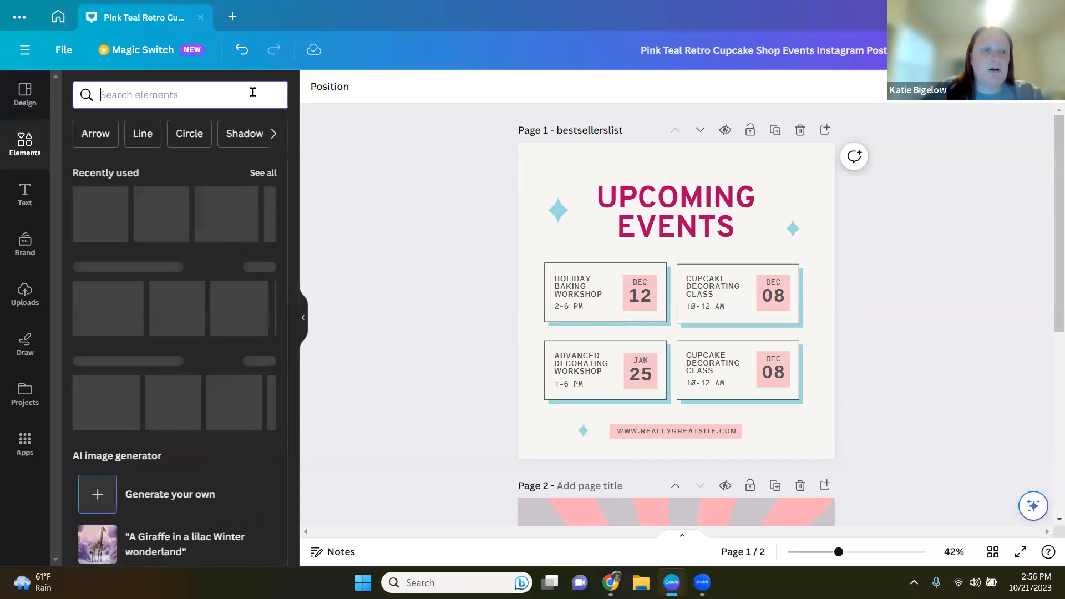
left_click(151, 97)
type("peace sign")
key("Return")
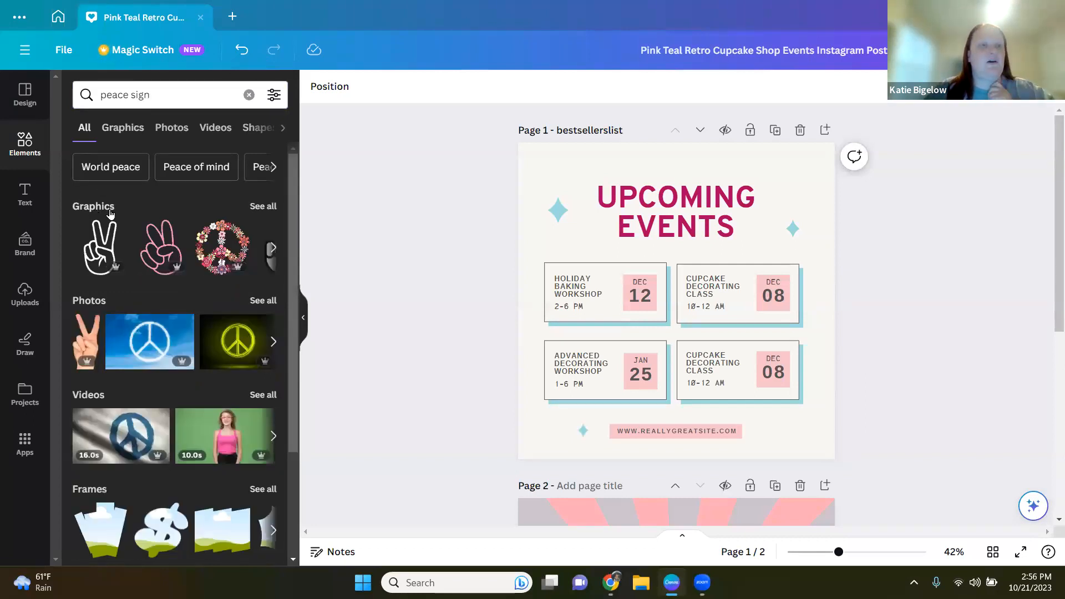
left_click(262, 209)
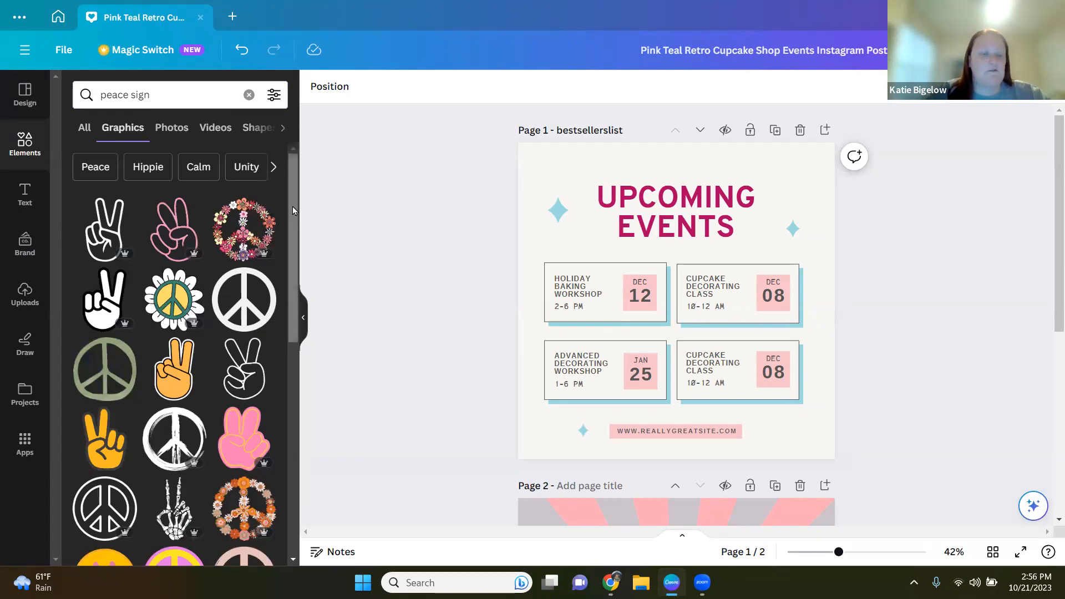
Step: Add the black brush-stroke peace sign graphic from the results to the events post
mouse_move(293, 209)
left_mouse_down()
mouse_move(313, 268)
mouse_move(314, 385)
mouse_move(292, 230)
left_mouse_up()
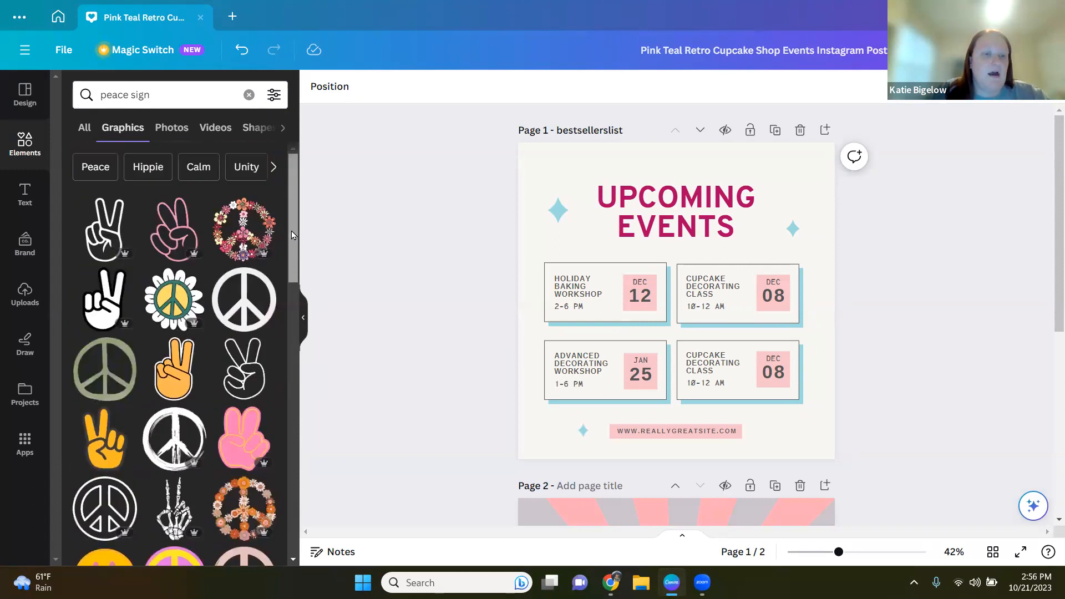
left_click(174, 442)
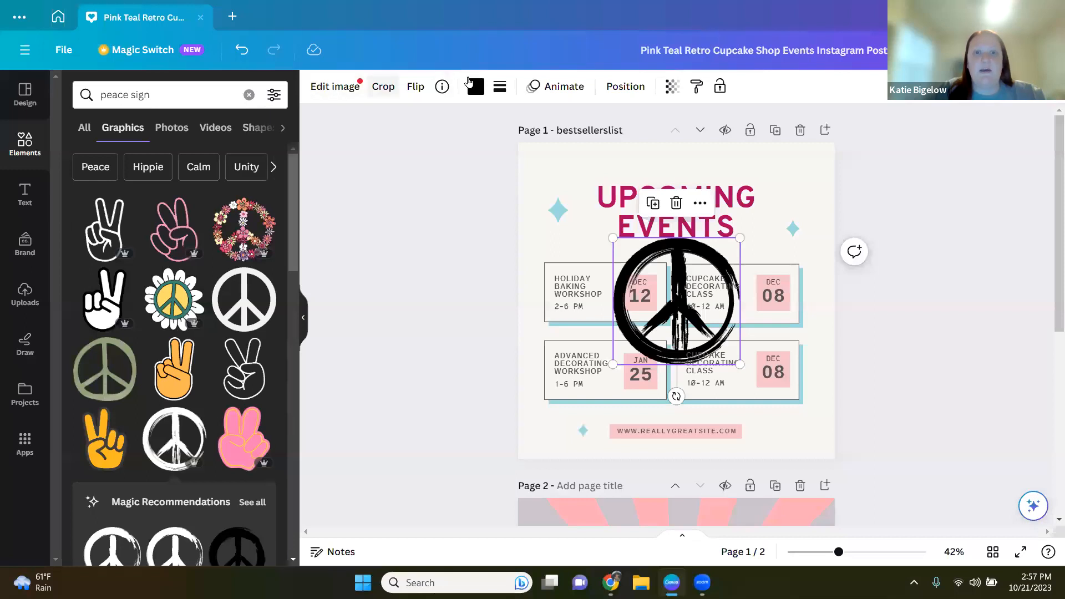
Step: Browse the image effects available for the peace sign, including the Pixelate app details, without applying any
left_click(326, 94)
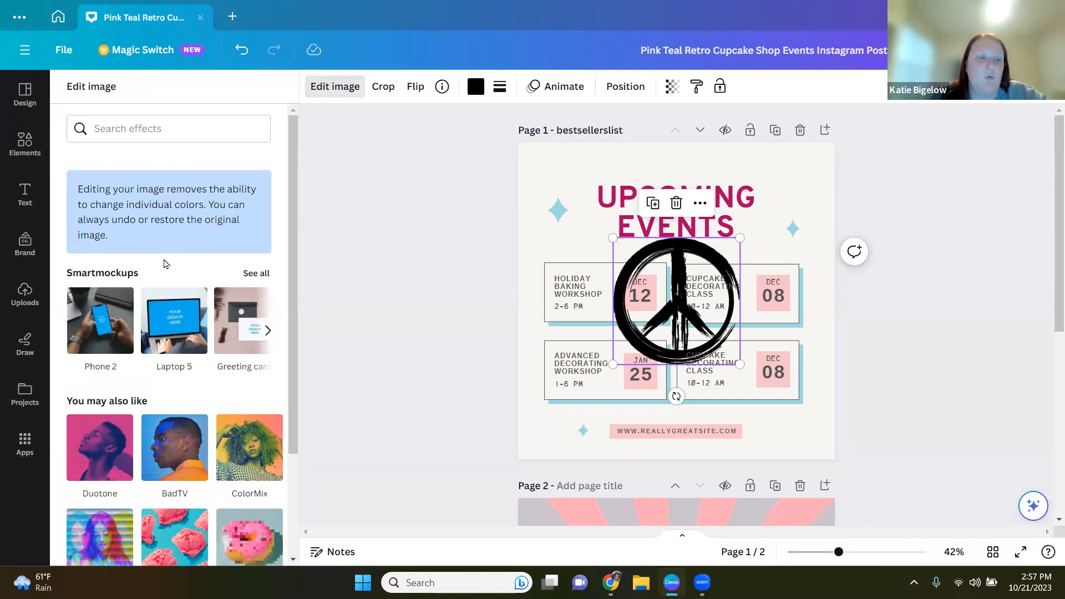
scroll(89, 358, "down", 1)
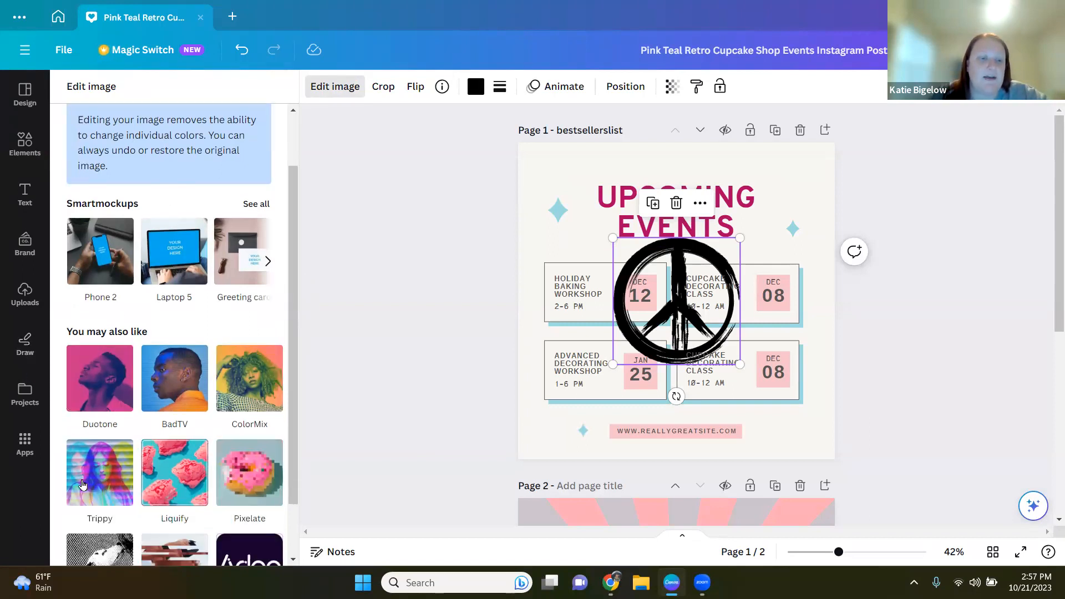
scroll(60, 486, "down", 1)
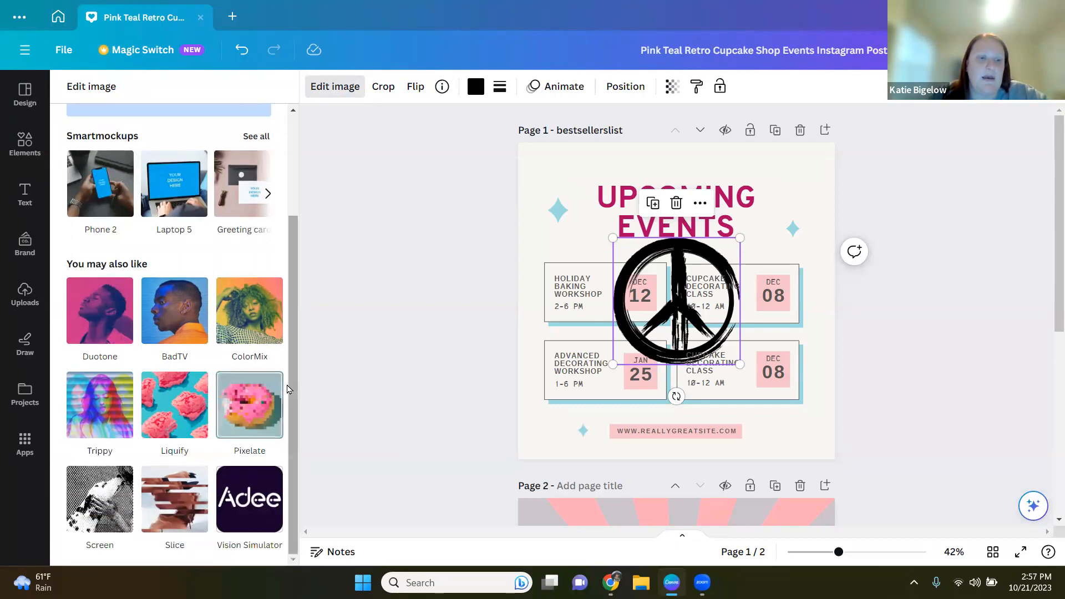
left_click(259, 401)
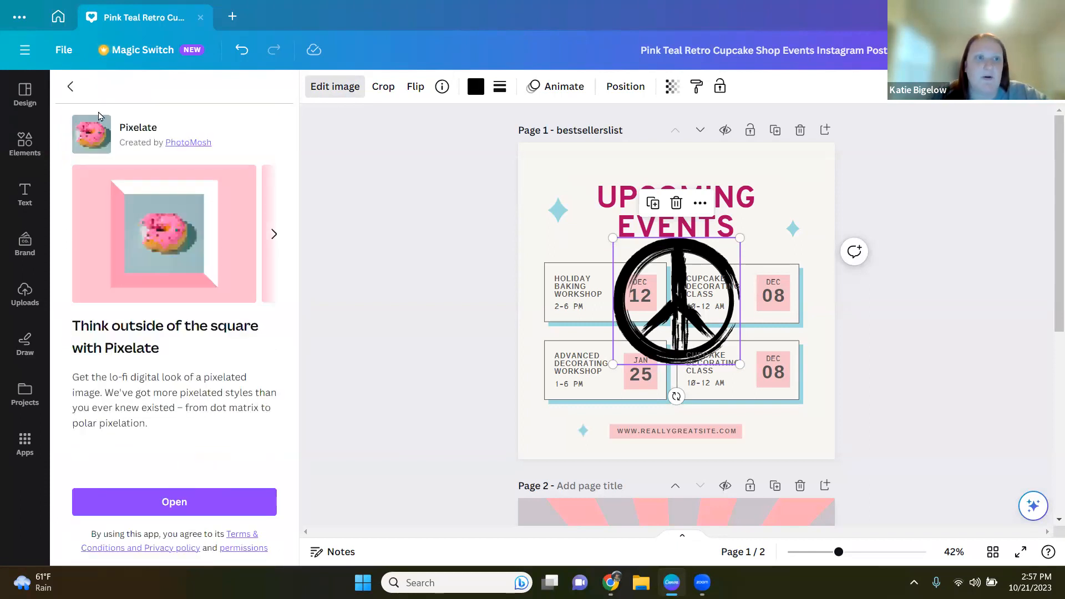
left_click(71, 88)
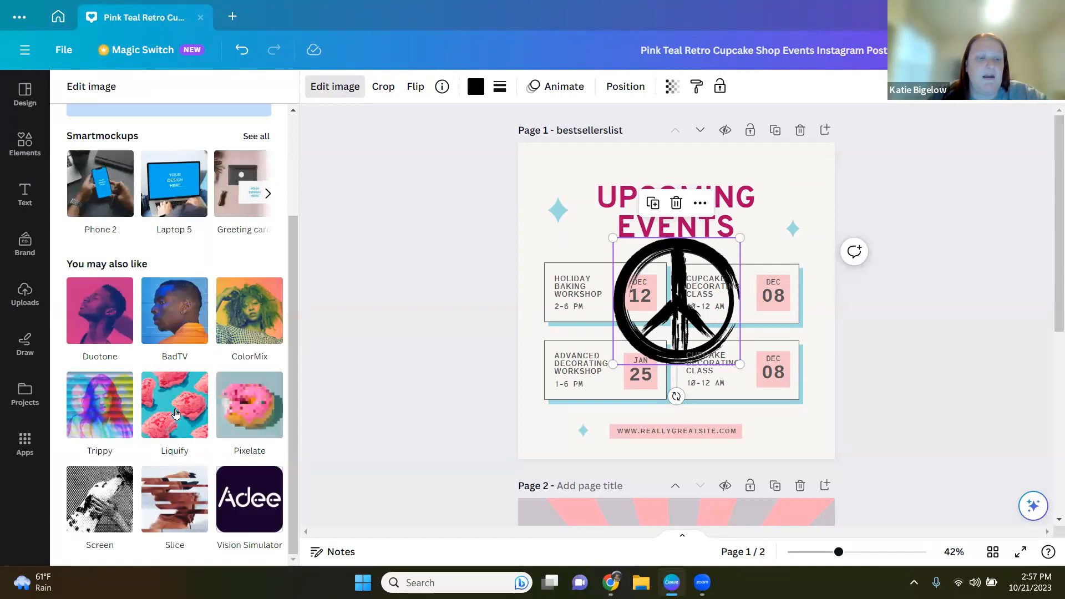
scroll(199, 217, "up", 2)
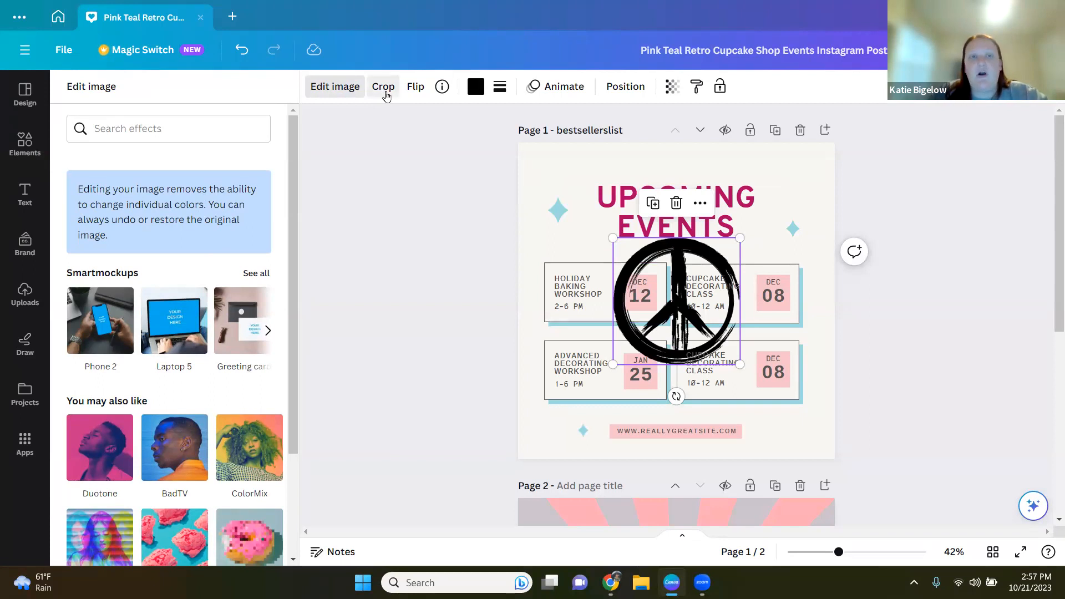
key("Escape")
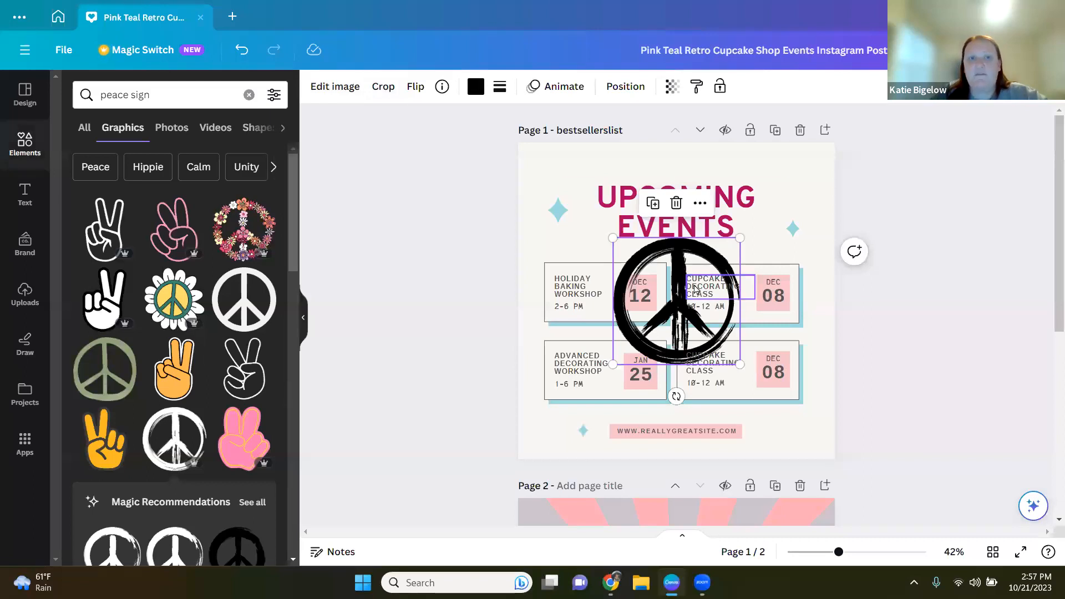
Step: Try flipping the peace sign horizontally and vertically, flipping each back again
left_click(416, 89)
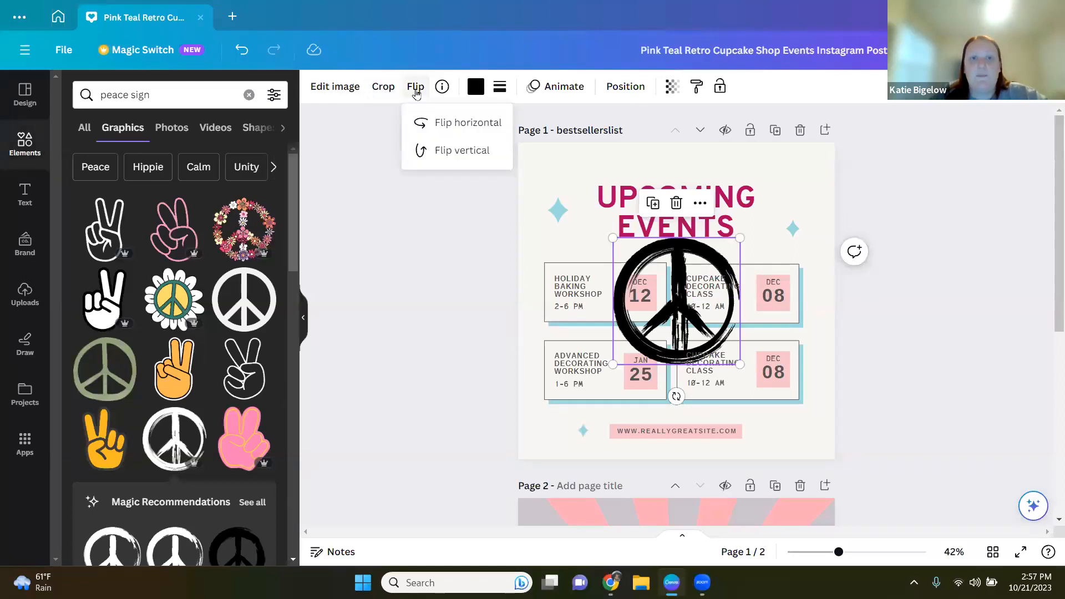
left_click(448, 127)
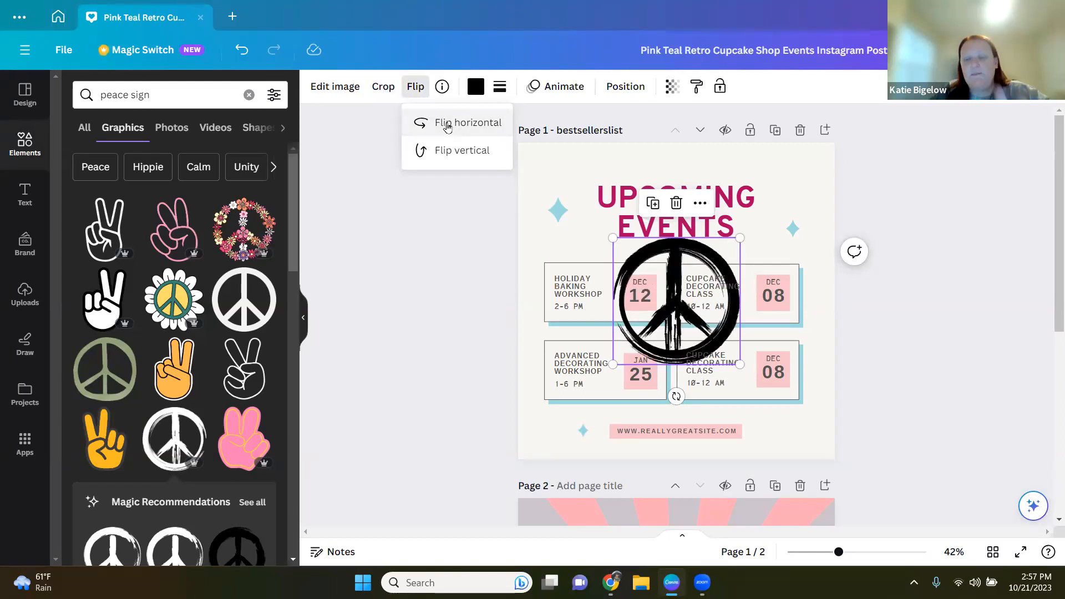
left_click(447, 126)
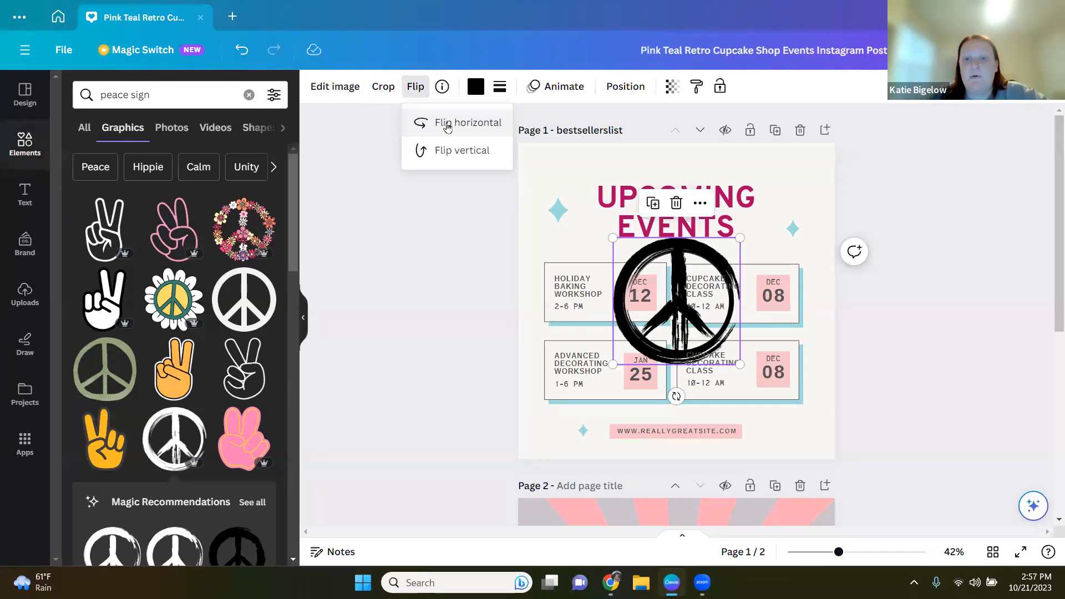
left_click(452, 150)
left_click(452, 151)
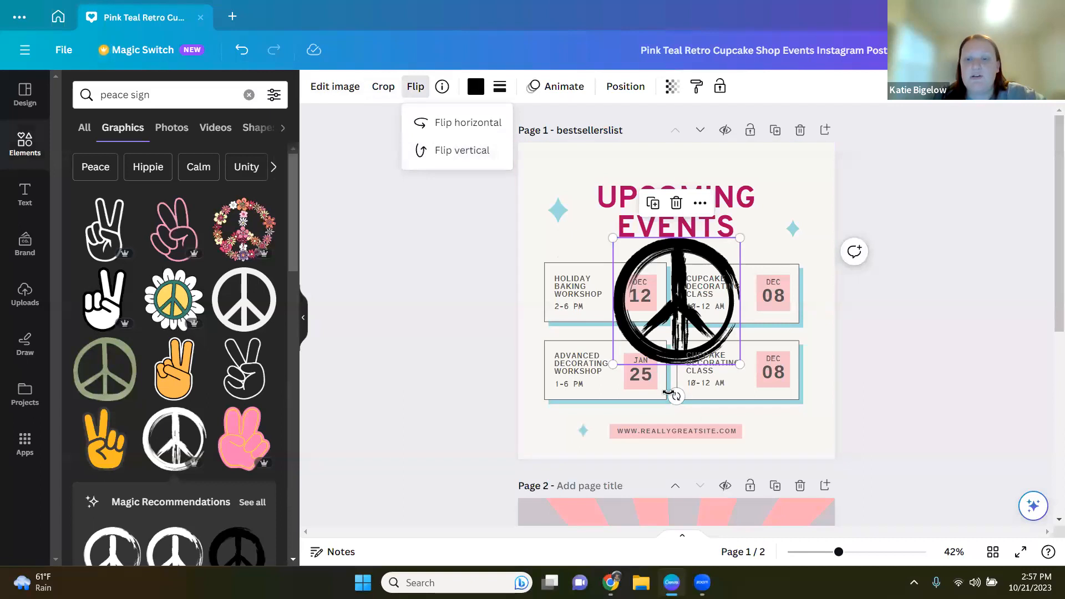
mouse_move(676, 396)
left_mouse_down()
mouse_move(599, 355)
mouse_move(677, 383)
left_mouse_up()
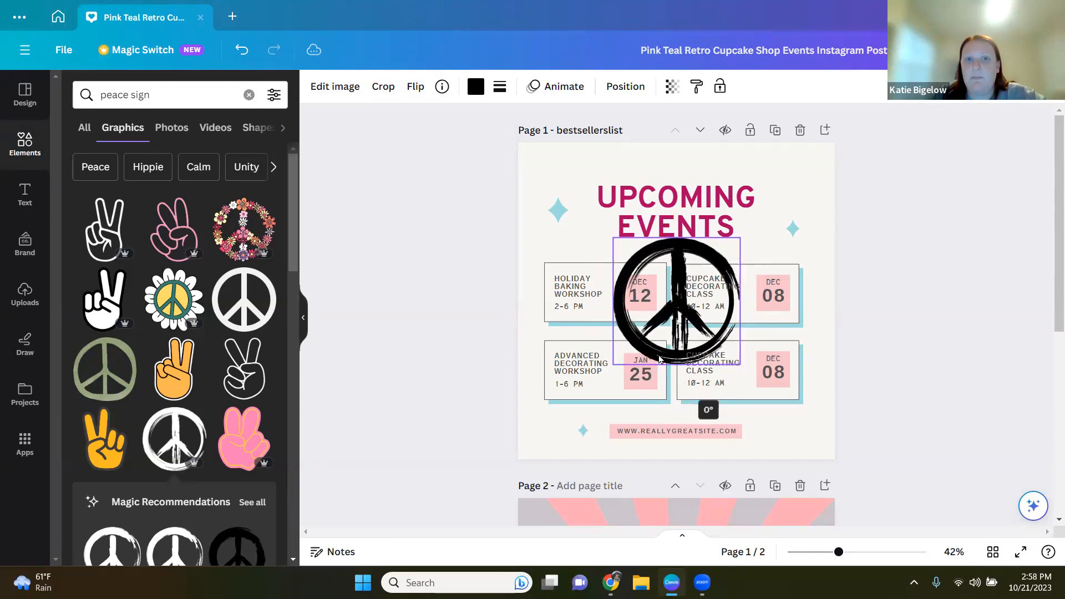
left_click(417, 87)
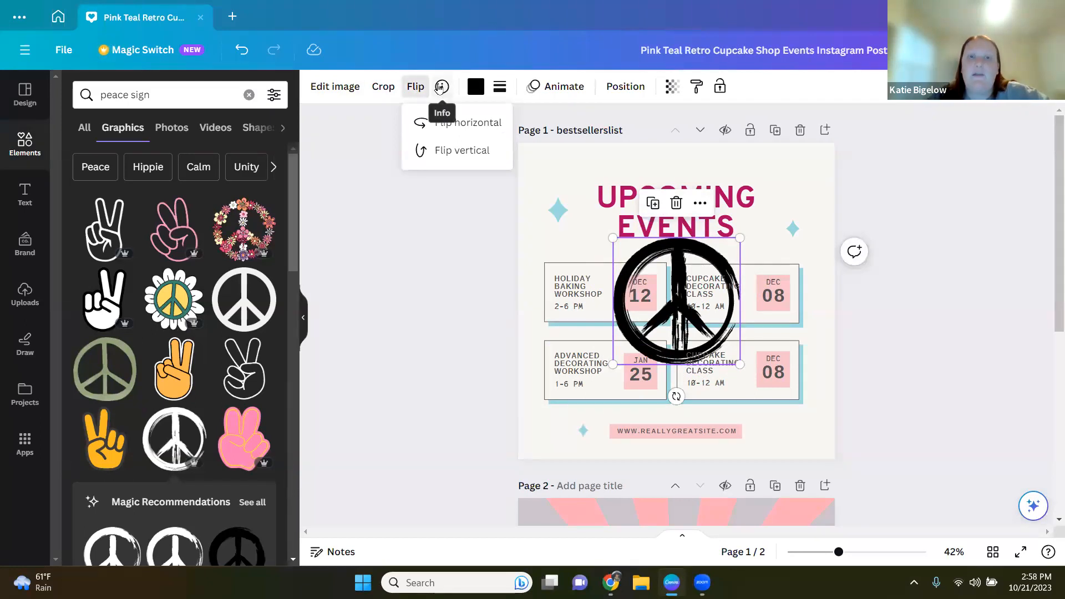
left_click(416, 87)
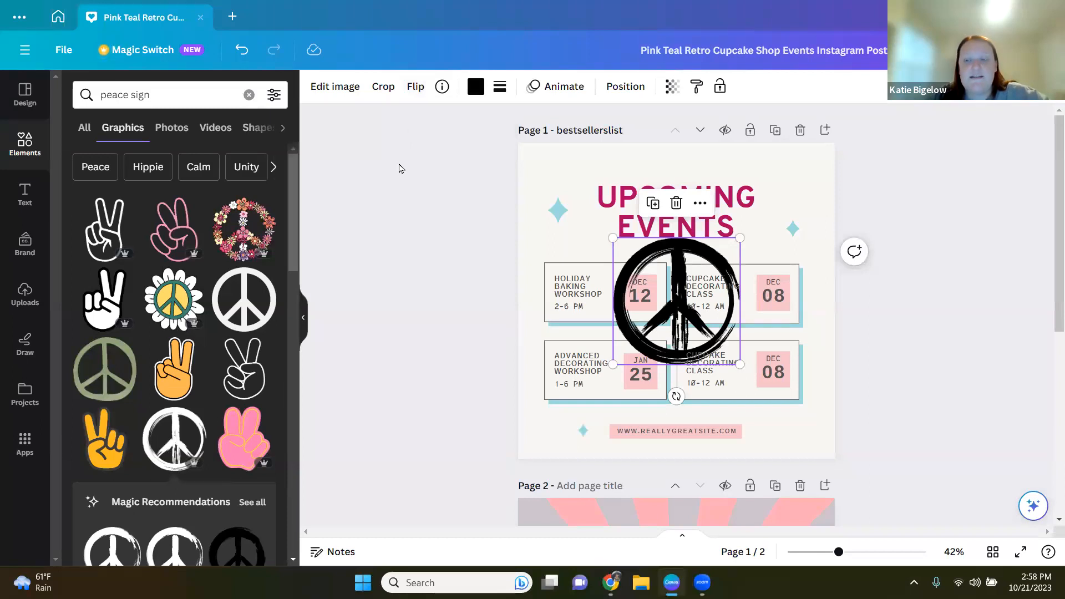
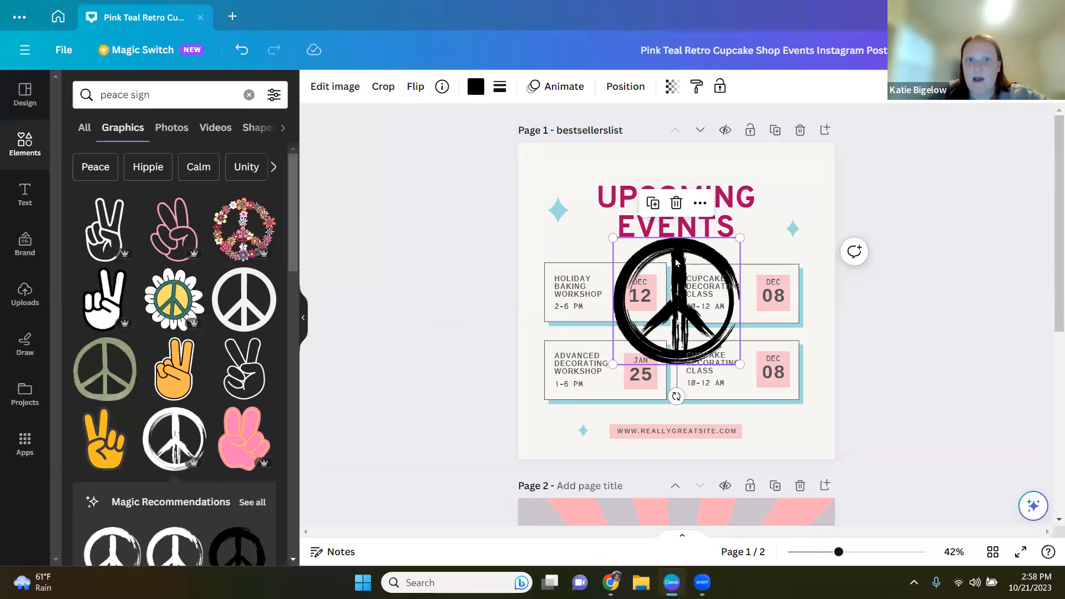
Step: Open and review the peace sign graphic's info details, including its title and keywords
left_click(442, 87)
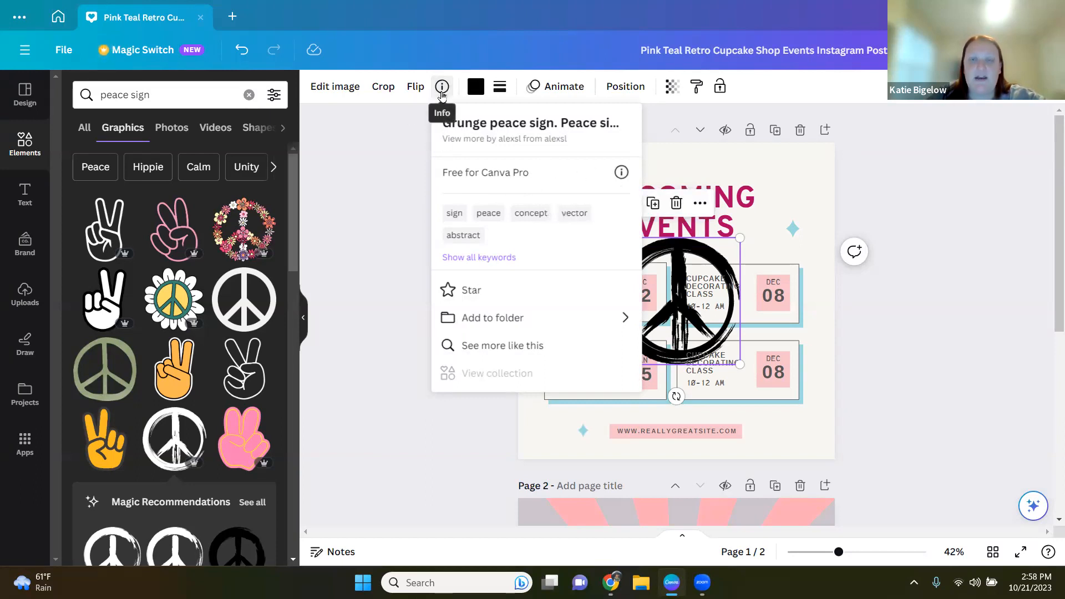
left_click(374, 173)
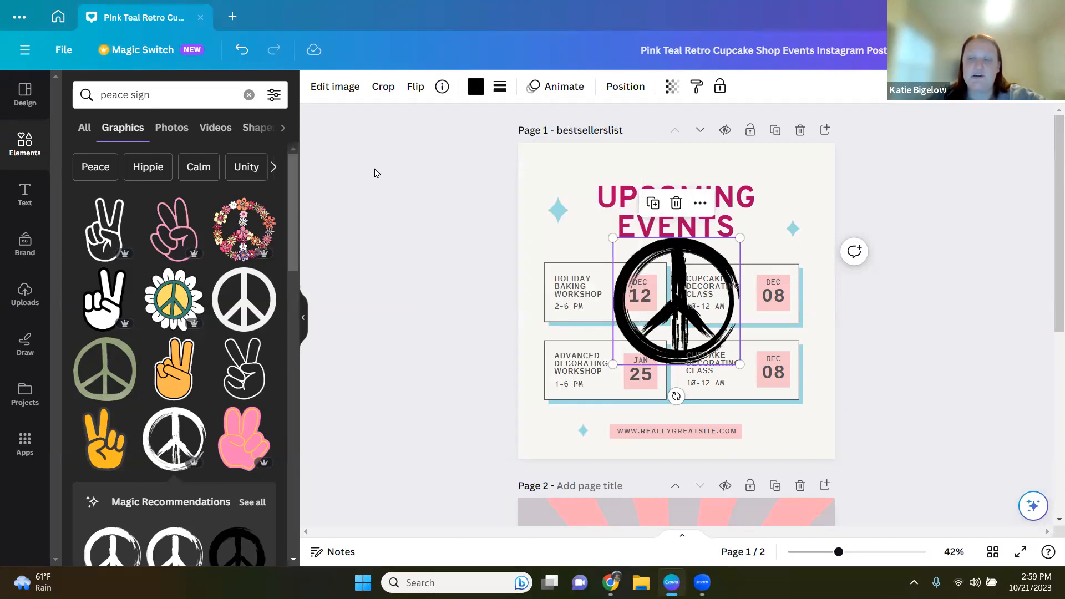
left_click(442, 87)
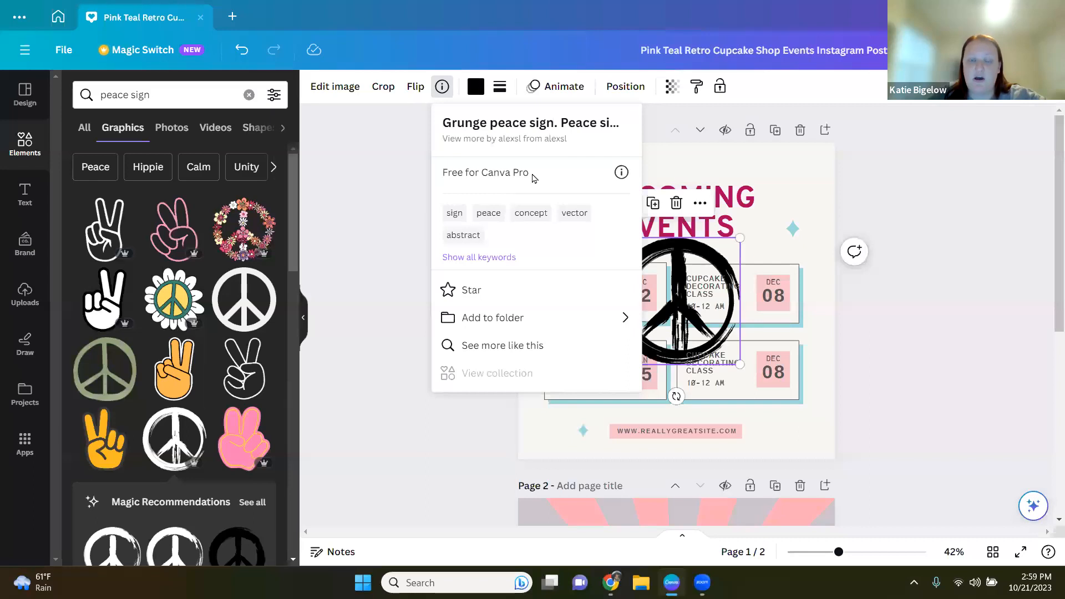
left_click(344, 201)
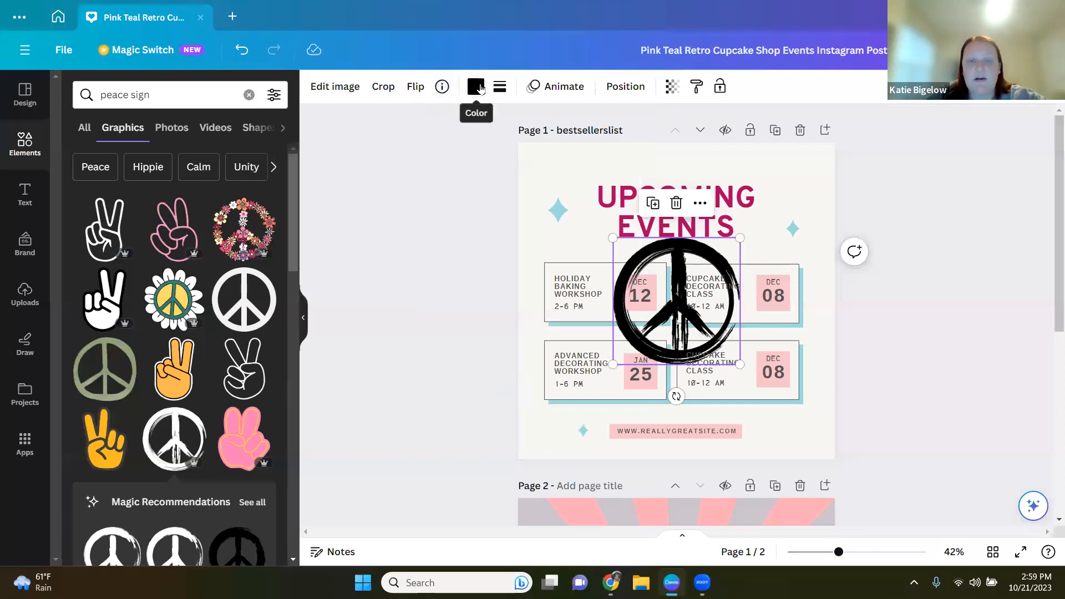
Step: Recolour the peace sign with the green brand kit colour #509e2f
left_click(476, 87)
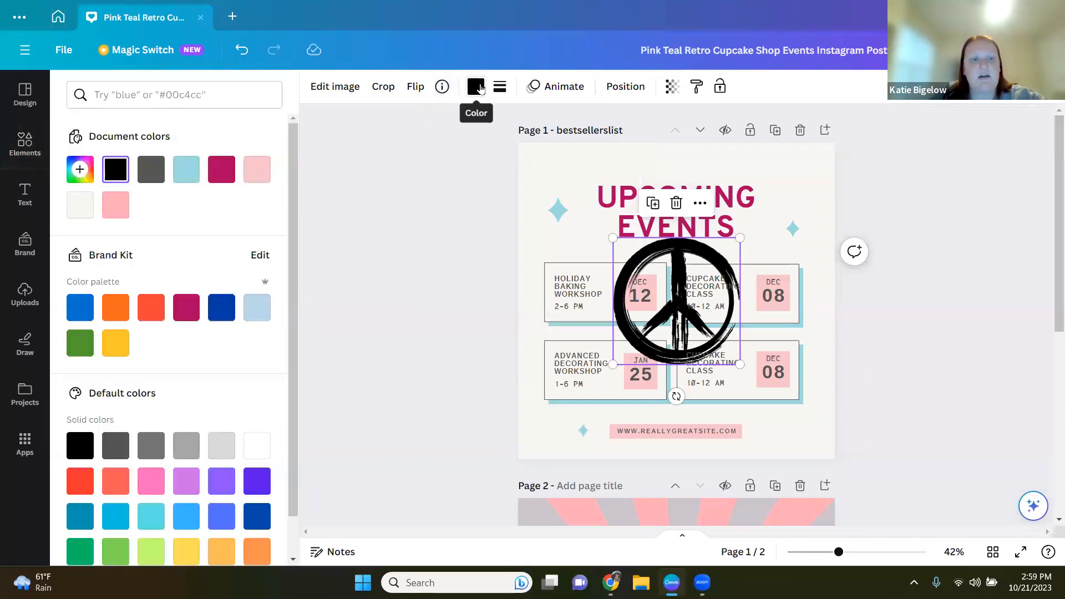
left_click(77, 347)
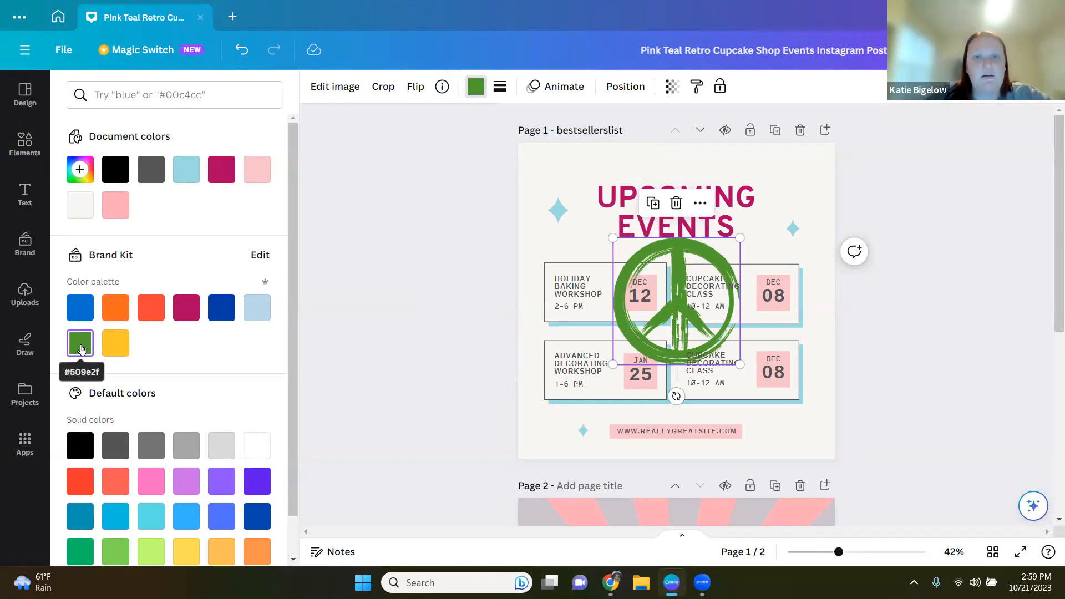
Step: Try a solid border on the peace sign and reset the border weight to 0
left_click(499, 89)
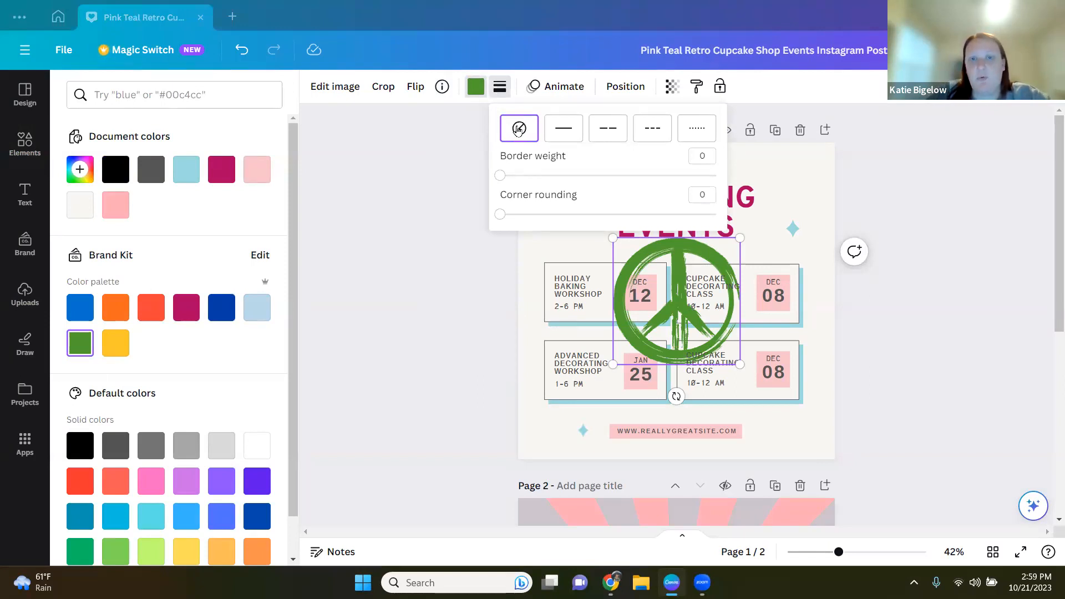
left_click(562, 134)
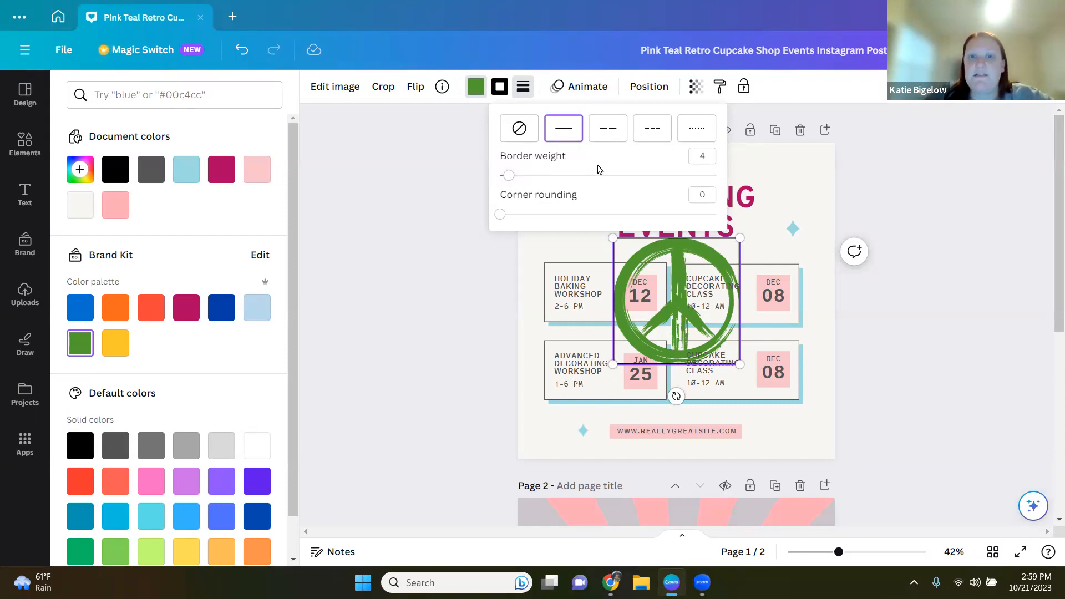
left_click_drag(501, 215, 447, 231)
left_click_drag(508, 175, 490, 190)
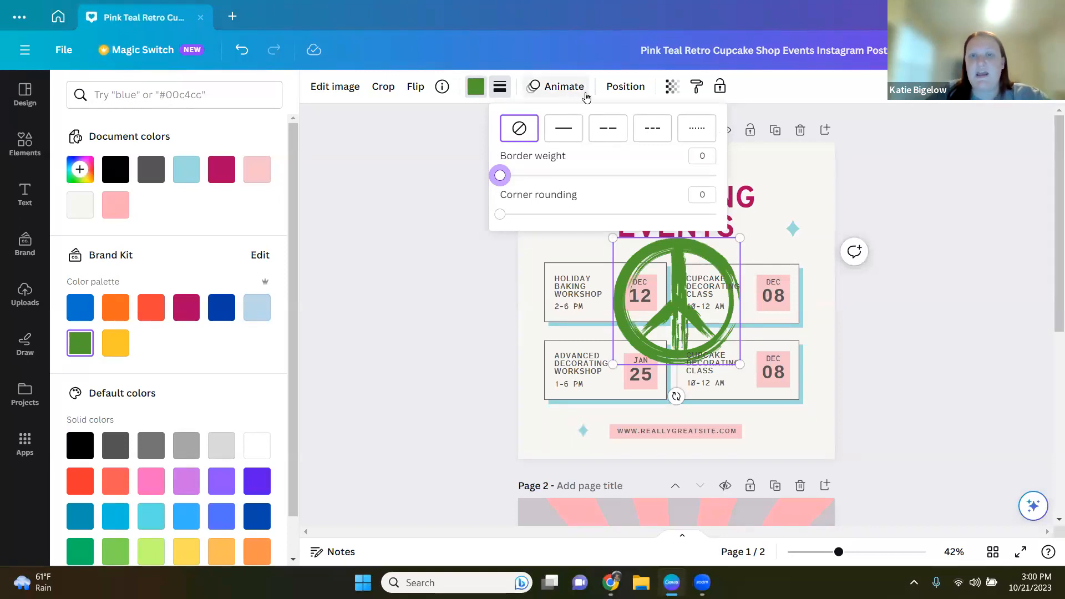
Step: Try moving the peace sign backward and to the back, then bring it to the front
left_click(627, 89)
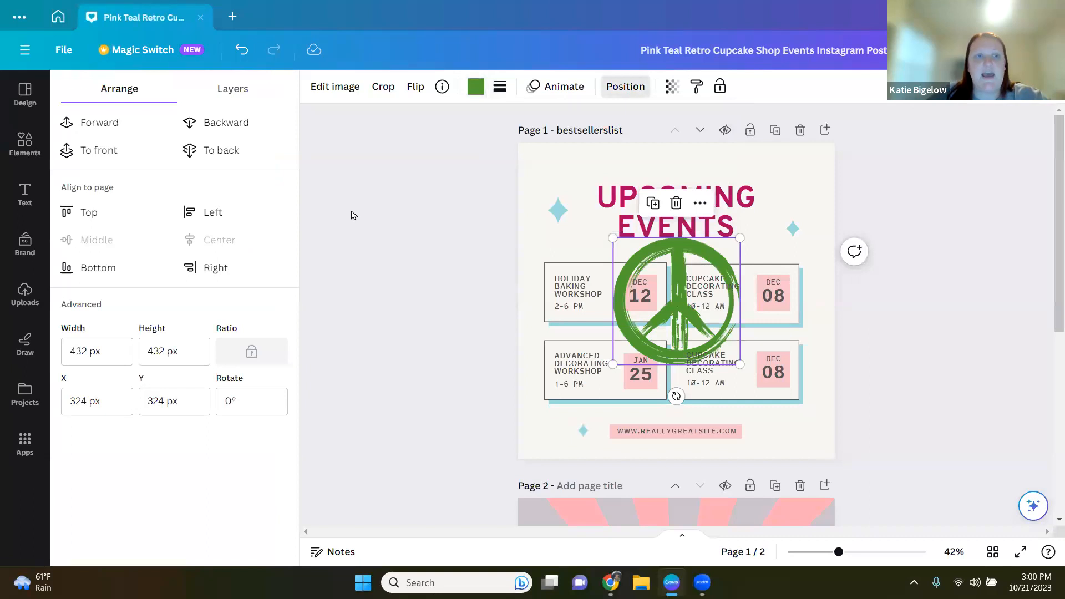
left_click(230, 126)
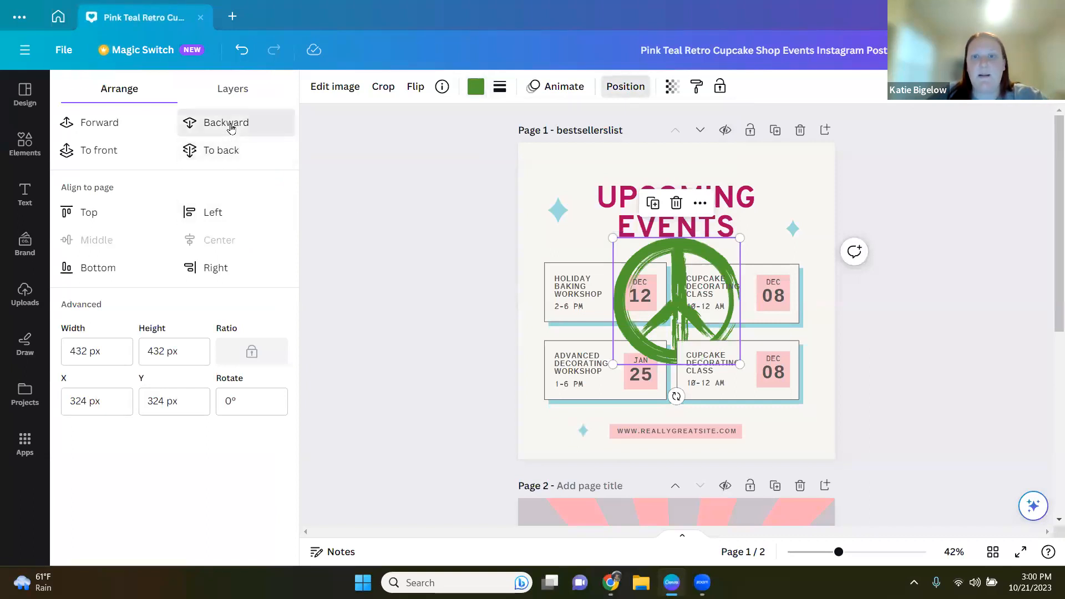
left_click(236, 150)
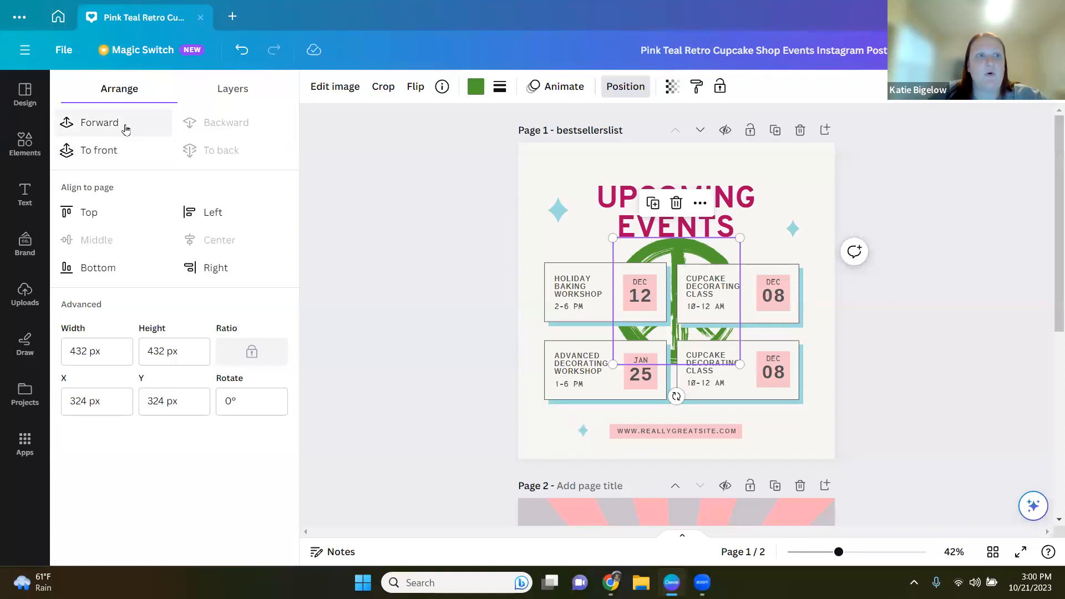
left_click(110, 152)
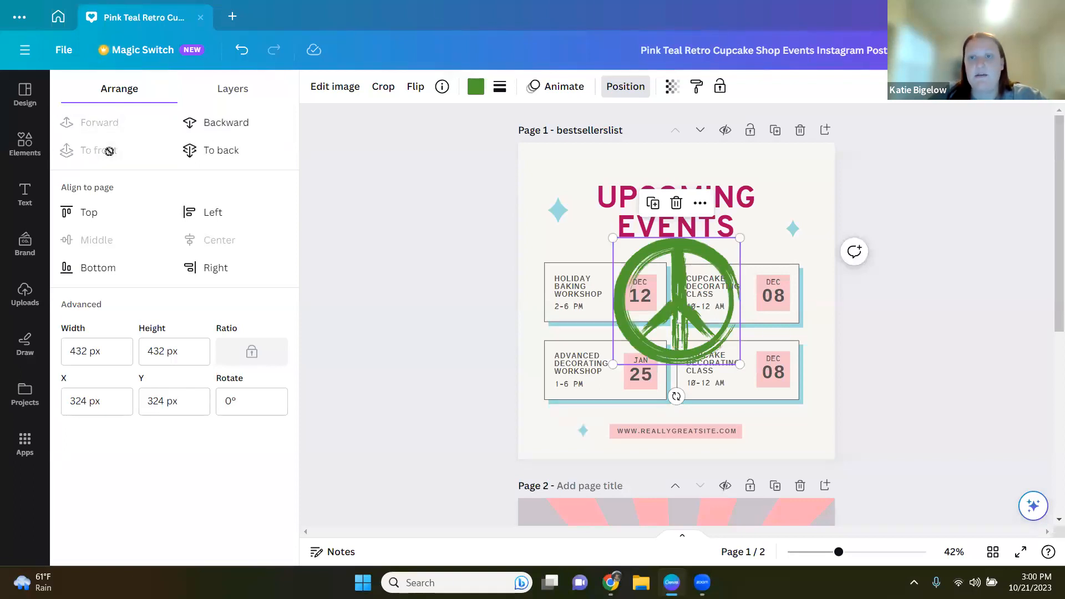
Step: Move the peace sign toward the top-left corner of the post and delete it
left_click(696, 87)
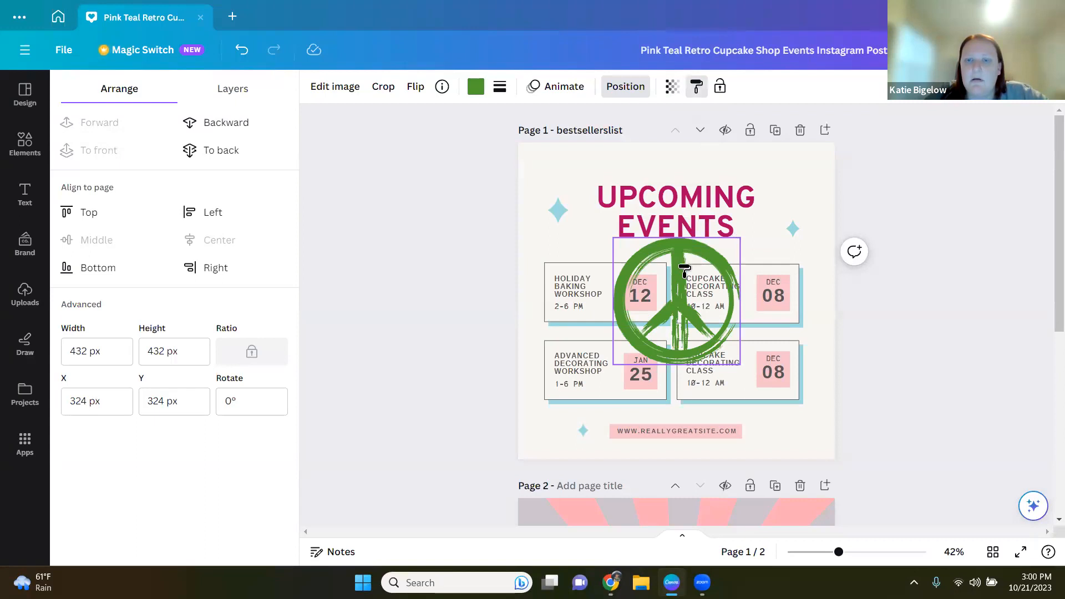
left_click_drag(684, 269, 652, 300)
left_click_drag(642, 284, 589, 164)
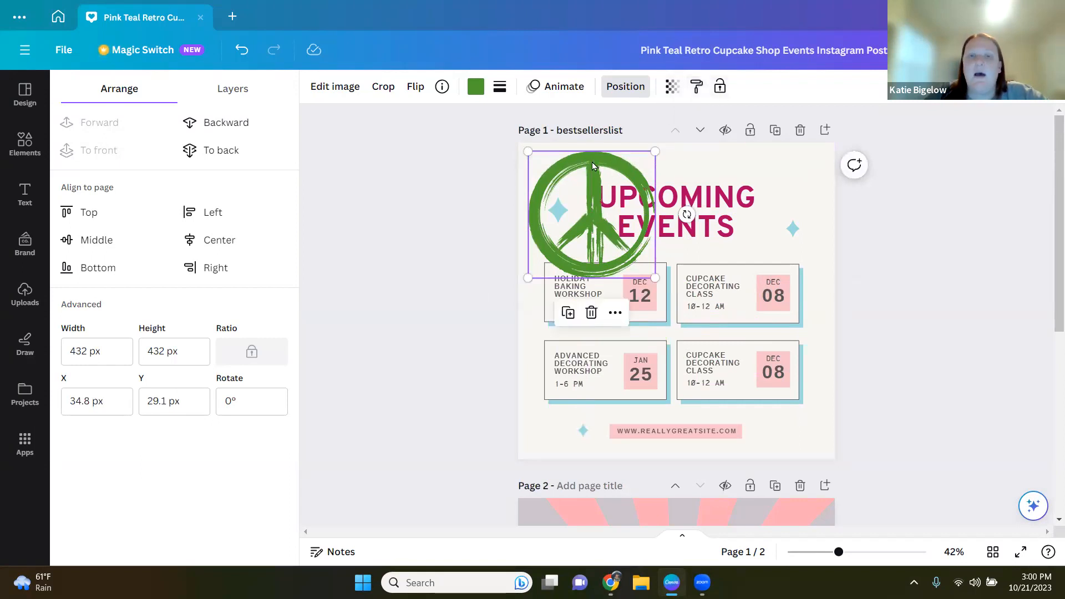
left_click_drag(591, 162, 591, 160)
key("Delete")
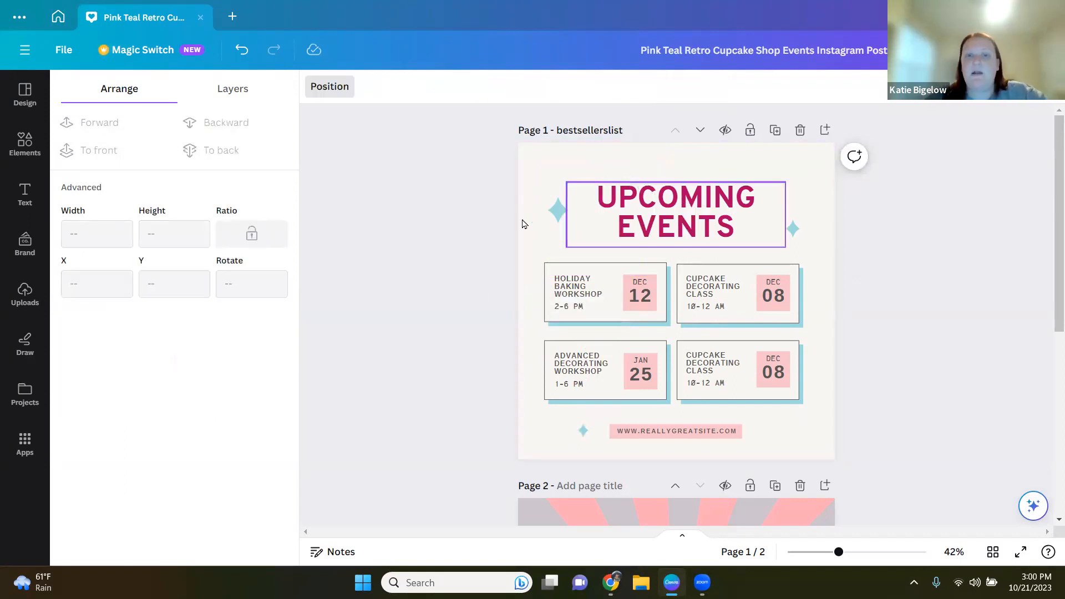
Step: Lock the teal sparkle beside the title, test selecting it, and unlock it again
left_click(557, 210)
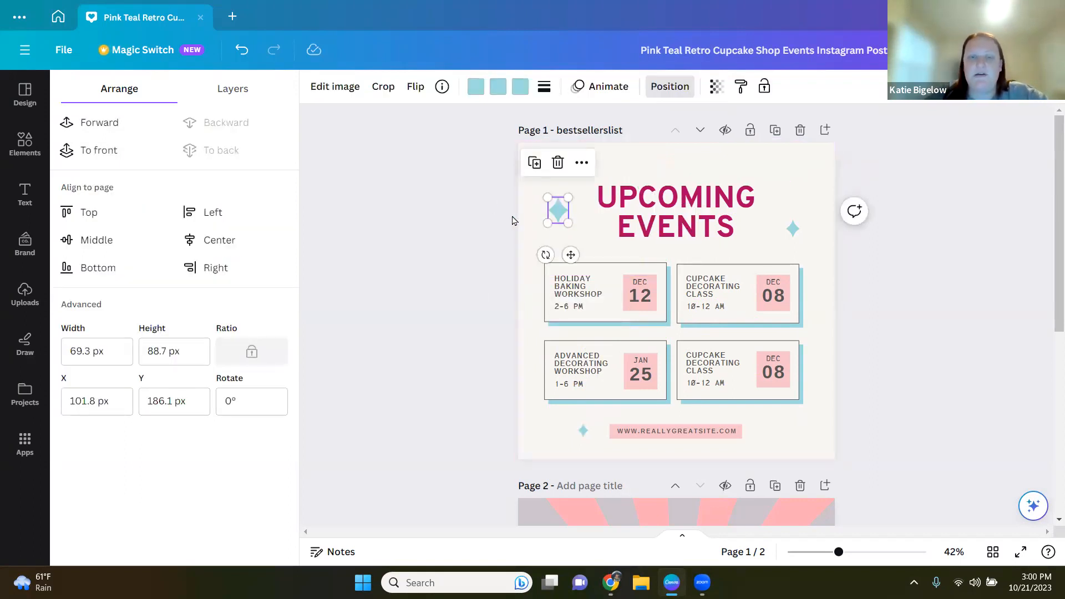
left_click(765, 87)
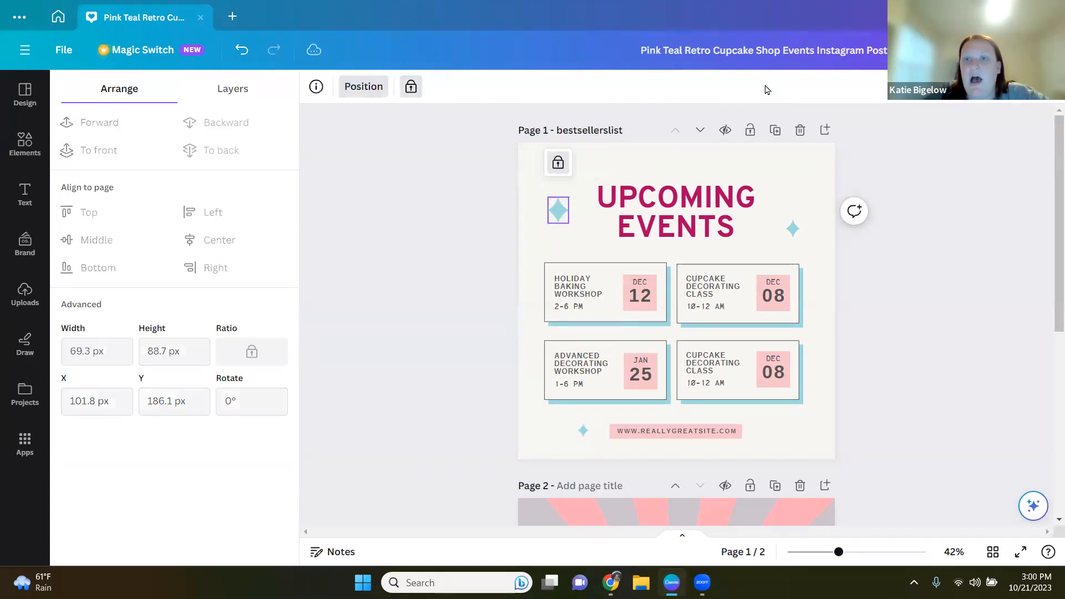
left_click(553, 213)
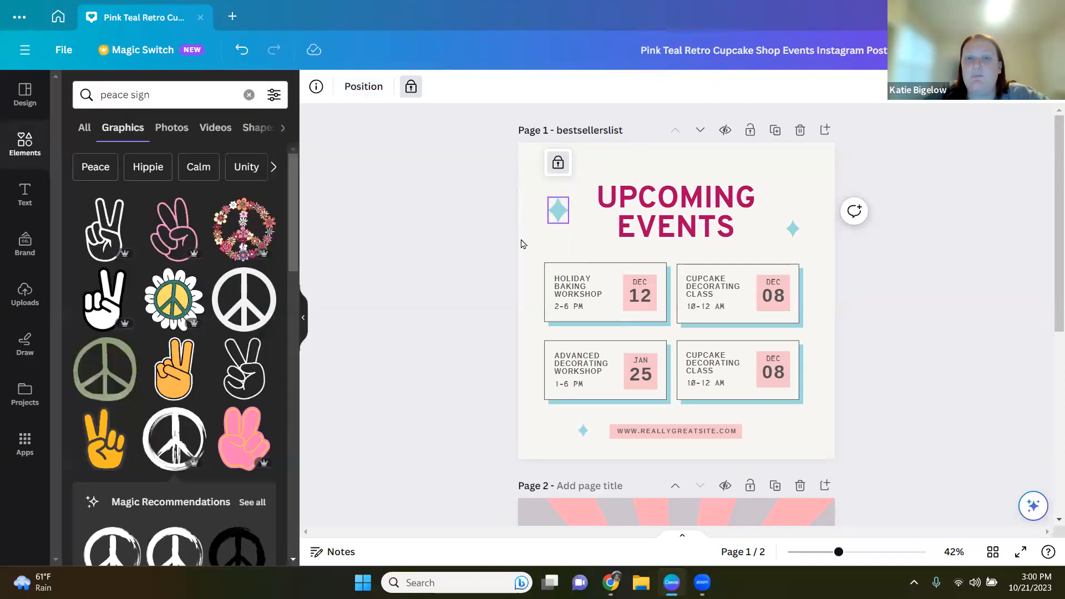
left_click(552, 210)
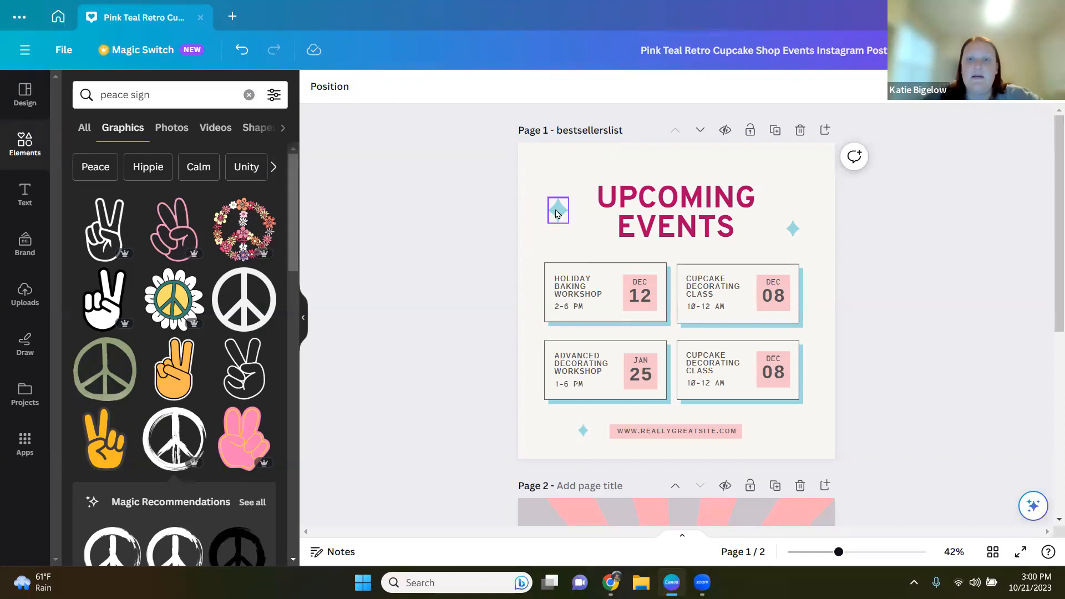
left_click(557, 213)
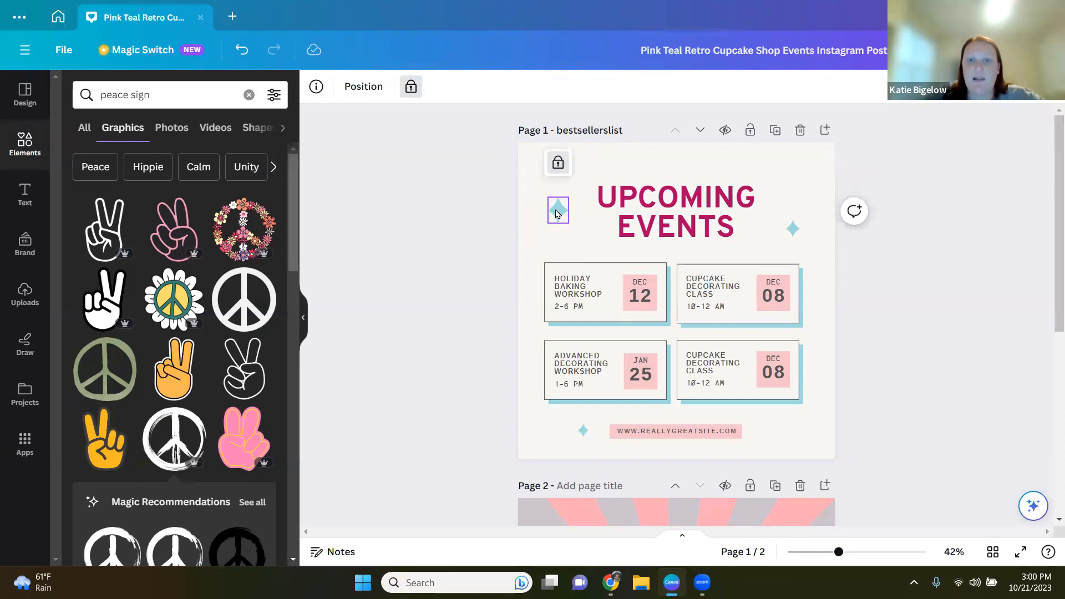
left_click(559, 166)
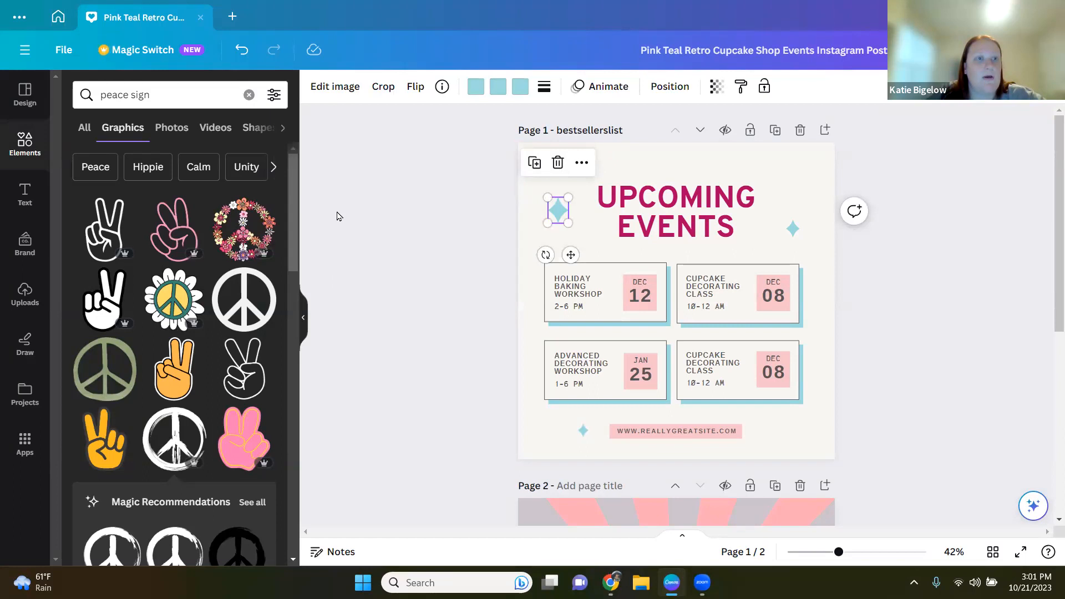
Step: Clear the element search, open the text panel and browse the brand kit styles and font combinations
left_click(249, 95)
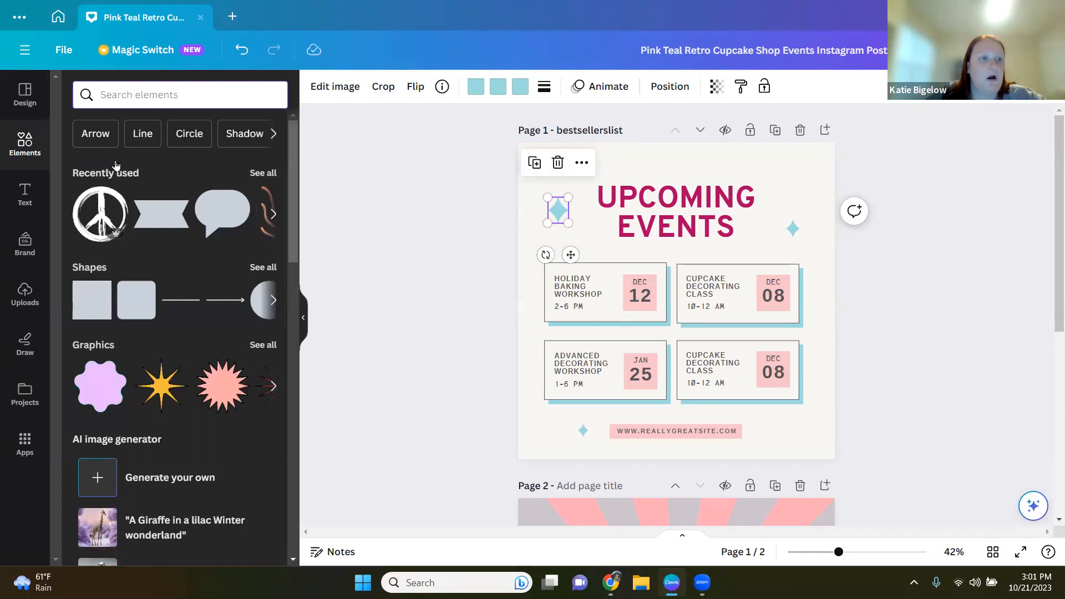
left_click(25, 142)
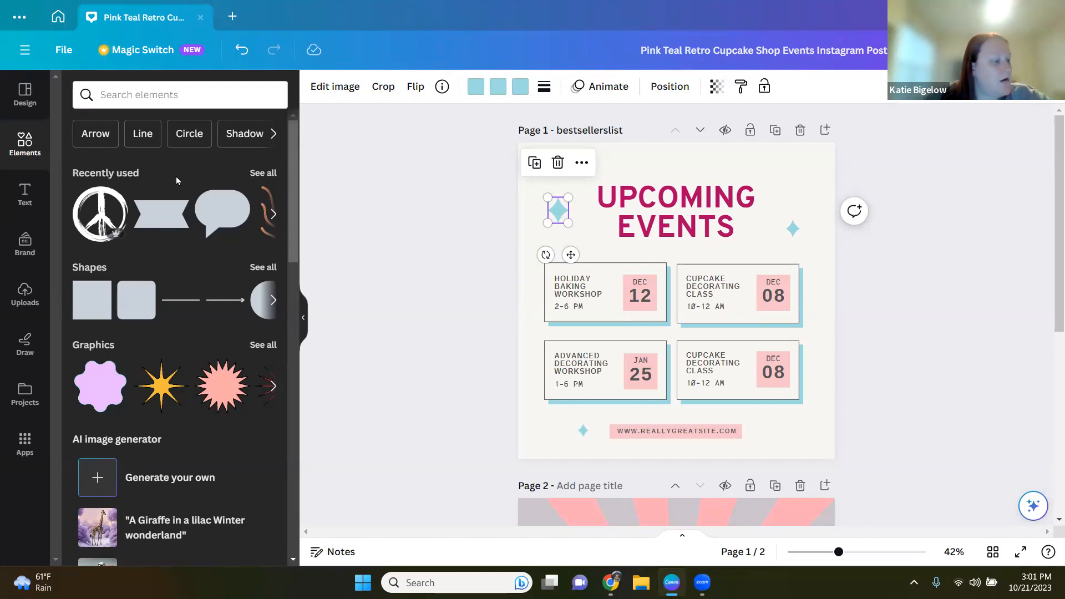
left_click(16, 204)
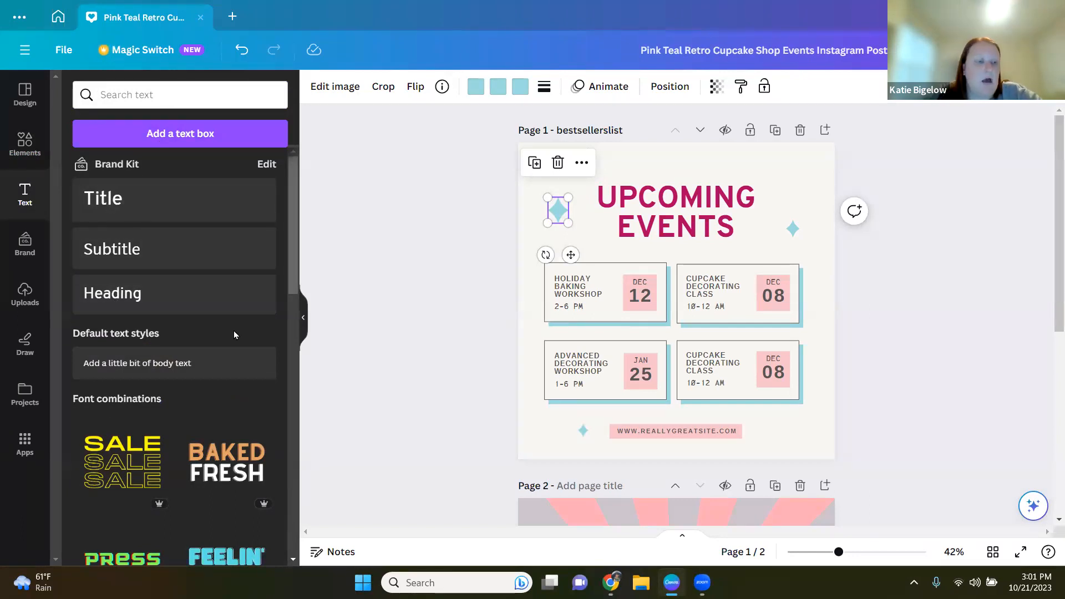
scroll(235, 331, "down", 5)
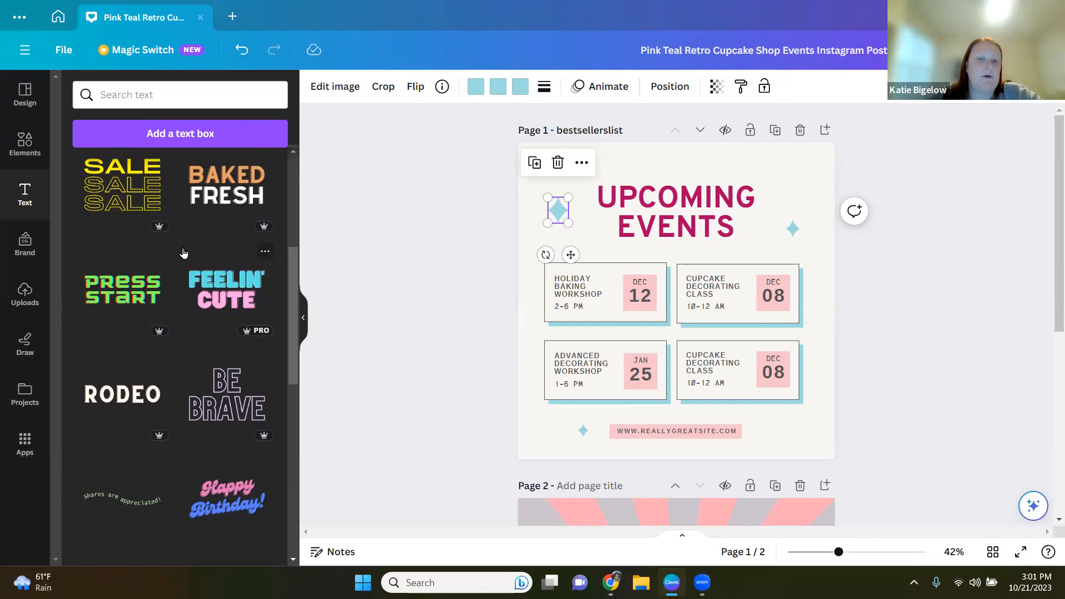
scroll(185, 254, "up", 5)
Step: Search the text styles for meeting
left_click(208, 105)
type("meeting")
key("Return")
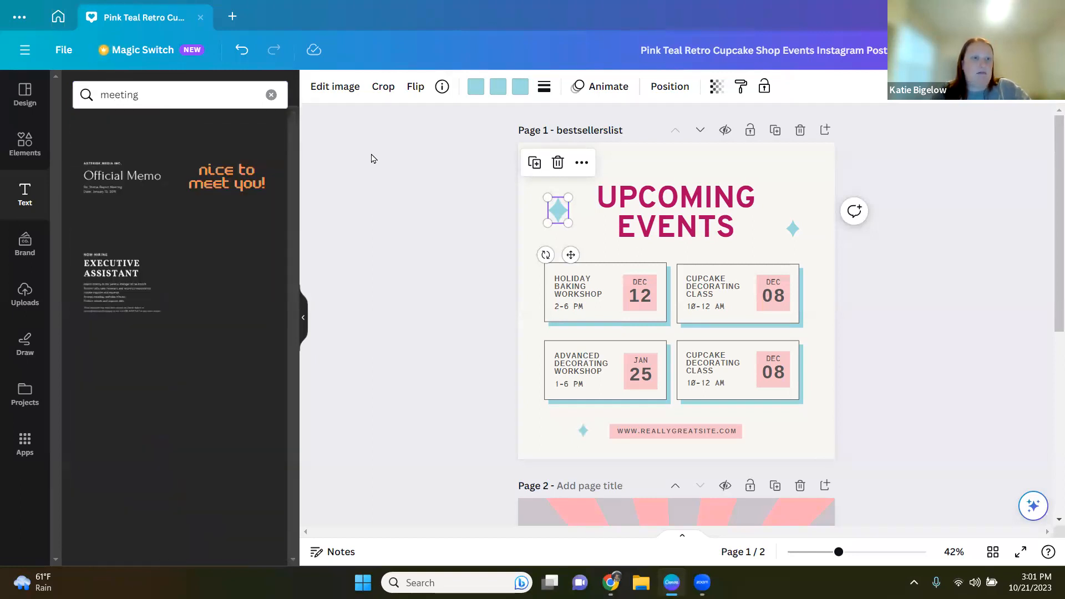
Step: Clear the search, search the text styles for peace sign and browse the font results
left_click(271, 95)
left_click(153, 95)
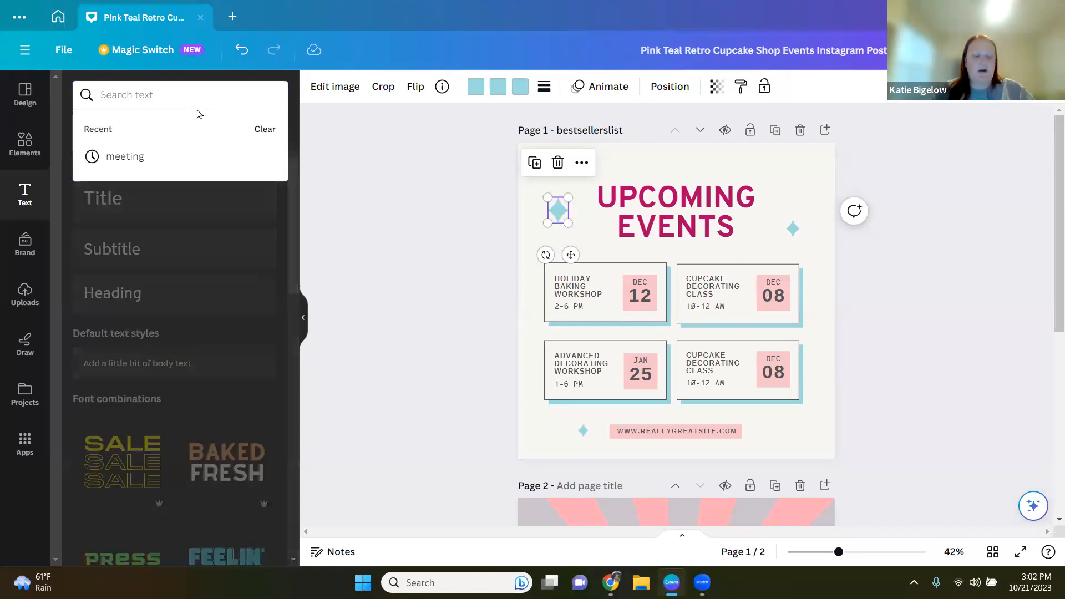
type("peace sign")
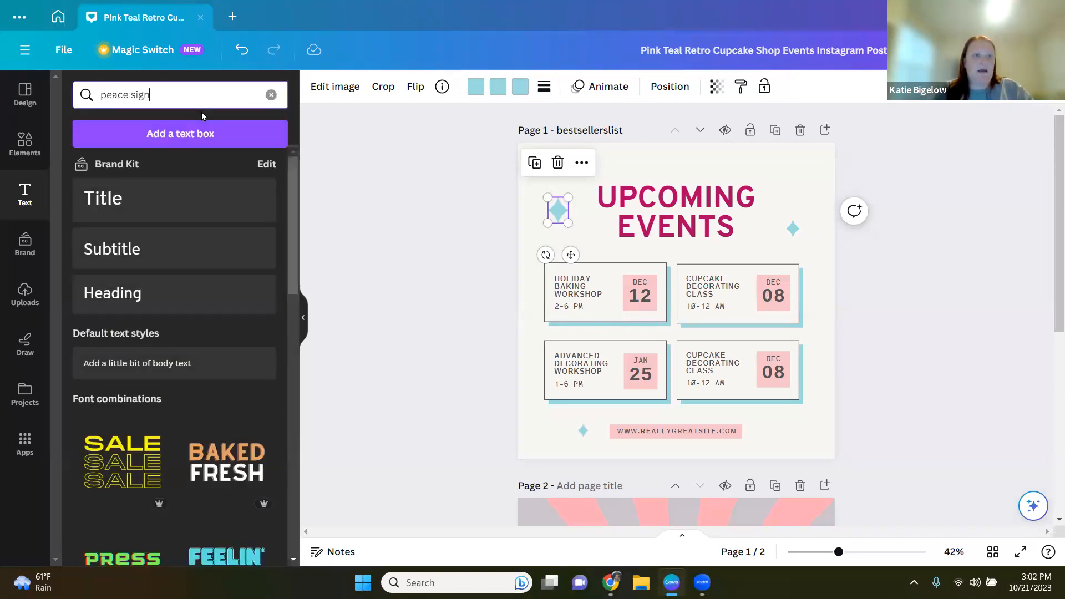
key("Return")
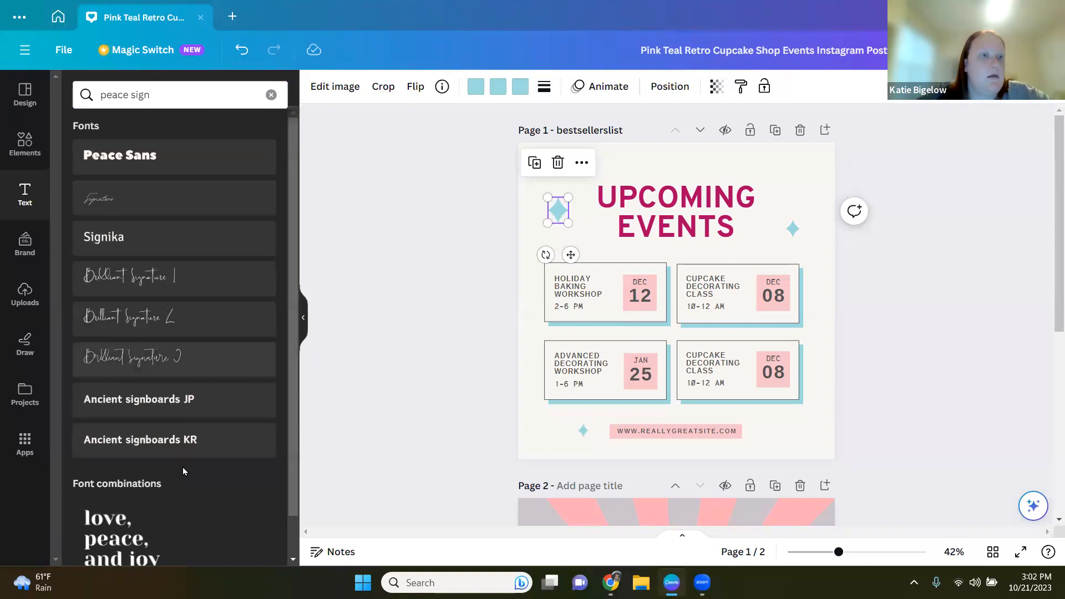
scroll(182, 466, "down", 1)
scroll(182, 466, "up", 1)
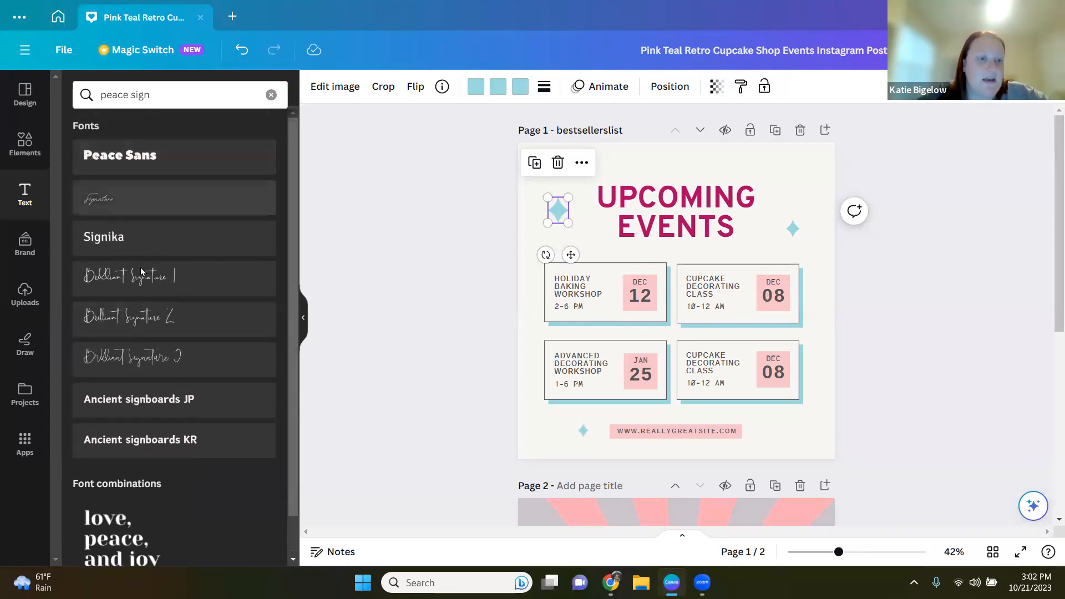
scroll(191, 511, "down", 1)
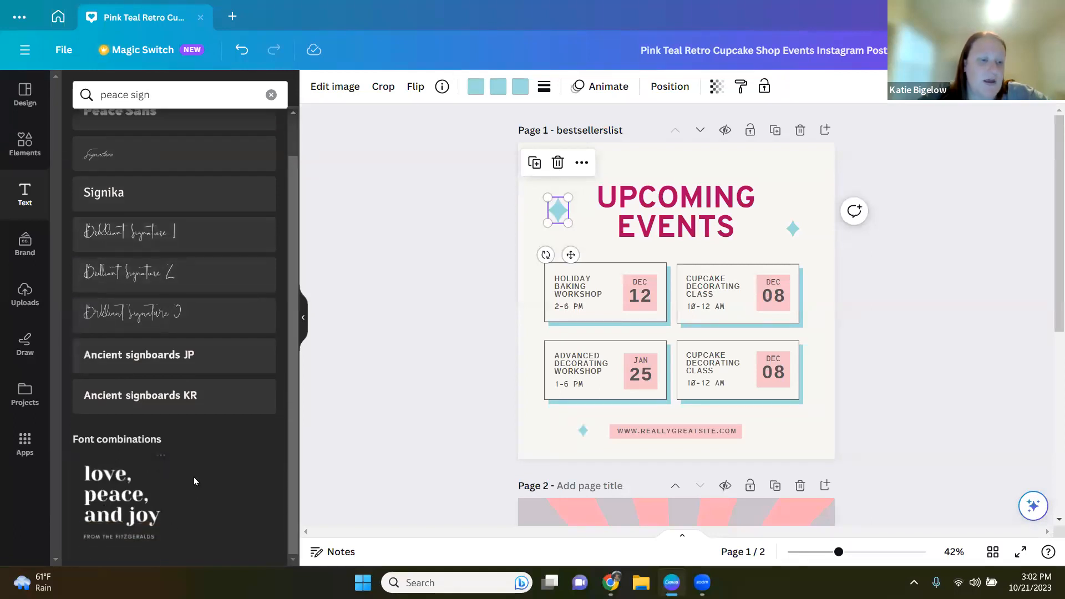
scroll(197, 475, "up", 1)
Step: Clear the text search and browse the font combinations
left_click(271, 94)
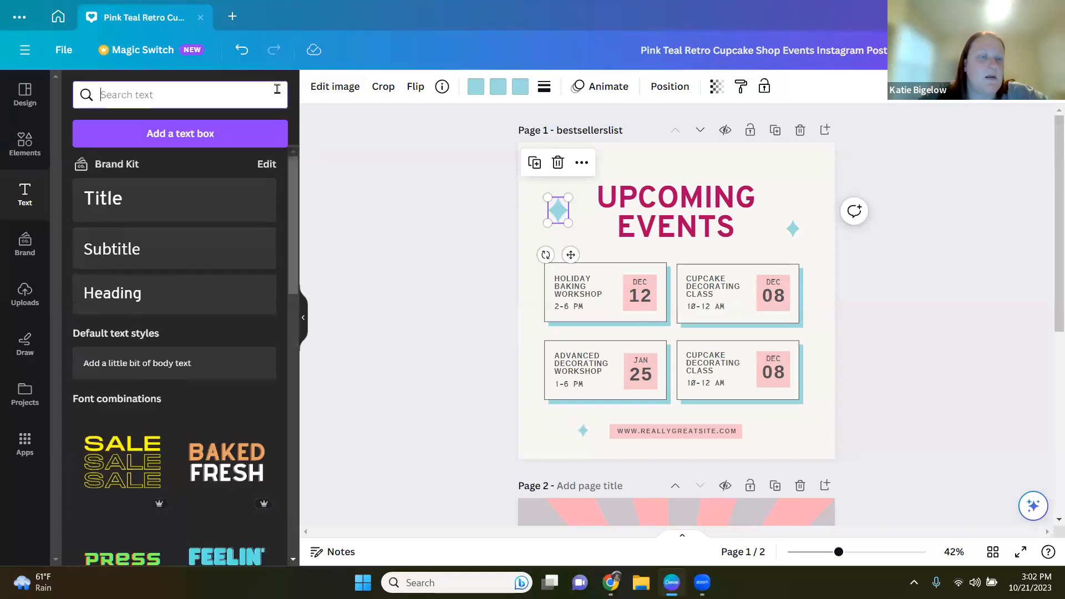
scroll(183, 427, "down", 5)
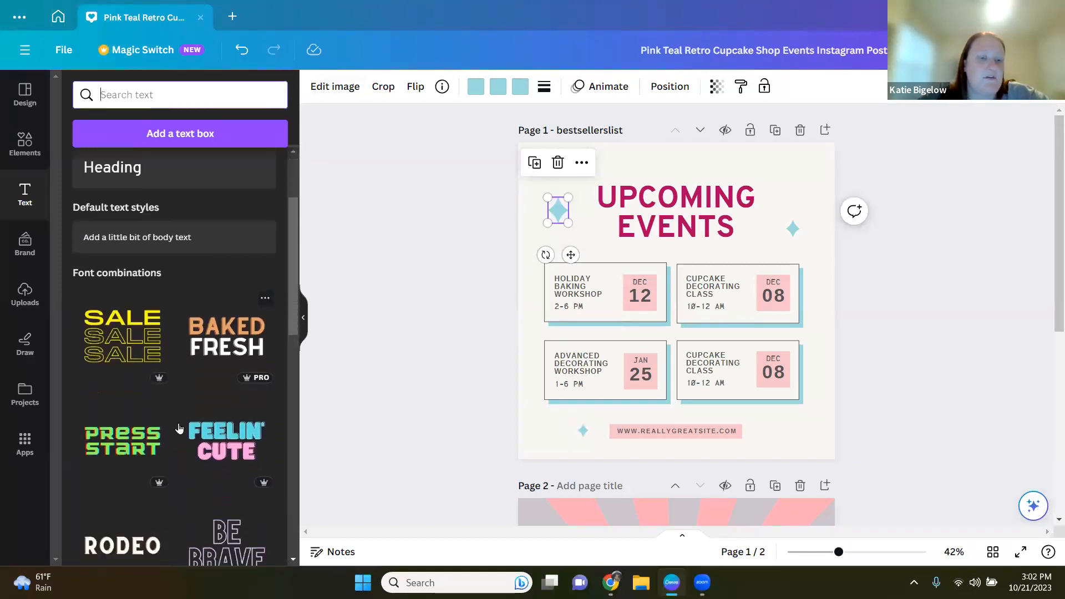
scroll(178, 427, "down", 2)
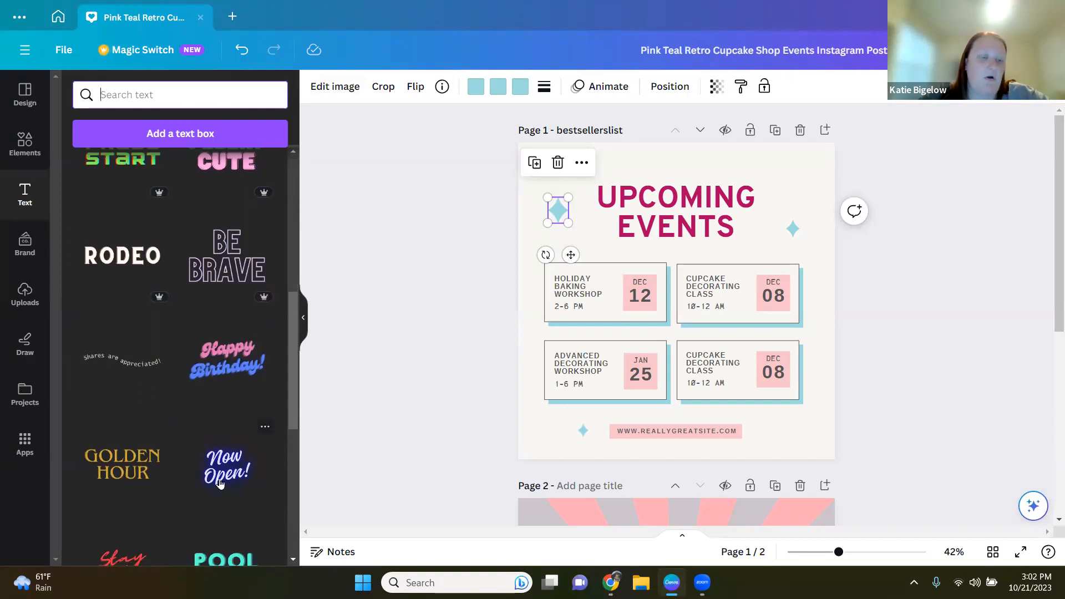
Step: Scroll further through the font combinations in the text panel
scroll(200, 472, "down", 2)
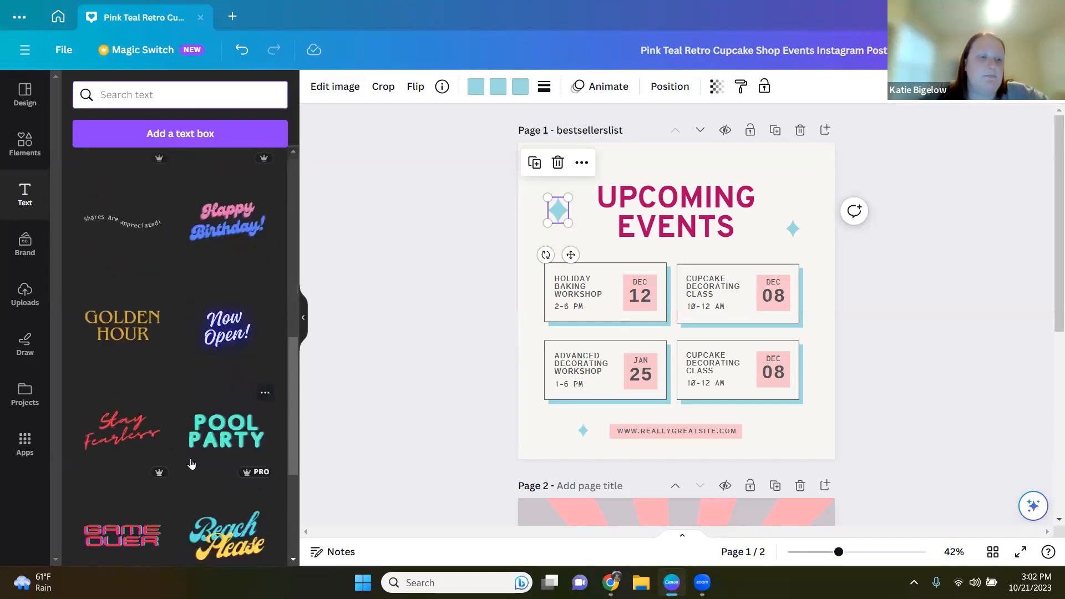
scroll(179, 487, "down", 1)
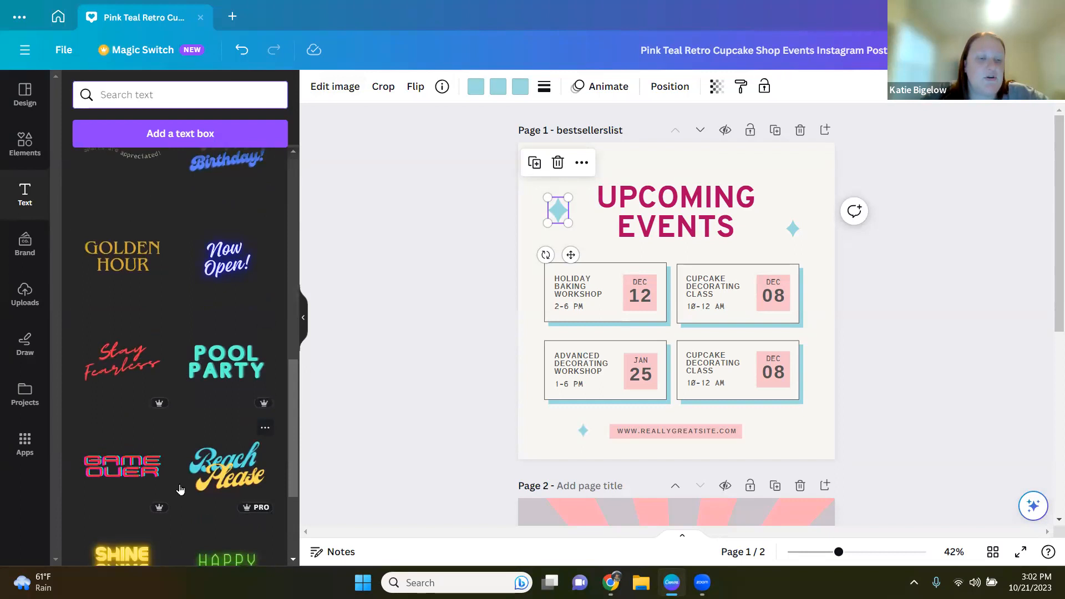
scroll(182, 493, "down", 2)
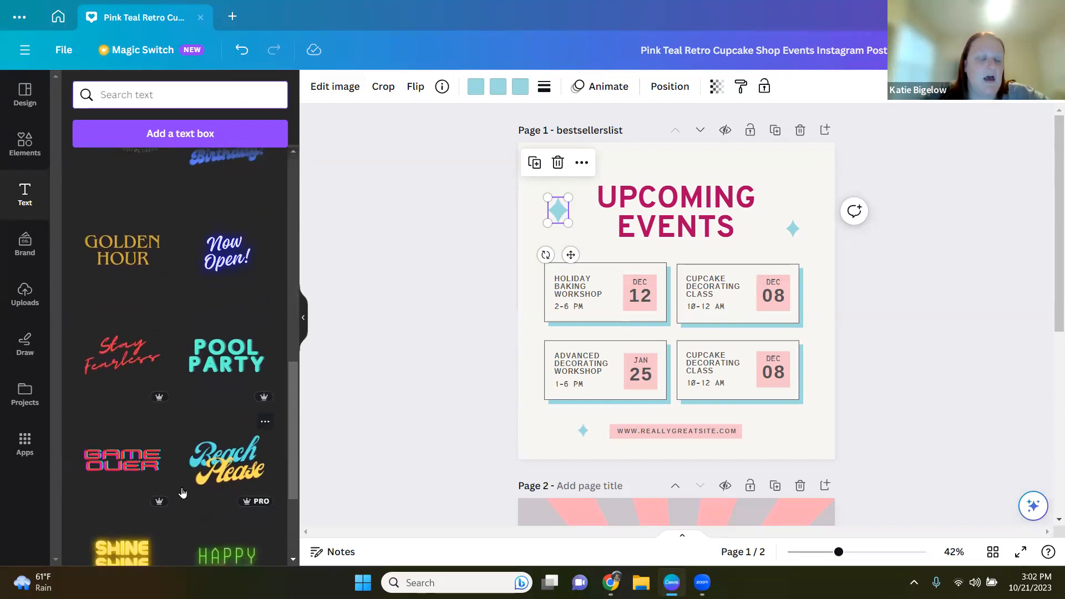
scroll(182, 492, "up", 9)
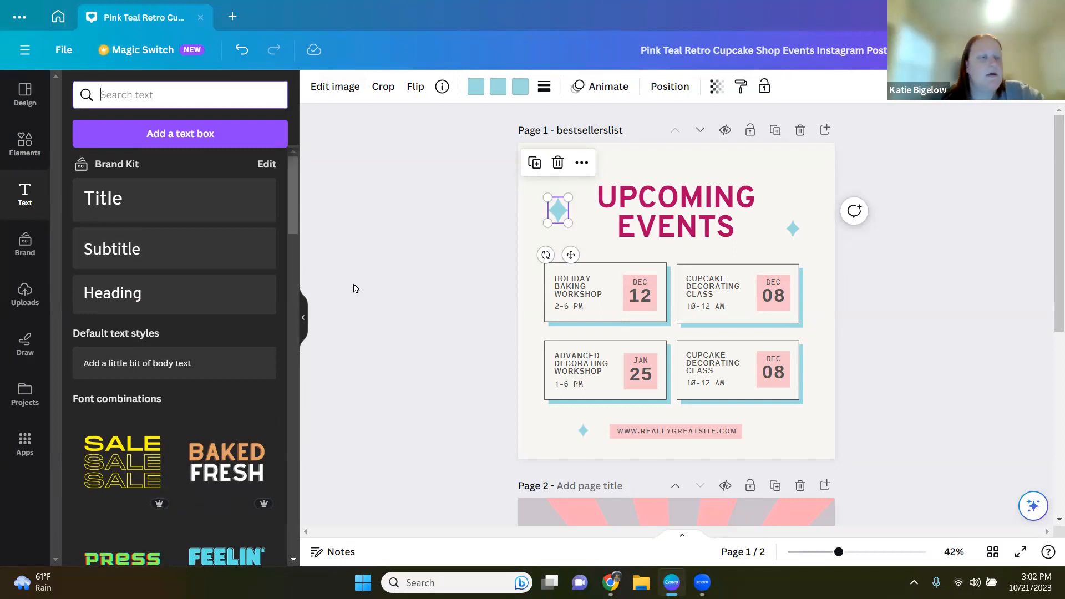
Step: Add a text box to the post and move it to the top, above the UPCOMING EVENTS heading
left_click(202, 133)
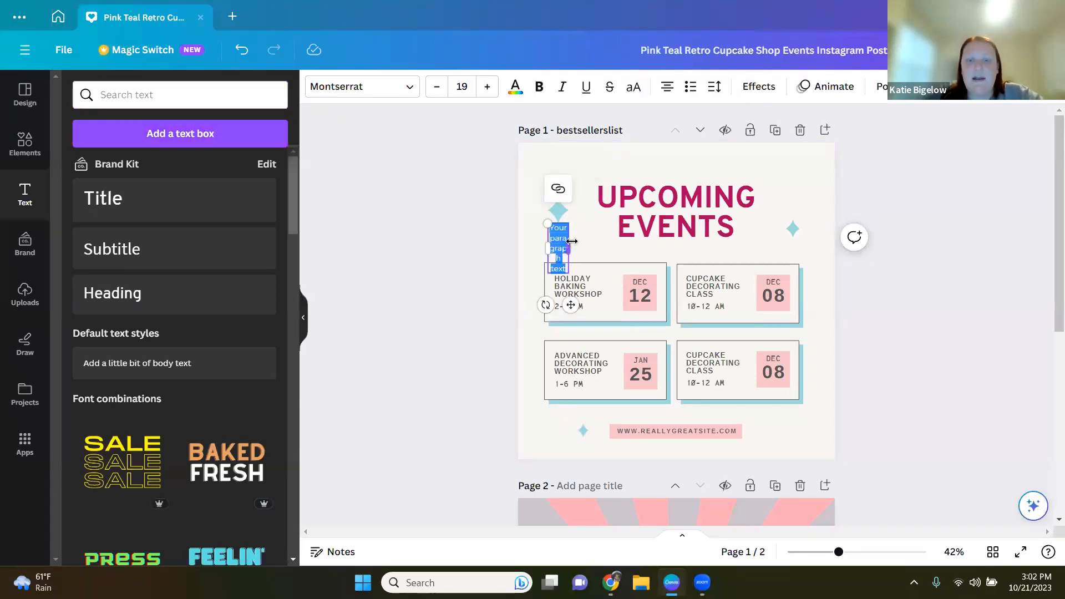
left_click_drag(568, 249, 610, 238)
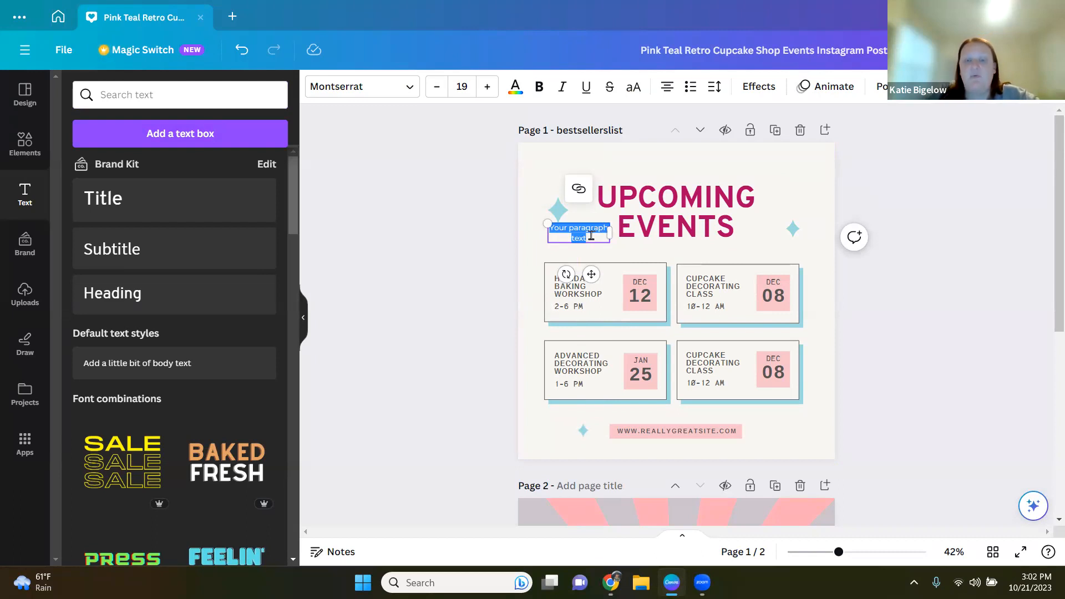
double_click(591, 236)
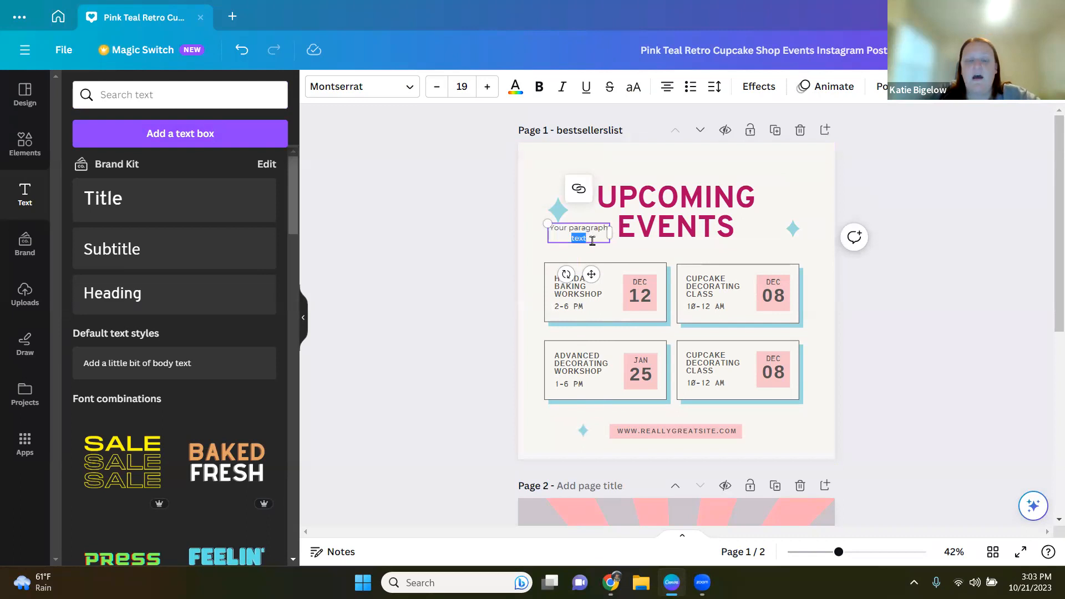
left_click_drag(592, 240, 588, 178)
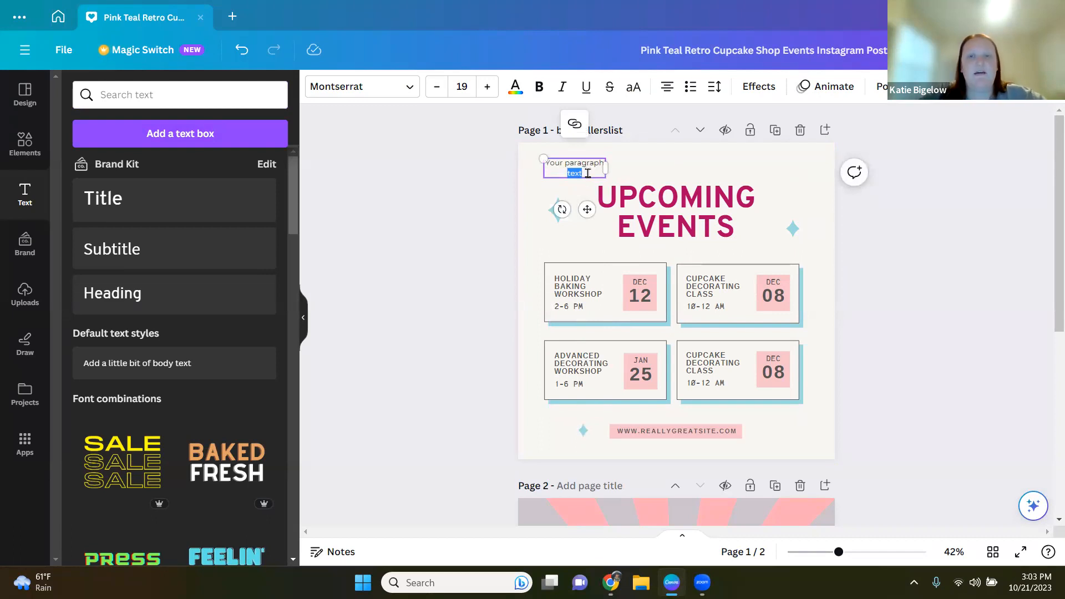
Step: Replace the placeholder text with "Check out our upcoming chapter events!"
key("BackSpace")
key("BackSpace")
key("BackSpace")
key("BackSpace")
key("BackSpace")
key("BackSpace")
key("BackSpace")
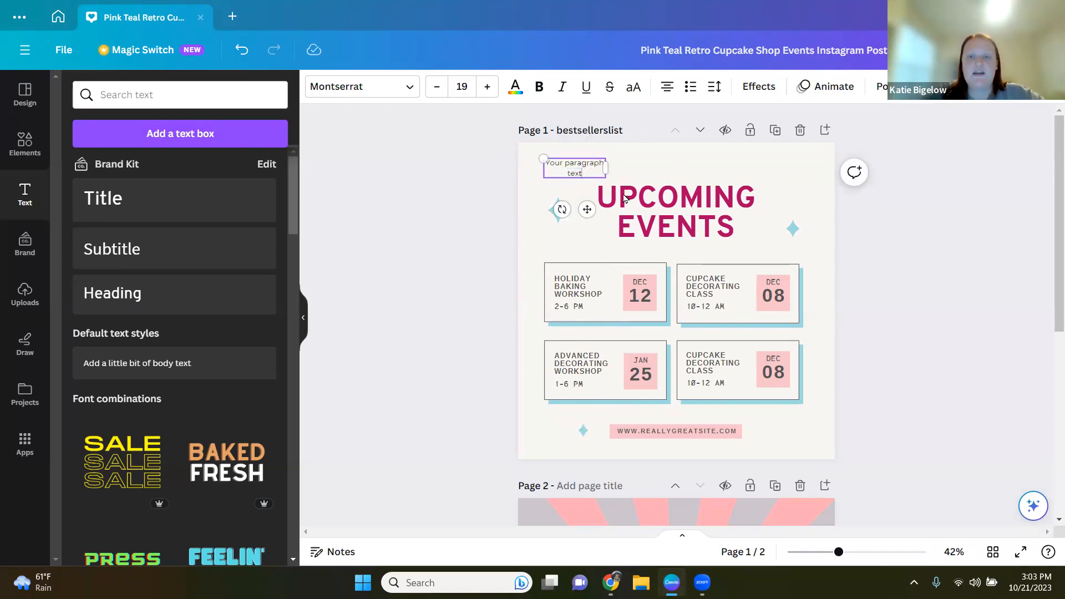
key("BackSpace")
key("BackSpace")
key("BackSpace")
key("BackSpace")
key("BackSpace")
key("BackSpace")
key("BackSpace")
key("BackSpace")
key("BackSpace")
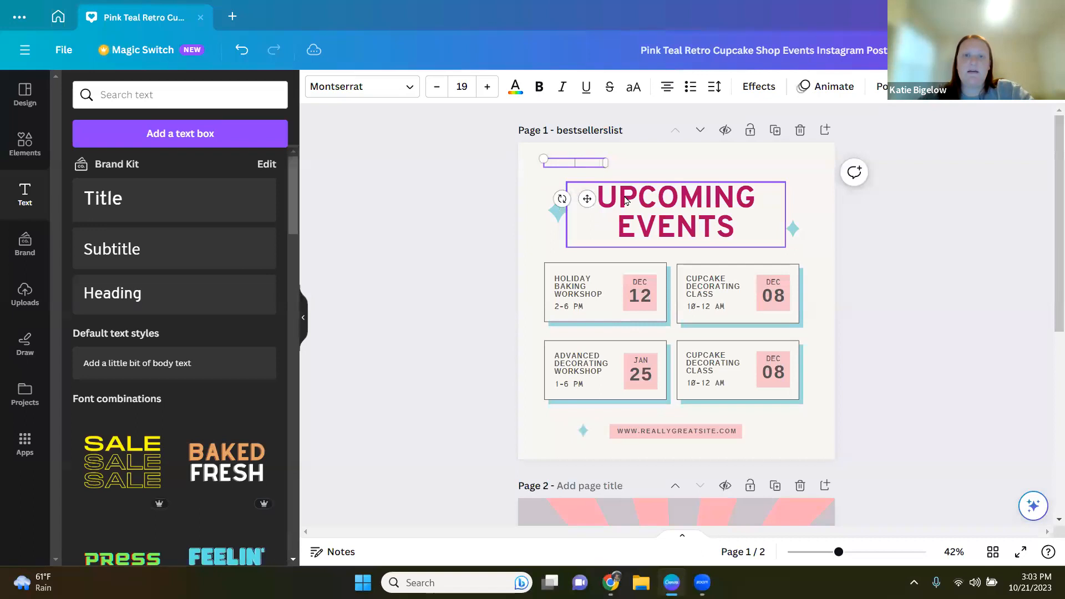
type("Check out our upcoming chaptere")
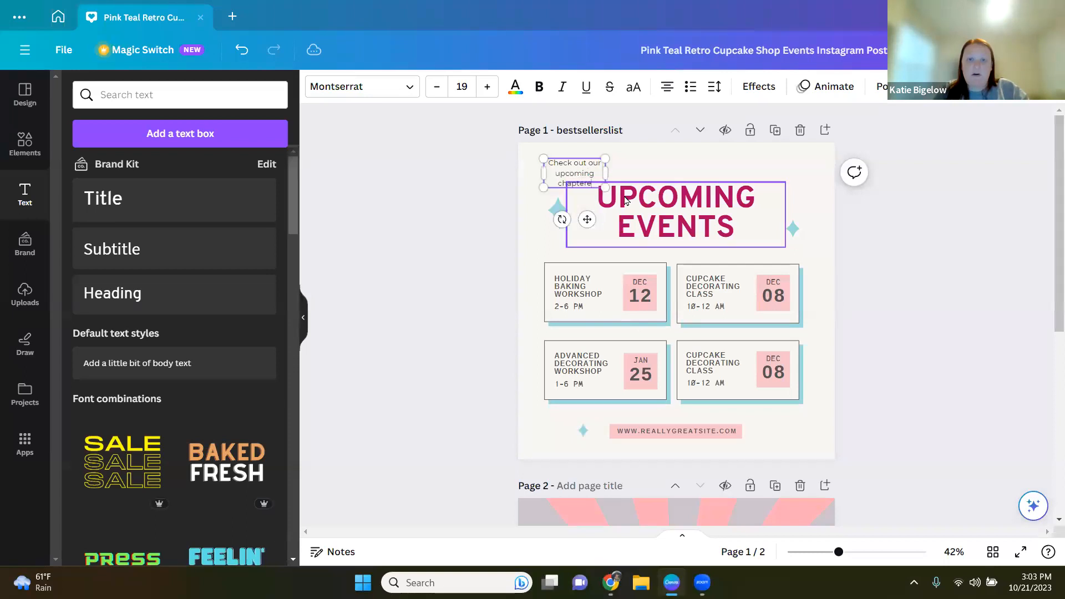
key("BackSpace")
type("events")
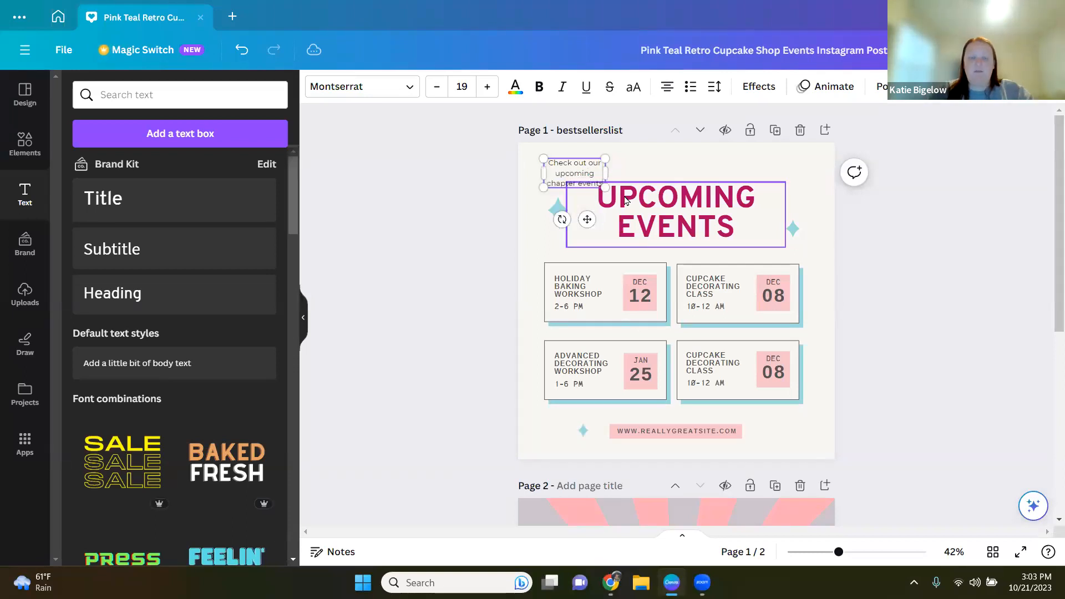
type("!")
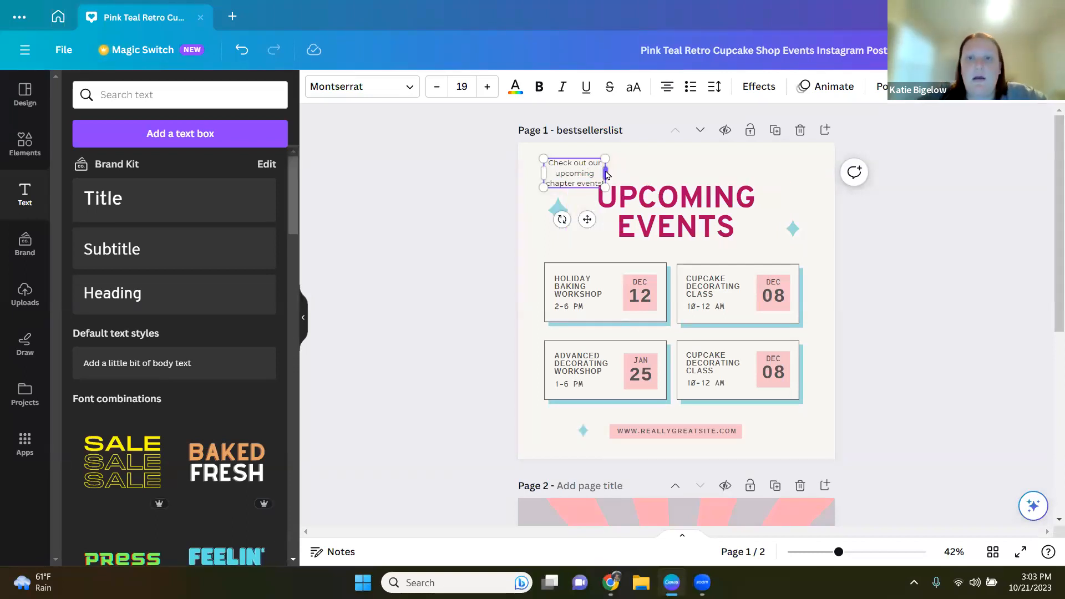
Step: Widen the new text box across the top and set its font to the brand kit font Overpass
left_click_drag(609, 173, 813, 181)
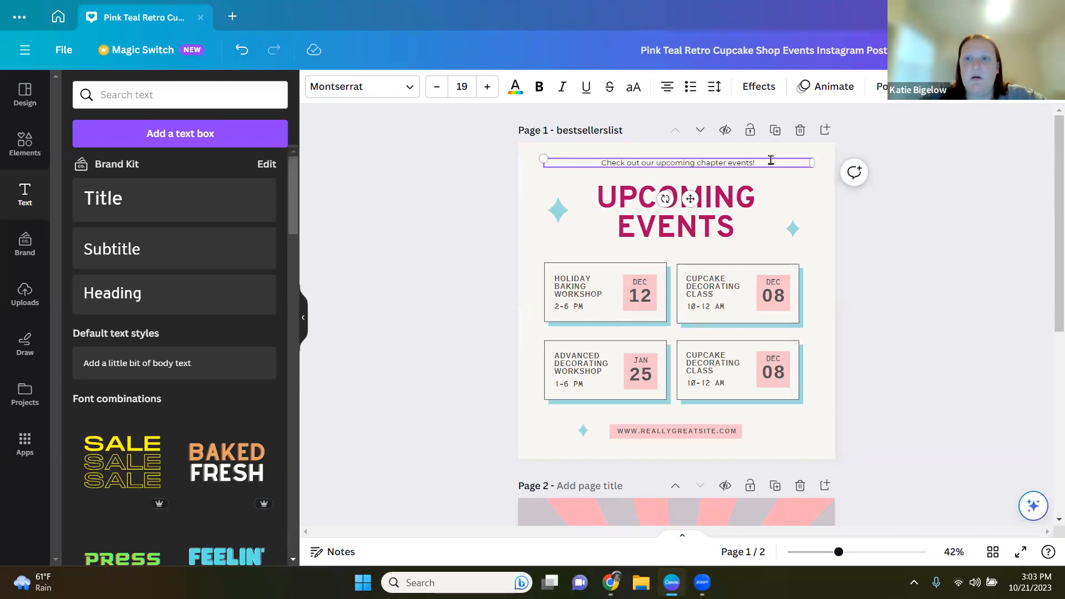
left_click(717, 173)
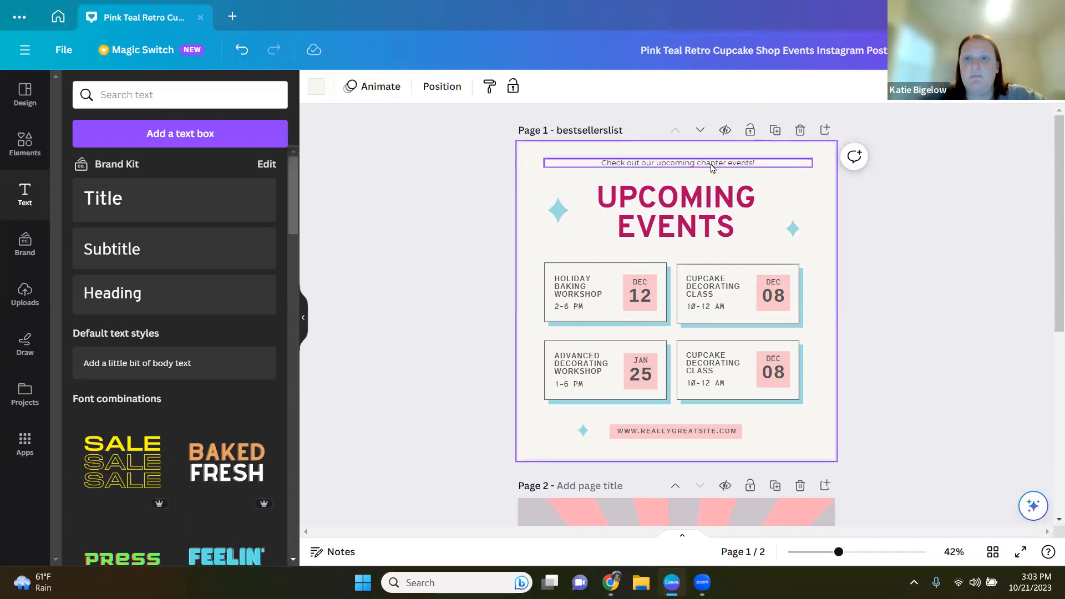
left_click(712, 167)
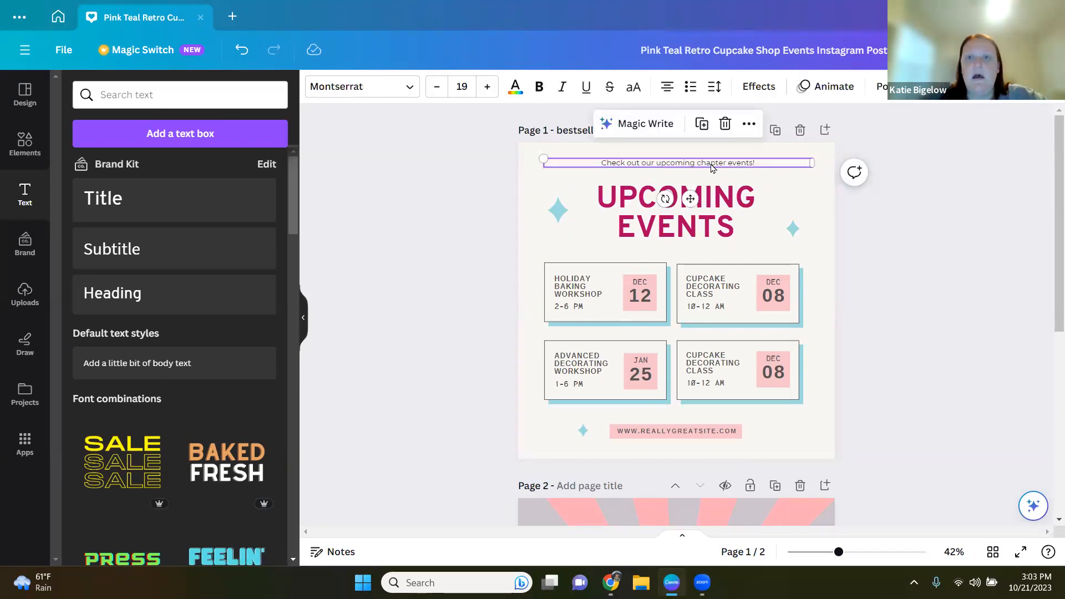
left_click(410, 89)
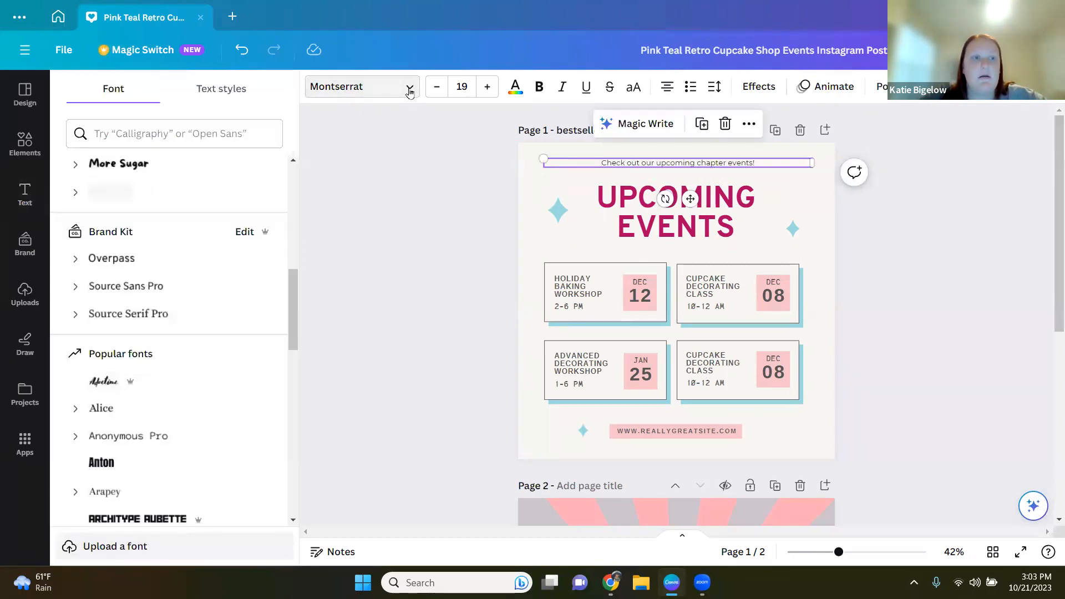
left_click(115, 259)
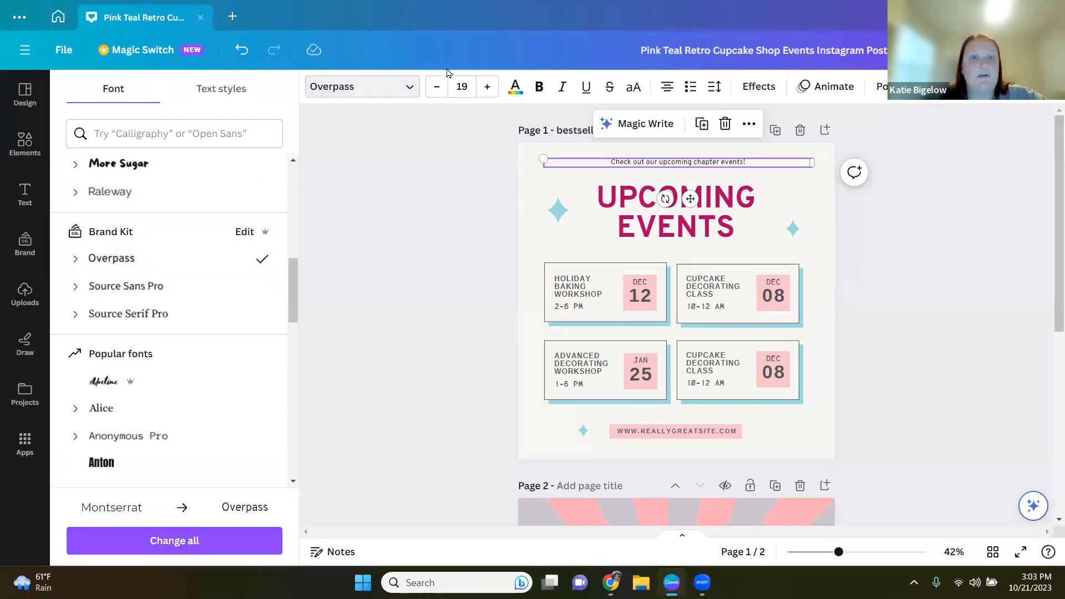
Step: Increase the subtitle's font size to 37
left_click(487, 87)
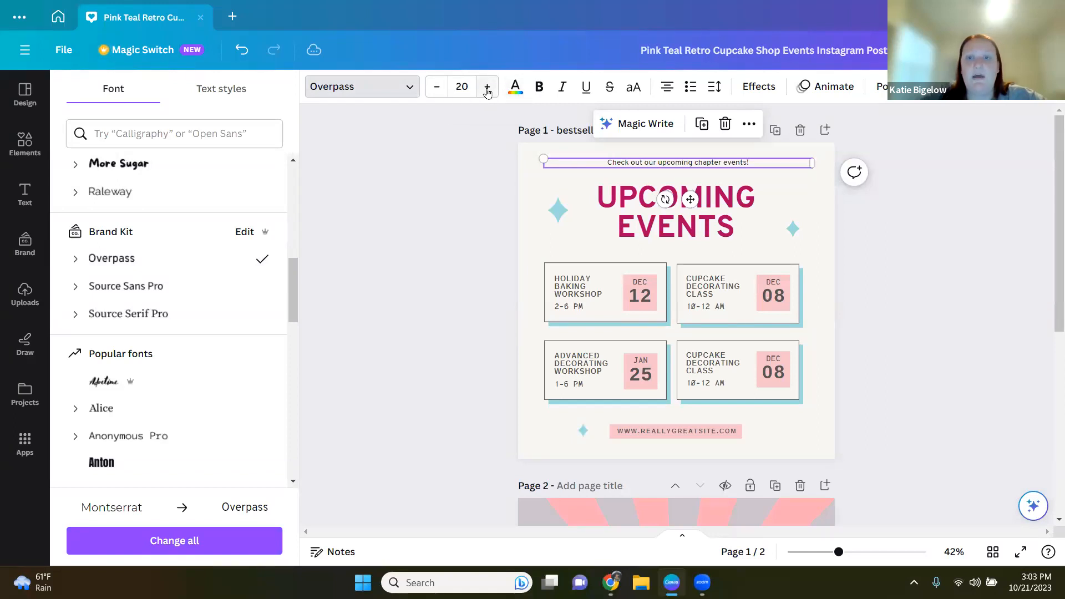
left_click(487, 89)
left_click(487, 88)
left_click(487, 87)
left_click(488, 88)
left_click(488, 88)
left_click(488, 87)
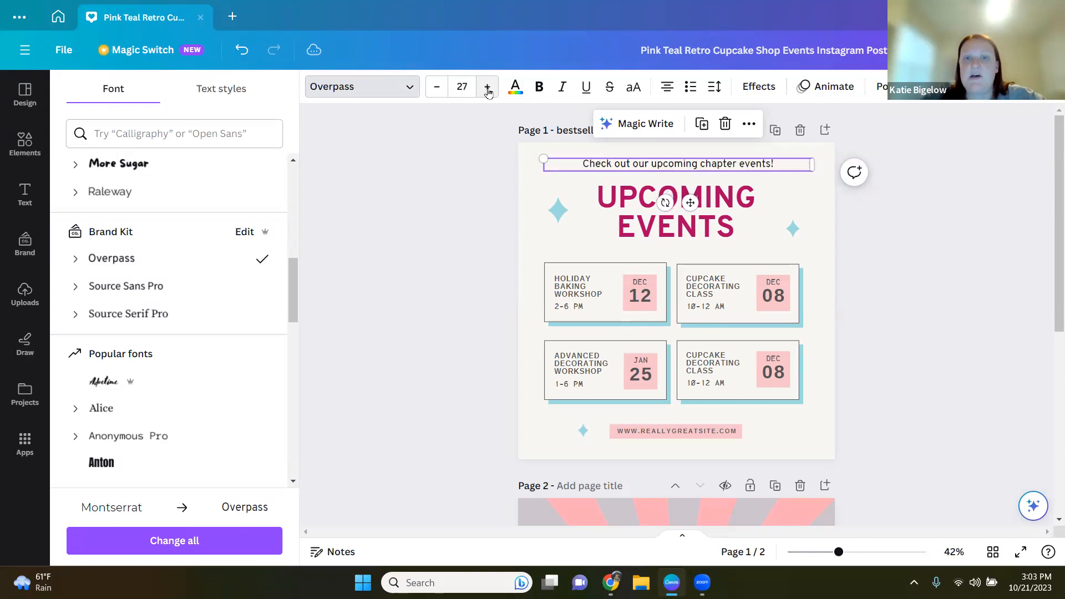
left_click(488, 91)
left_click(488, 91)
left_click(488, 91)
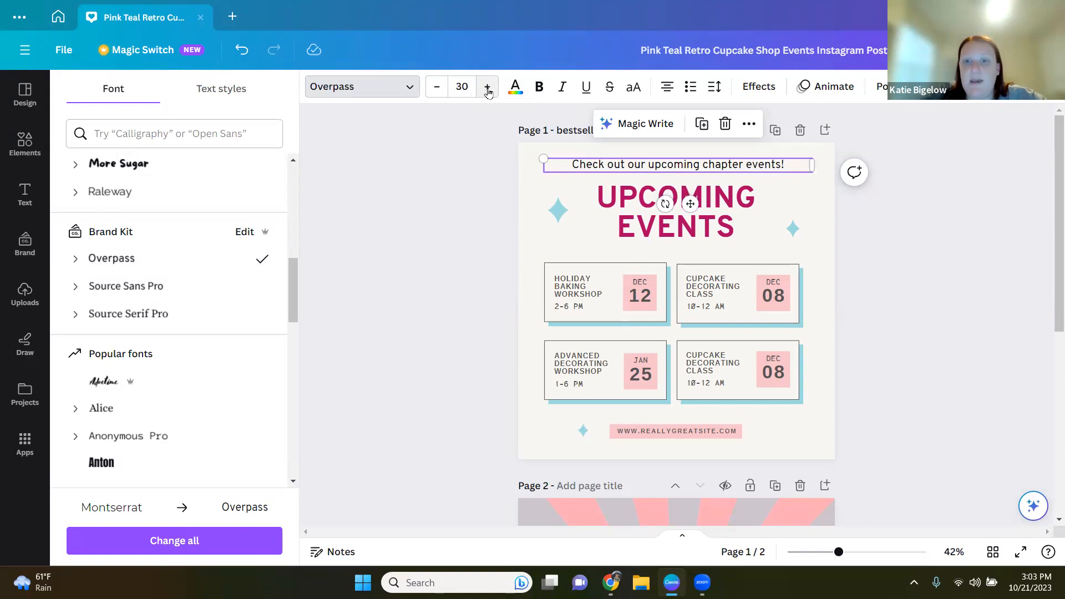
left_click(487, 91)
left_click(487, 91)
left_click(488, 91)
left_click(488, 91)
left_click(488, 91)
left_click(487, 91)
left_click(488, 91)
left_click(487, 91)
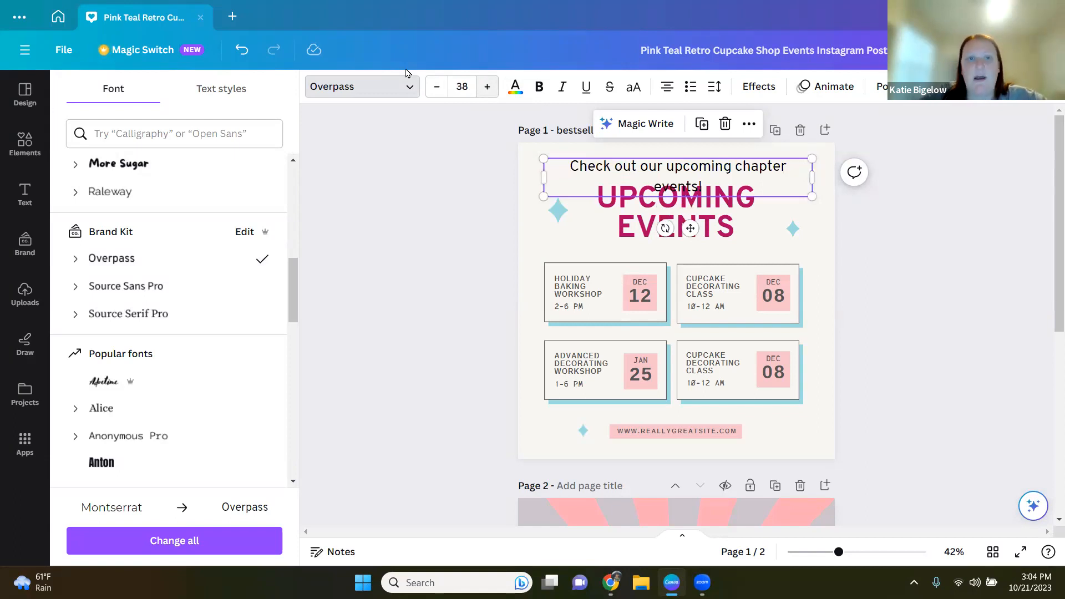
left_click(436, 89)
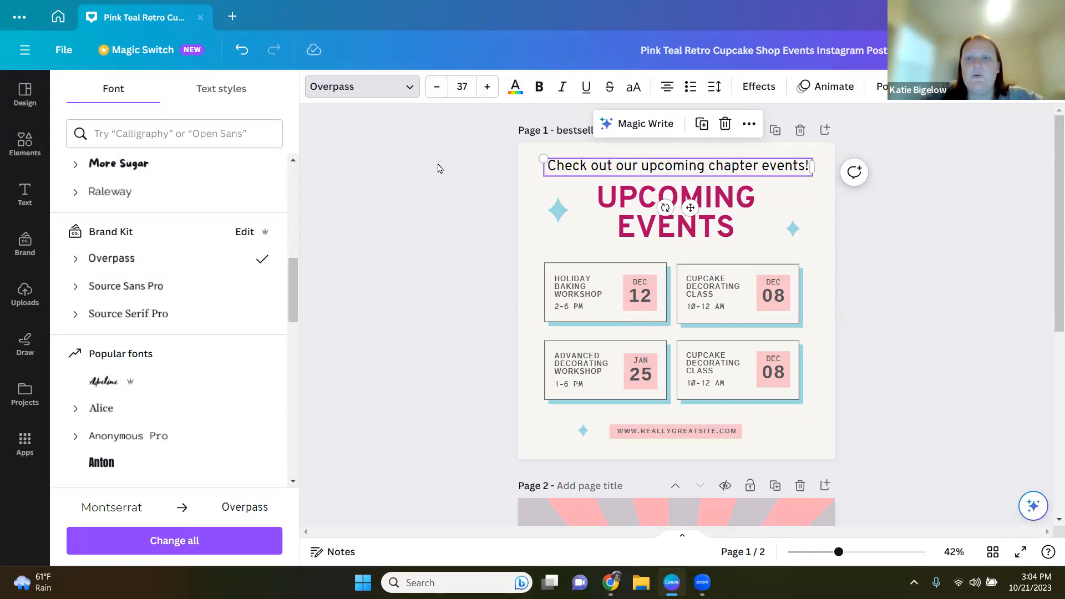
Step: Colour the subtitle text with the brand kit blue and make it bold
left_click(516, 87)
left_click(87, 306)
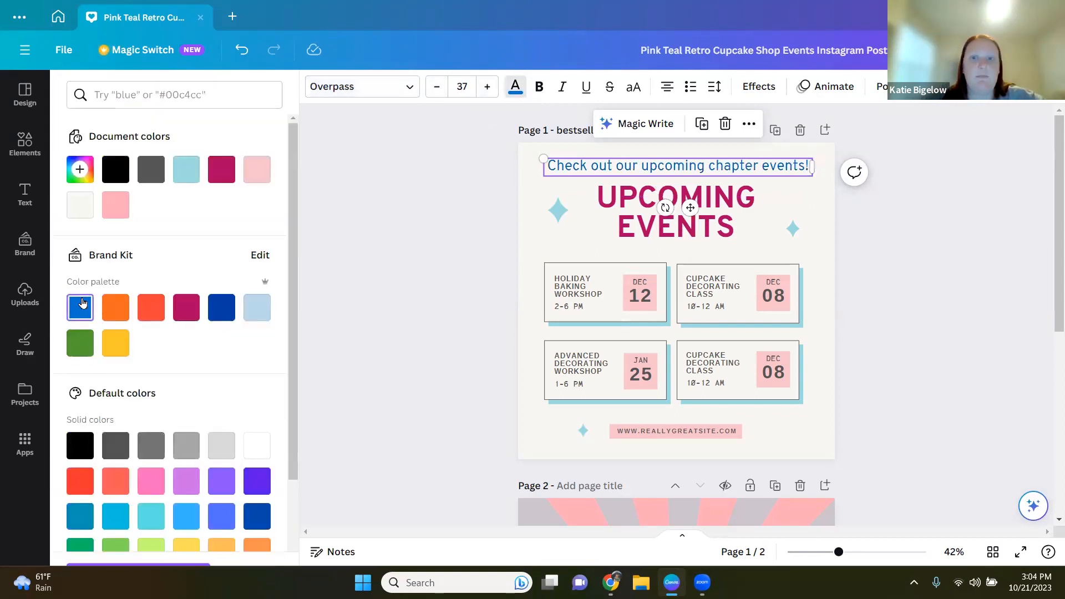
left_click(539, 86)
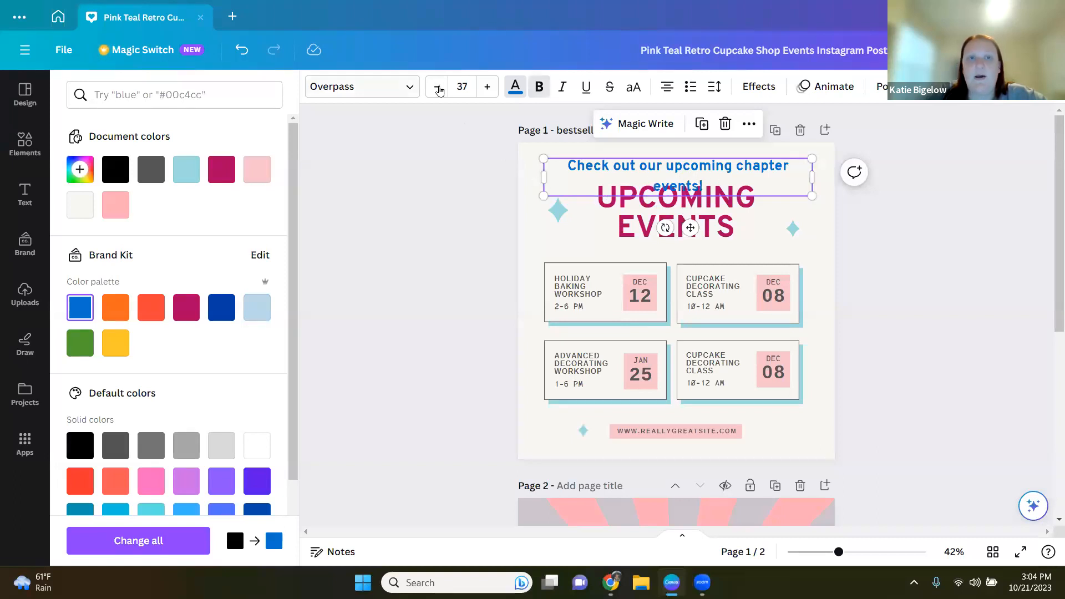
Step: Reduce the subtitle to size 36 and stretch its box to the full width of the page
left_click(439, 88)
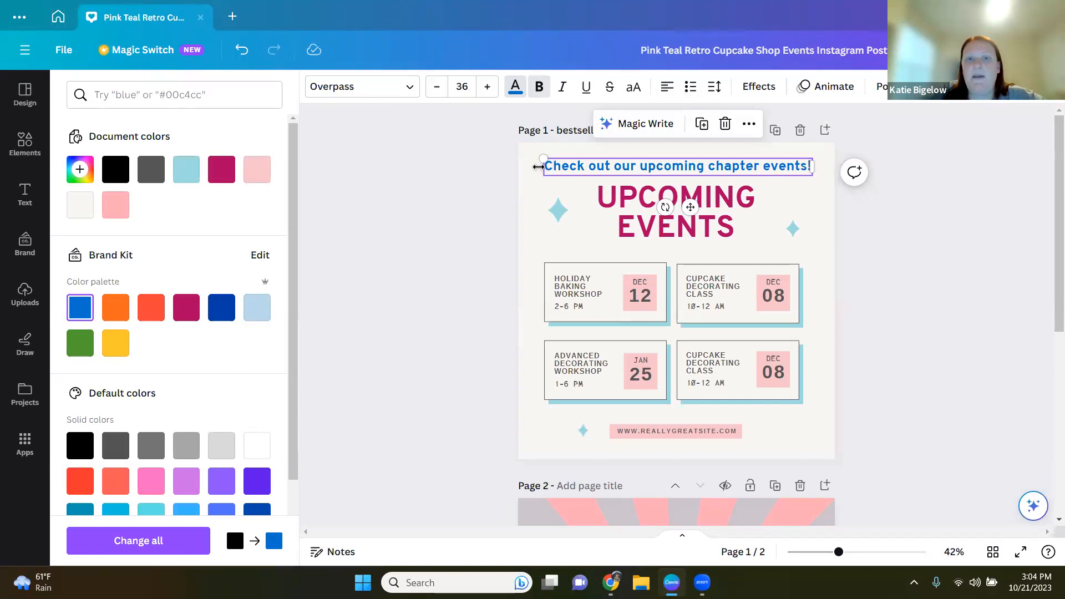
left_click_drag(536, 167, 518, 167)
left_click_drag(811, 171, 835, 166)
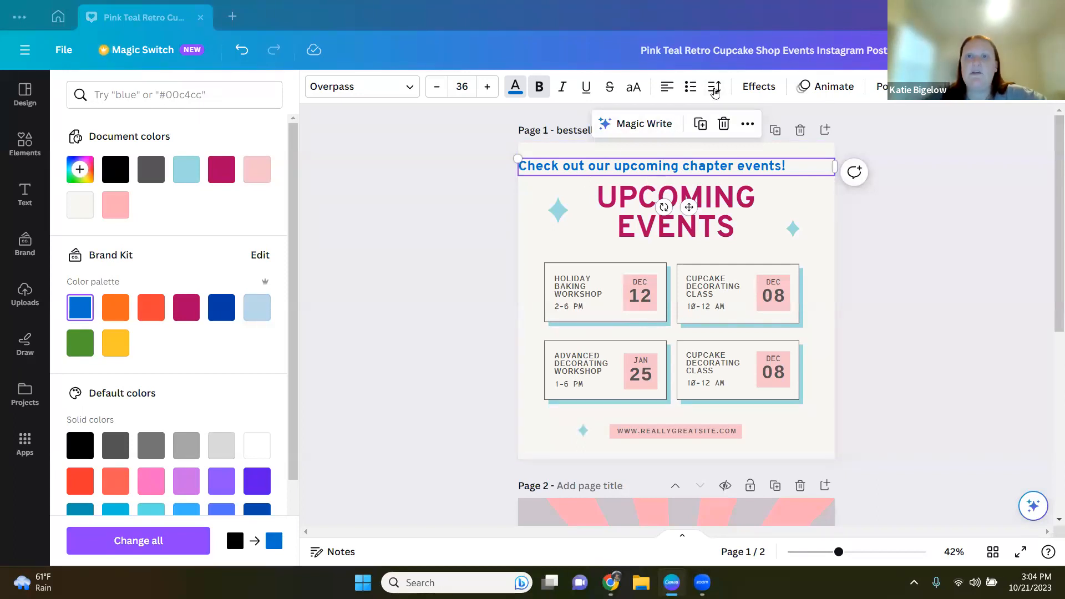
Step: Center-align the subtitle text
left_click(667, 89)
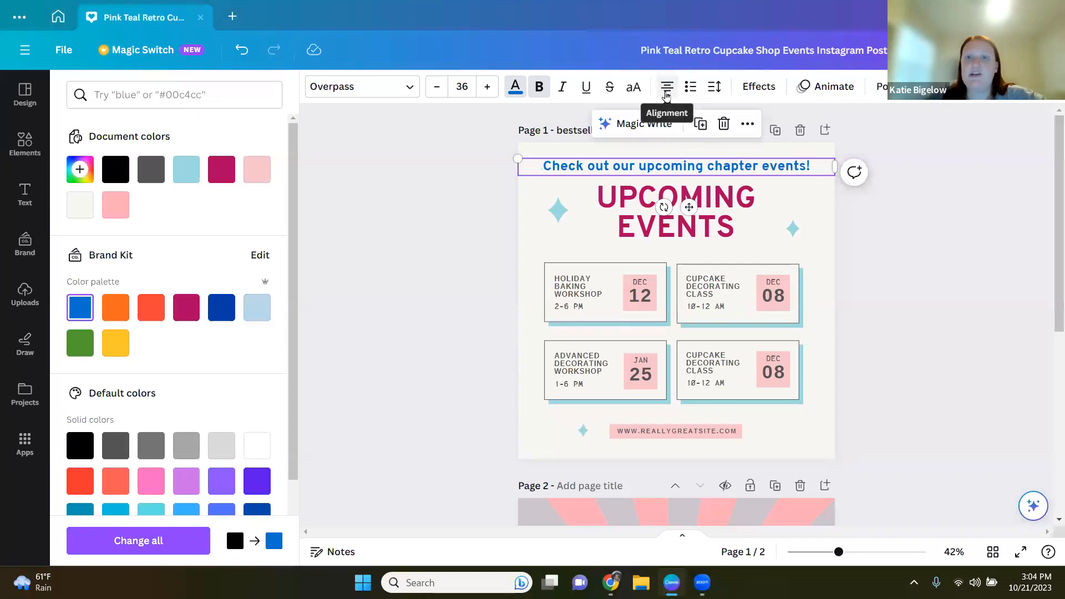
left_click(668, 90)
left_click(668, 92)
left_click(668, 92)
left_click(662, 92)
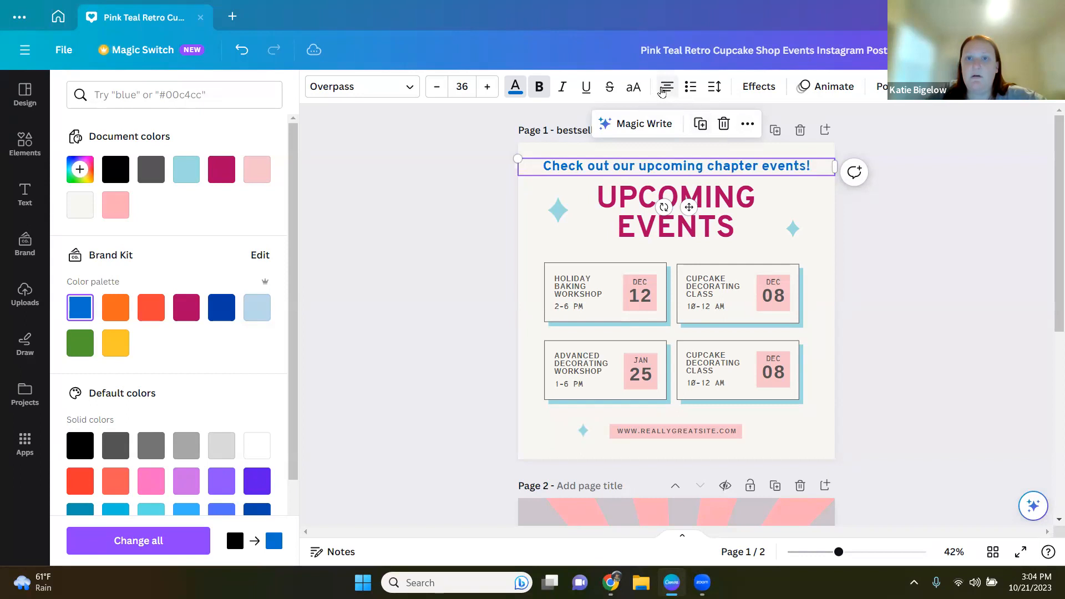
left_click(689, 93)
left_click(690, 94)
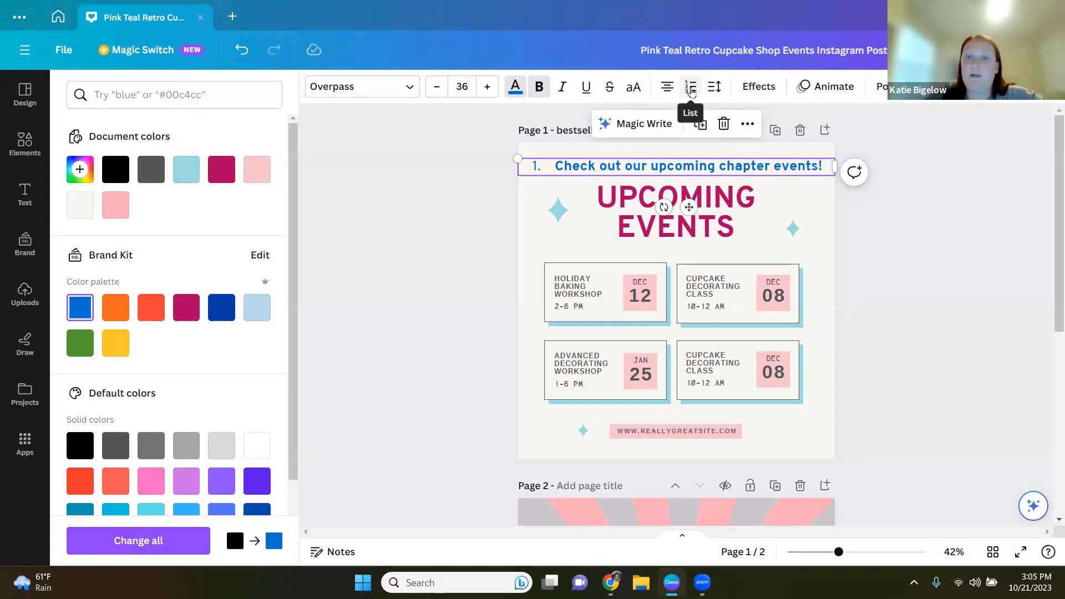
left_click(691, 92)
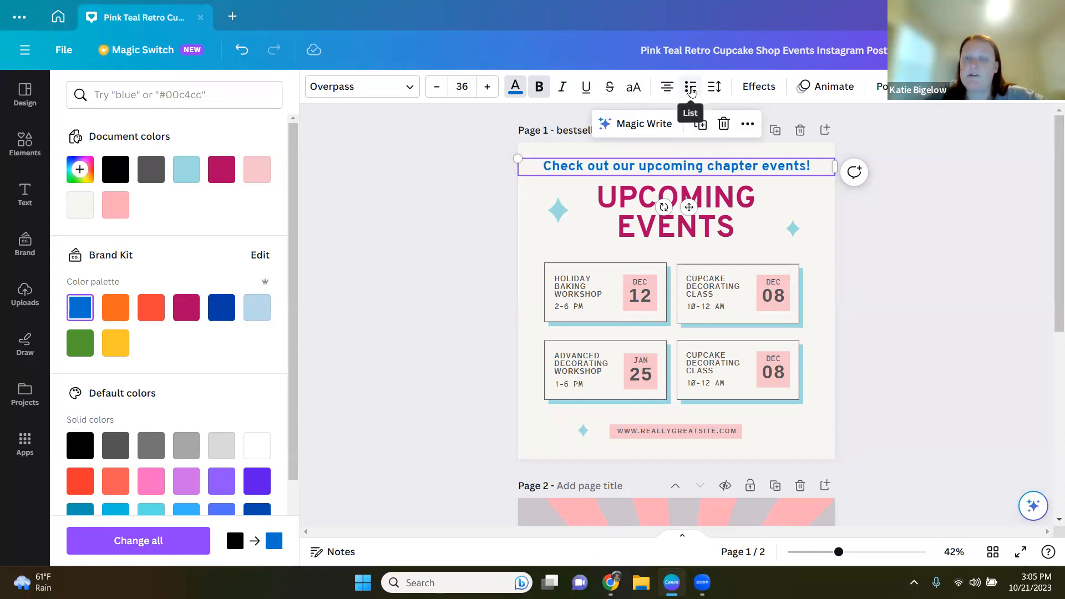
Step: Set the subtitle's letter spacing to 0
left_click(714, 86)
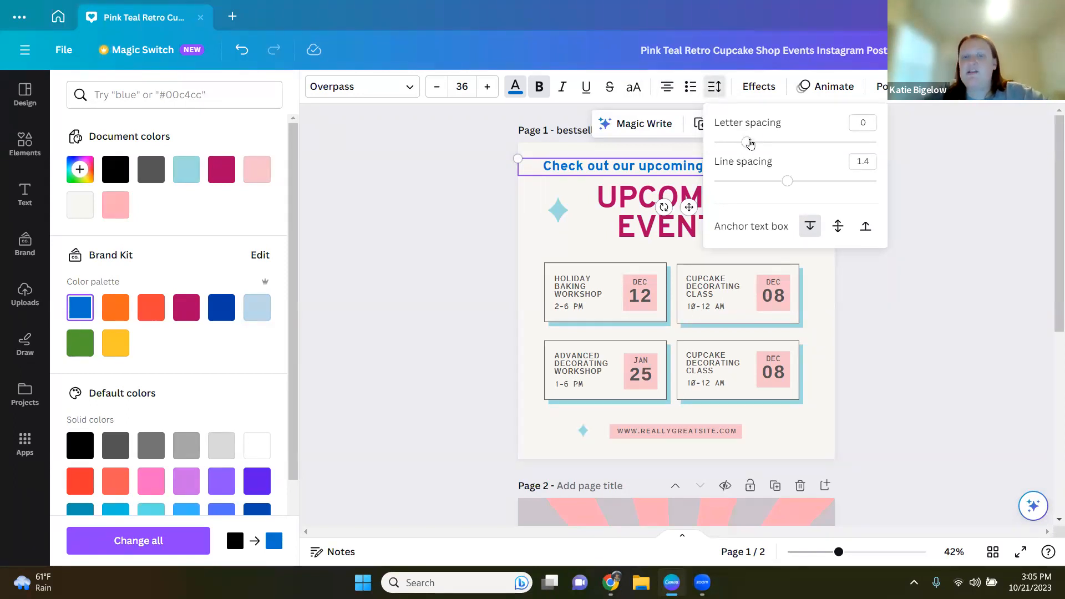
mouse_move(750, 144)
left_mouse_down()
mouse_move(766, 150)
mouse_move(727, 139)
mouse_move(747, 142)
left_mouse_up()
left_click(872, 123)
type("0")
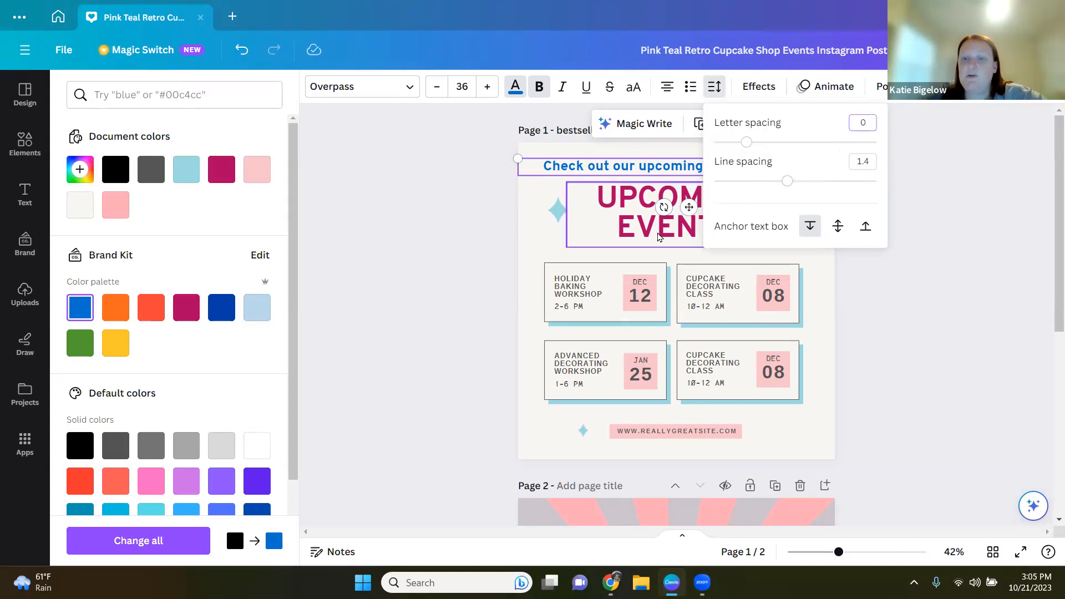
Step: Select the UPCOMING EVENTS heading and reduce its line spacing to about 0.97
left_click(629, 206)
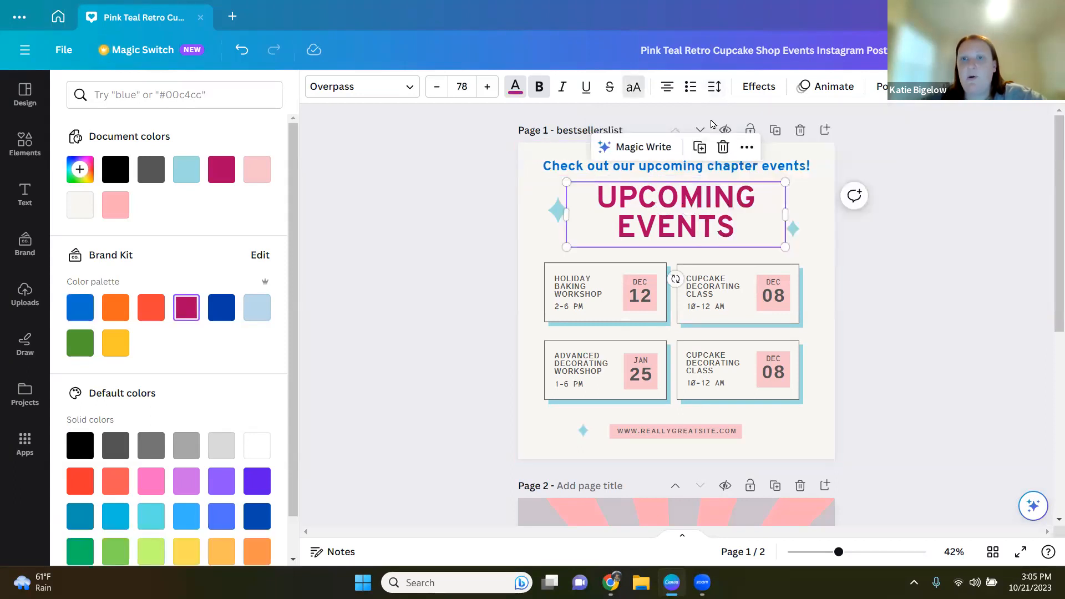
left_click(715, 93)
mouse_move(752, 182)
left_mouse_down()
mouse_move(814, 192)
mouse_move(753, 186)
left_mouse_up()
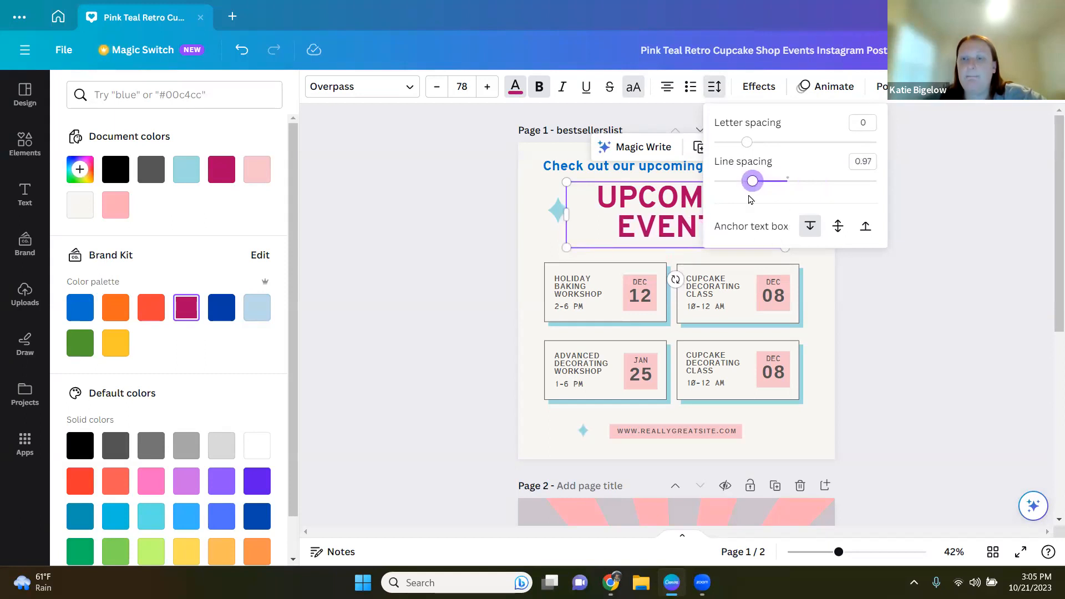
Step: Open the Brand panel and browse the brand kit logos
left_click(870, 334)
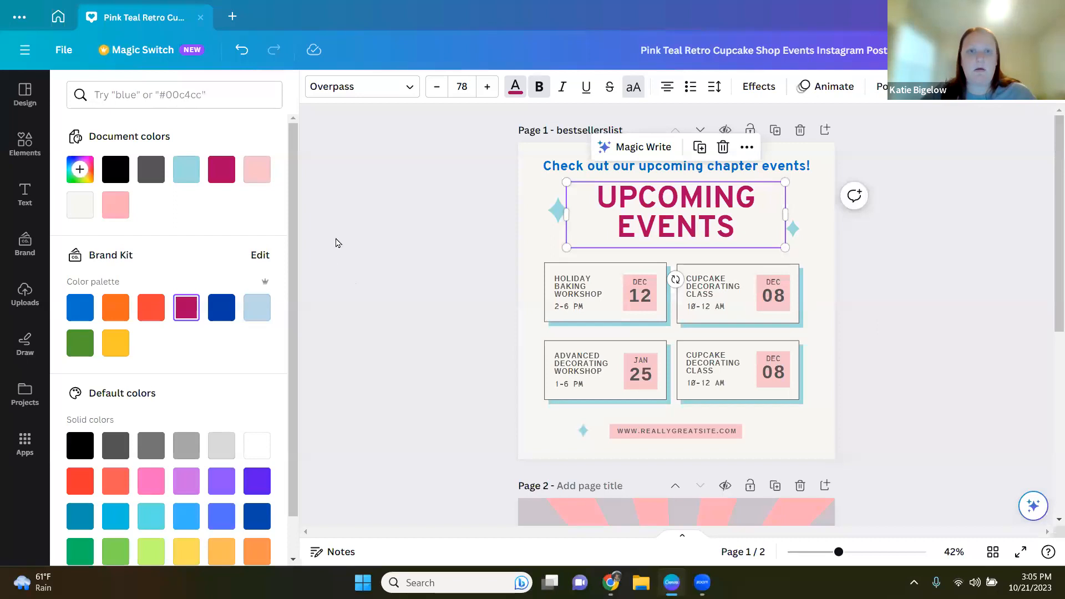
left_click(394, 238)
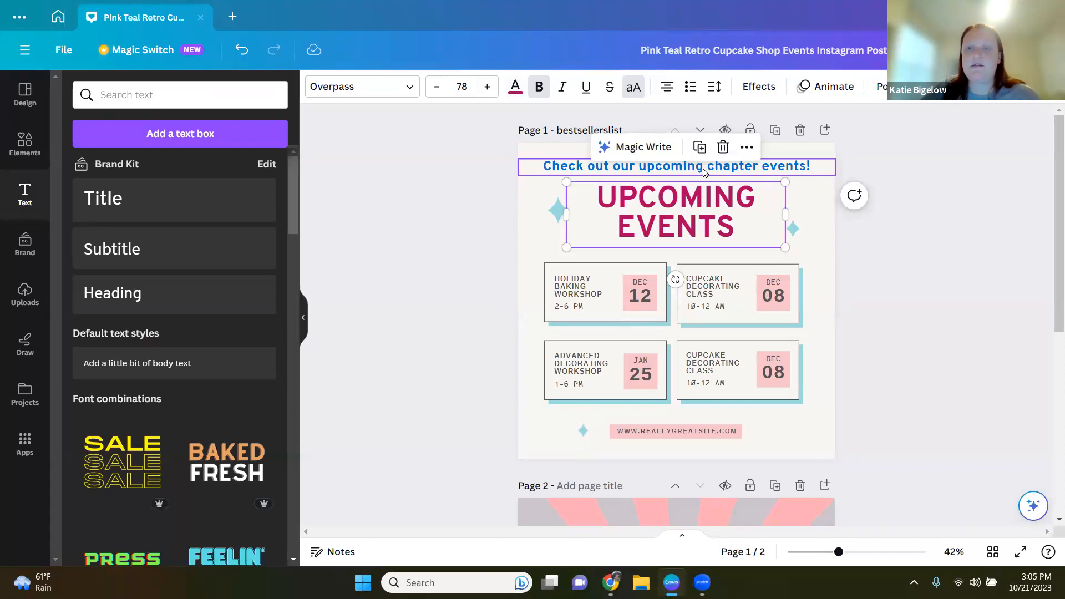
left_click(457, 254)
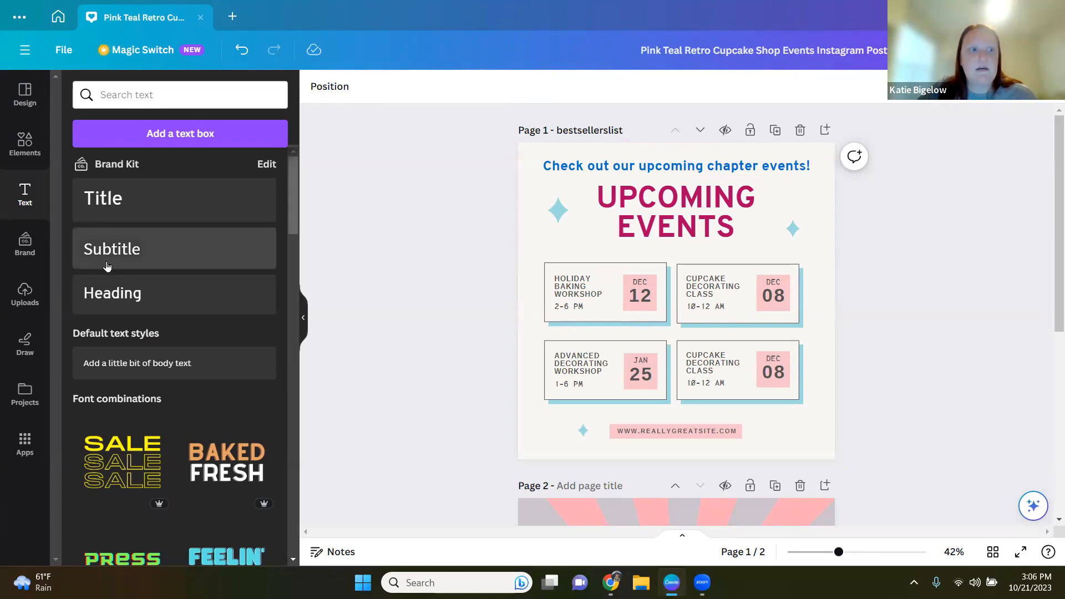
left_click(24, 253)
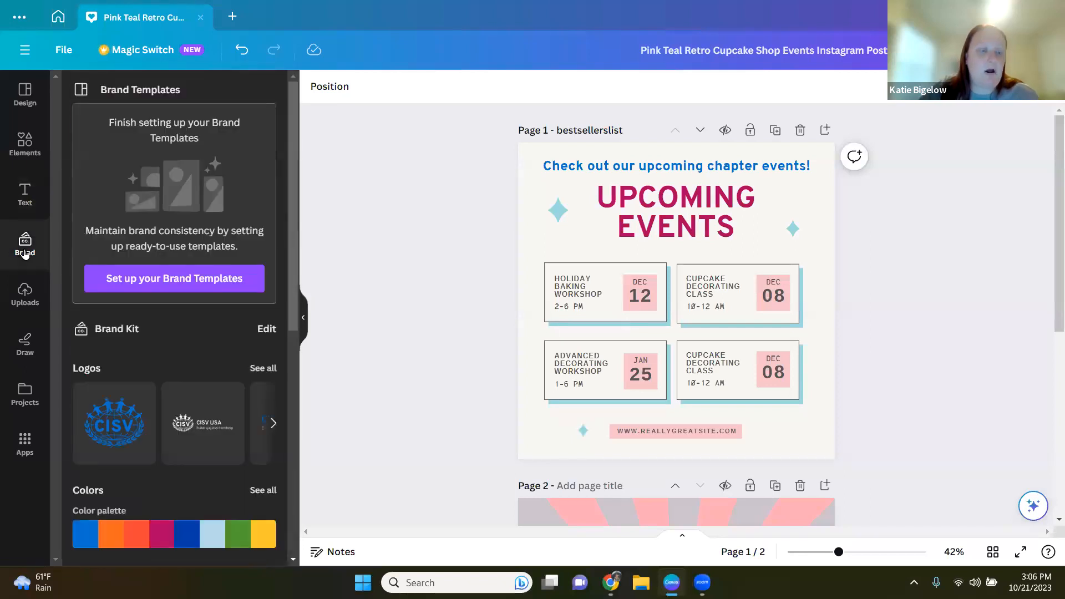
scroll(181, 335, "down", 2)
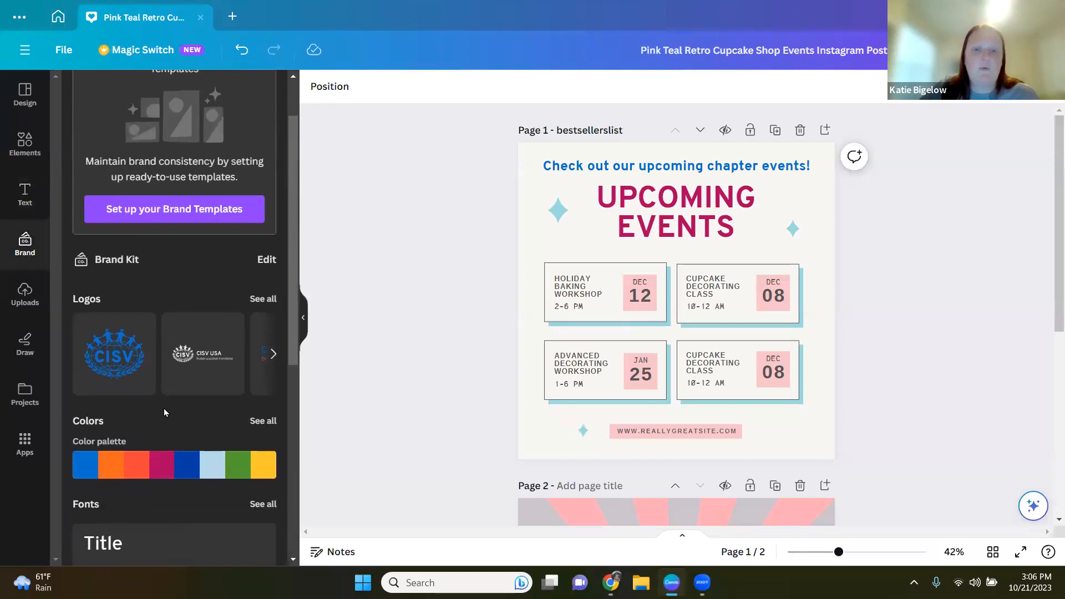
scroll(164, 410, "down", 2)
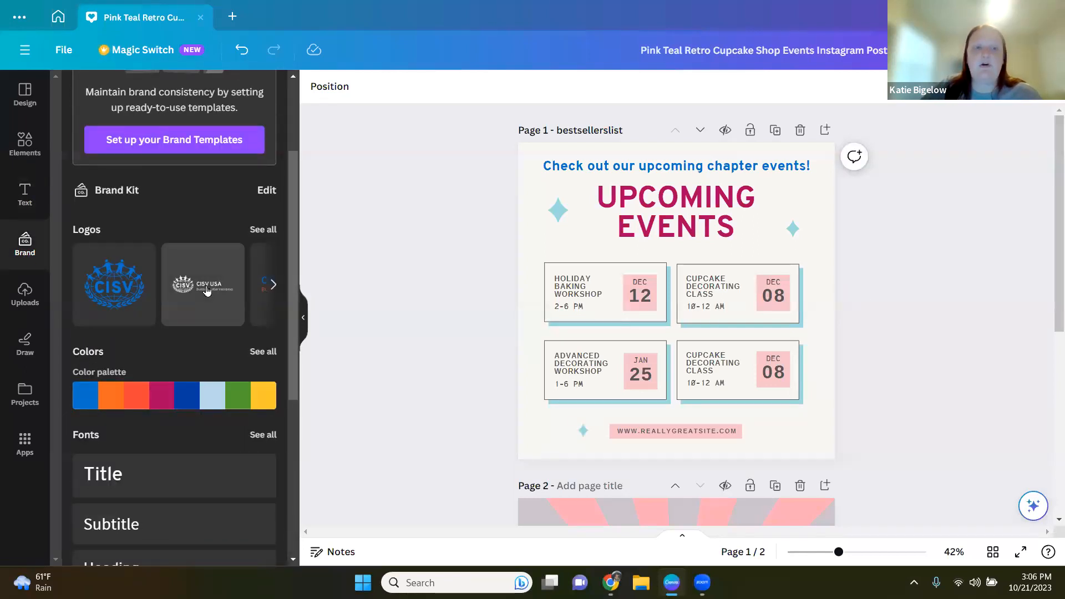
left_click(273, 284)
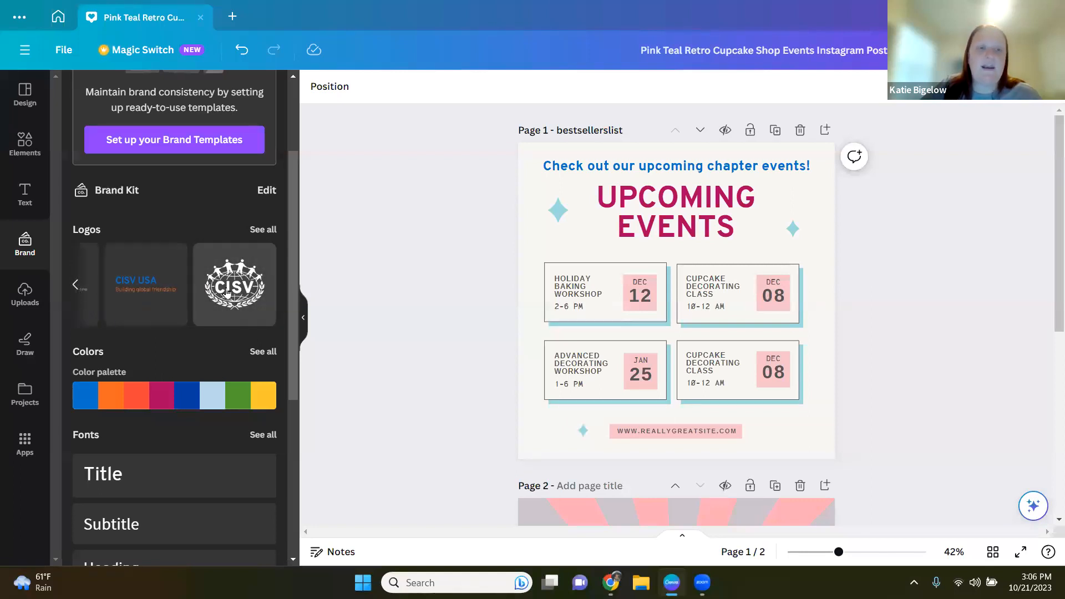
left_click(77, 286)
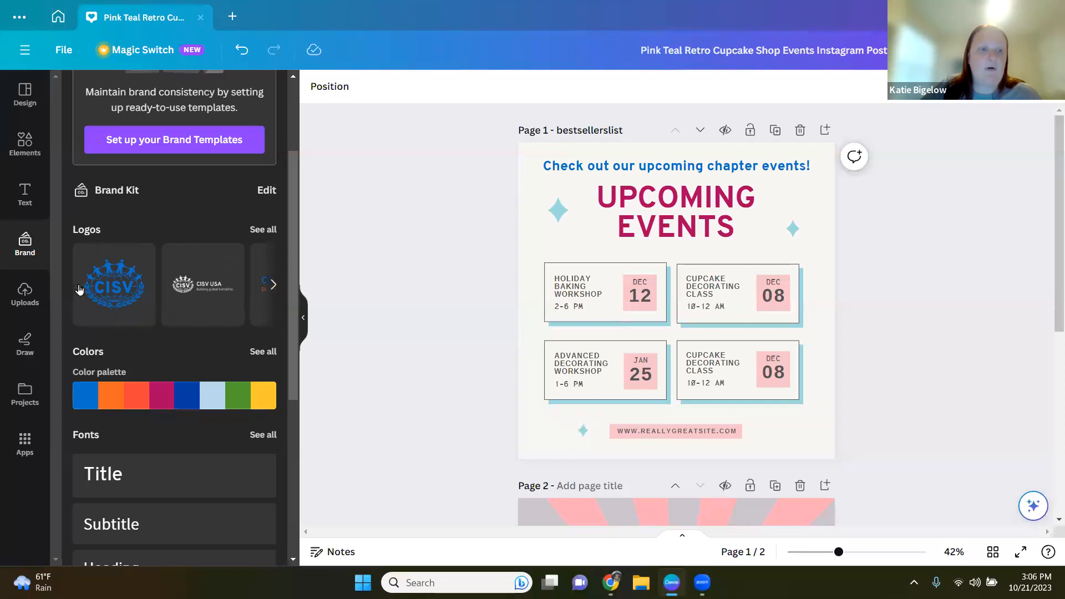
Step: Set the page background to the light blue colour from the brand kit palette
left_click(816, 261)
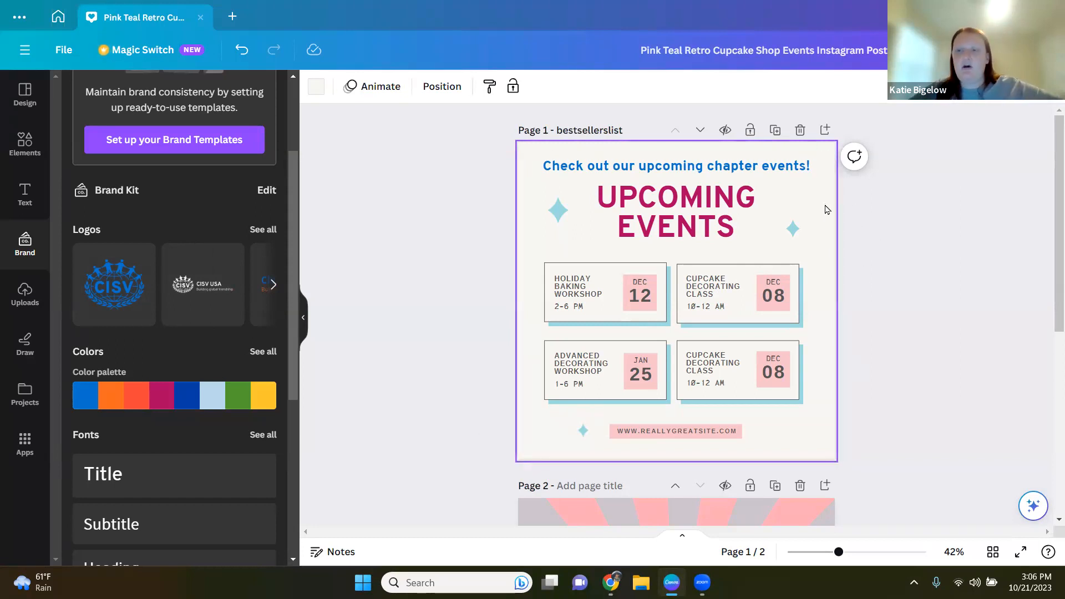
left_click(317, 91)
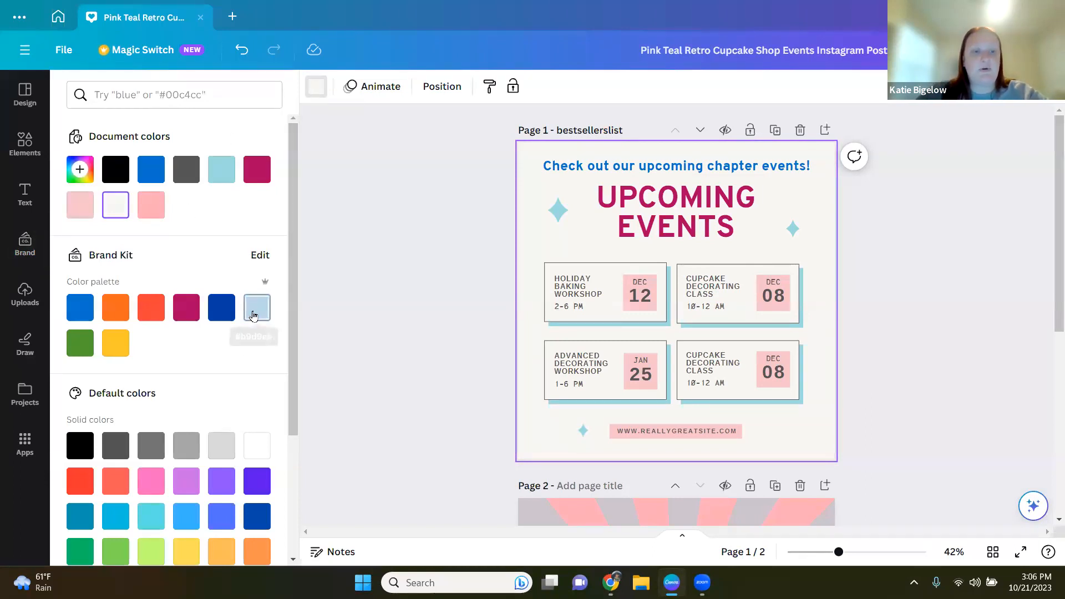
left_click(255, 315)
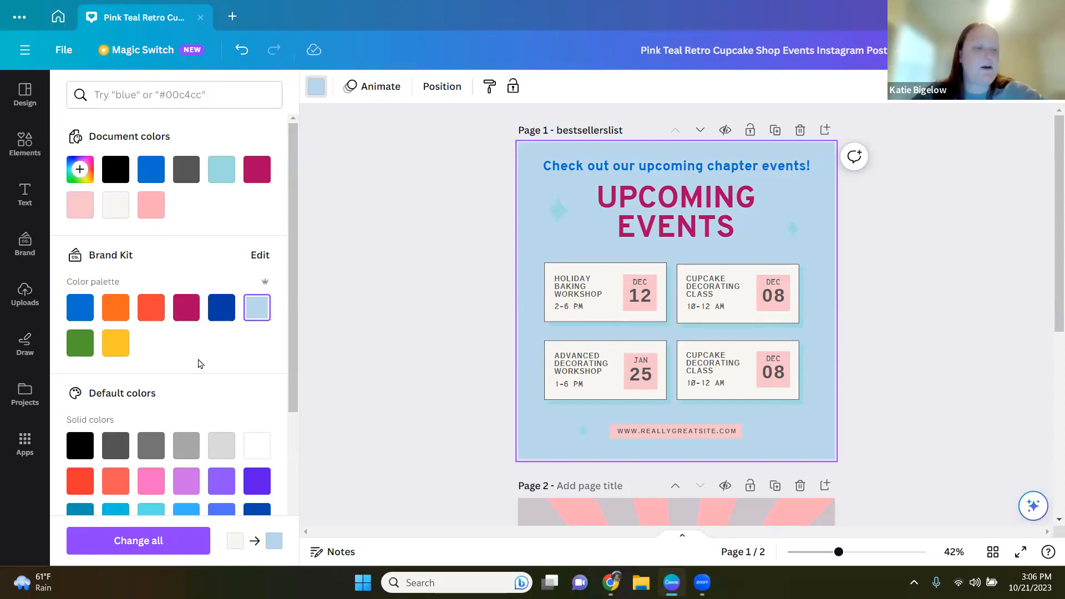
scroll(200, 364, "down", 5)
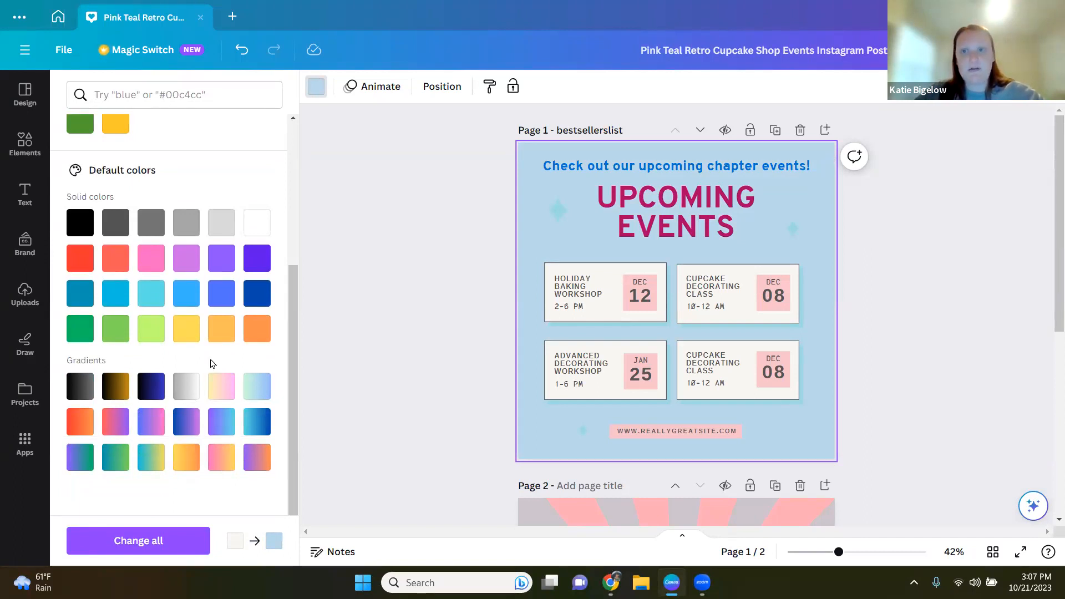
scroll(213, 364, "up", 4)
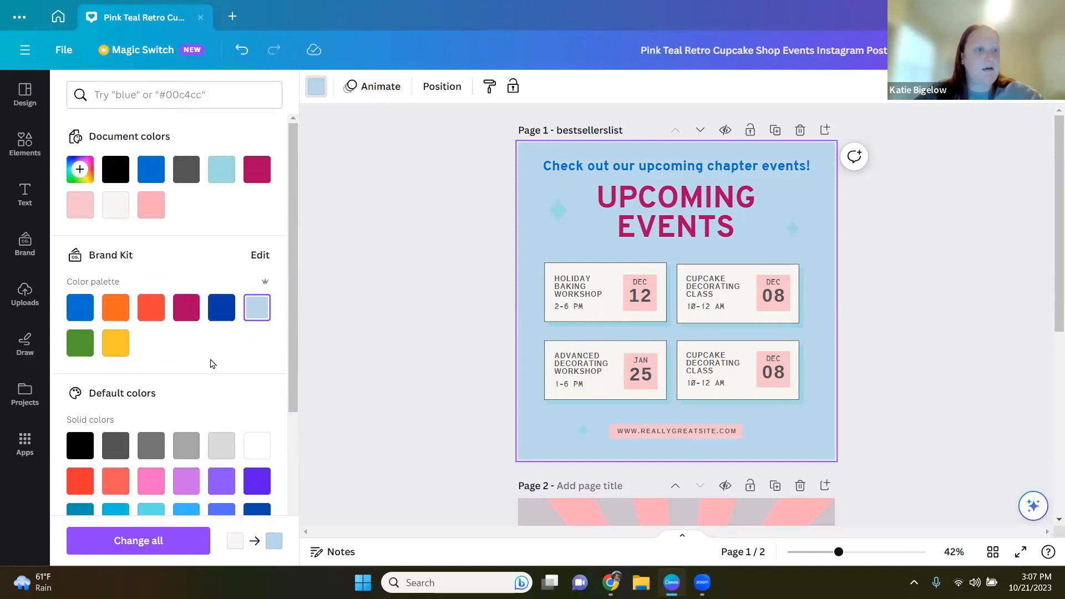
Step: Try a custom dark navy solid colour for the page background
left_click(83, 180)
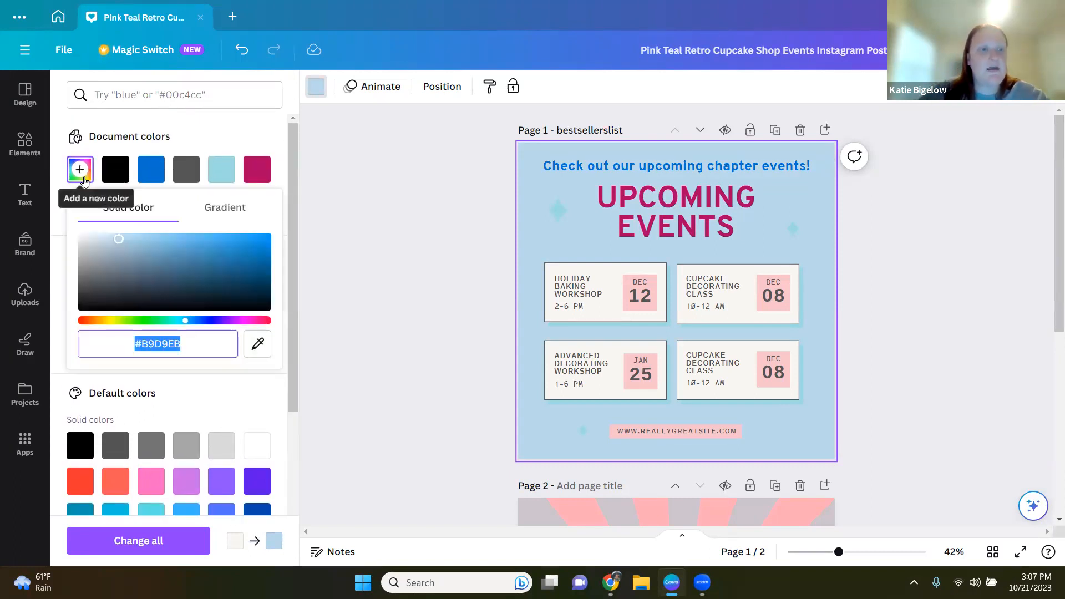
left_click_drag(157, 253, 225, 268)
mouse_move(185, 323)
left_mouse_down()
mouse_move(265, 322)
mouse_move(82, 330)
mouse_move(271, 322)
mouse_move(194, 332)
left_mouse_up()
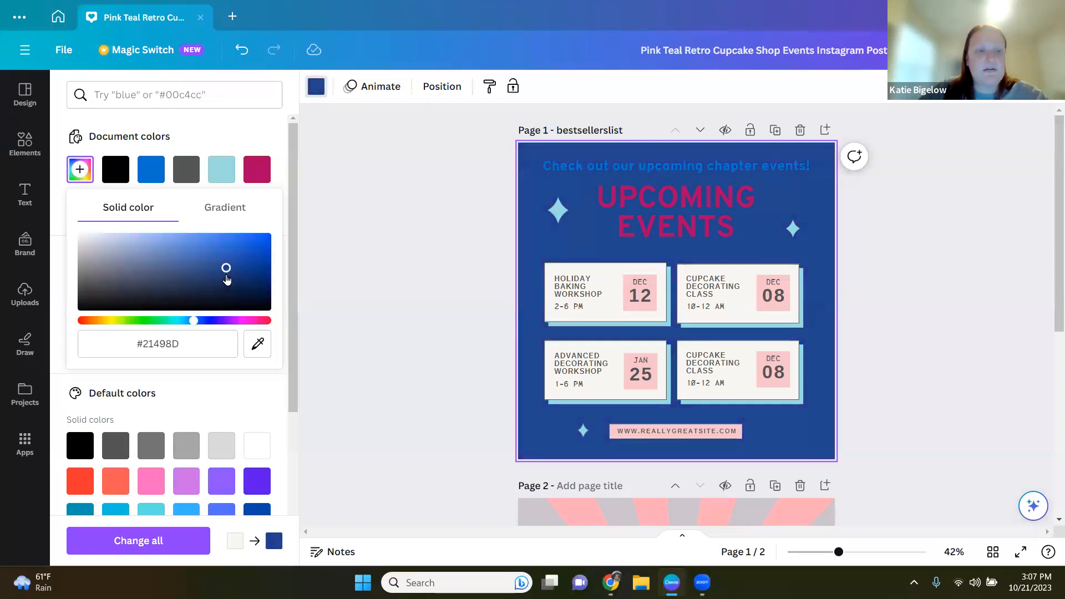
left_click_drag(226, 267, 194, 277)
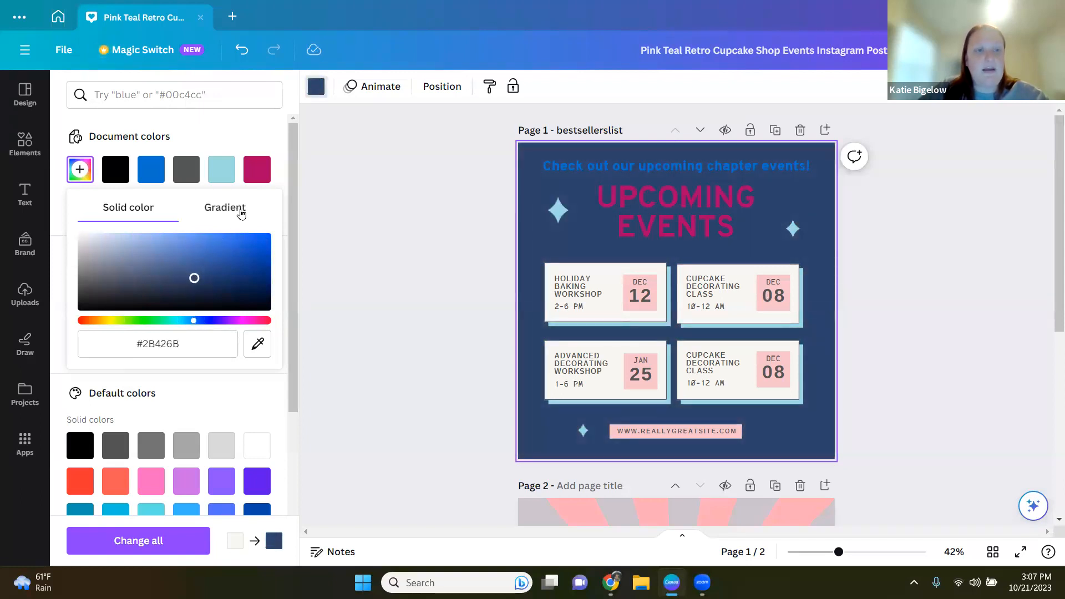
Step: Try a three-stop green, blue and yellow gradient background and compare its gradient styles
left_click(241, 214)
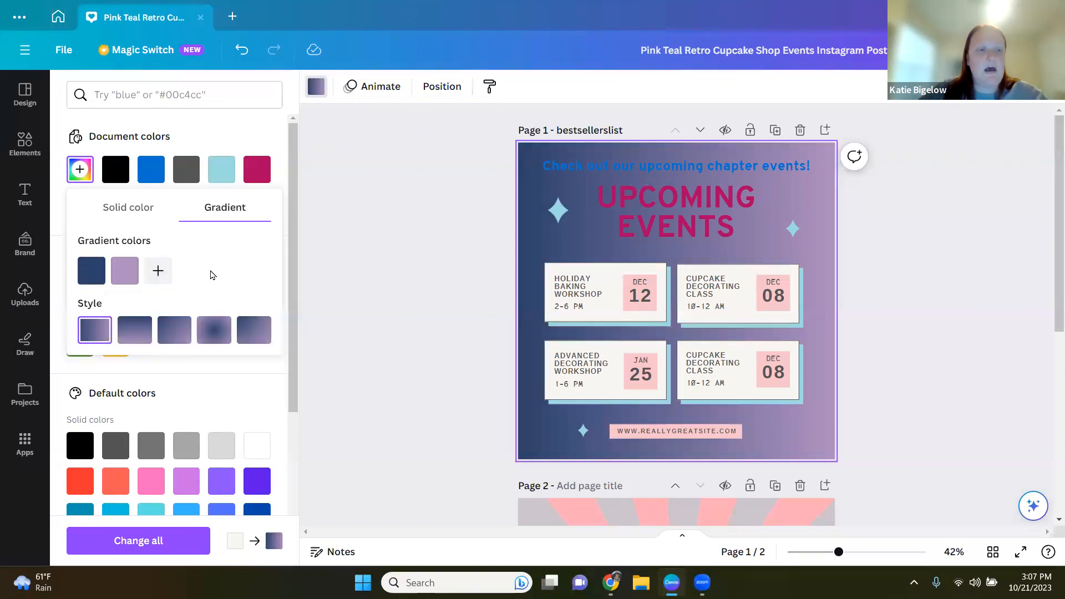
left_click(92, 271)
left_click(154, 390)
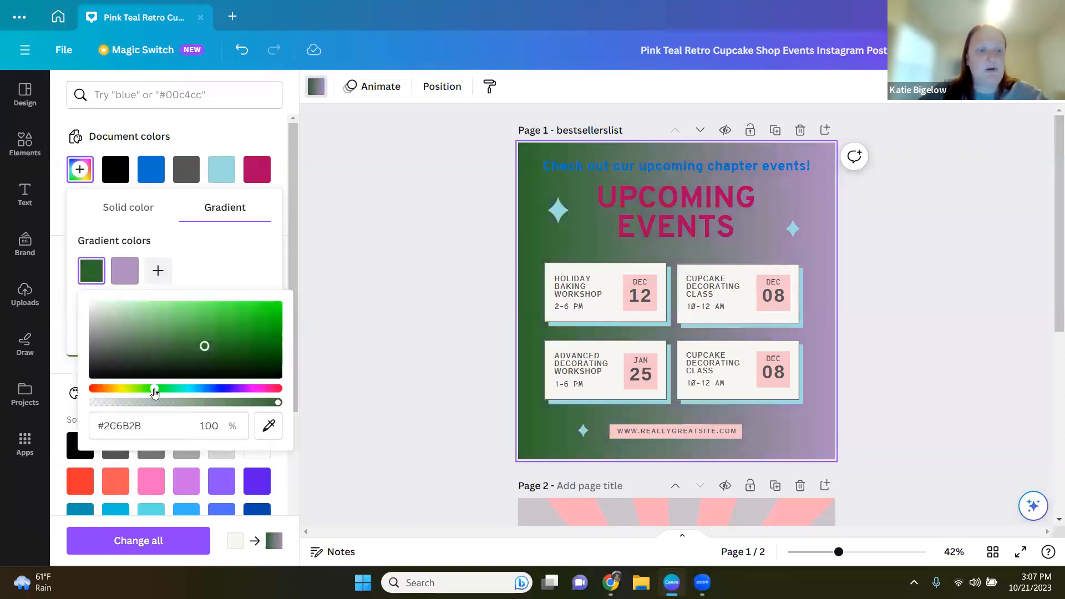
left_click(268, 305)
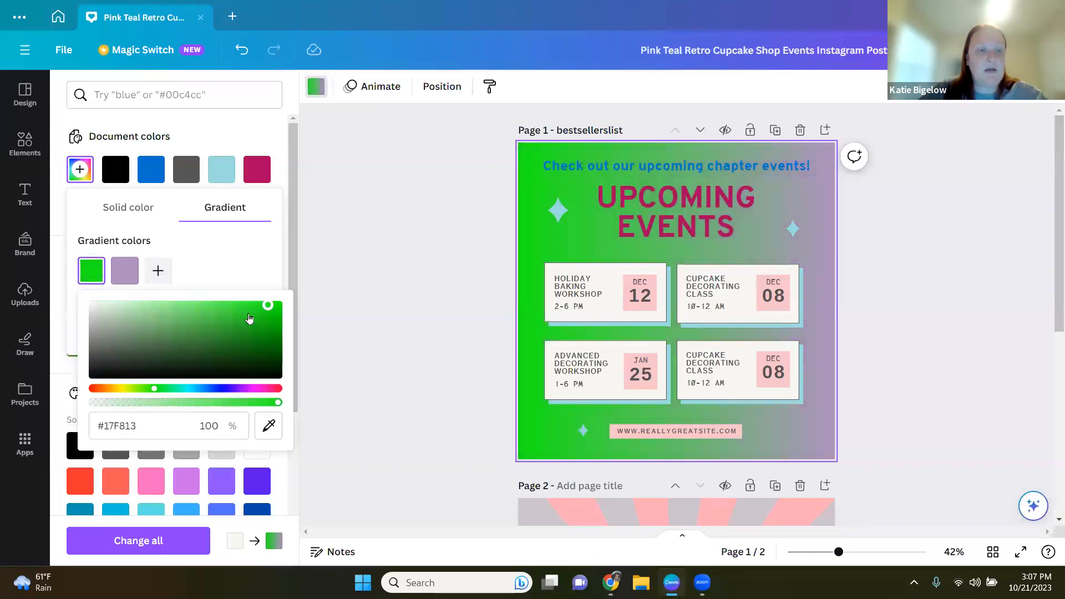
left_click(124, 272)
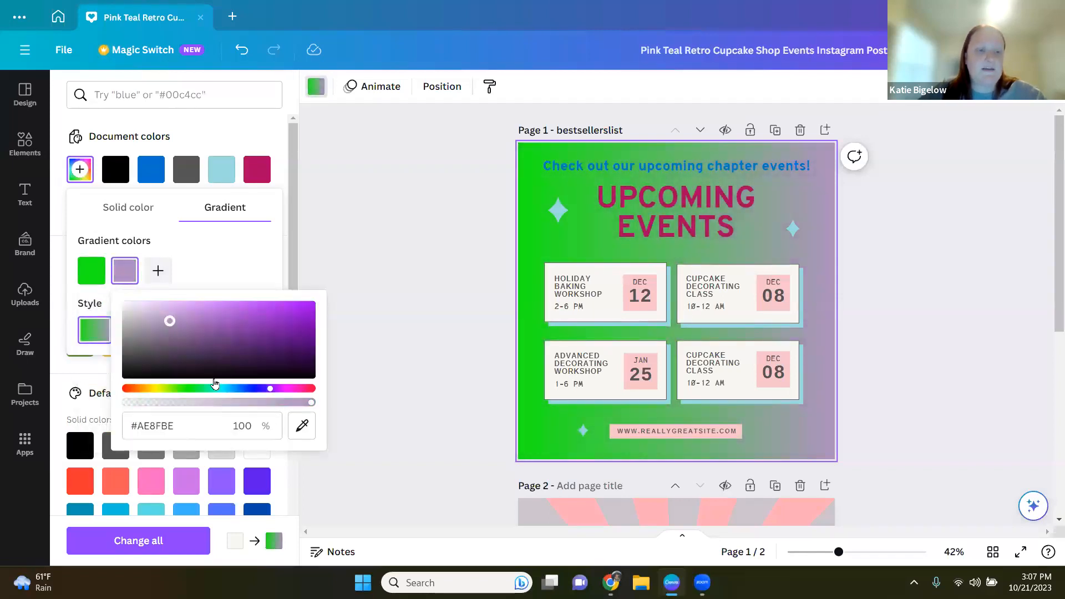
left_click(230, 389)
left_click_drag(170, 321, 288, 311)
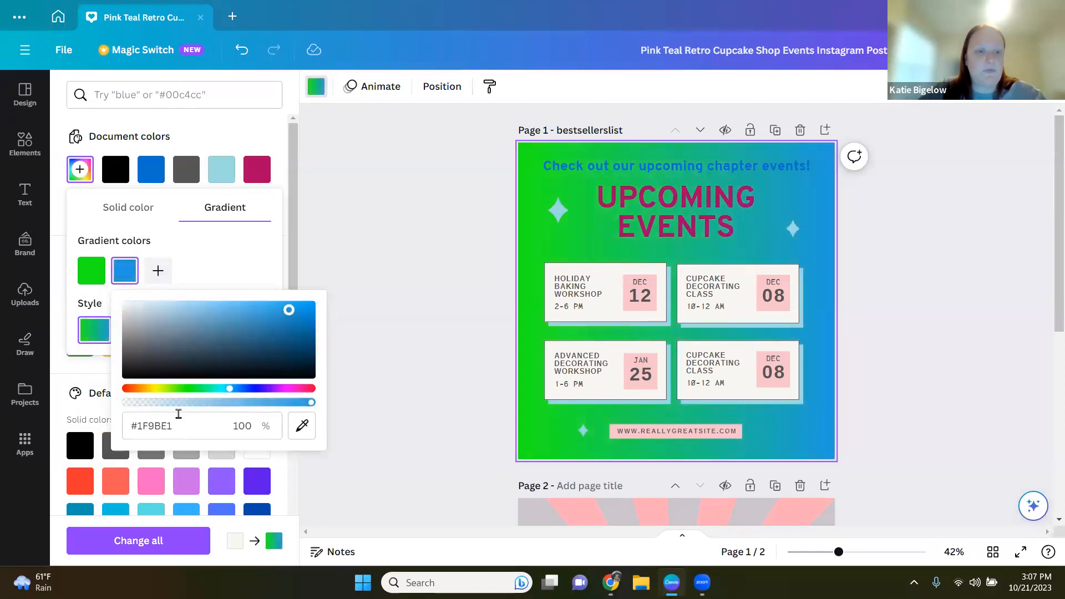
left_click(230, 263)
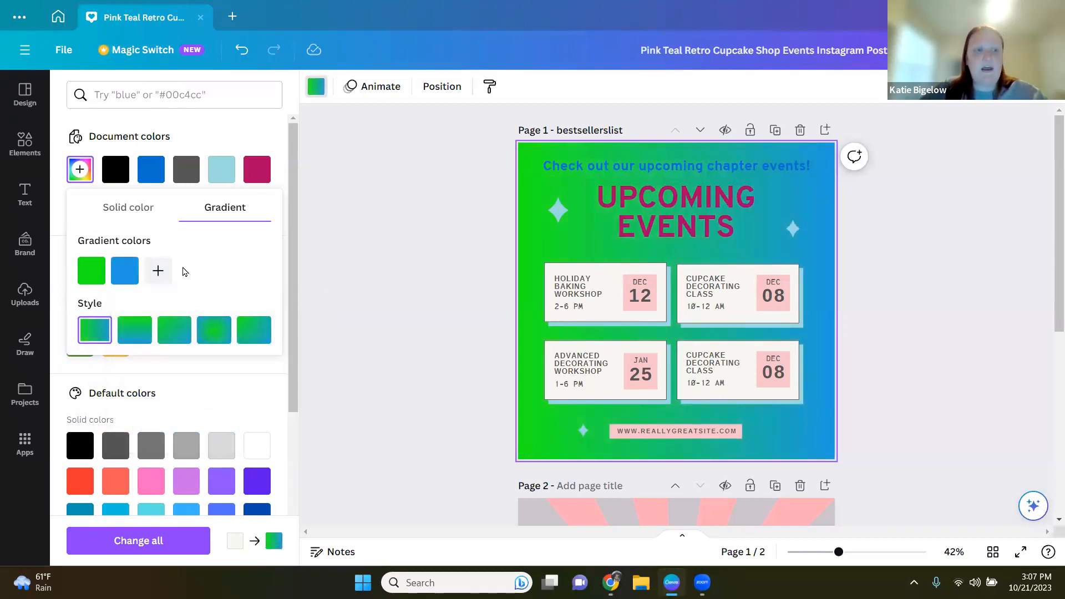
left_click(160, 271)
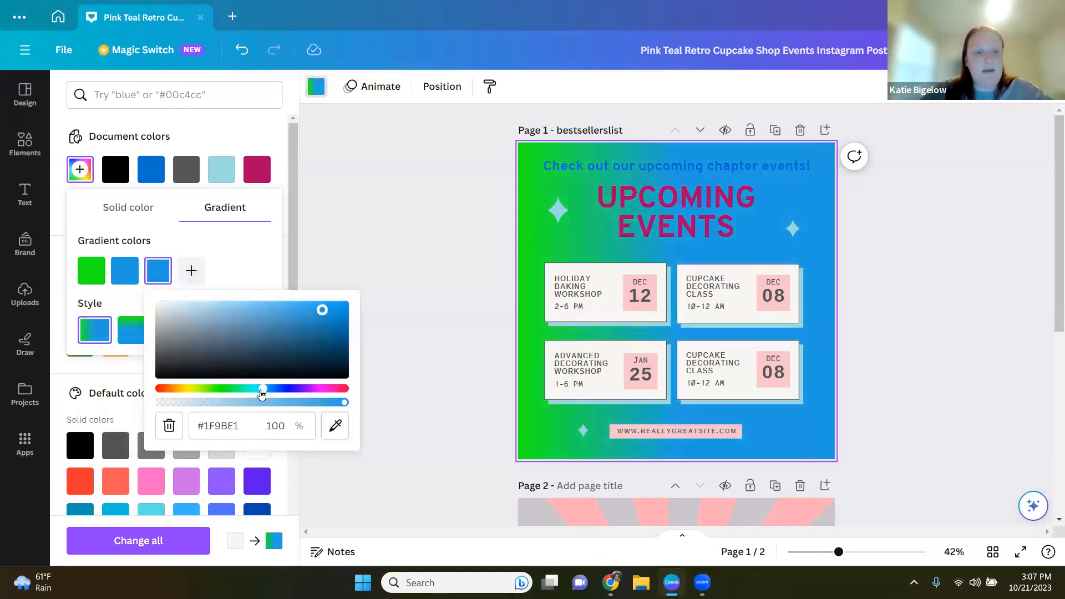
left_click_drag(239, 388, 194, 387)
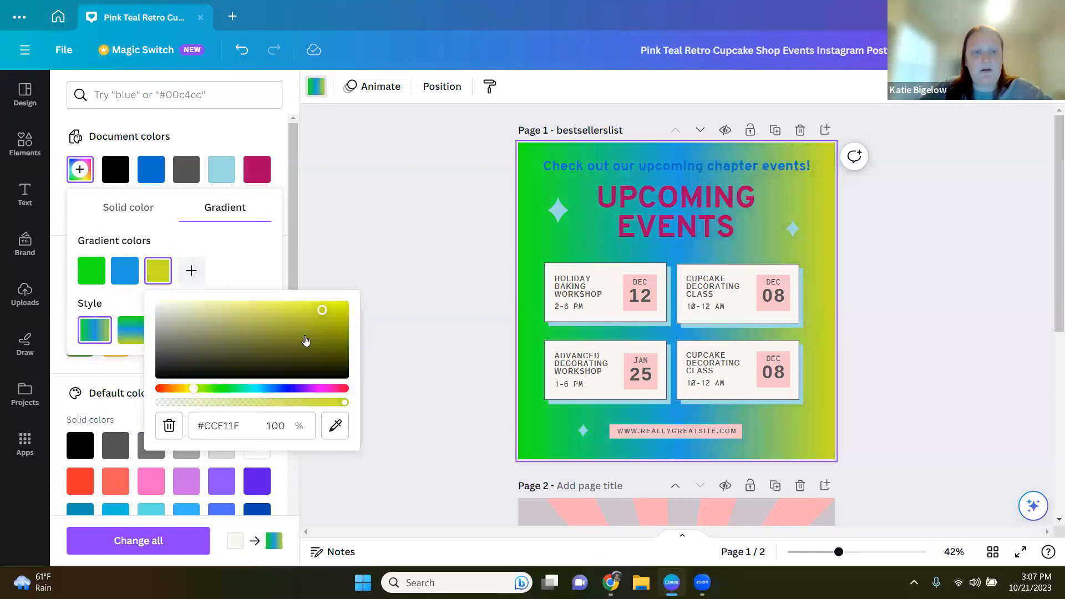
left_click(239, 268)
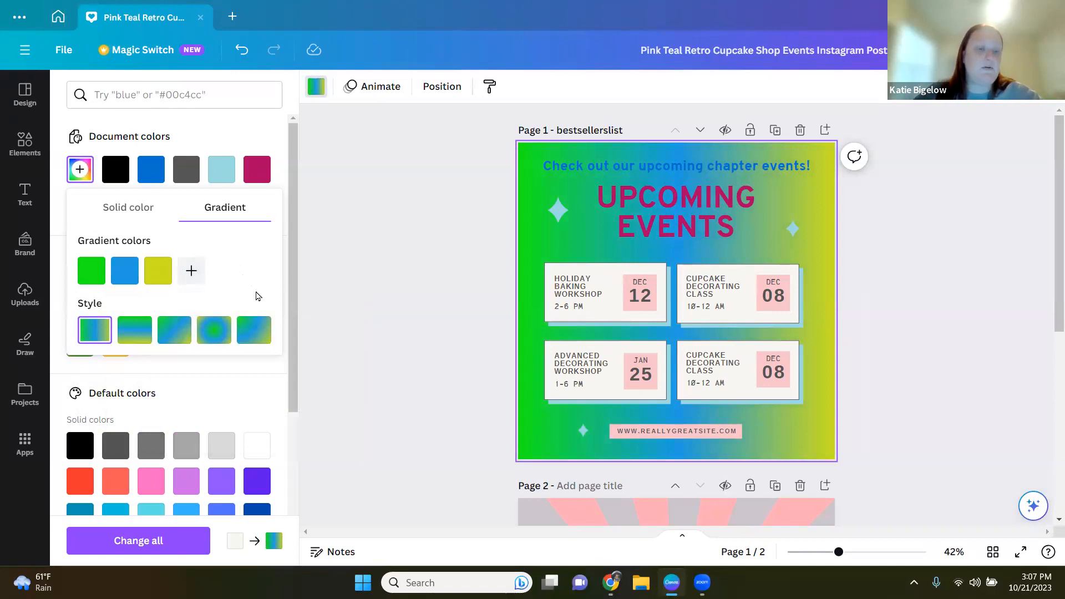
left_click(215, 330)
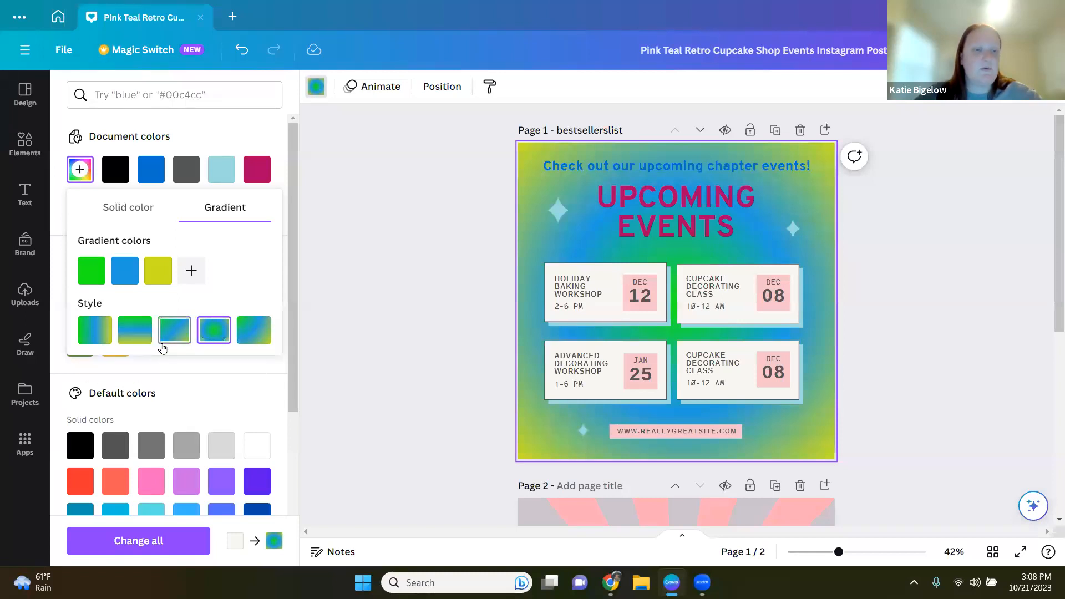
left_click(180, 333)
left_click(254, 332)
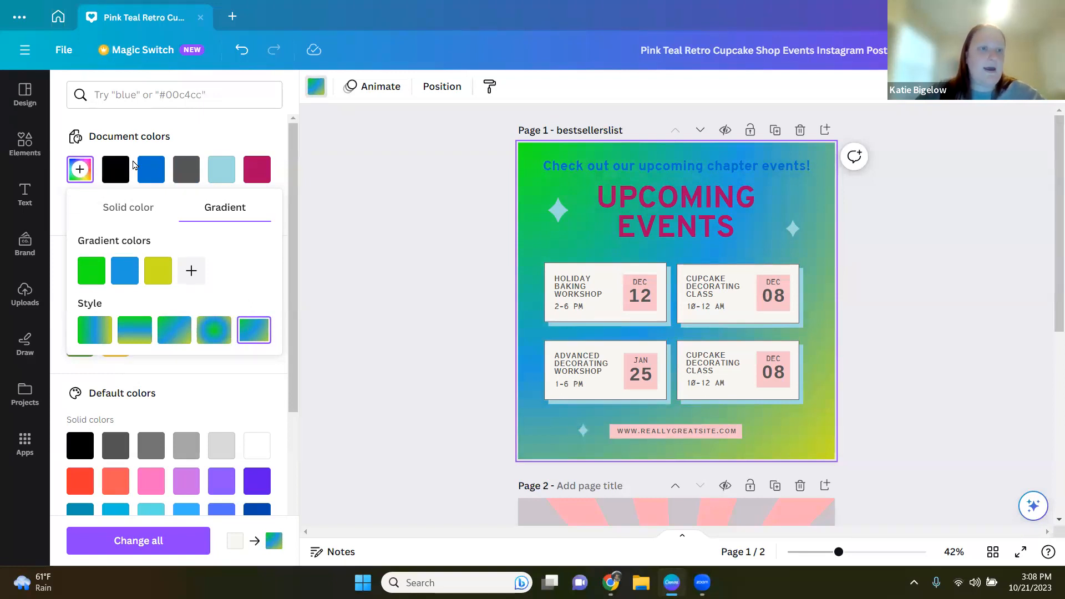
Step: Set the page background back to the light blue brand colour
left_click(236, 142)
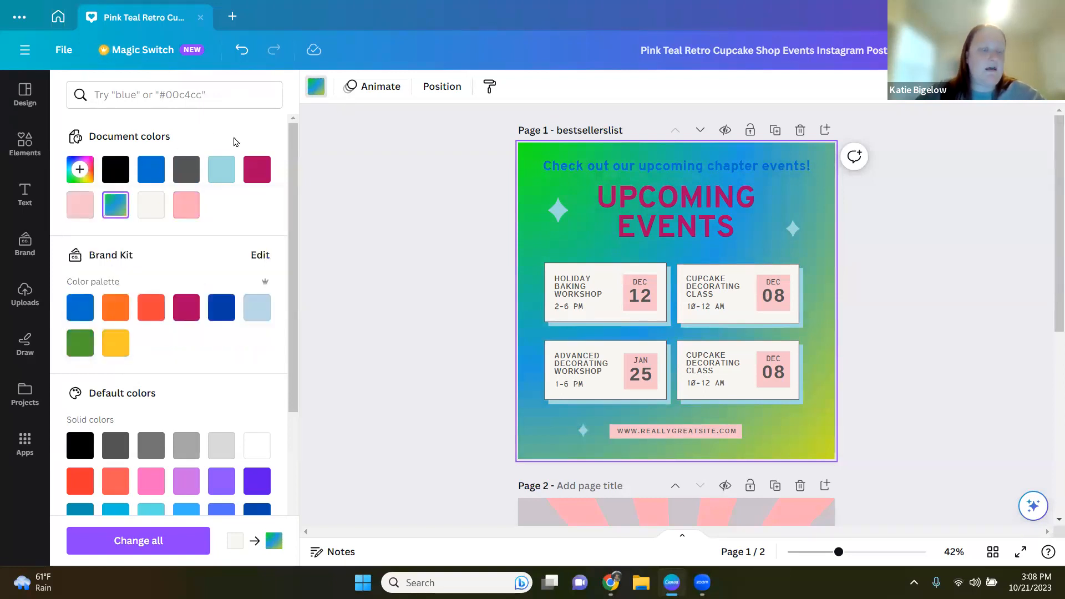
left_click(251, 318)
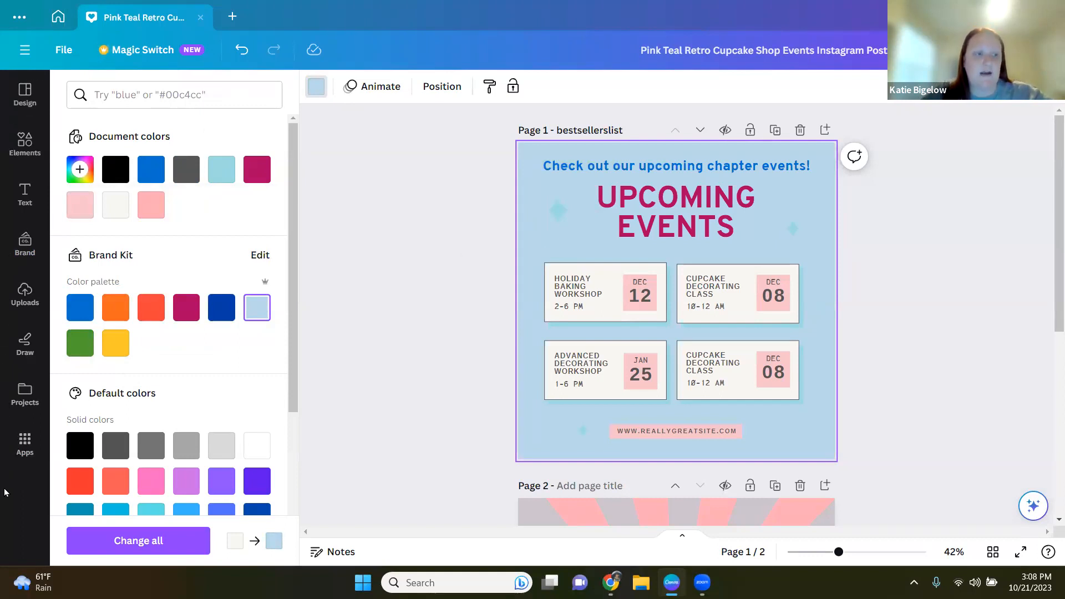
Step: Add the white CISV logo from the brand kit, shrink it and place it in the page's bottom-right corner
left_click(24, 249)
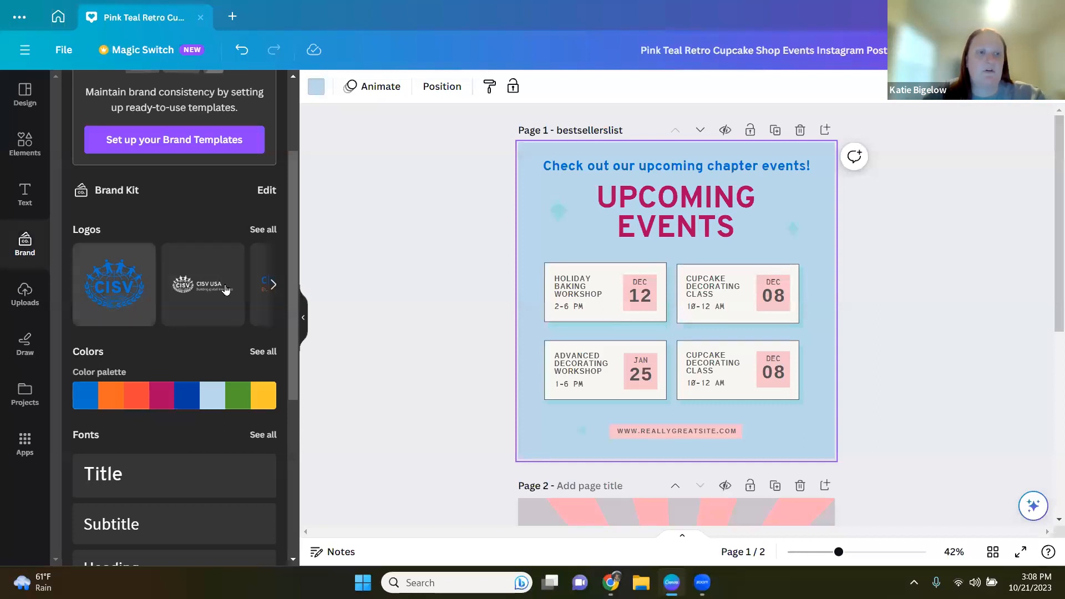
left_click(272, 287)
left_click(270, 287)
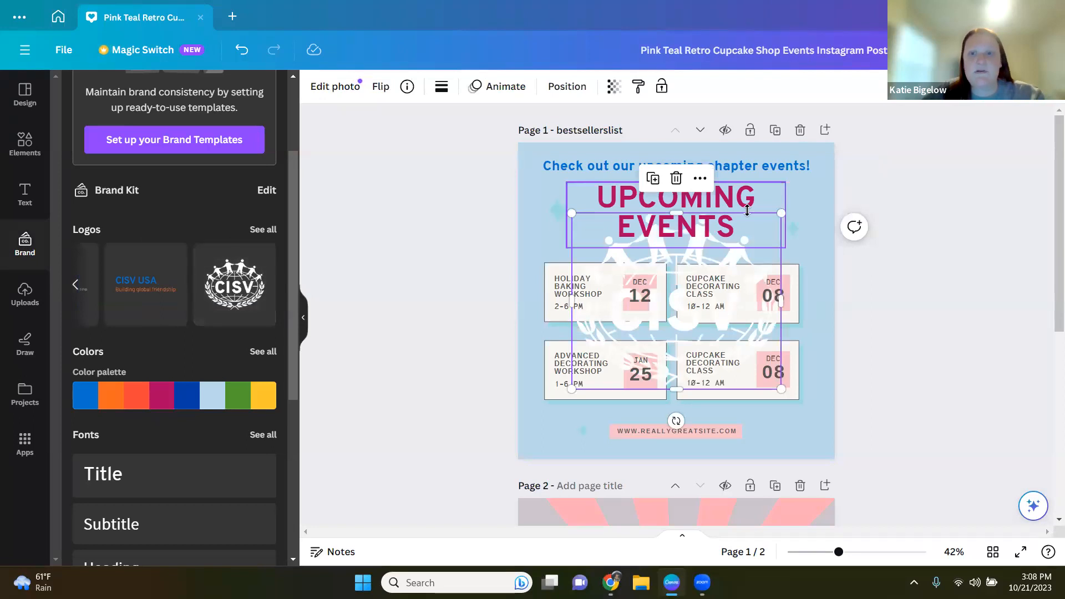
left_click_drag(781, 213, 652, 323)
left_click_drag(615, 366, 792, 225)
left_click_drag(828, 180, 799, 424)
left_click(852, 380)
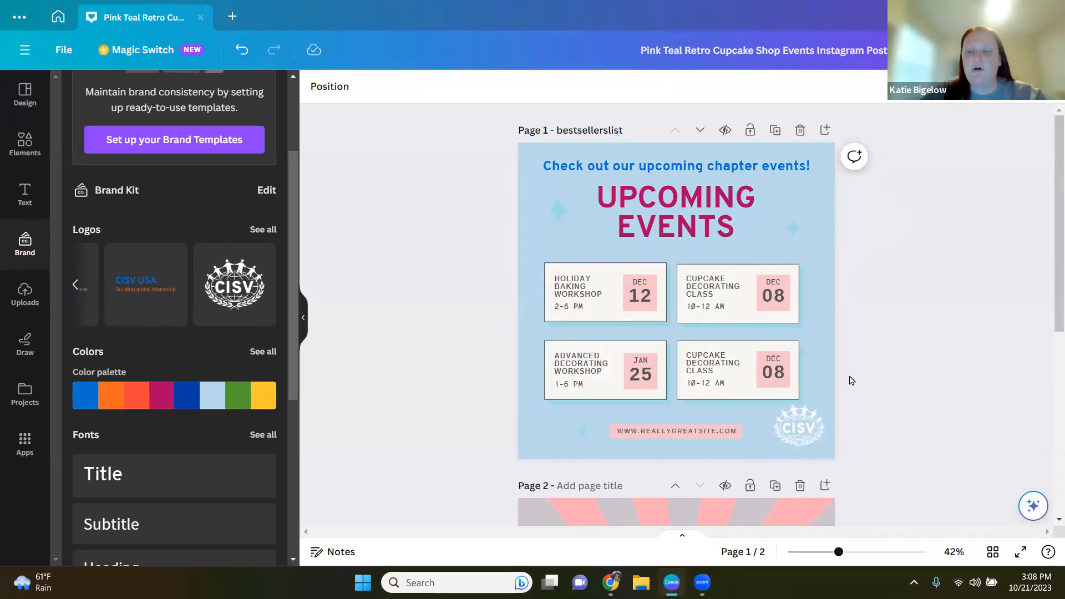
Step: Nudge the CISV logo slightly upward in the bottom-right corner
mouse_move(805, 426)
left_mouse_down()
mouse_move(795, 425)
mouse_move(803, 419)
left_mouse_up()
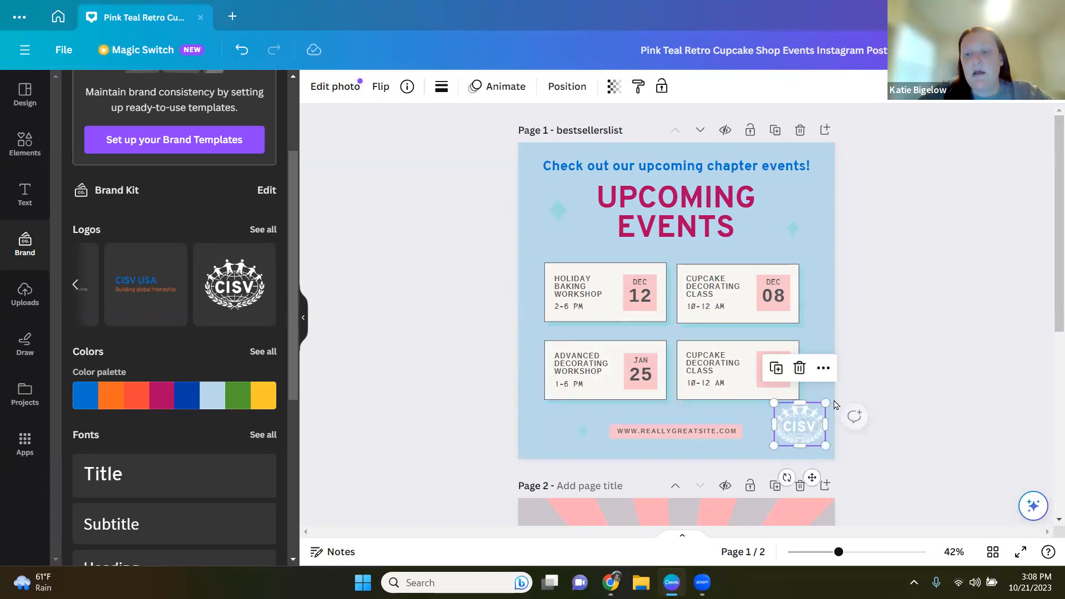
left_click(861, 384)
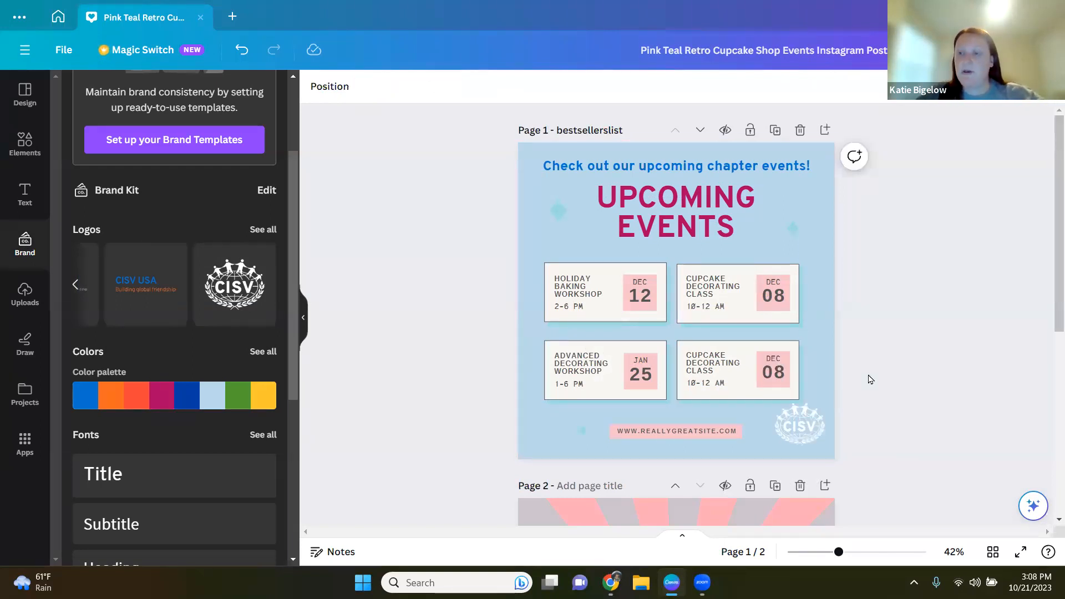
left_click(795, 432)
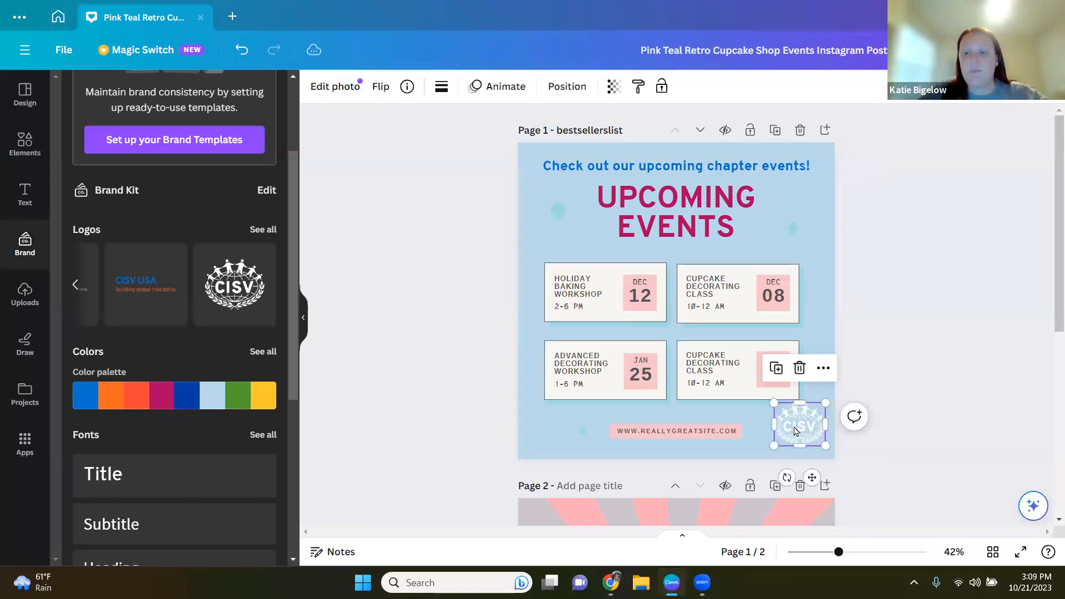
Step: Add the white CISV USA wordmark from uploads and move it to the page's top-left corner
left_click_drag(791, 426, 787, 426)
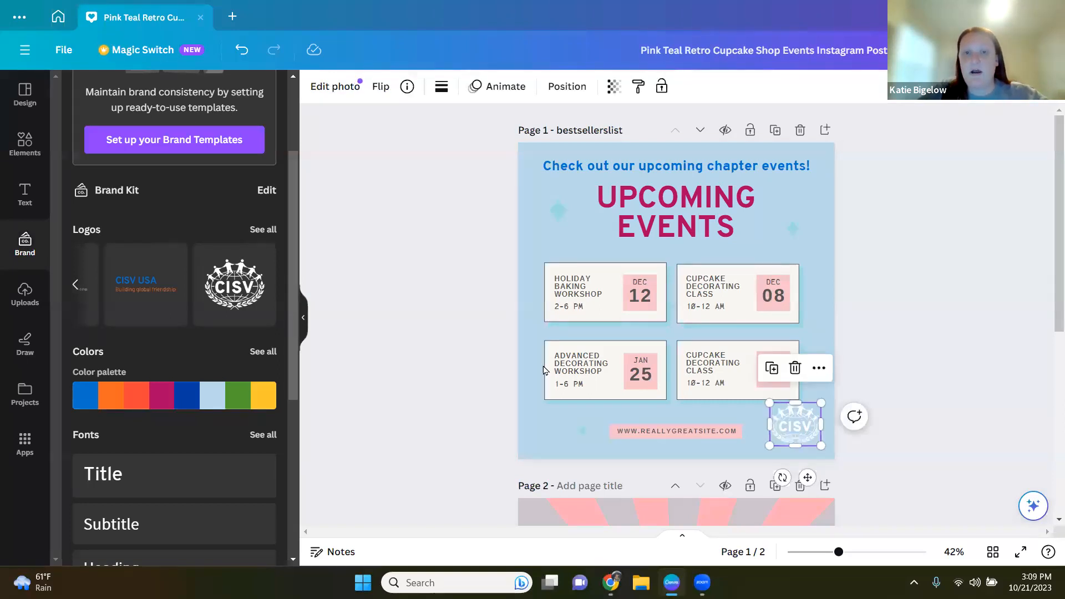
left_click(78, 286)
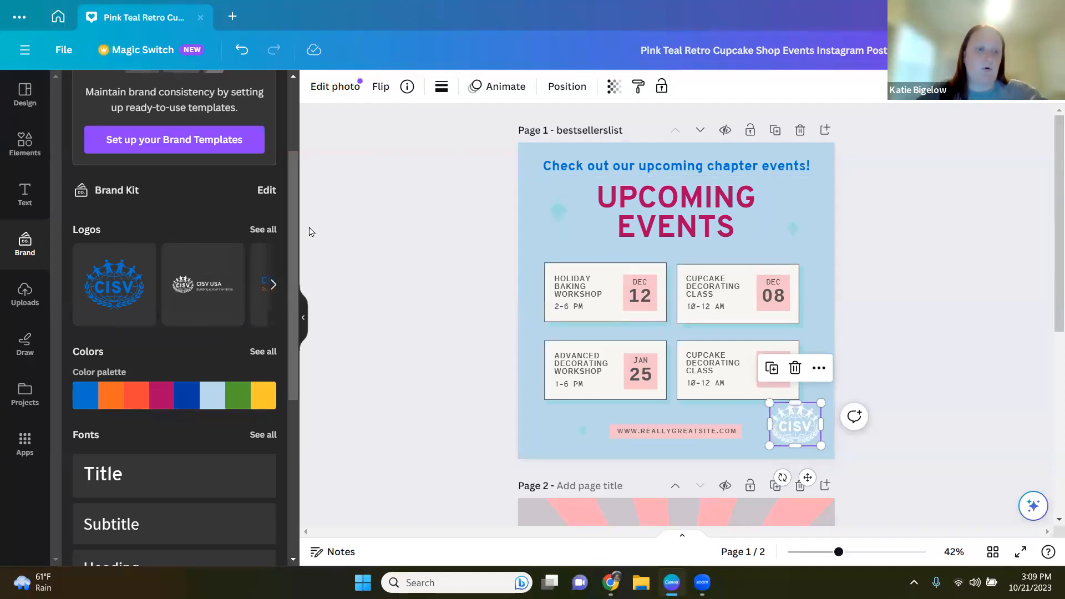
left_click(273, 288)
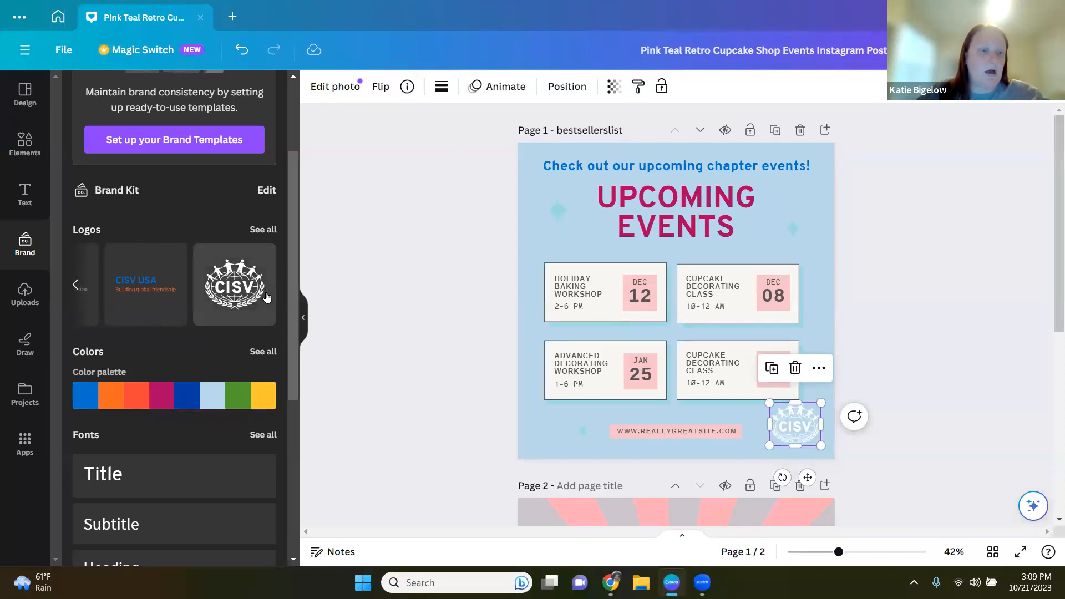
left_click(12, 304)
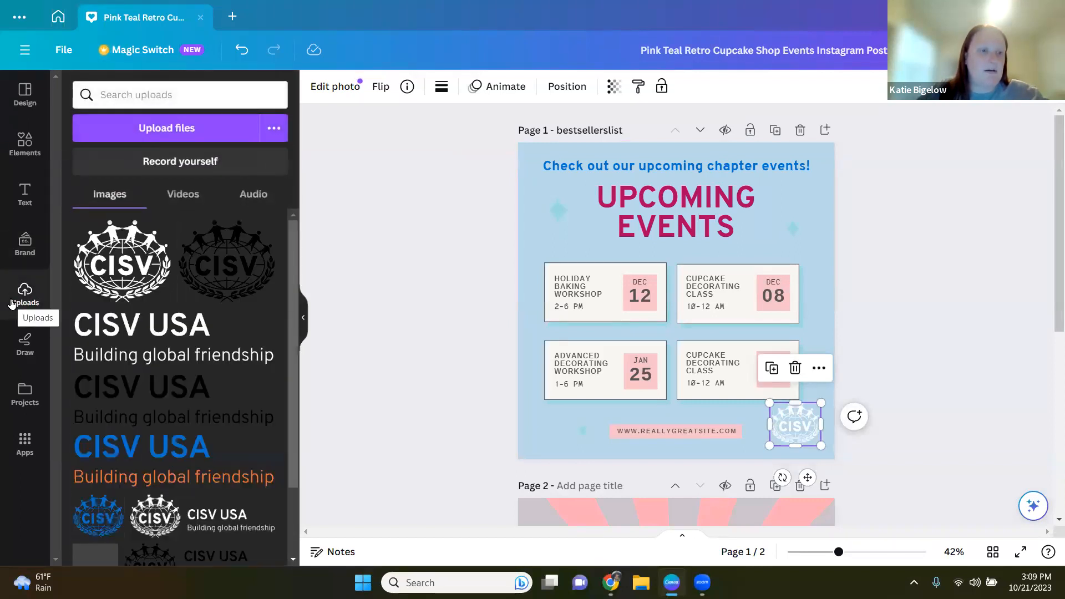
left_click(187, 329)
left_click_drag(793, 335, 660, 297)
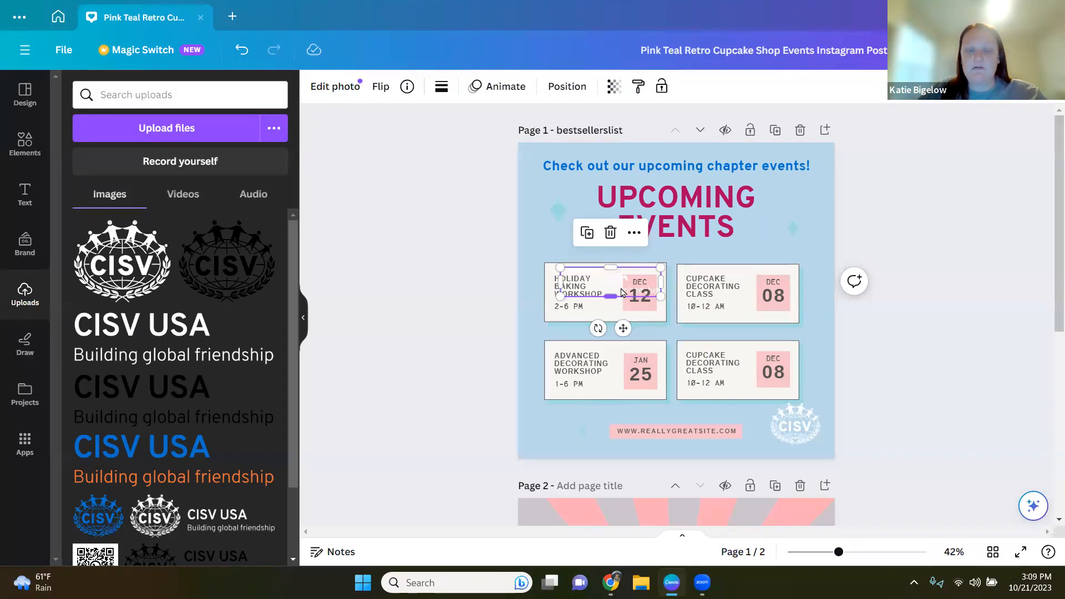
left_click_drag(623, 267, 526, 167)
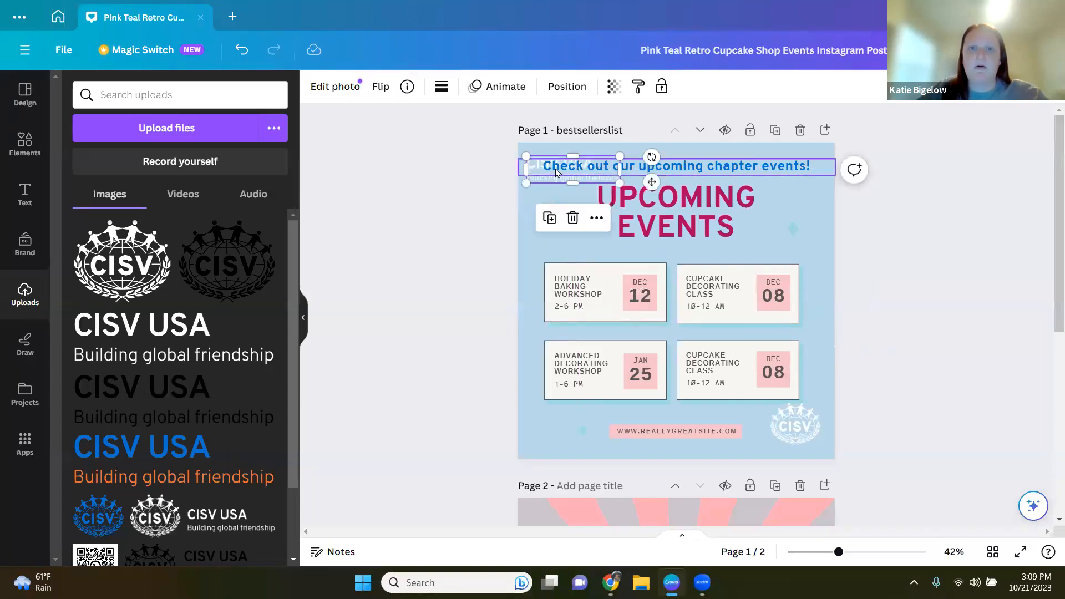
Step: Shrink the CISV USA wordmark and set it slightly inset from the top-left corner
left_click_drag(543, 183, 517, 172)
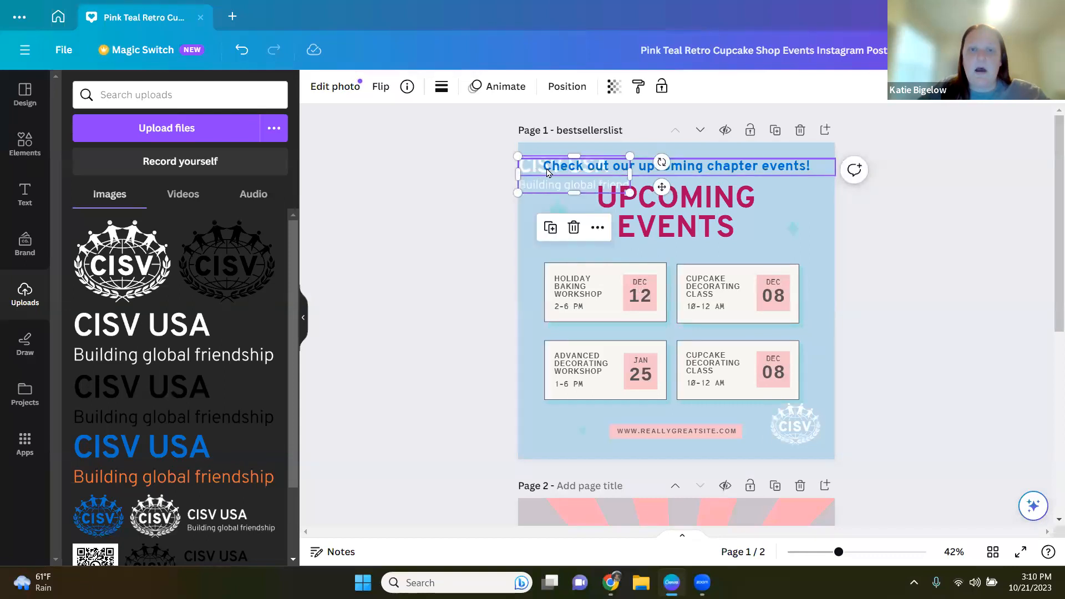
left_click(547, 173)
mouse_move(801, 166)
left_mouse_down()
mouse_move(812, 176)
mouse_move(783, 164)
left_mouse_up()
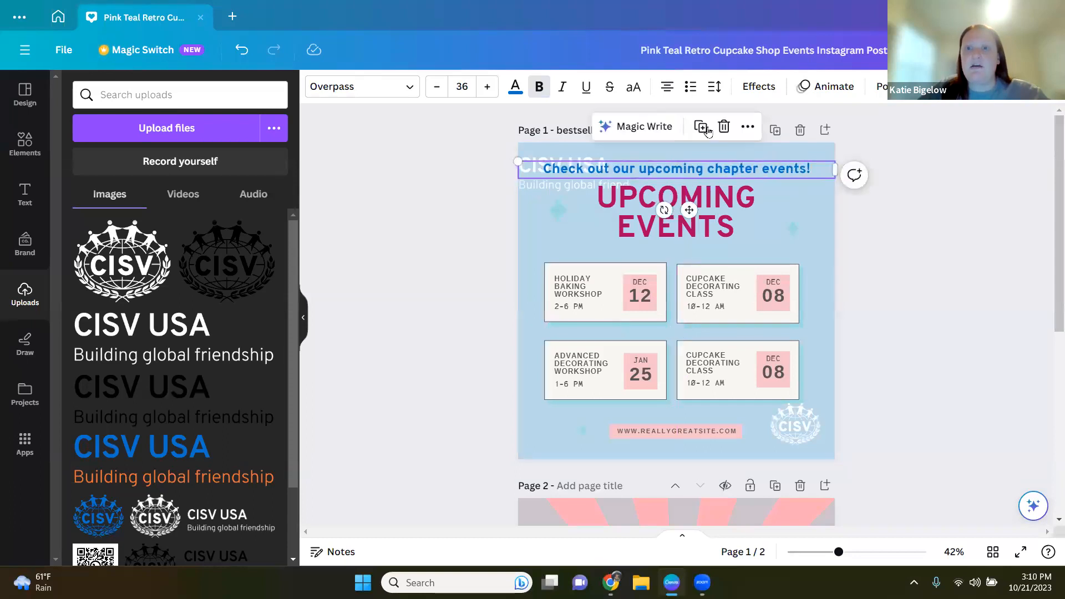
left_click(990, 87)
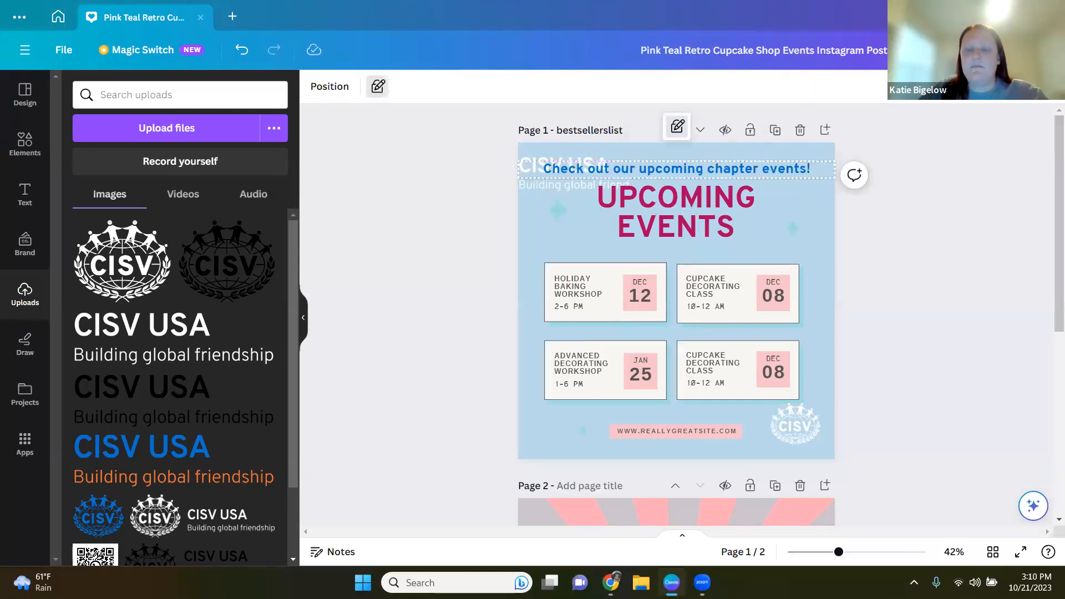
mouse_move(538, 189)
left_mouse_down()
mouse_move(551, 181)
mouse_move(555, 191)
left_mouse_up()
left_click(506, 199)
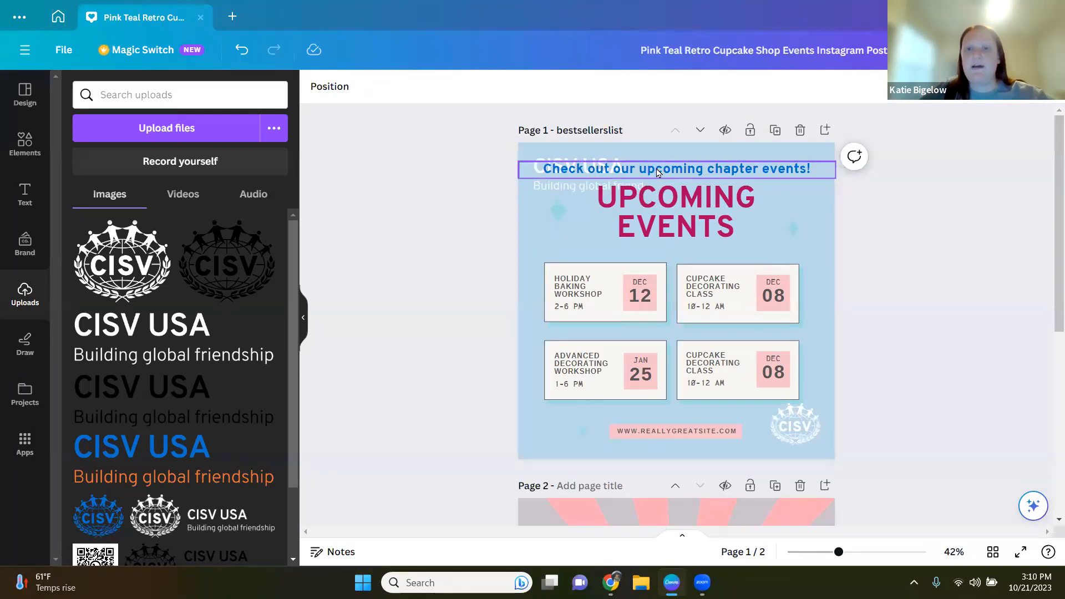
Step: Move the "Check out our upcoming chapter events!" line below the UPCOMING EVENTS title
left_click(658, 172)
left_click(677, 126)
left_click(678, 126)
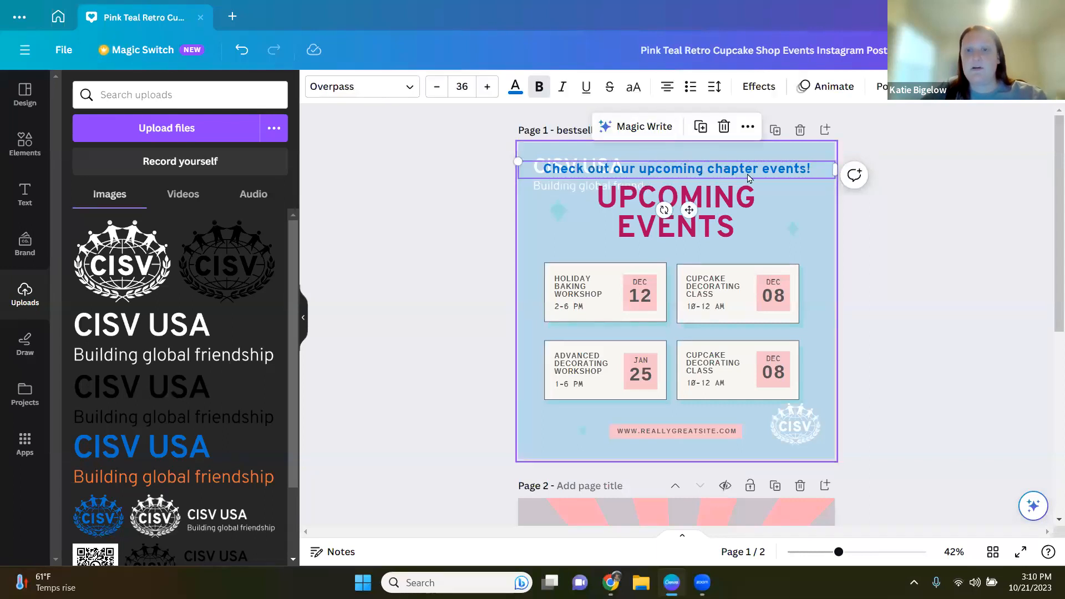
left_click_drag(750, 176, 746, 249)
left_click(469, 218)
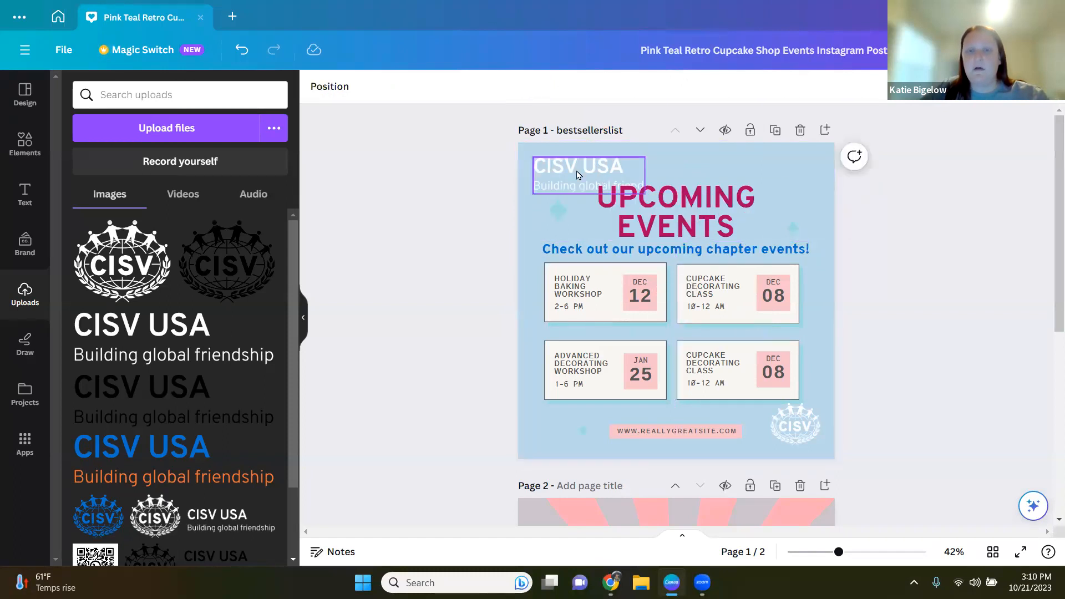
Step: Shrink the UPCOMING EVENTS title and reposition it above the chapter events line
left_click(672, 227)
left_click_drag(566, 182, 607, 209)
left_click_drag(717, 220, 695, 218)
left_click(467, 265)
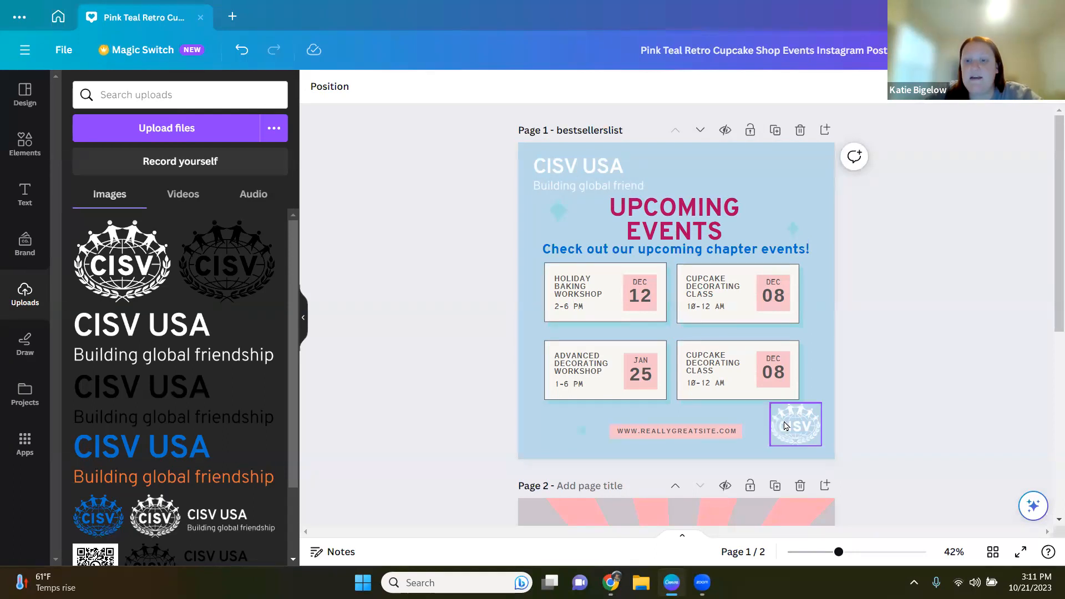
Step: Shrink the CISV USA wordmark slightly and enlarge the CISV logo in the bottom-right corner
left_click(557, 173)
left_click_drag(644, 193, 625, 182)
left_click(784, 441)
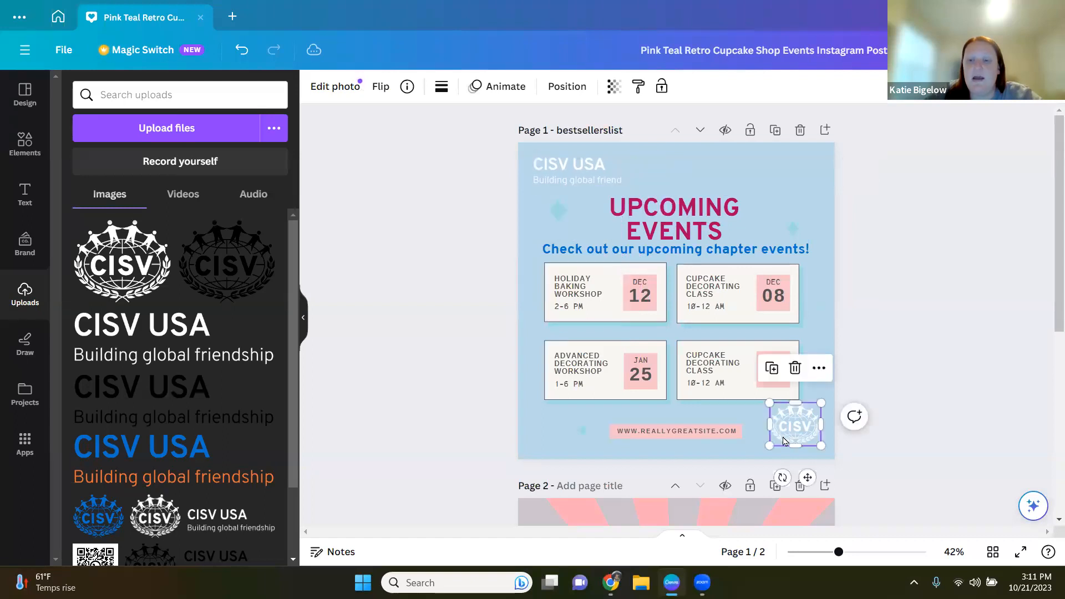
left_click_drag(768, 445, 797, 418)
left_click(862, 377)
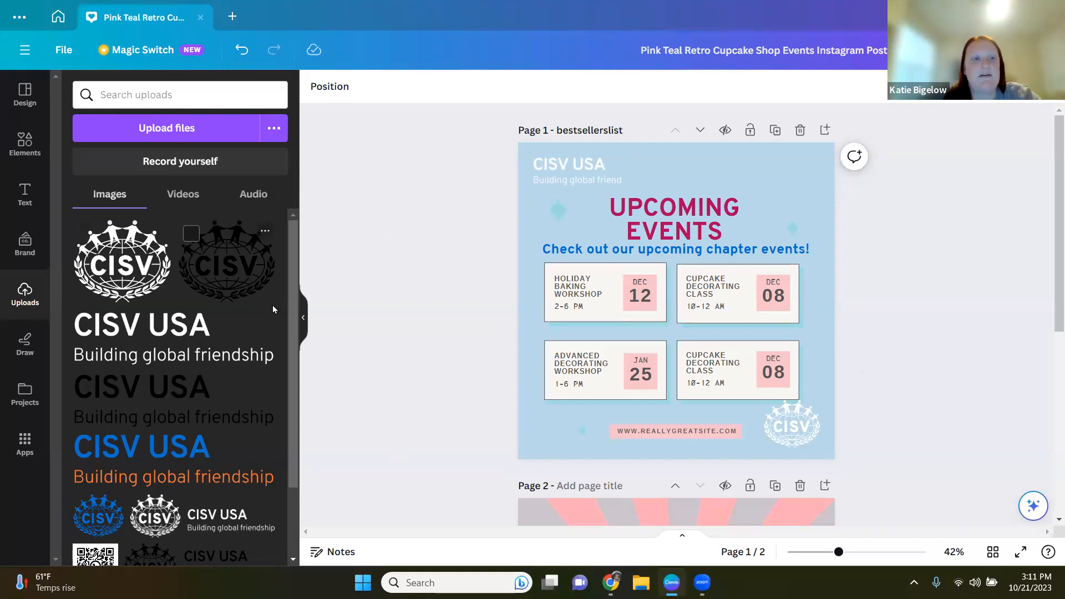
Step: Review the uploads panel's Images, Videos and Audio tabs and the available upload sources
scroll(275, 306, "down", 1)
scroll(275, 306, "down", 1)
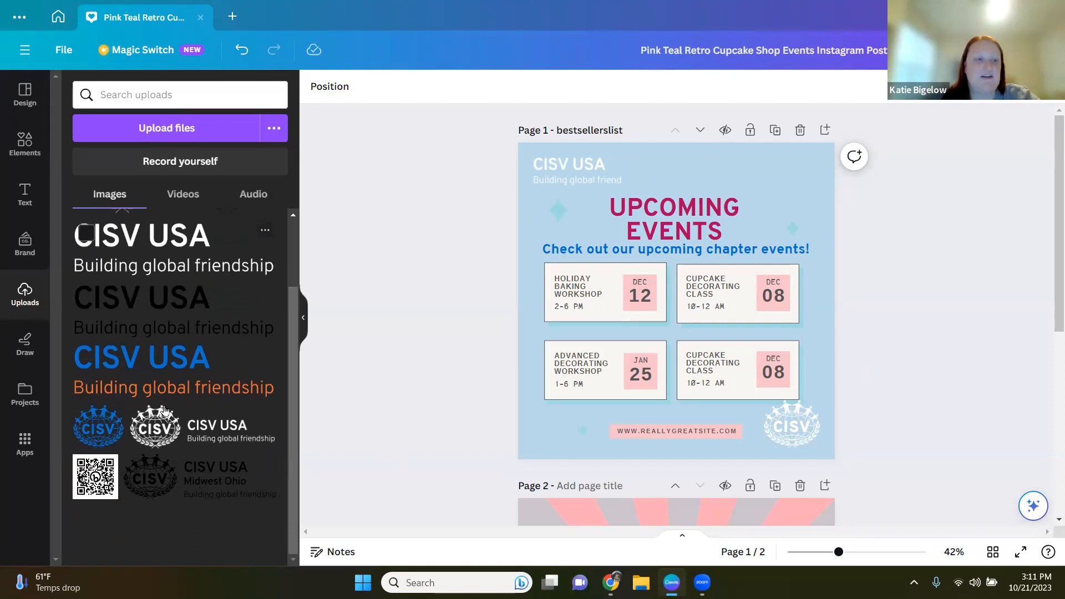
scroll(197, 452, "up", 2)
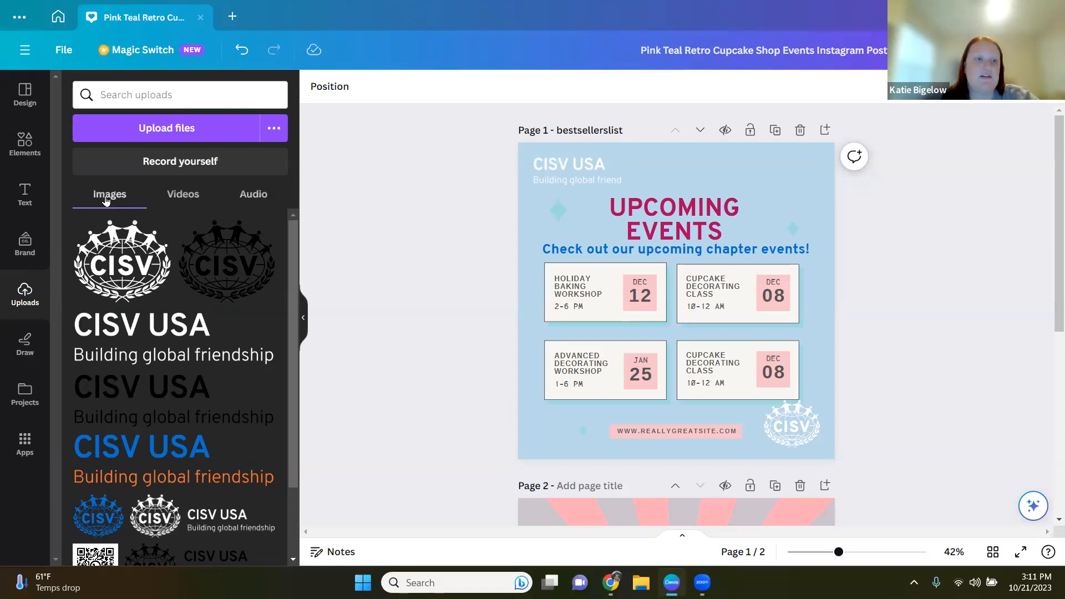
left_click(194, 197)
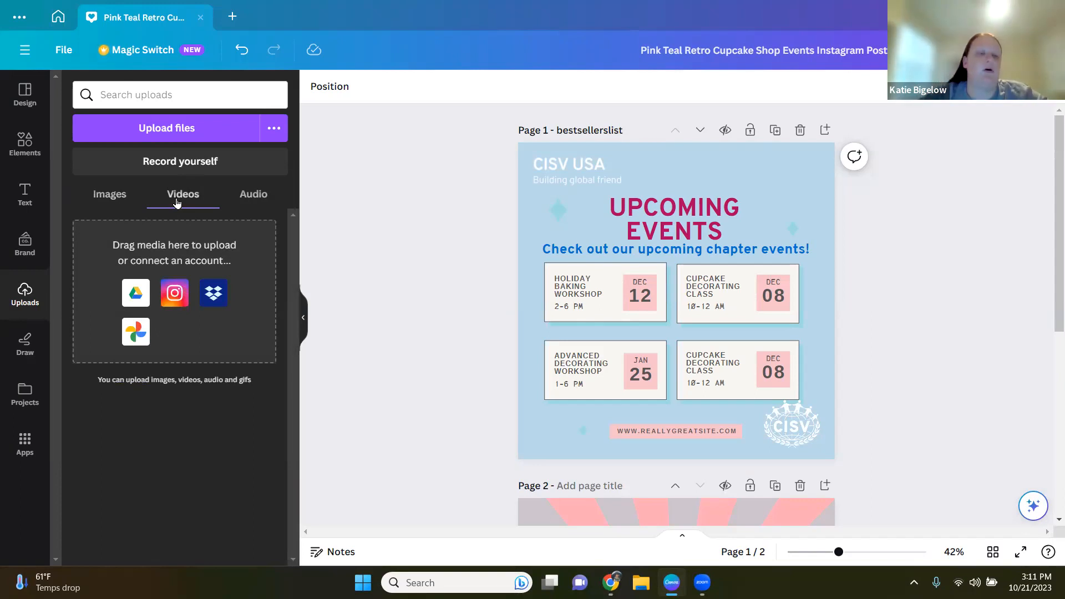
left_click(248, 199)
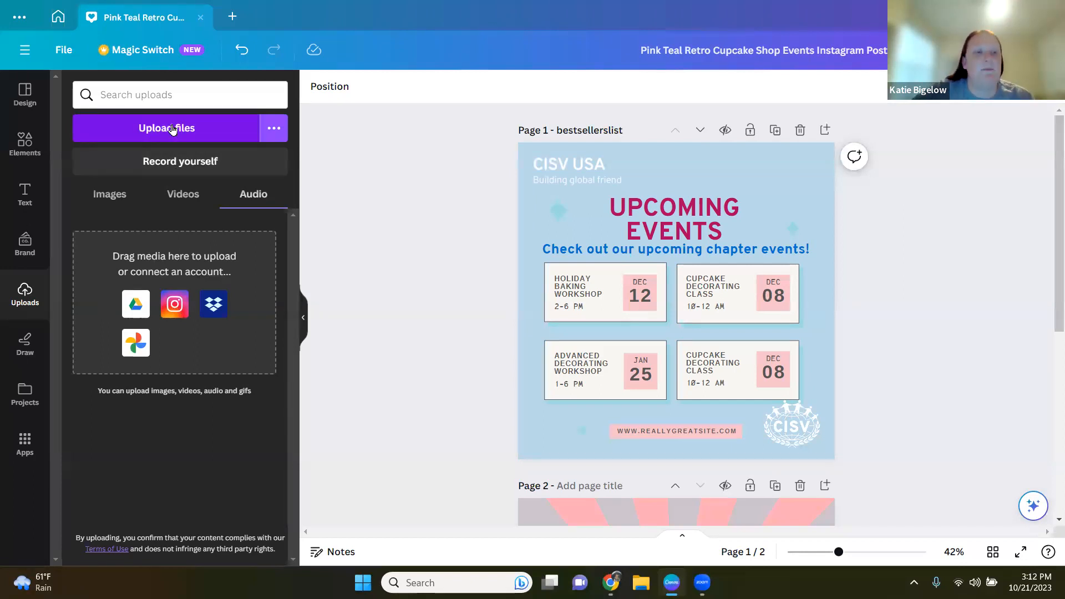
left_click(109, 195)
left_click(185, 126)
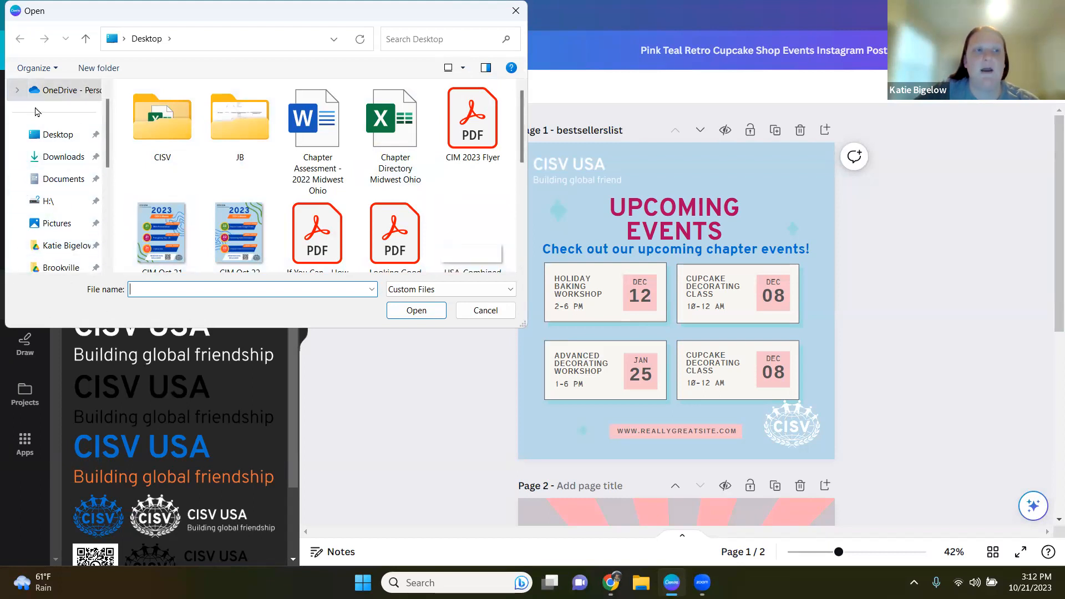
left_click(481, 314)
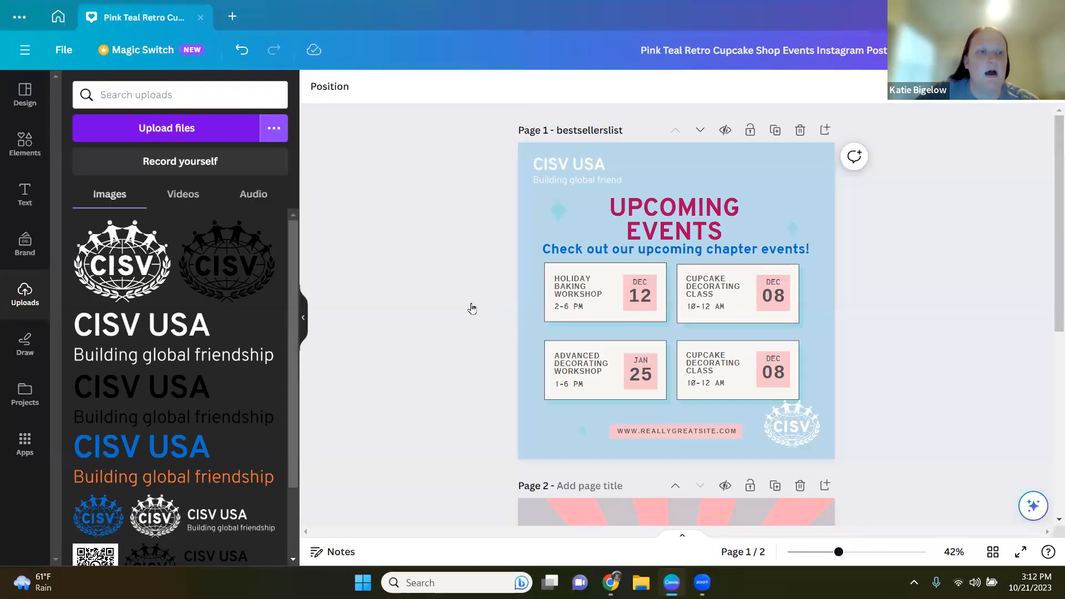
left_click(277, 130)
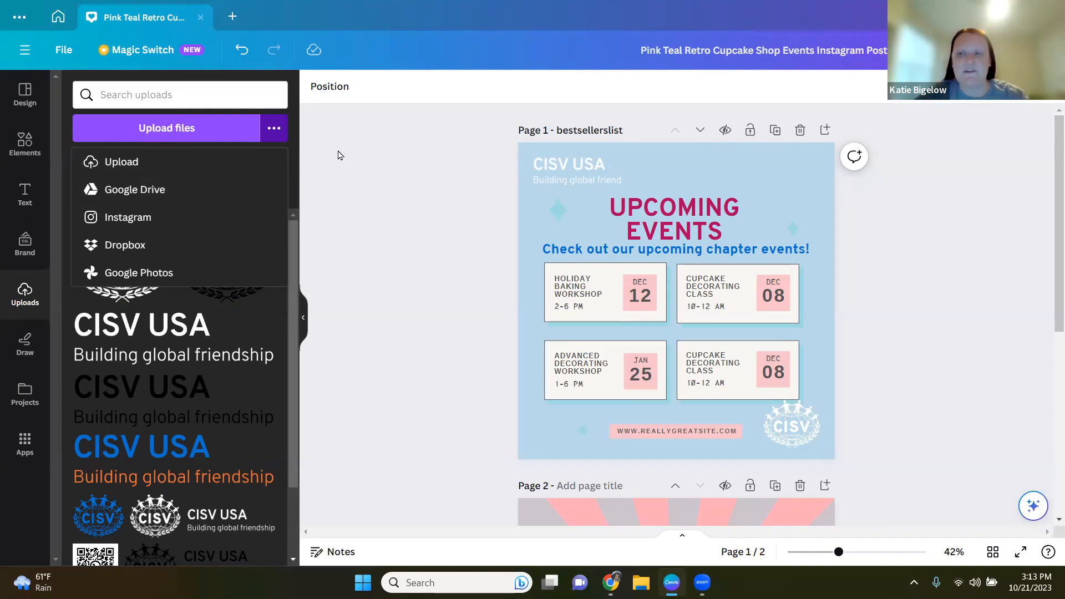
left_click(274, 127)
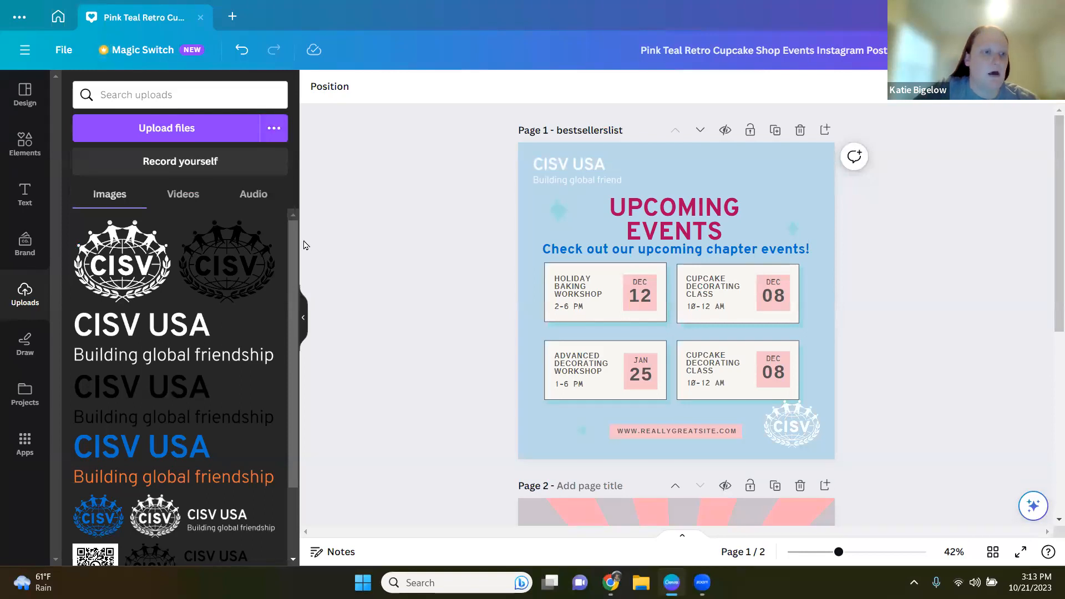
Step: Draw a wavy blue pen line above the UPCOMING EVENTS title
left_click(15, 347)
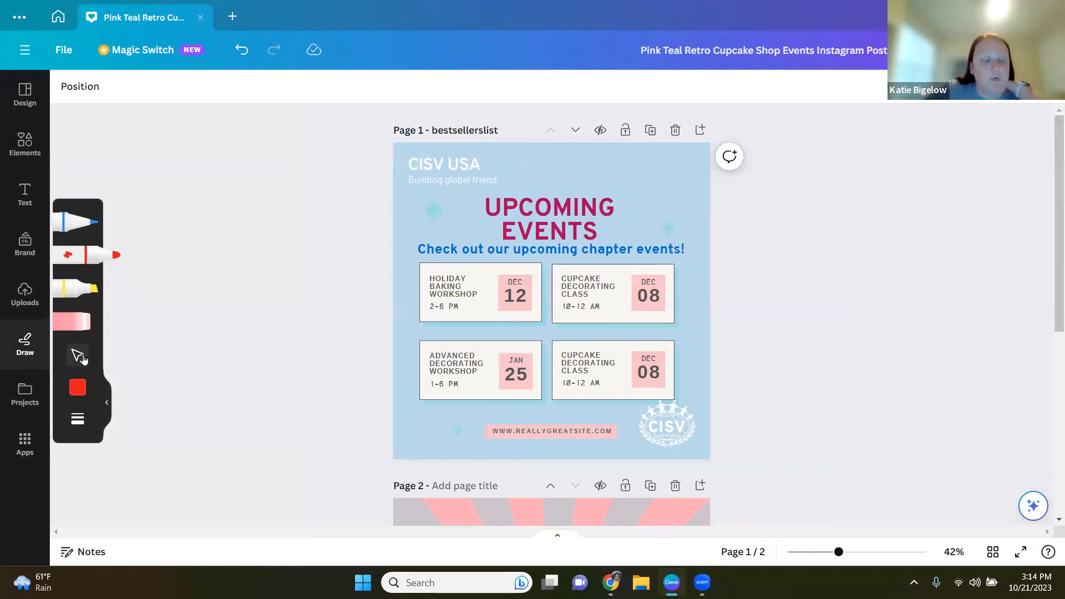
left_click(74, 224)
left_click(74, 225)
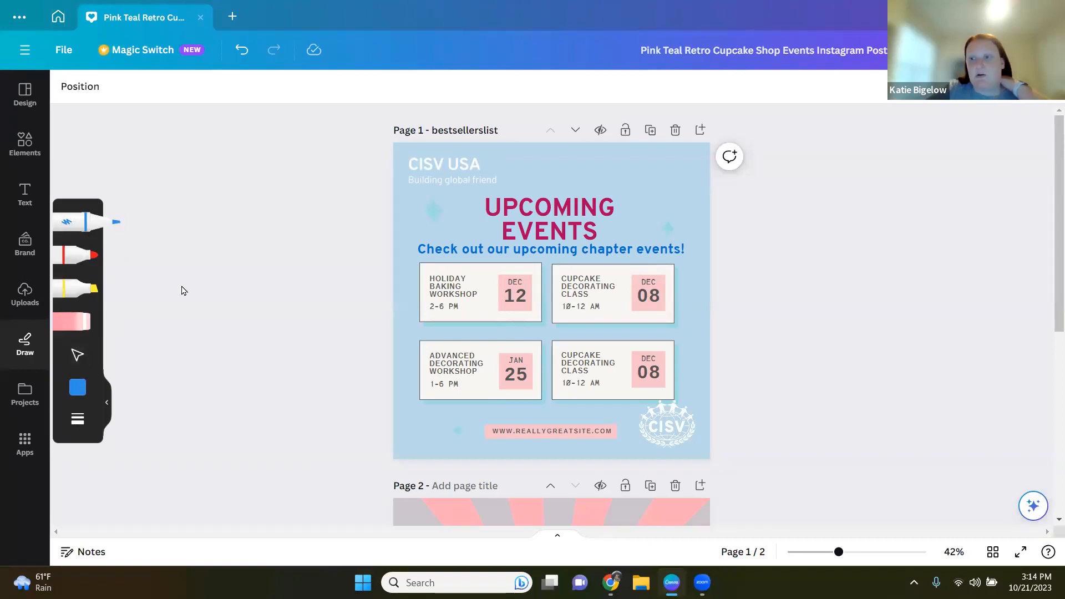
left_click(80, 360)
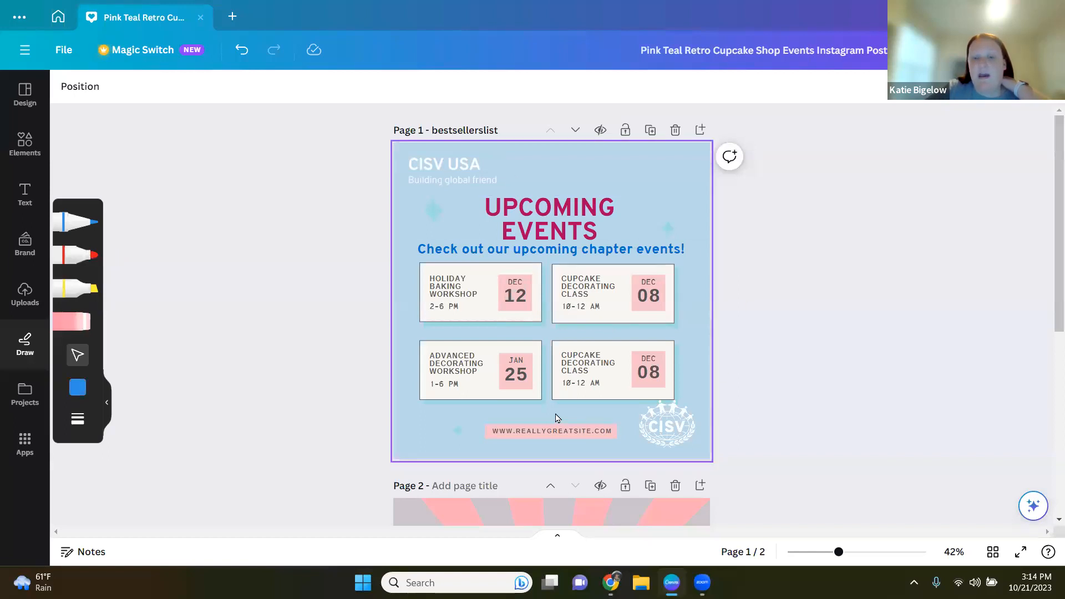
left_click(77, 222)
mouse_move(635, 175)
left_mouse_down()
mouse_move(659, 198)
mouse_move(634, 179)
left_mouse_up()
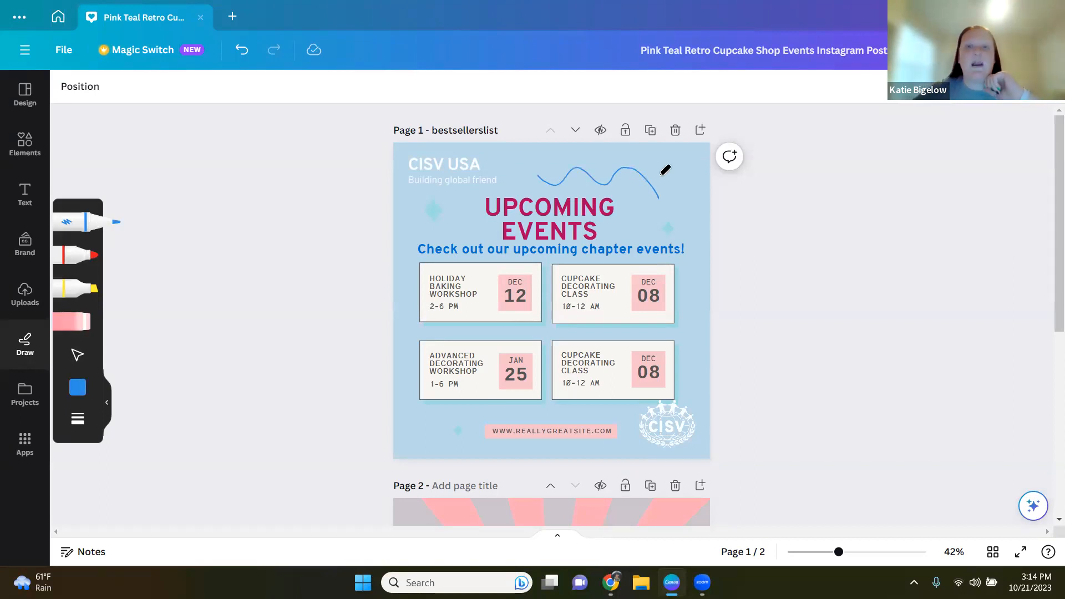
Step: Select the drawn wavy line and delete it
left_click(78, 355)
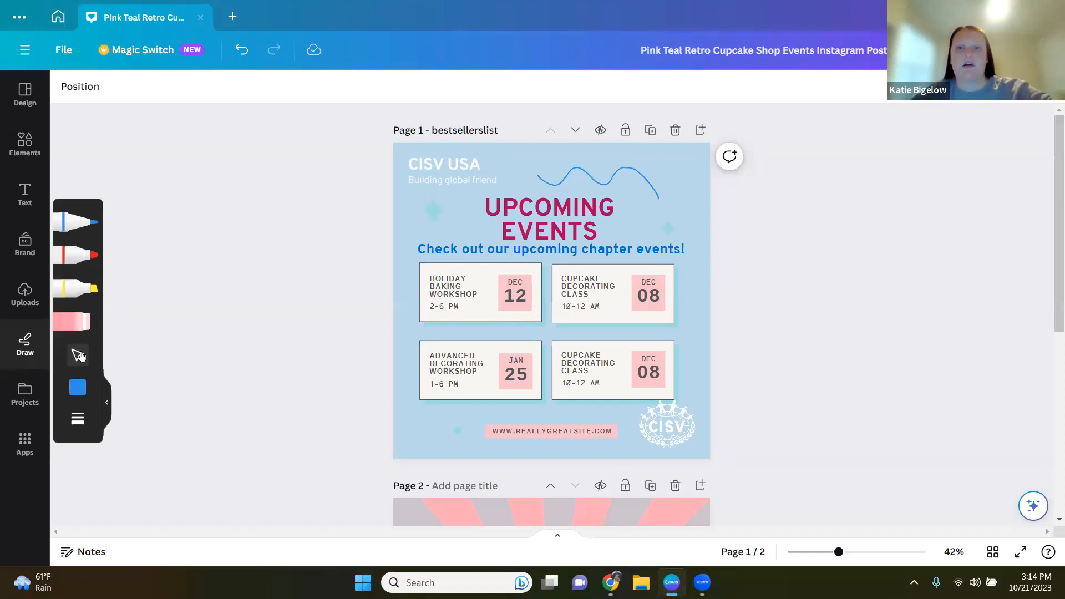
mouse_move(639, 181)
left_mouse_down()
mouse_move(631, 254)
mouse_move(651, 176)
mouse_move(642, 174)
left_mouse_up()
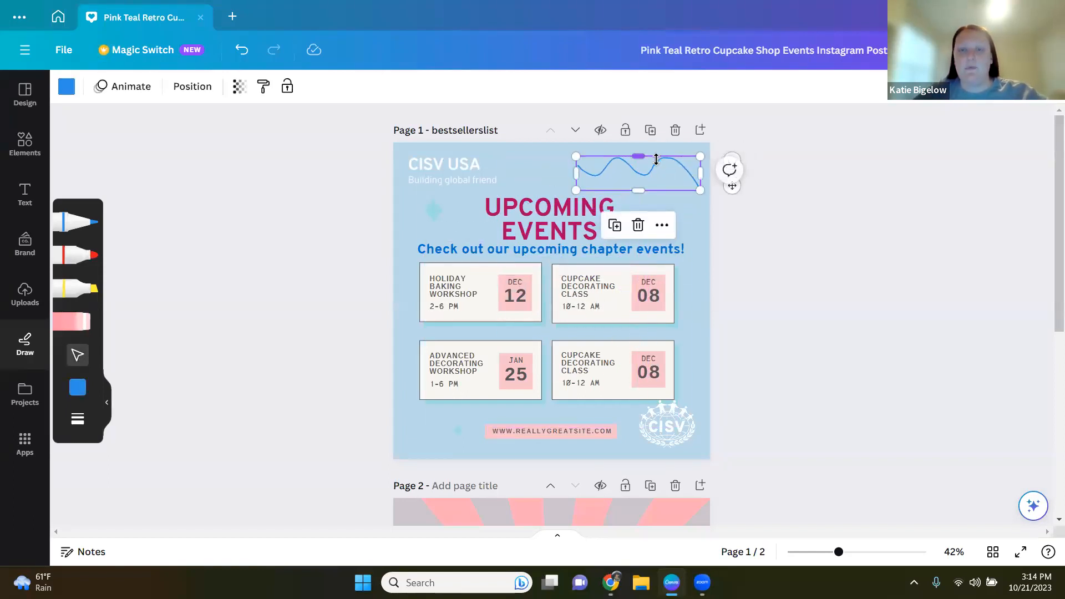
left_click(638, 225)
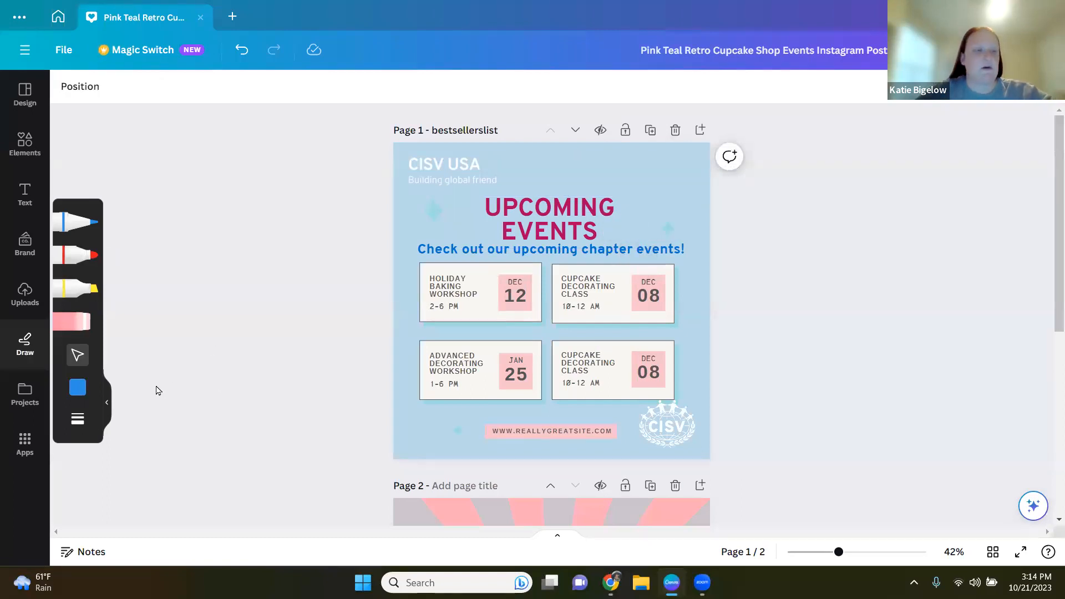
Step: Examine the pen's colour palettes and its weight and transparency settings
left_click(75, 389)
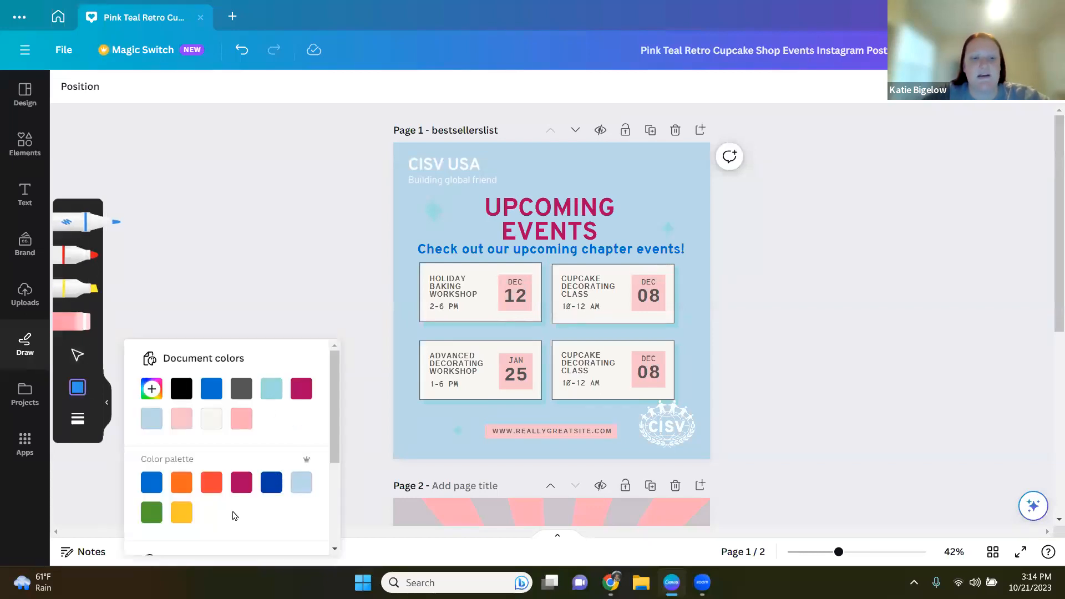
scroll(241, 507, "down", 2)
scroll(299, 369, "up", 2)
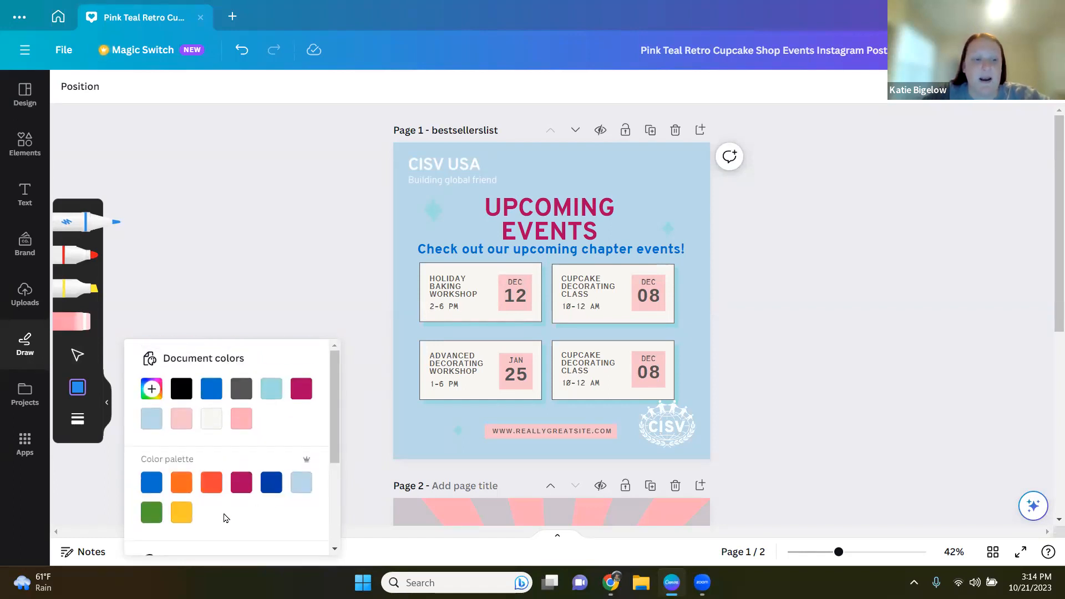
scroll(225, 518, "down", 3)
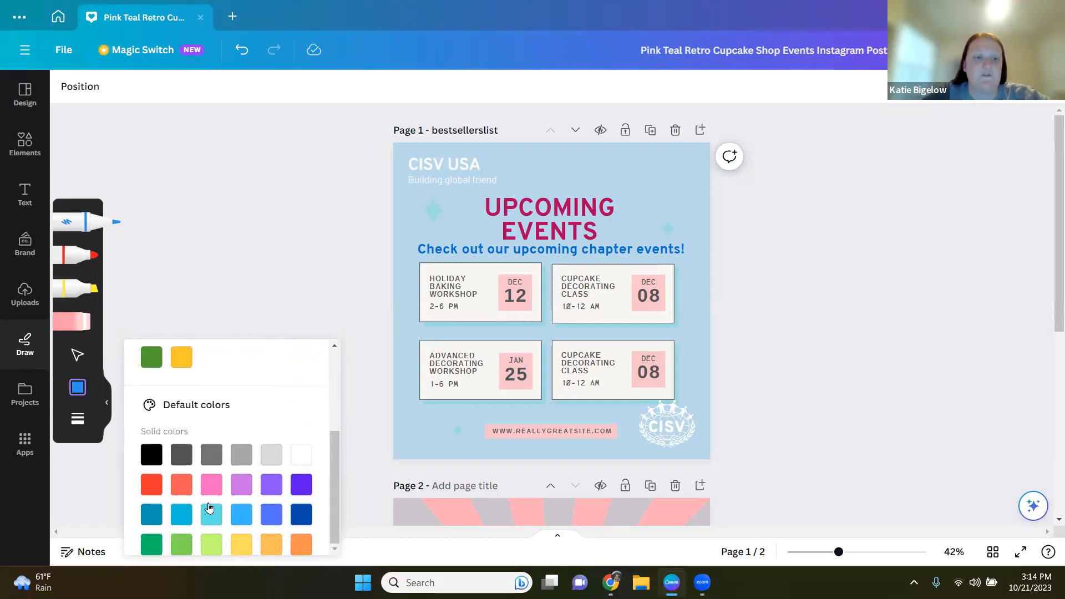
scroll(266, 485, "up", 3)
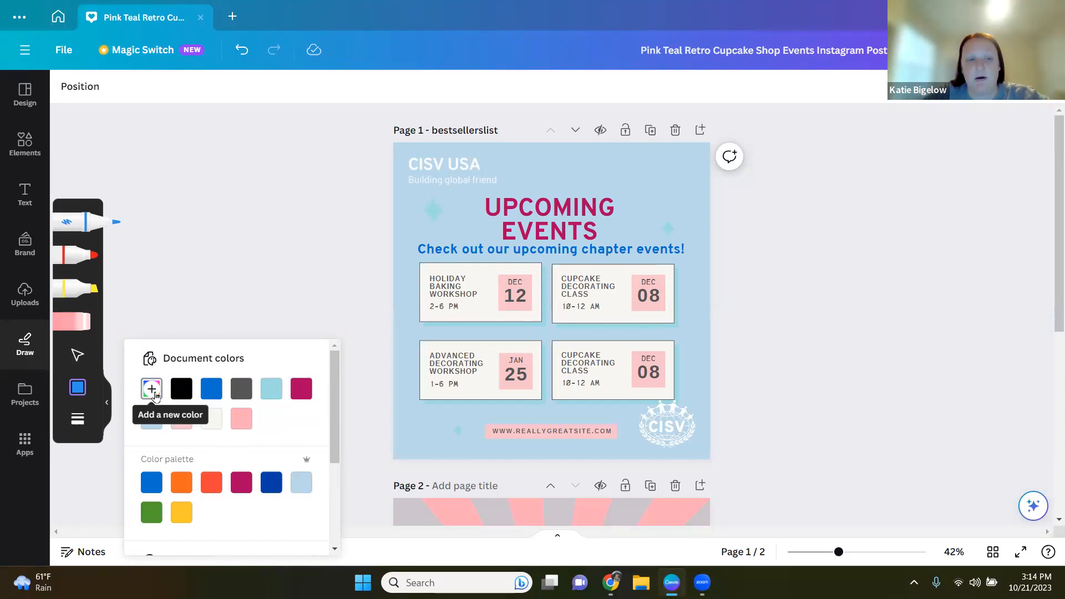
left_click(77, 419)
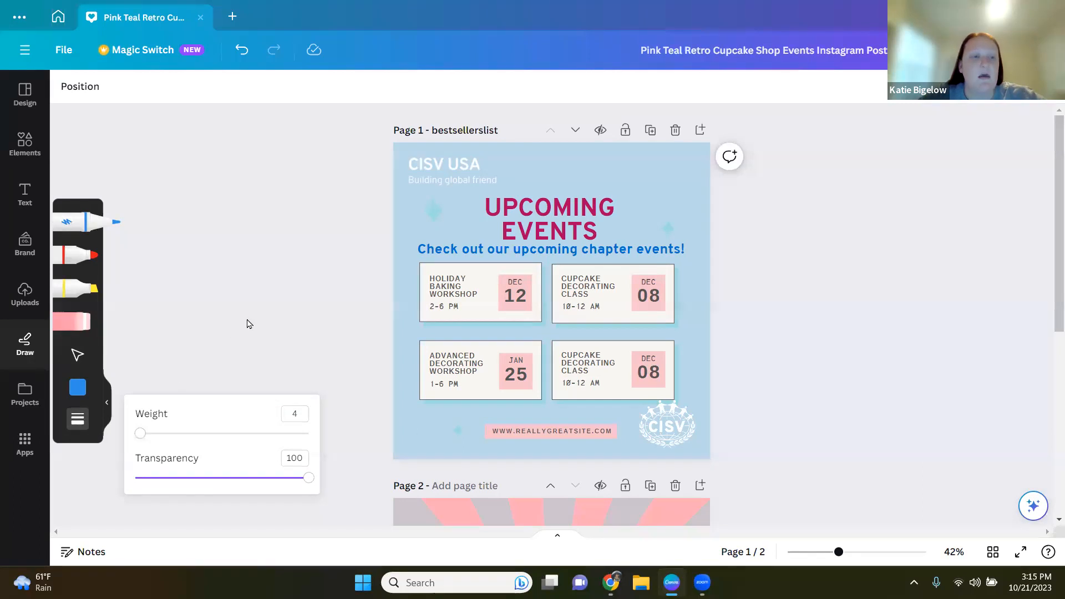
Step: Browse the Projects and Apps panels, returning to the Design templates panel
left_click(106, 402)
left_click(29, 394)
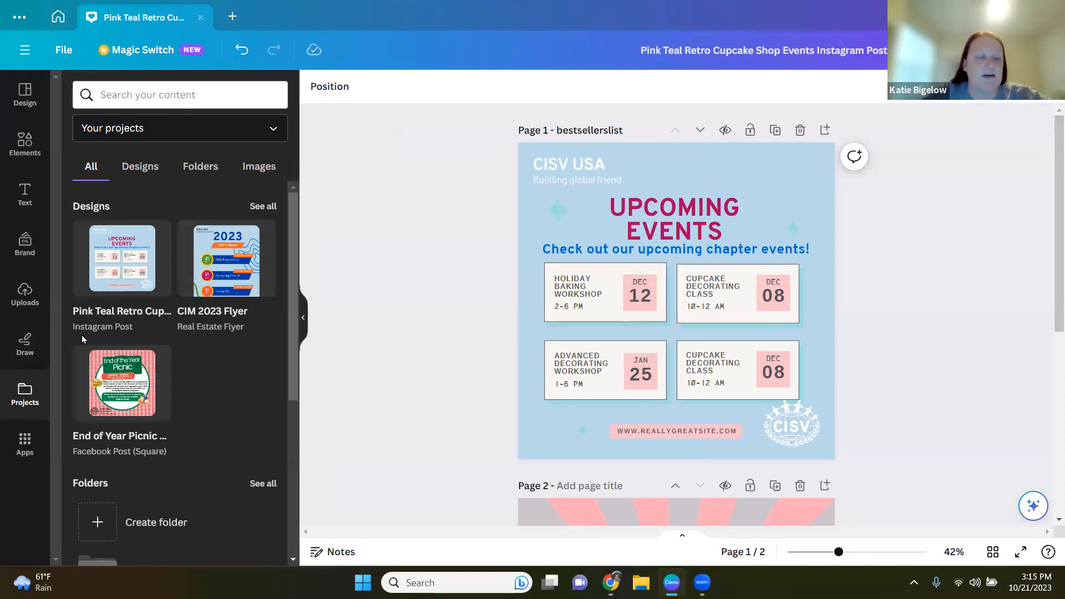
left_click(21, 447)
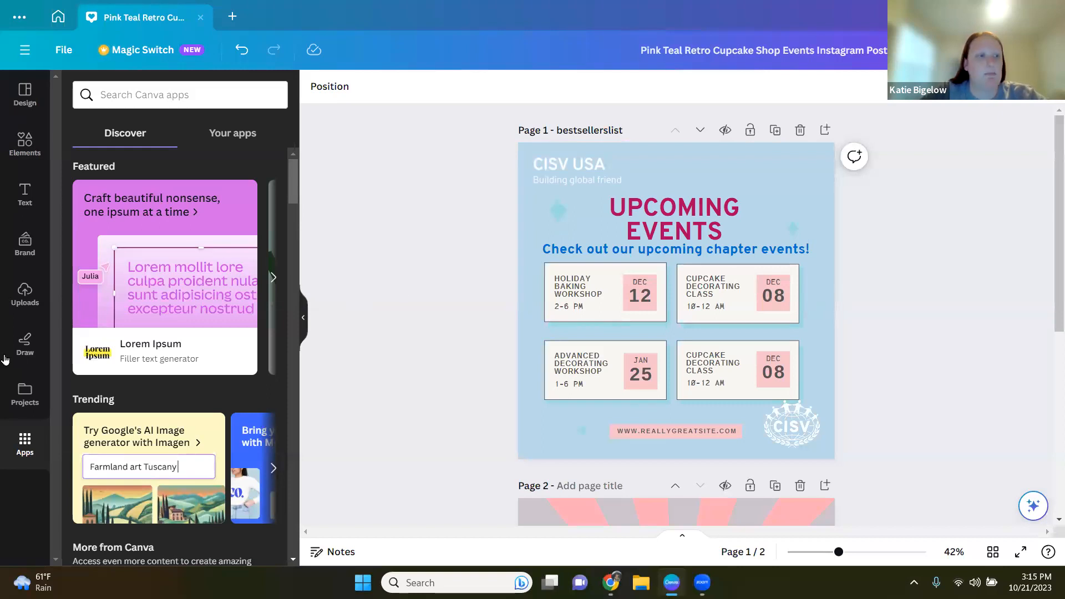
left_click(25, 96)
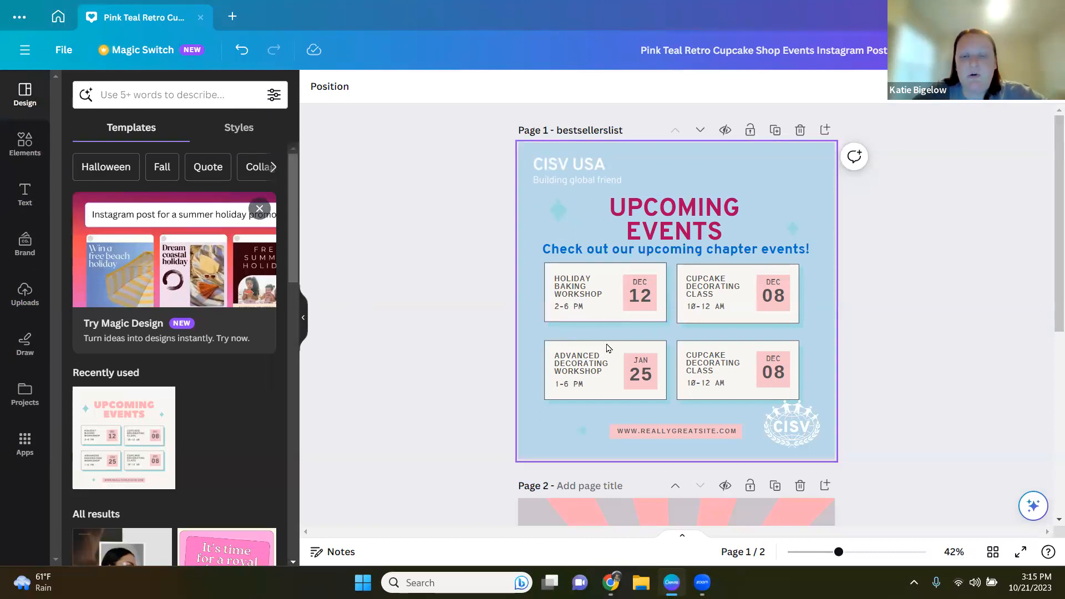
Step: Recolour all three colours of the sparkle illustration beside the title to the brand kit orange
left_click(557, 218)
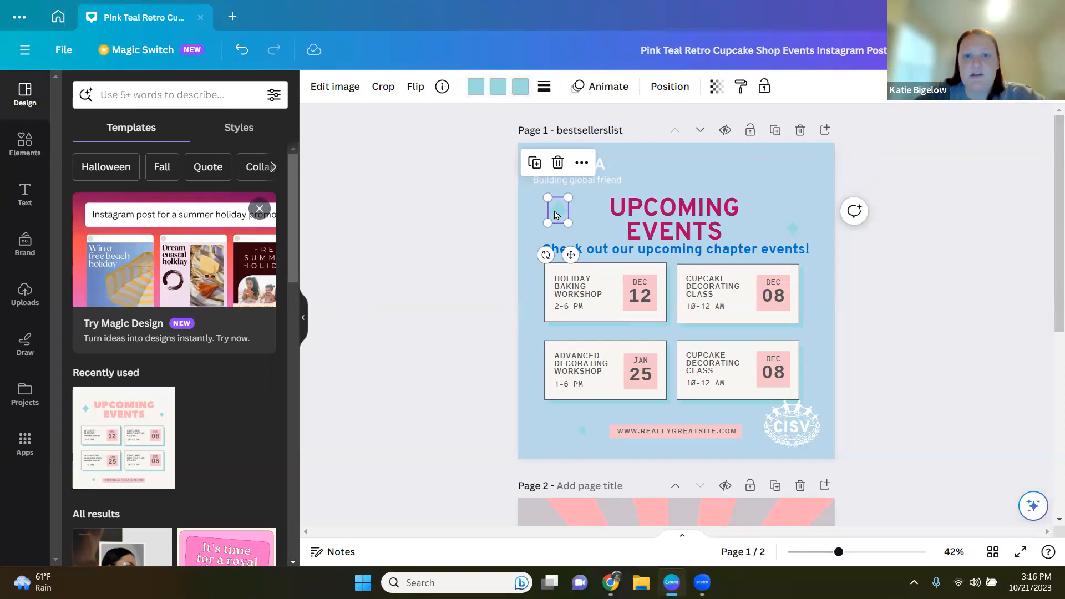
left_click(476, 88)
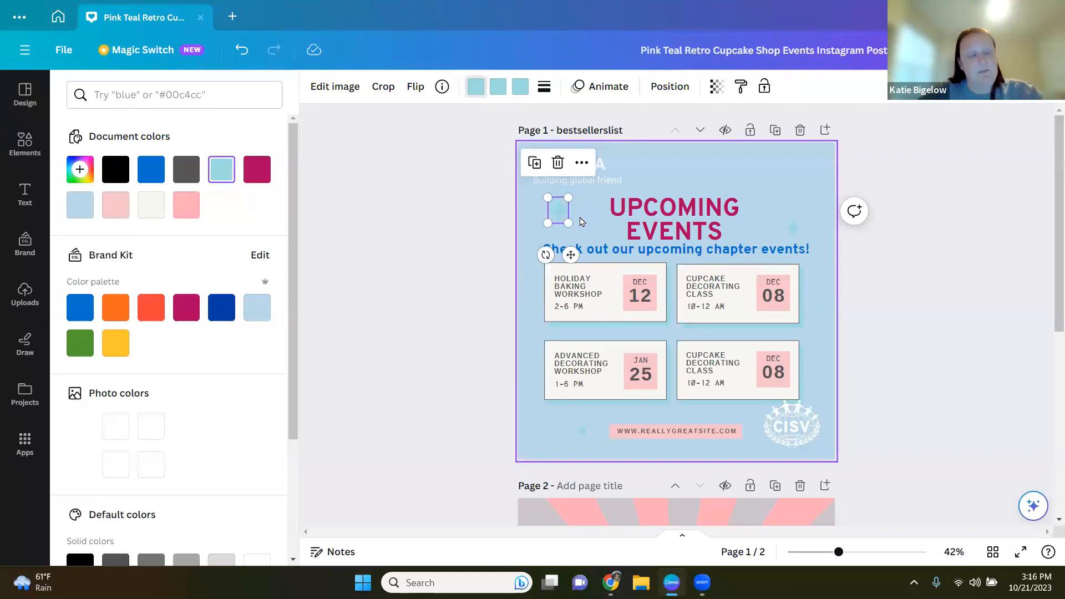
left_click(114, 319)
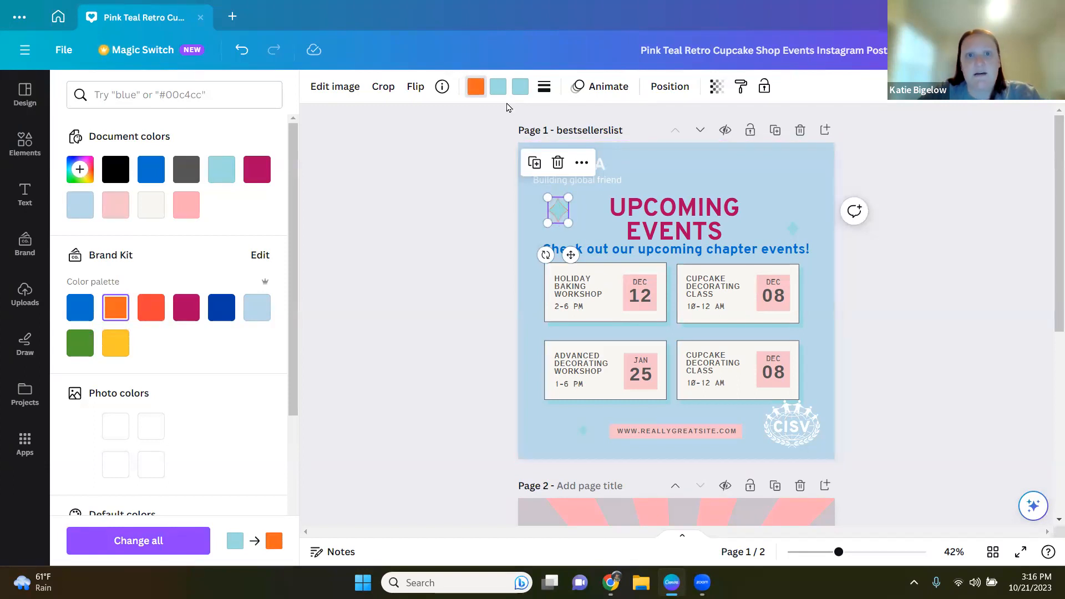
left_click(498, 87)
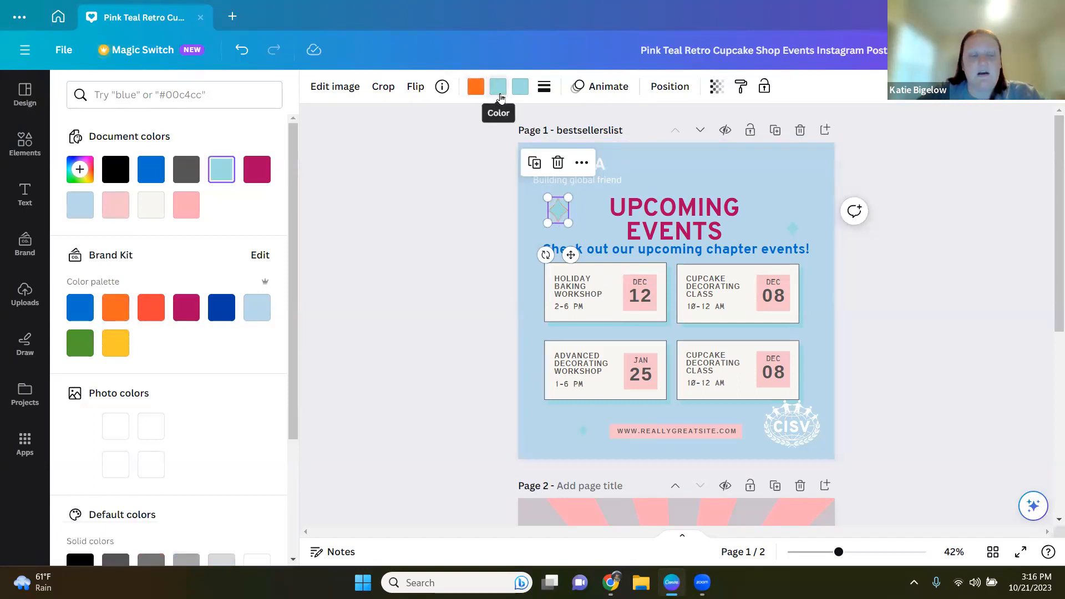
left_click(125, 314)
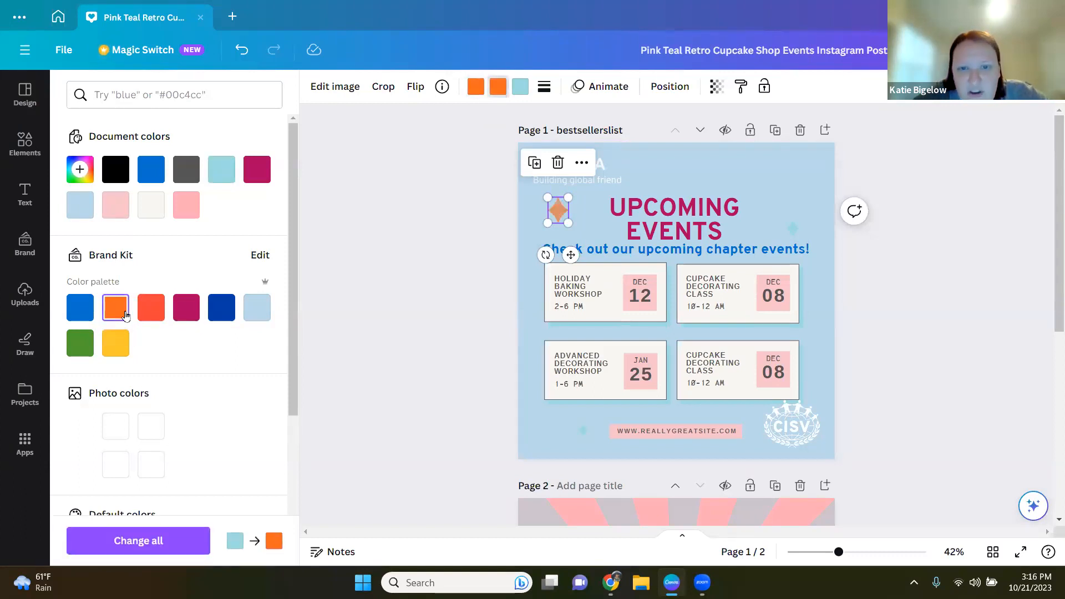
left_click_drag(838, 552, 865, 552)
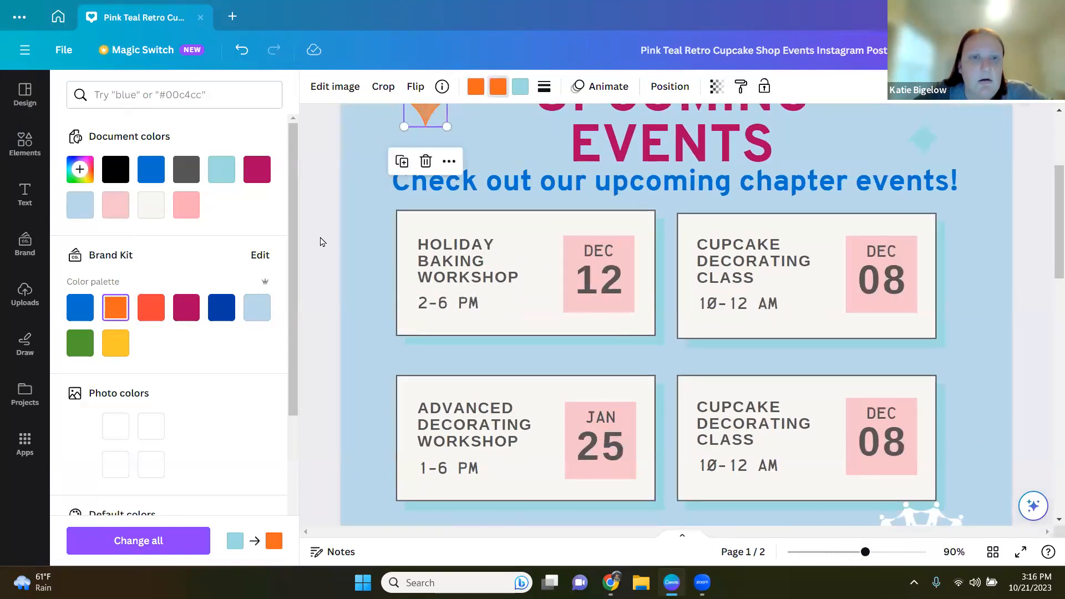
scroll(320, 242, "up", 4)
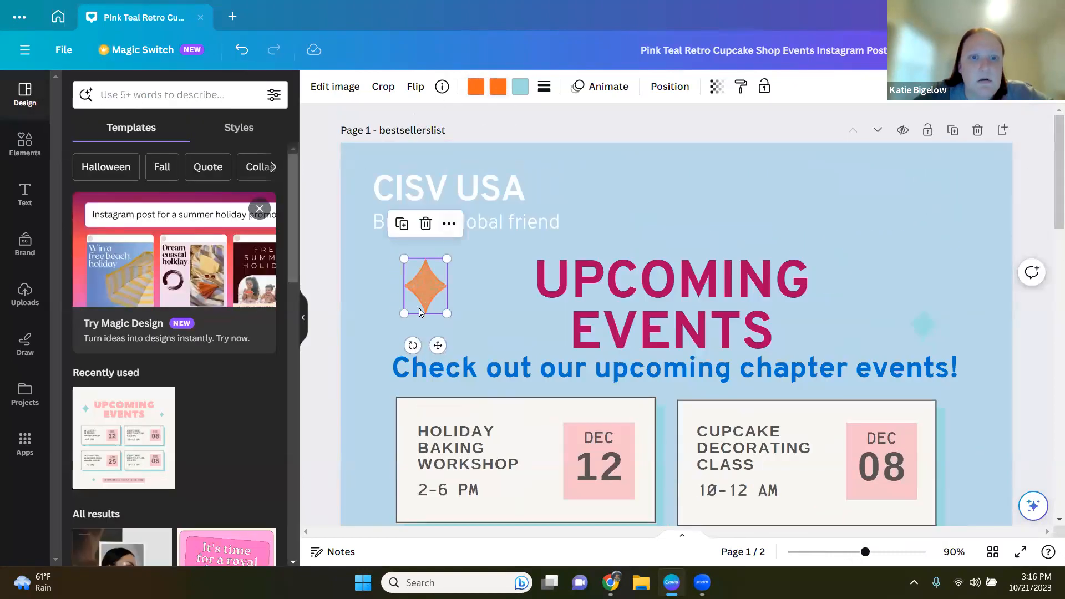
left_click(498, 86)
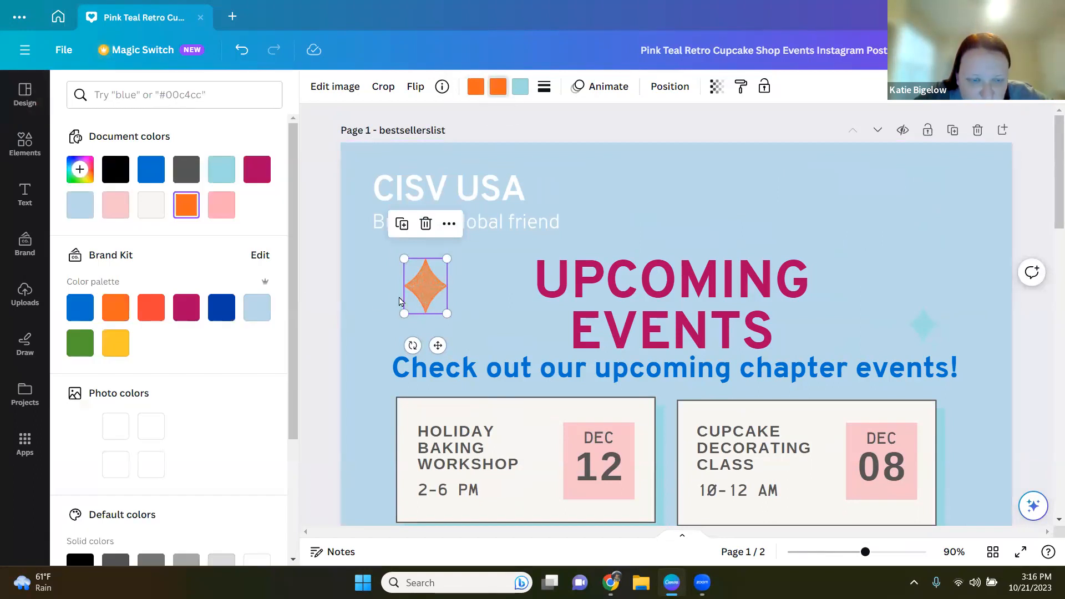
left_click(525, 89)
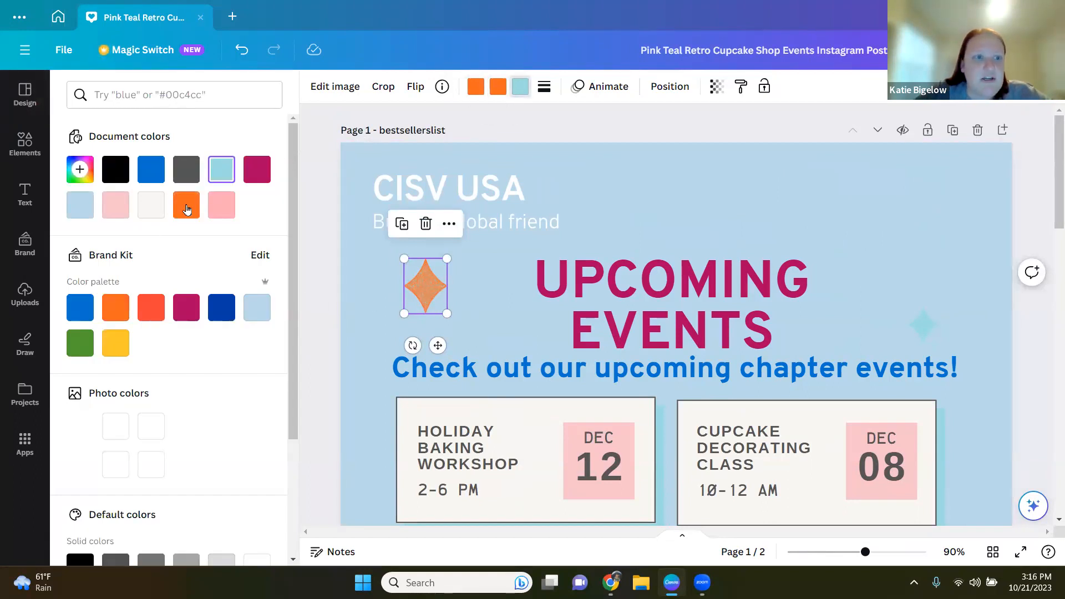
left_click(119, 314)
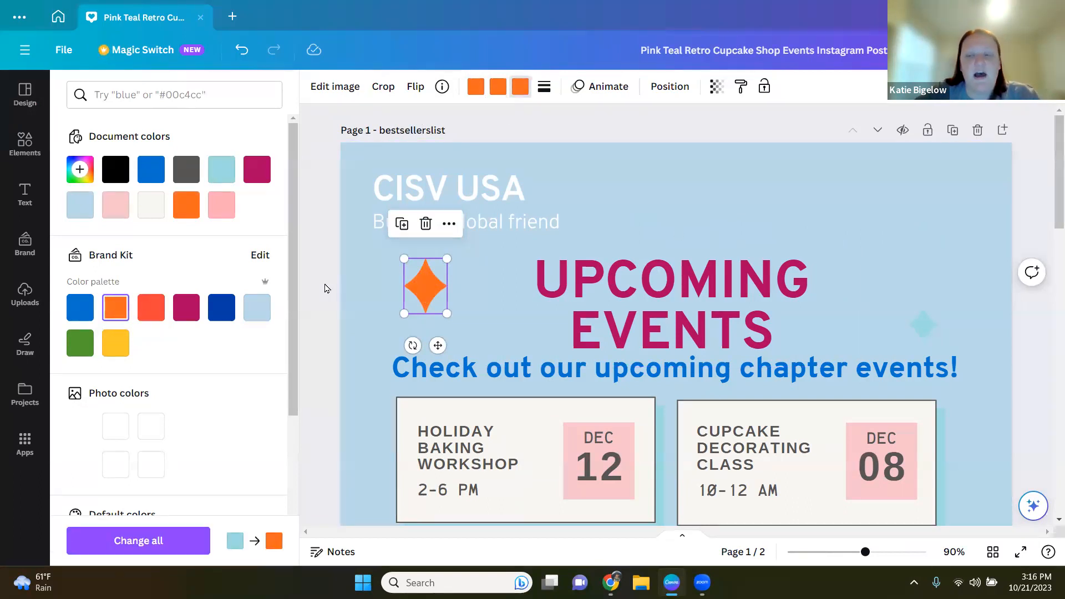
Step: View the sparkle illustration's element information
left_click(442, 86)
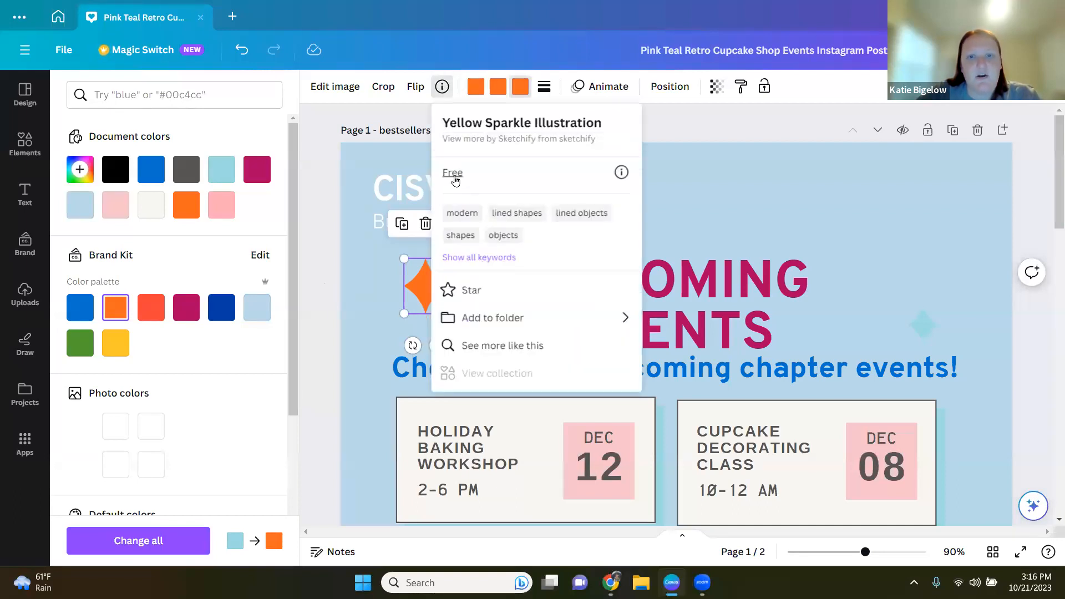
left_click(319, 233)
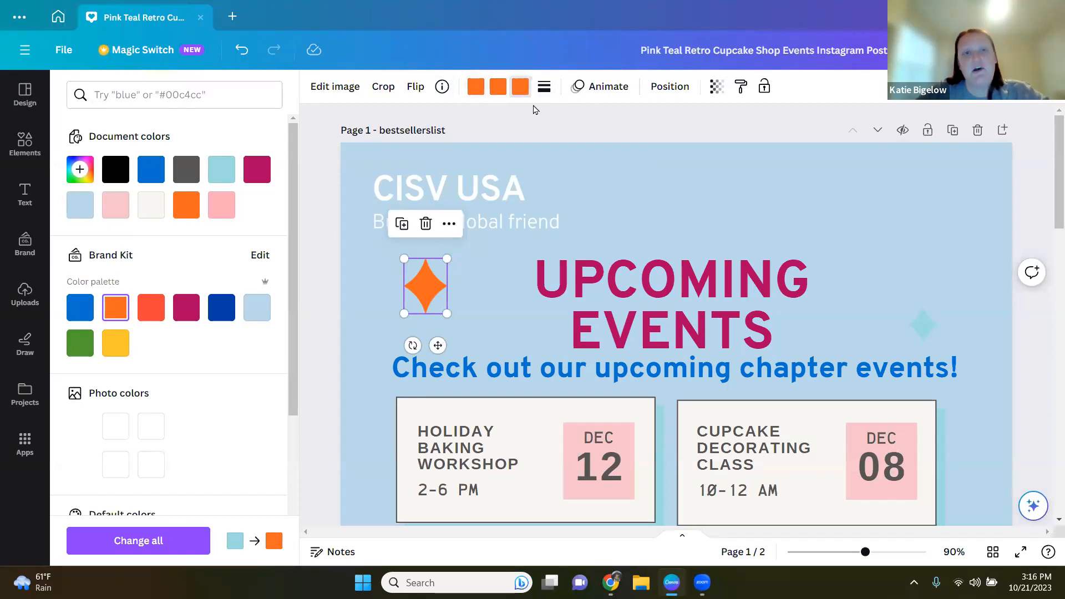
left_click(842, 551)
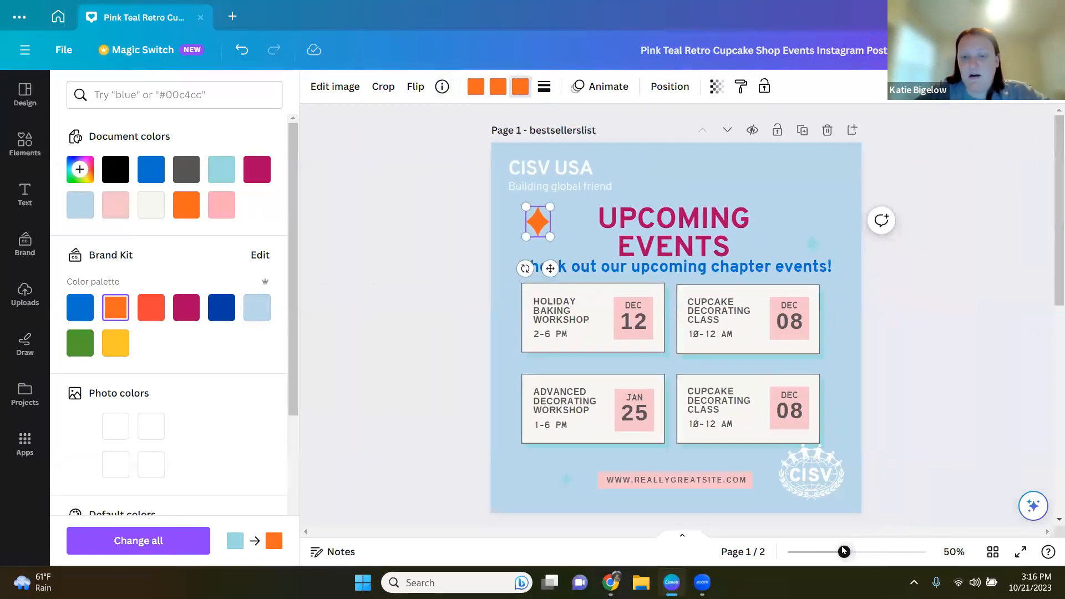
left_click_drag(841, 551, 846, 551)
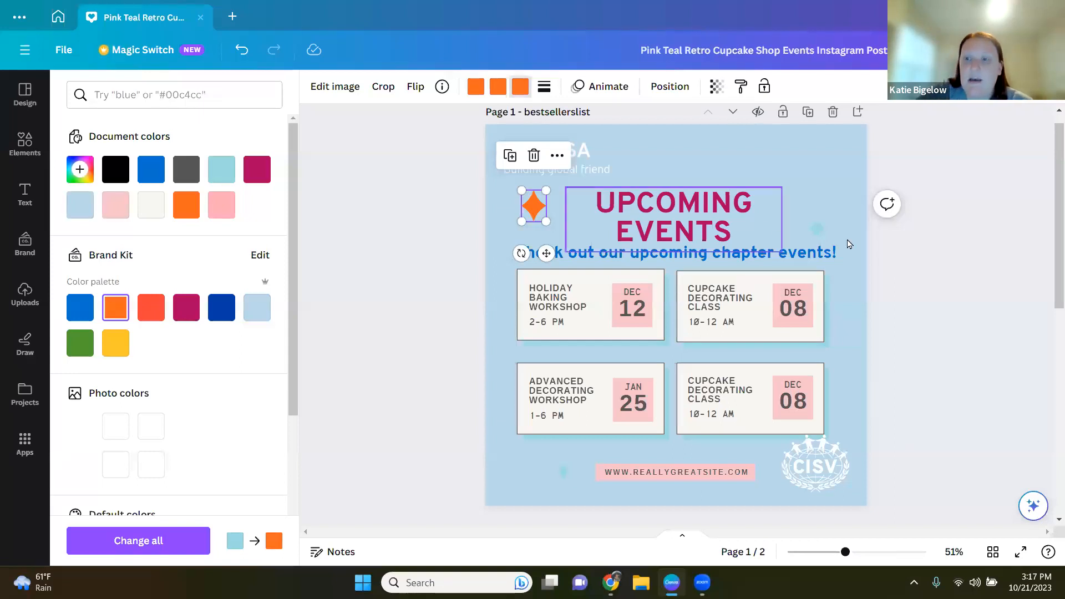
Step: Add a new blank page after page 2, then delete it
left_click_drag(1050, 294, 1050, 451)
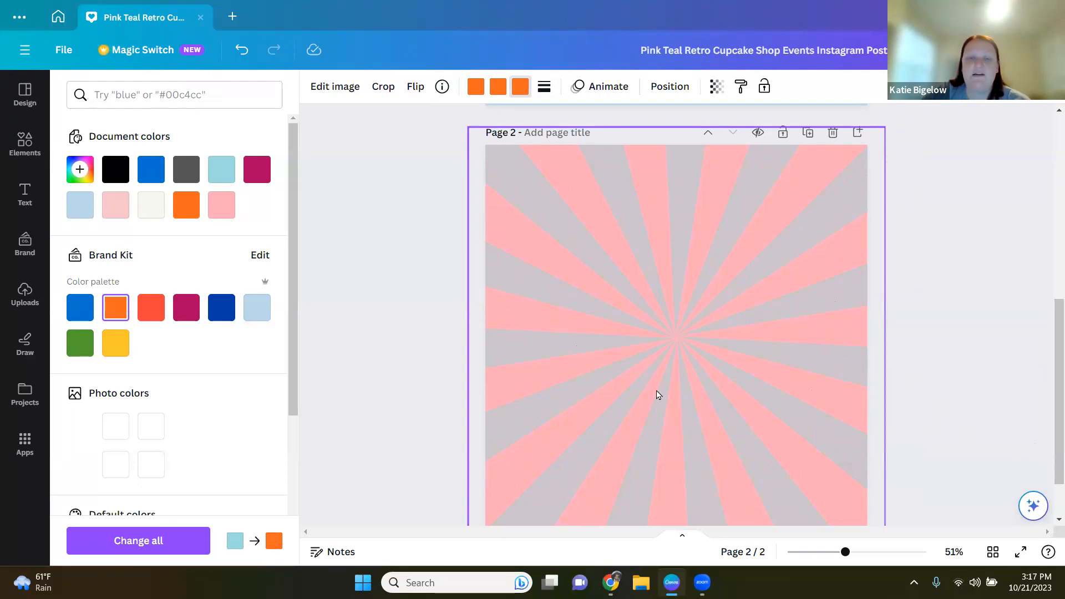
scroll(991, 377, "down", 2)
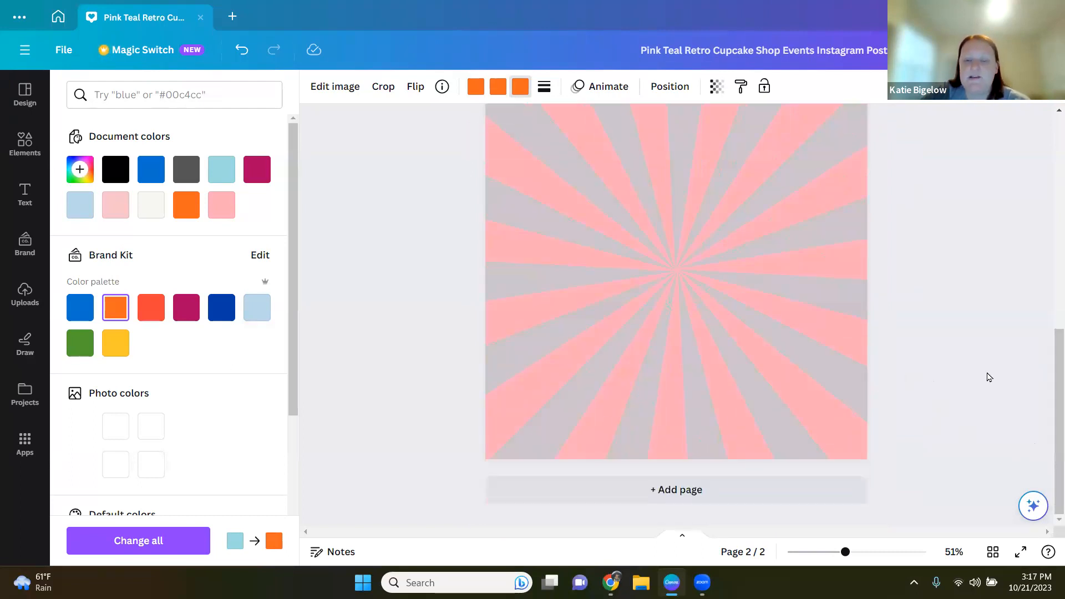
left_click(675, 493)
scroll(970, 416, "up", 3)
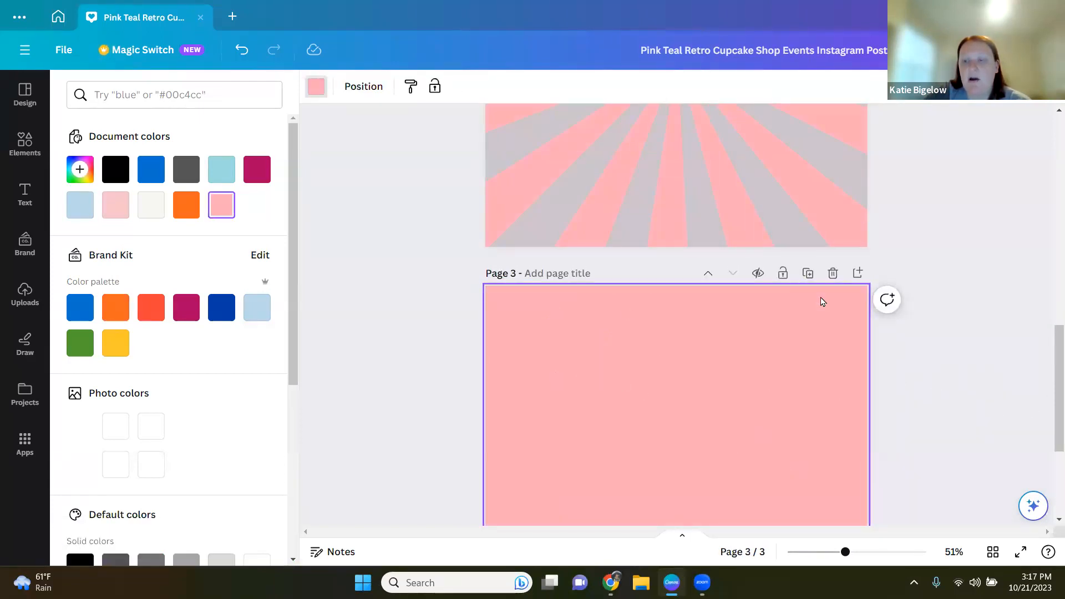
left_click(833, 272)
scroll(946, 300, "up", 6)
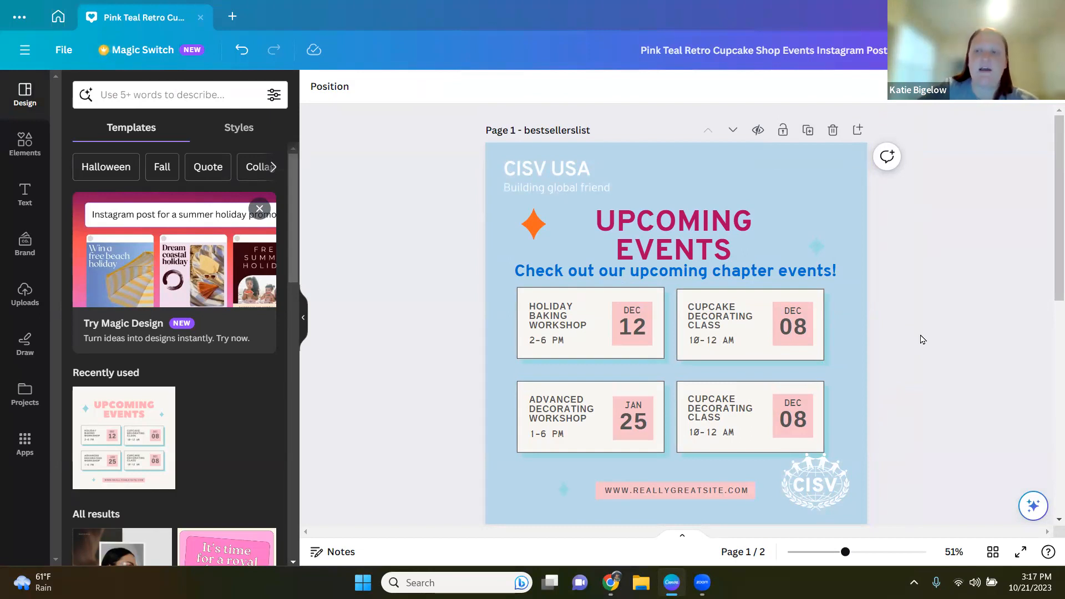
Step: Duplicate the first events page
left_click(807, 131)
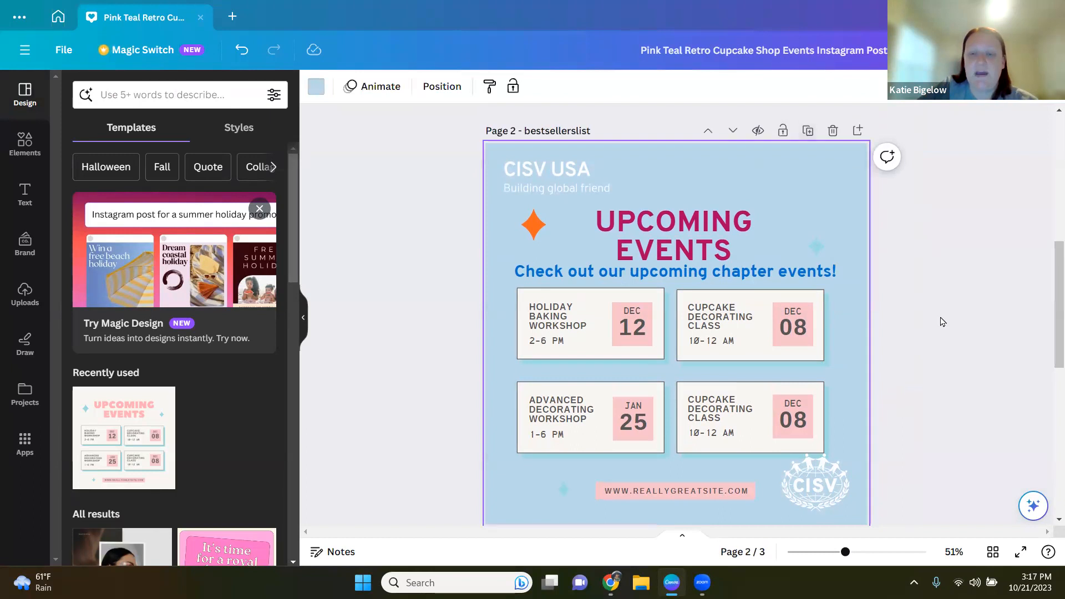
scroll(956, 336, "down", 8)
scroll(957, 337, "up", 15)
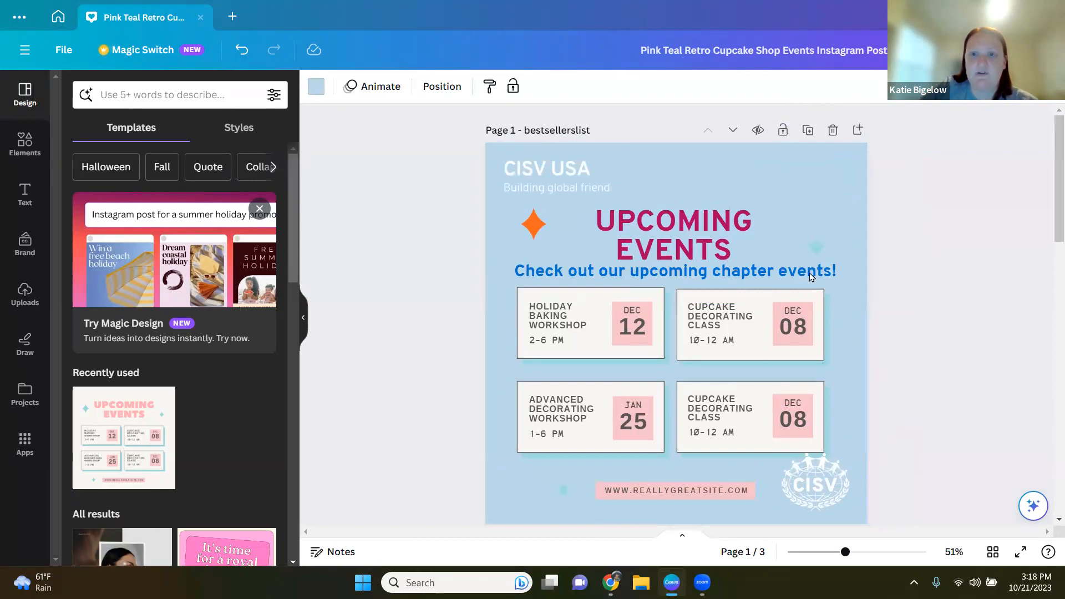
scroll(915, 255, "down", 1)
scroll(843, 172, "up", 1)
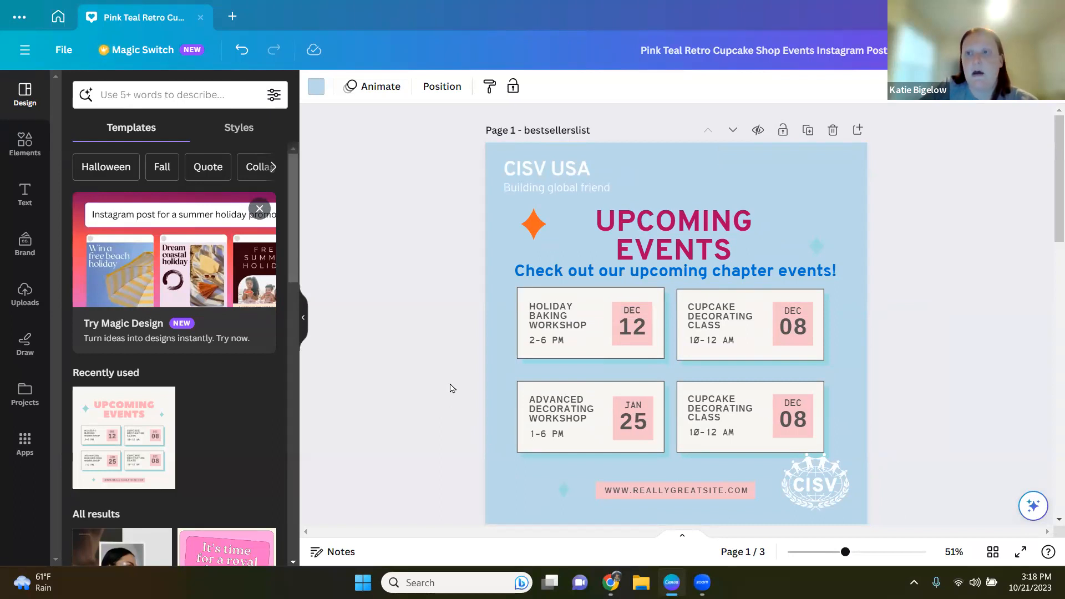
scroll(454, 422, "down", 5)
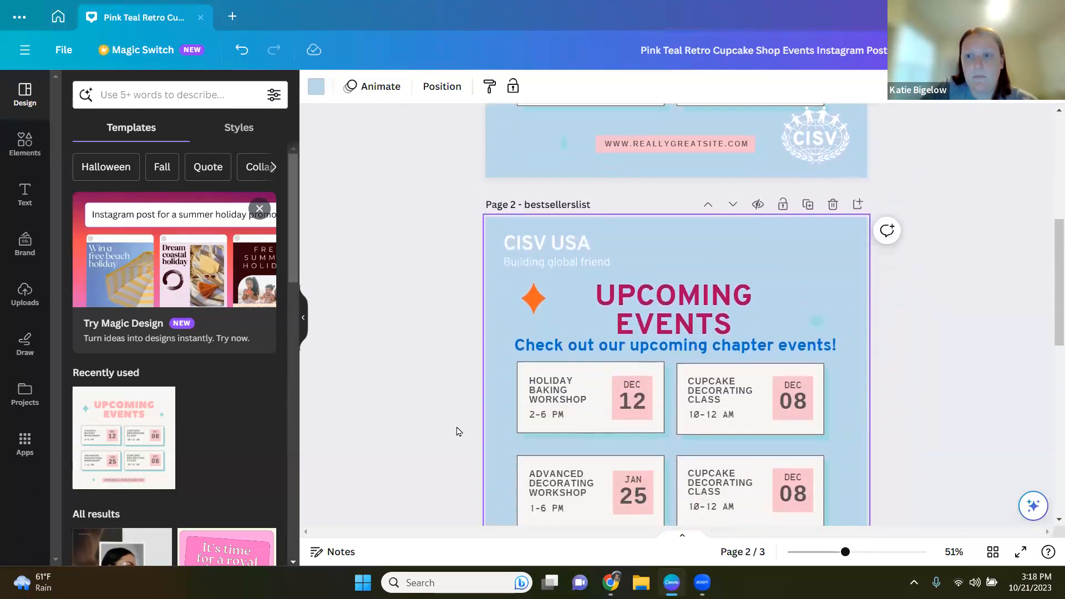
scroll(458, 432, "down", 2)
scroll(920, 366, "up", 2)
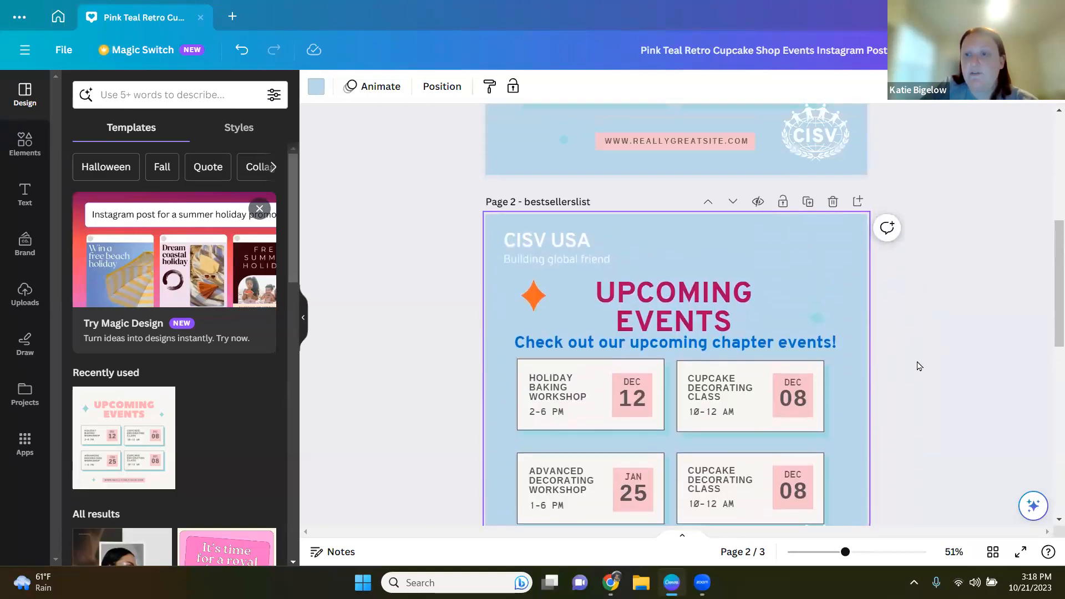
Step: Delete the duplicated page, undo the deletion, and delete it again
left_click(833, 203)
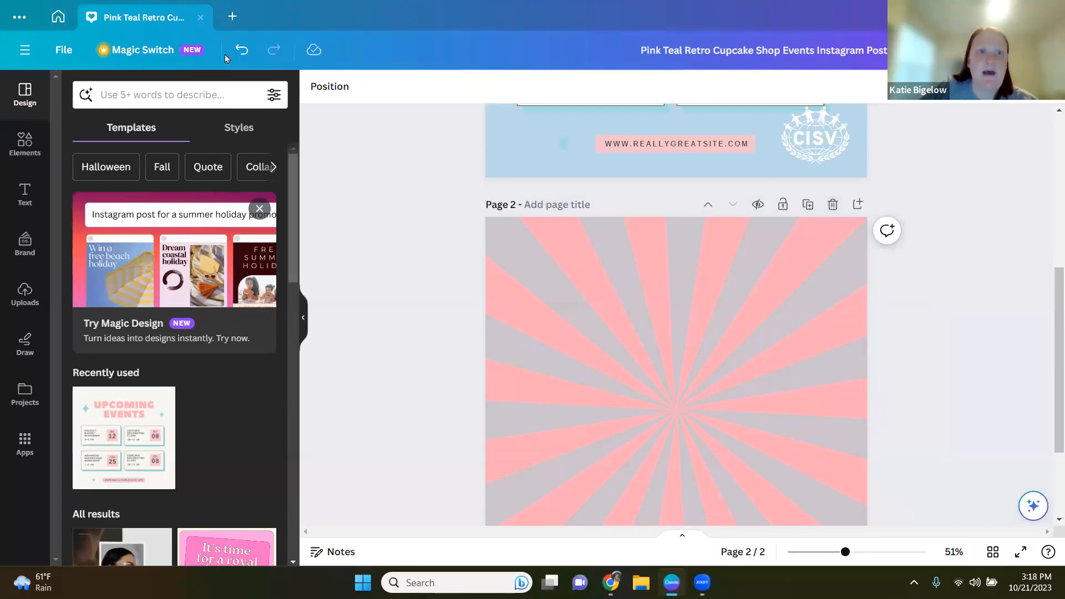
left_click(242, 50)
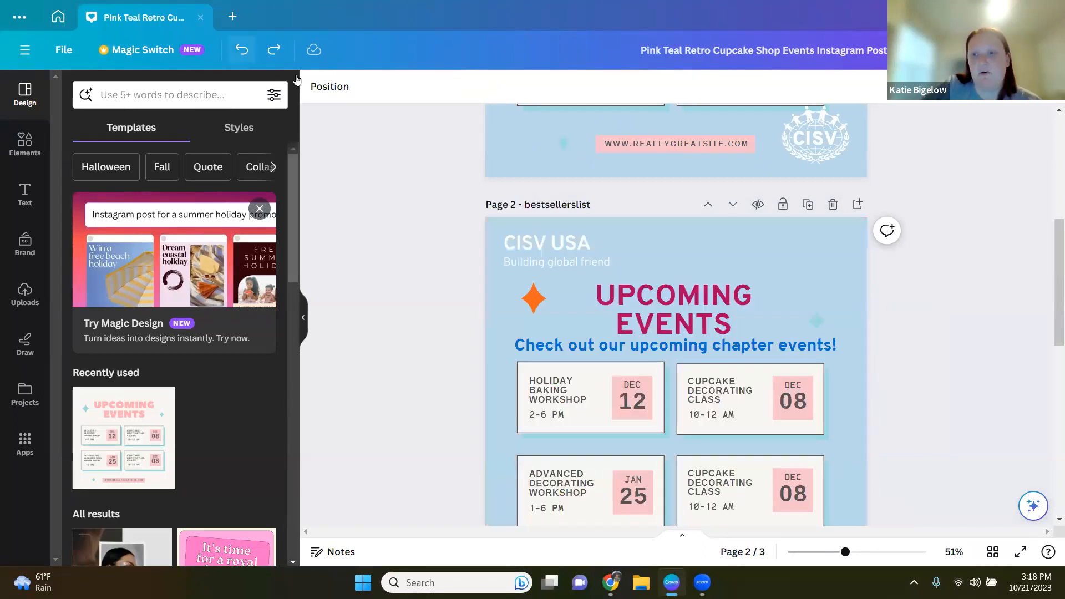
left_click(832, 204)
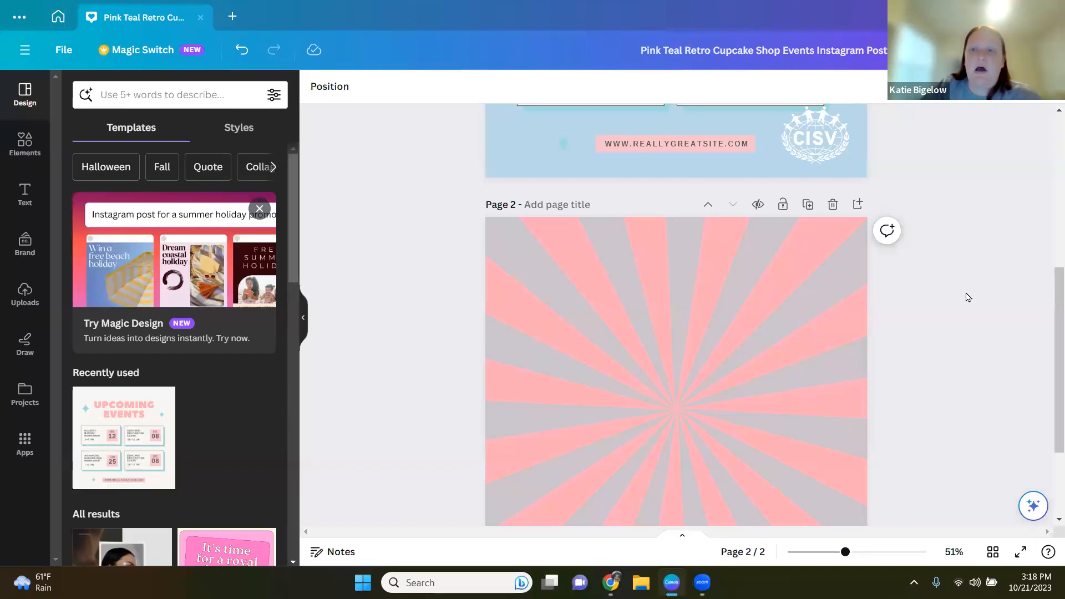
Step: In grid view, move the events page behind the starburst page and then back to first position
scroll(925, 350, "down", 3)
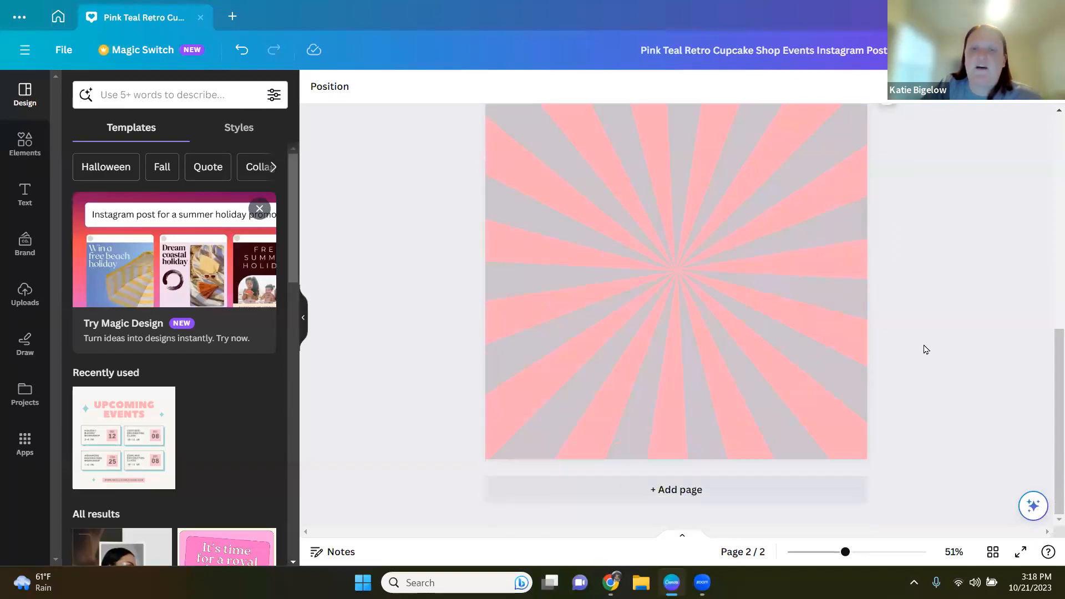
scroll(924, 349, "up", 1)
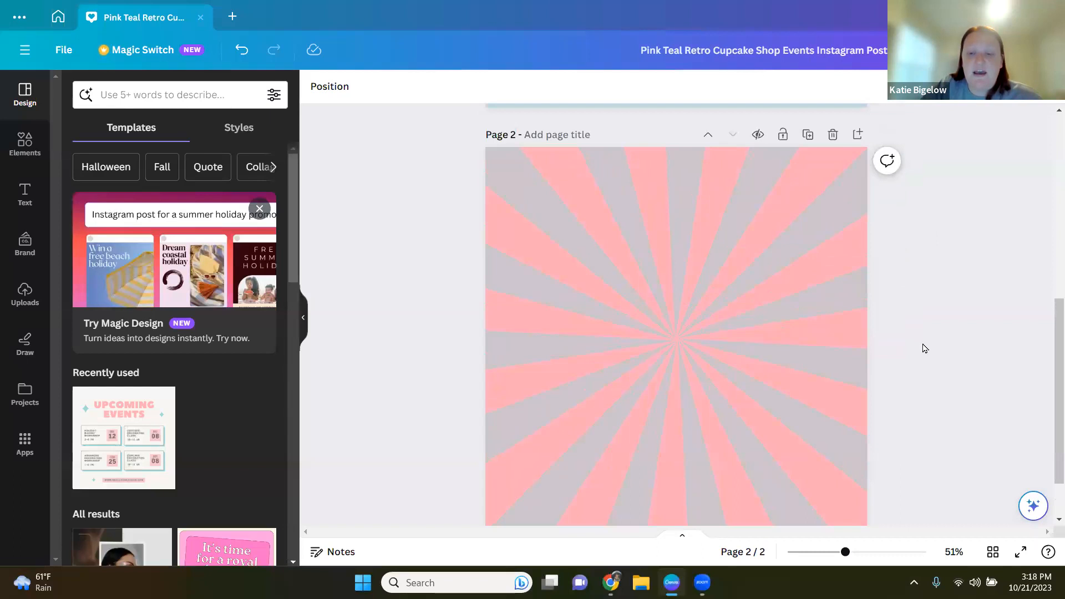
scroll(924, 348, "up", 6)
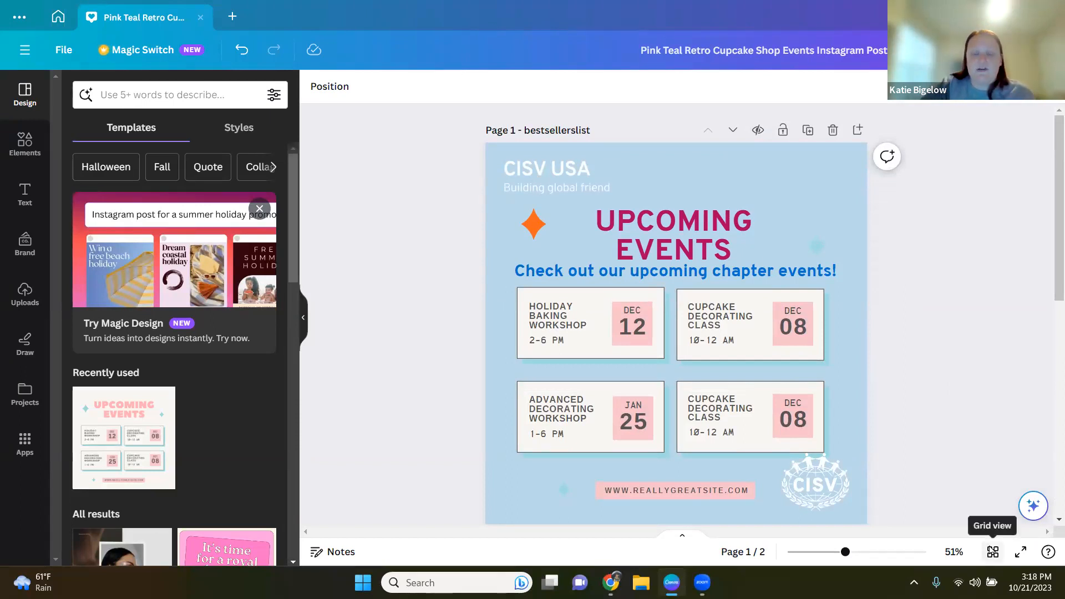
left_click(992, 552)
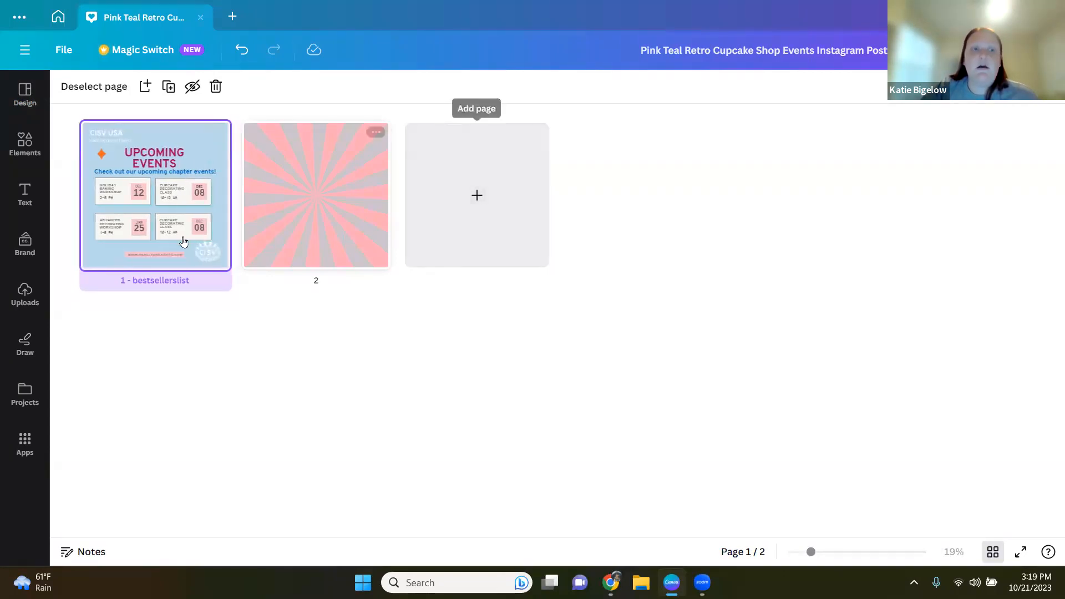
left_click_drag(171, 233, 401, 236)
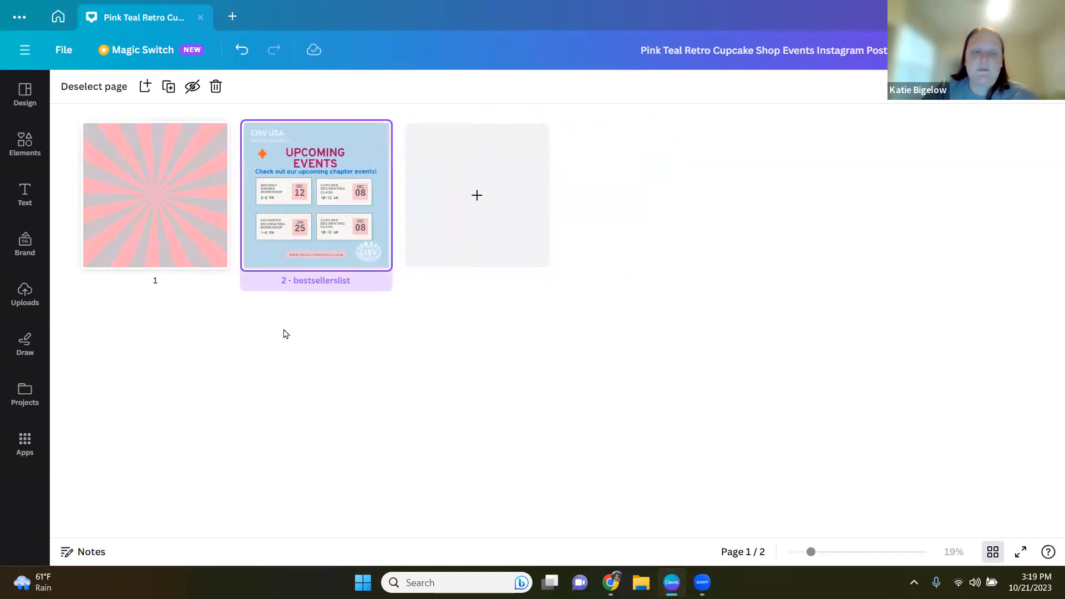
left_click_drag(328, 221, 102, 205)
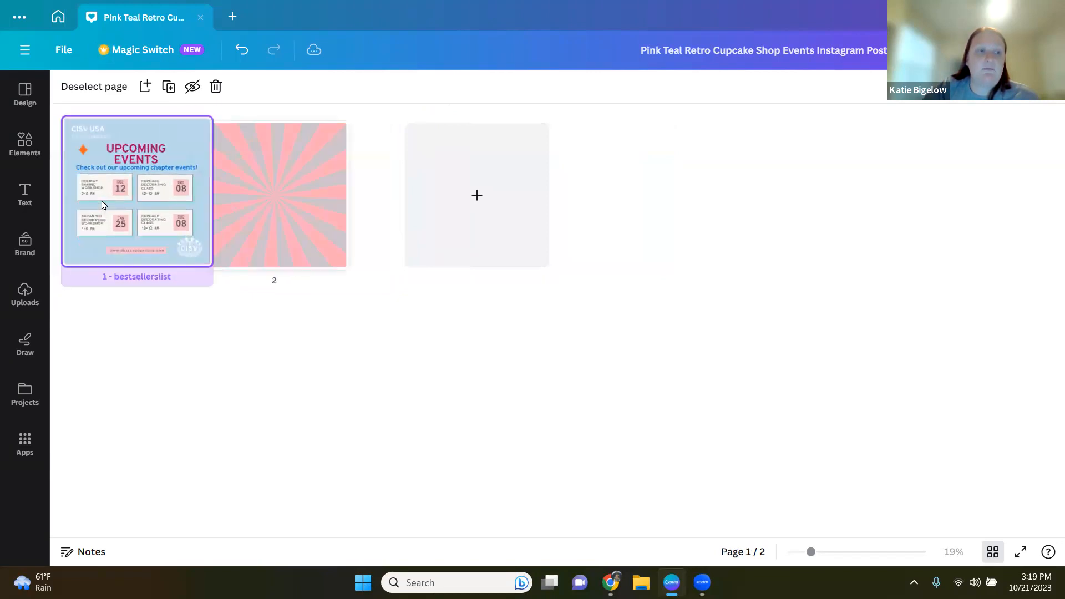
Step: Rename the design as Upcoming Events Nov Dec 2023
left_click_drag(181, 274, 190, 222)
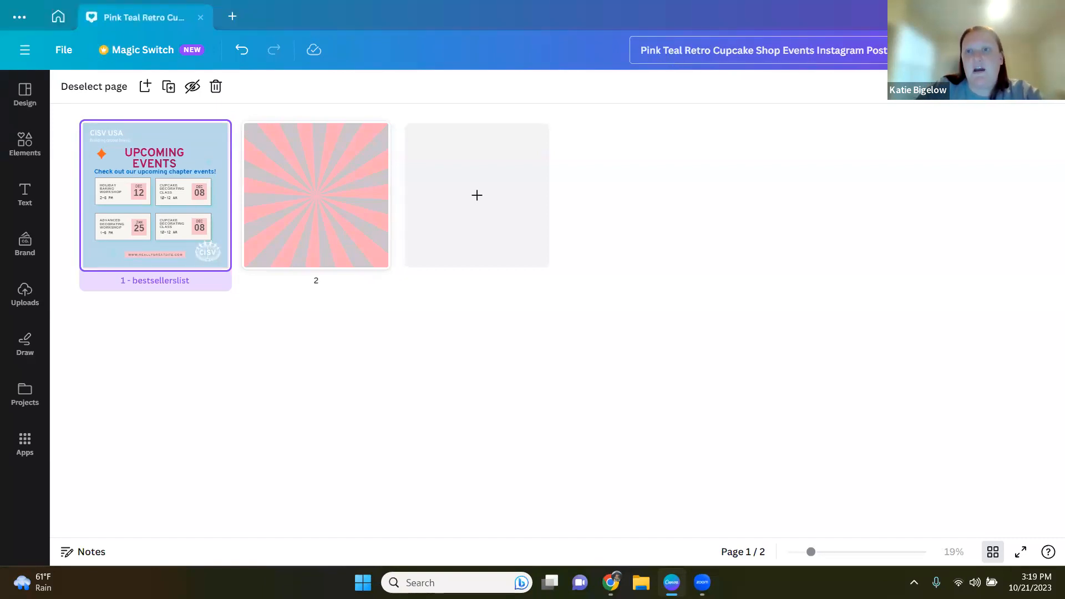
left_click_drag(727, 58, 623, 68)
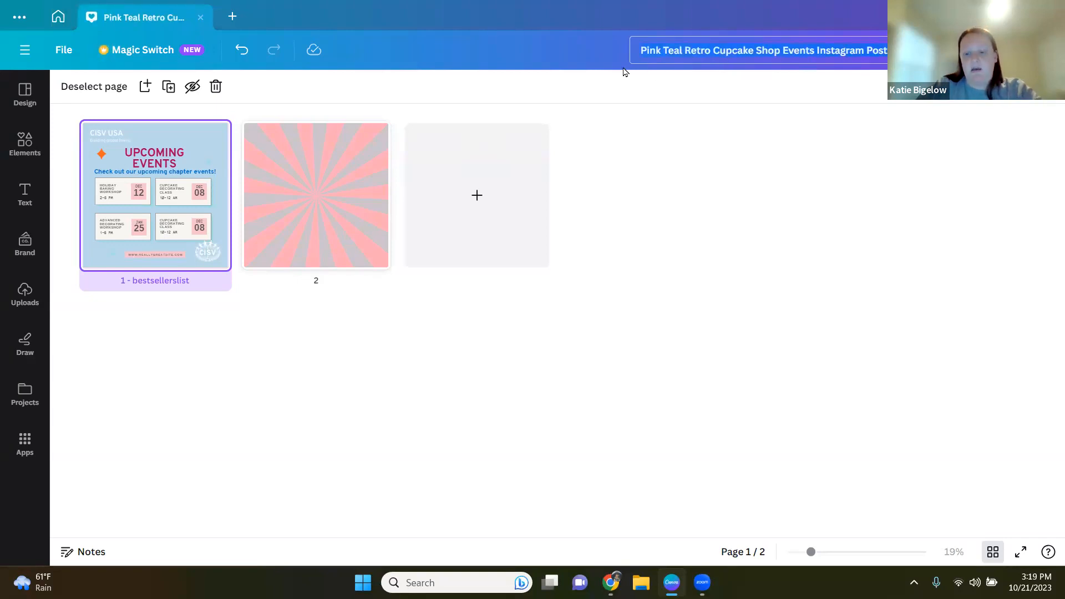
key("BackSpace")
type("Upcoming")
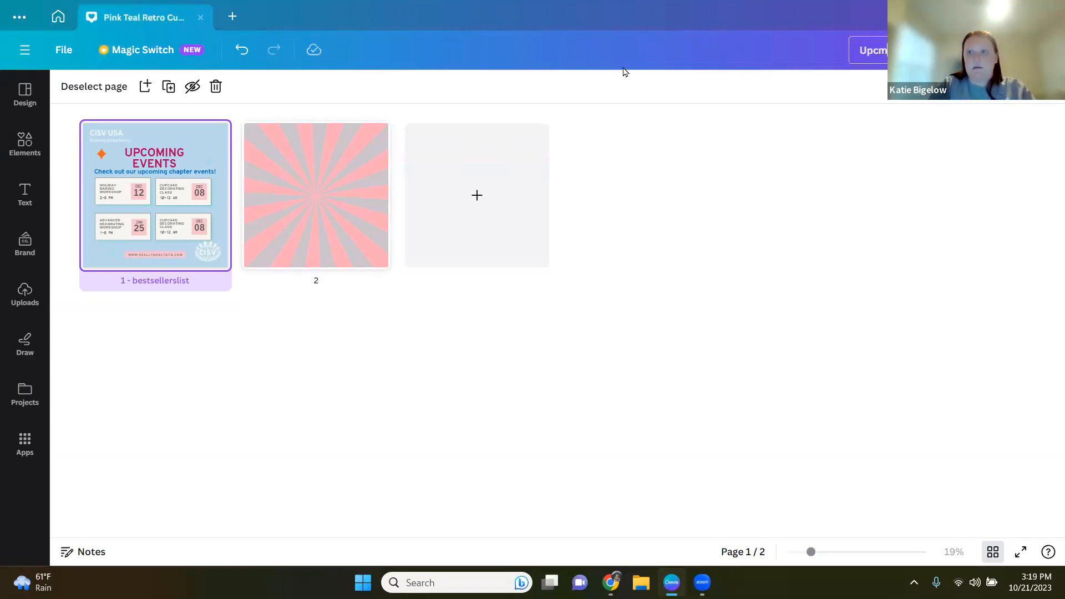
type(" Events")
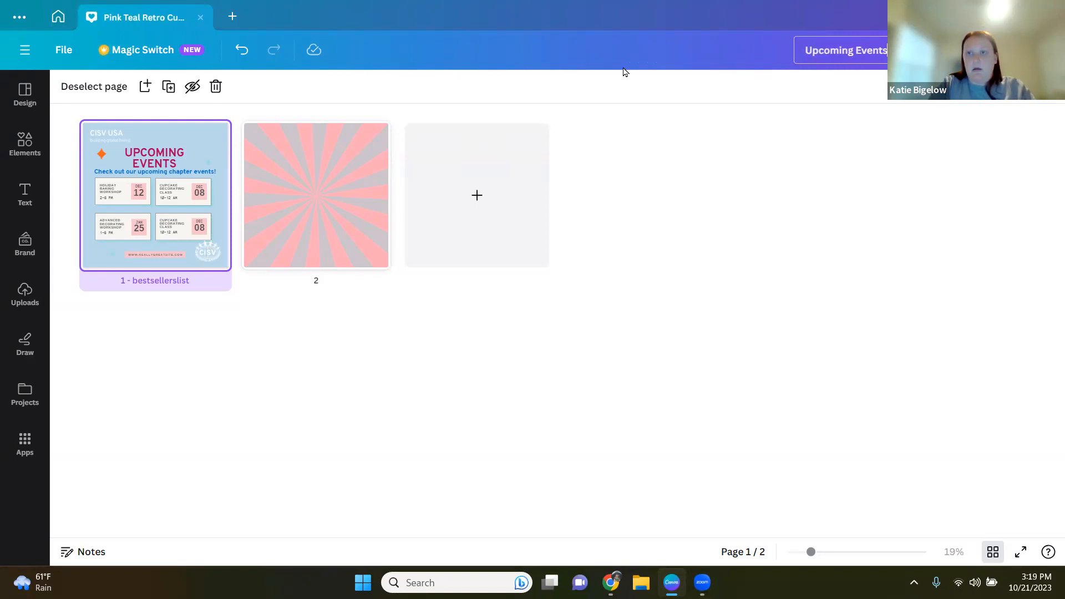
type(" No")
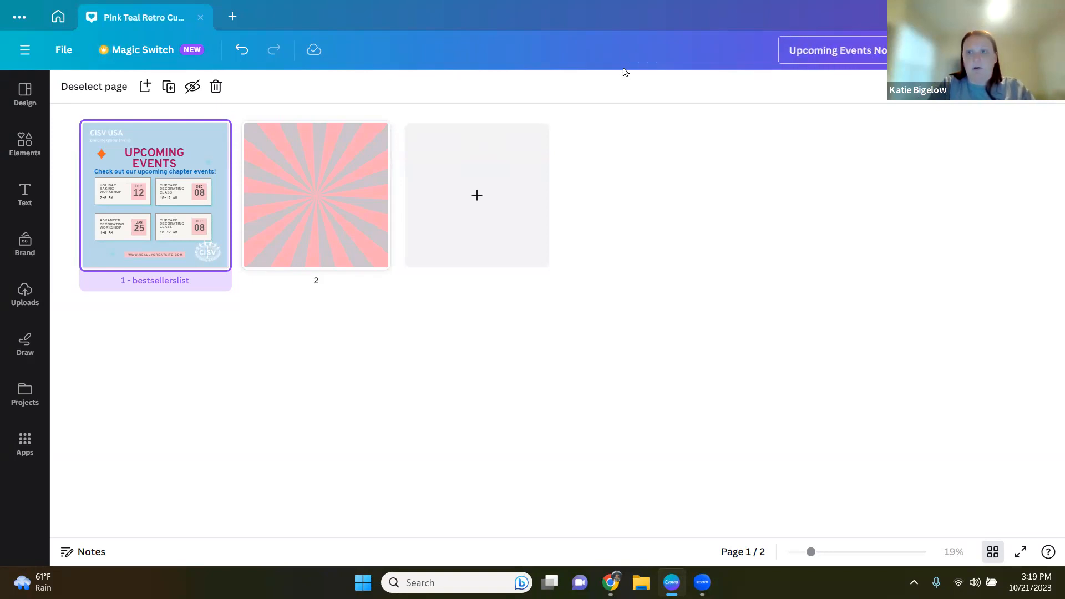
type("v Dec 2023")
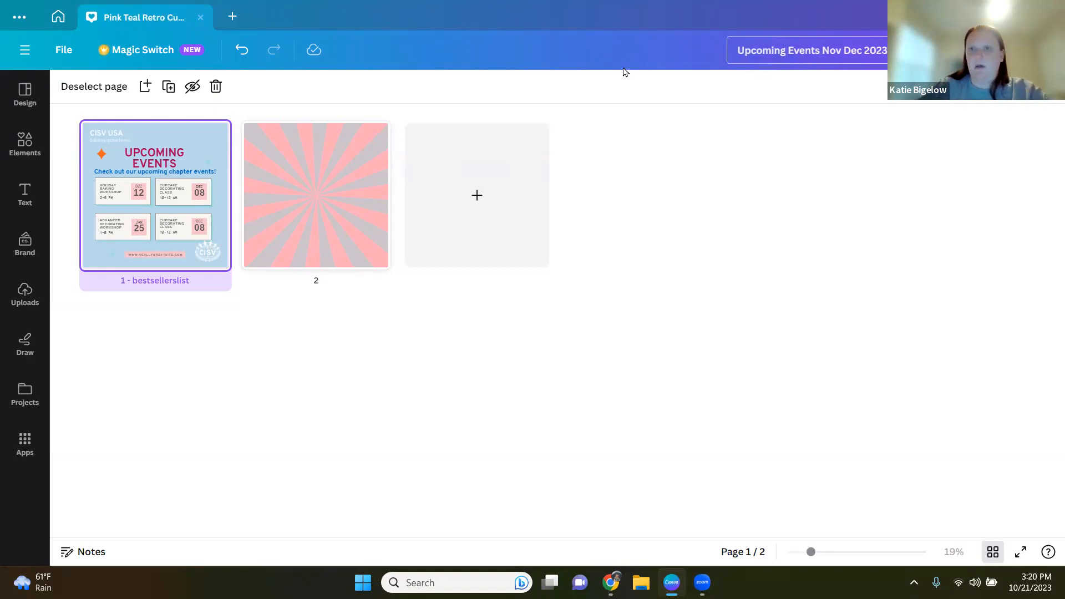
key("Return")
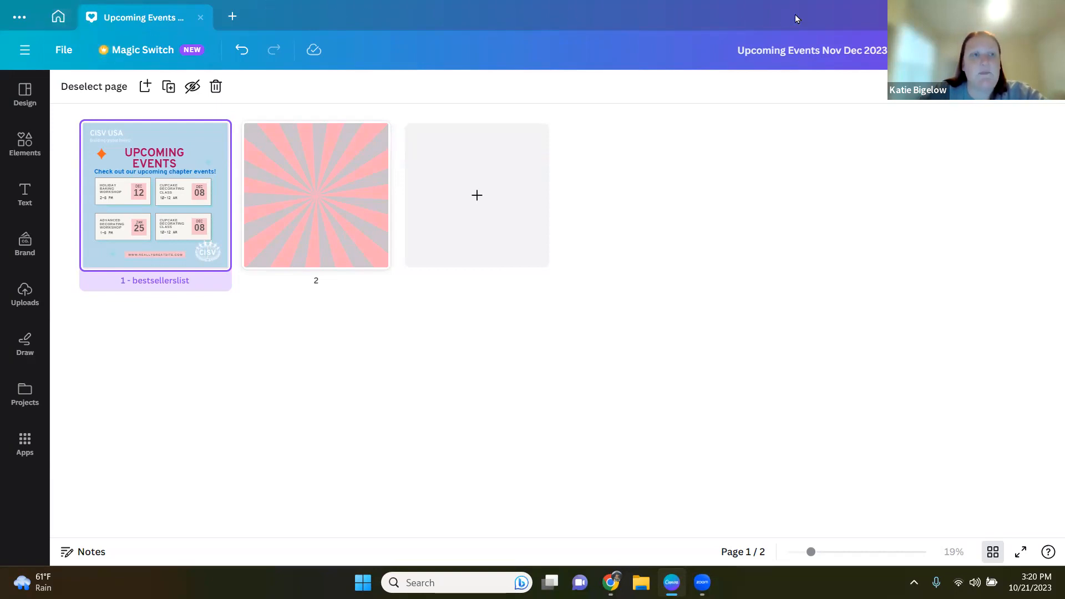
Step: Go from the home tab back to the Projects page
left_click(58, 18)
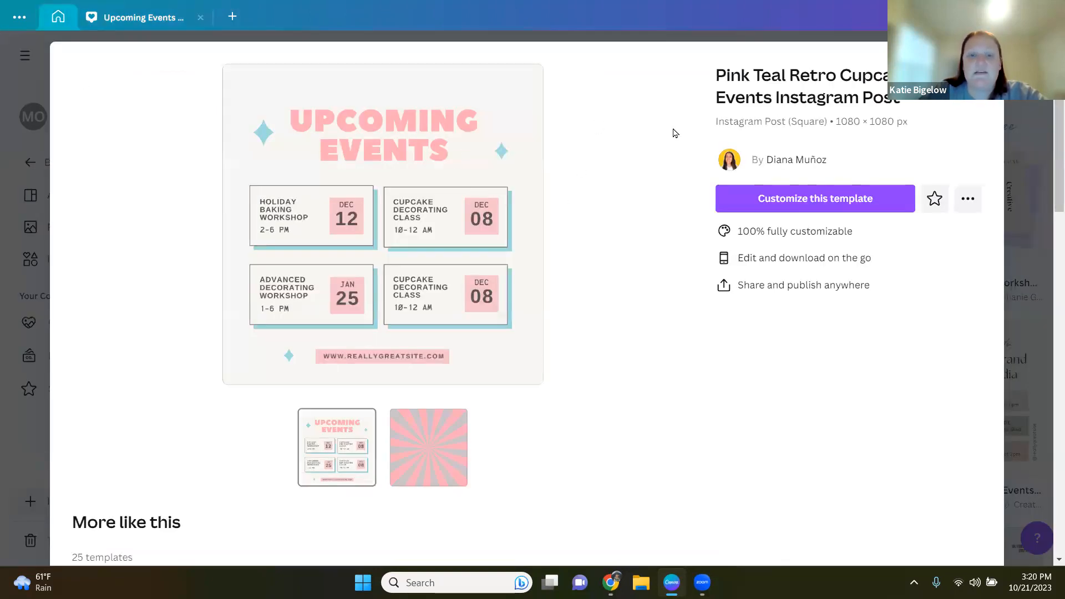
left_click(986, 59)
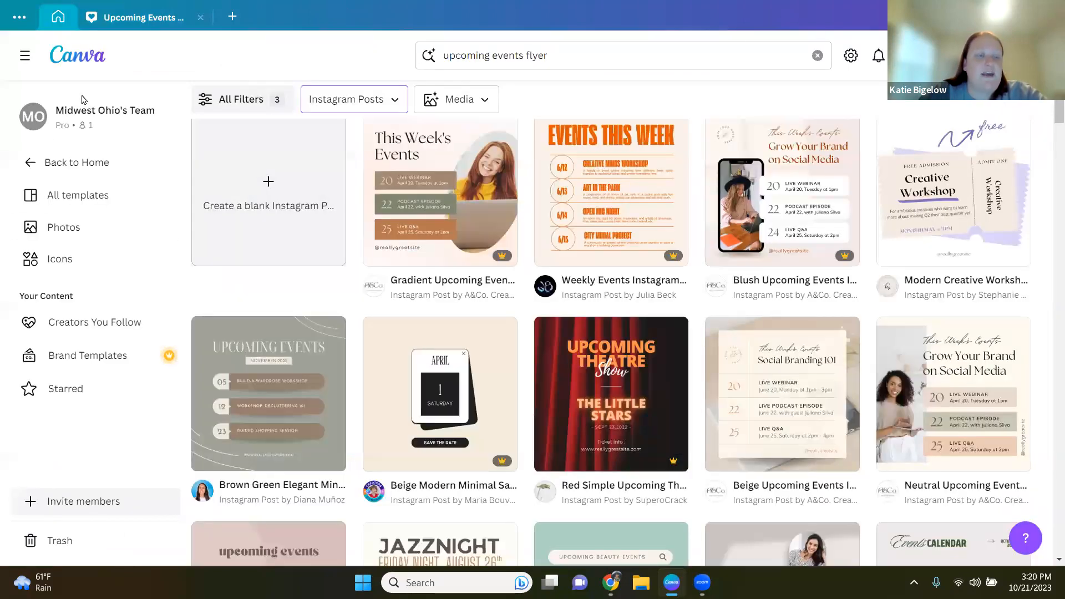
left_click(70, 166)
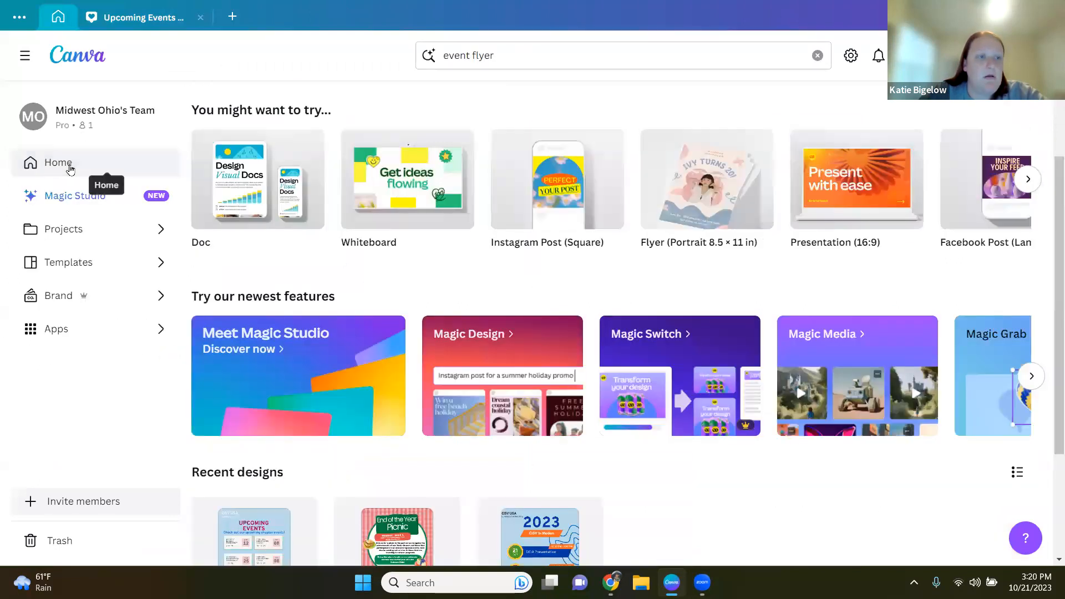
left_click(48, 233)
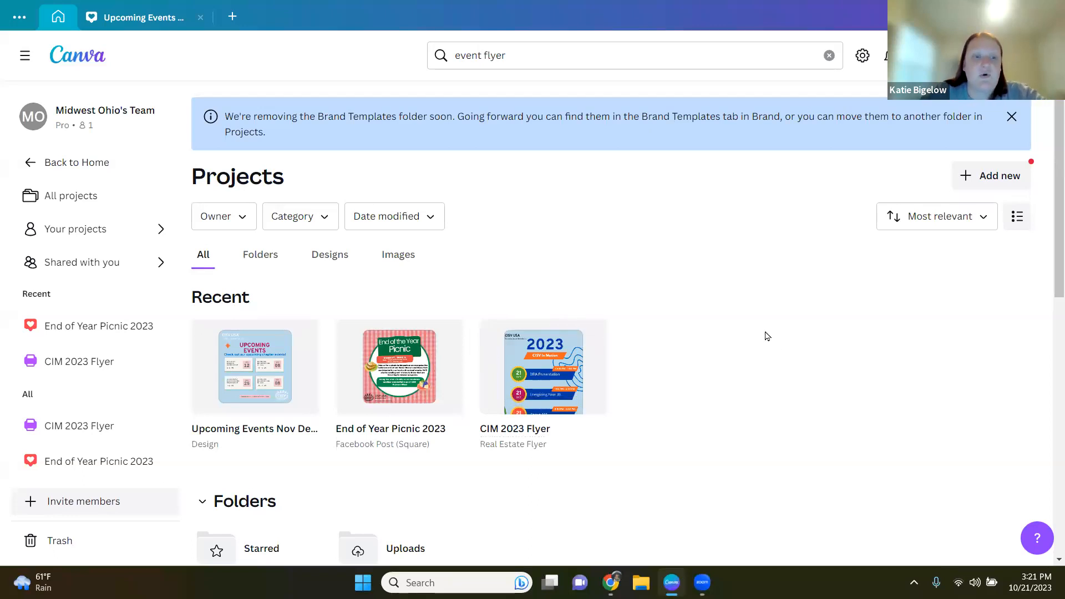
Step: Browse the Projects page and open the options menu of the Upcoming Events Nov Dec 2023 design
scroll(766, 336, "down", 5)
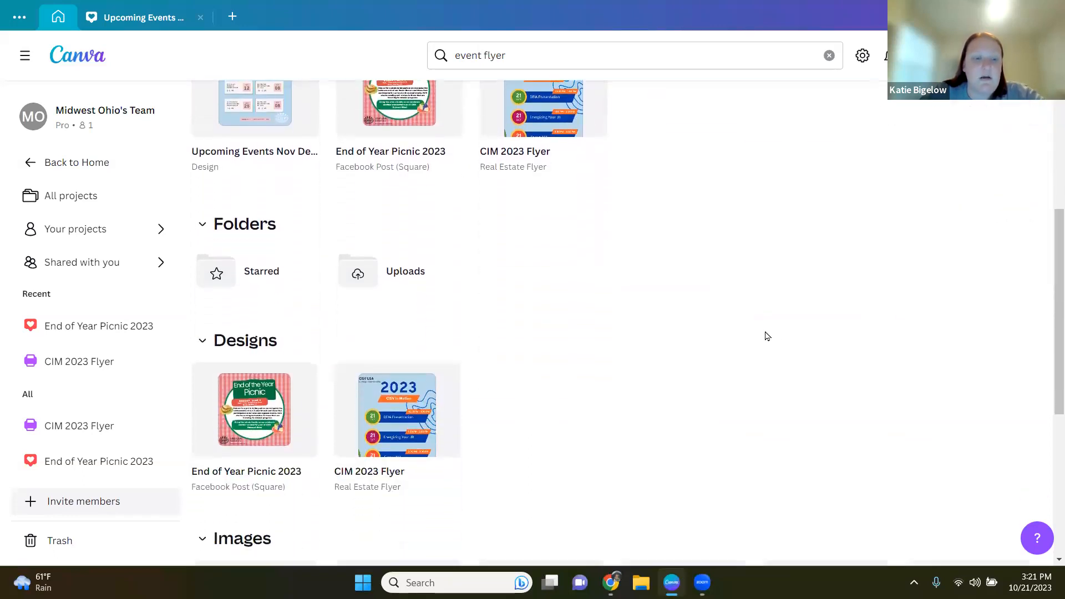
scroll(620, 331, "up", 2)
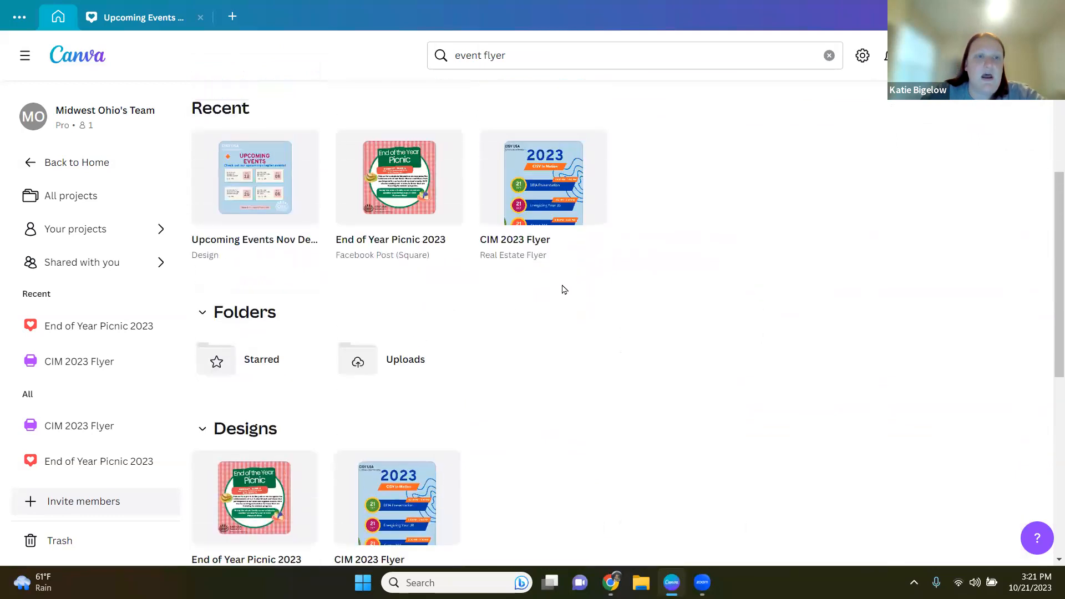
scroll(564, 289, "up", 2)
left_click(302, 267)
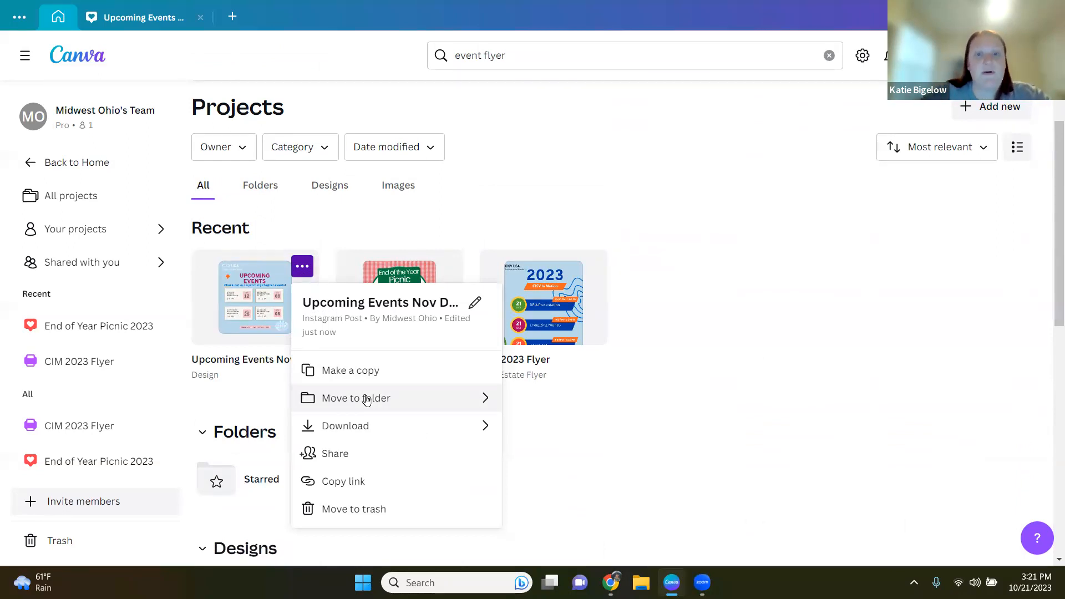
left_click(796, 447)
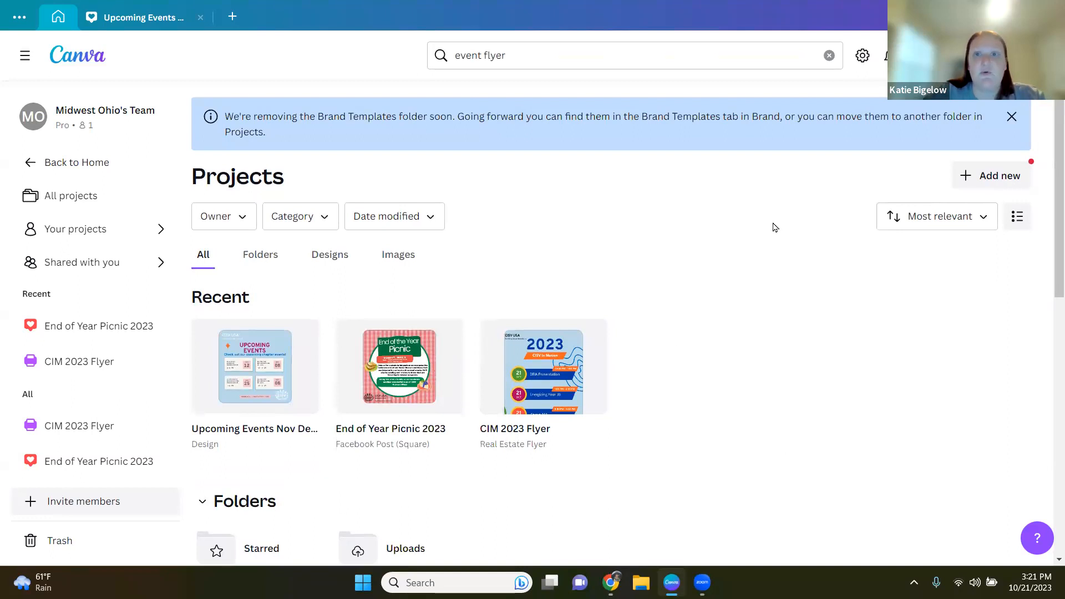
Step: Clear the text from the content search field
left_click(602, 62)
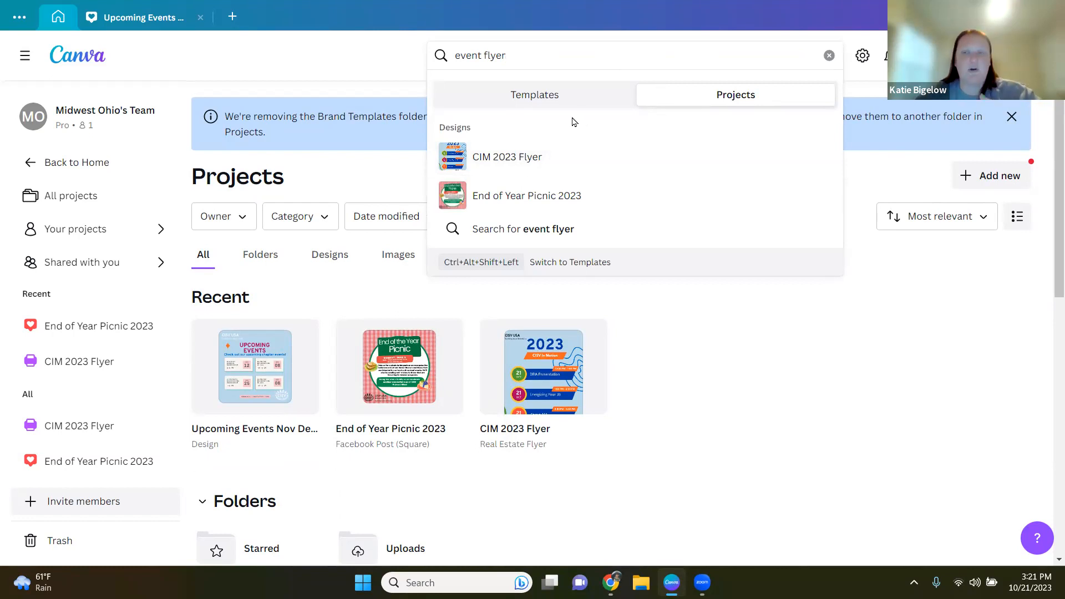
left_click(829, 56)
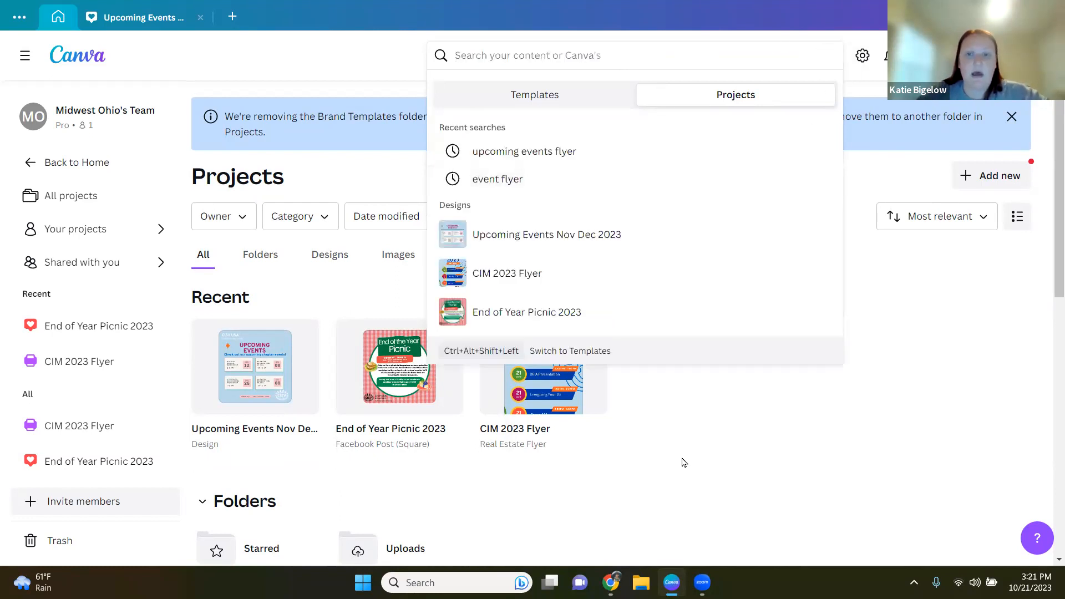
key("Escape")
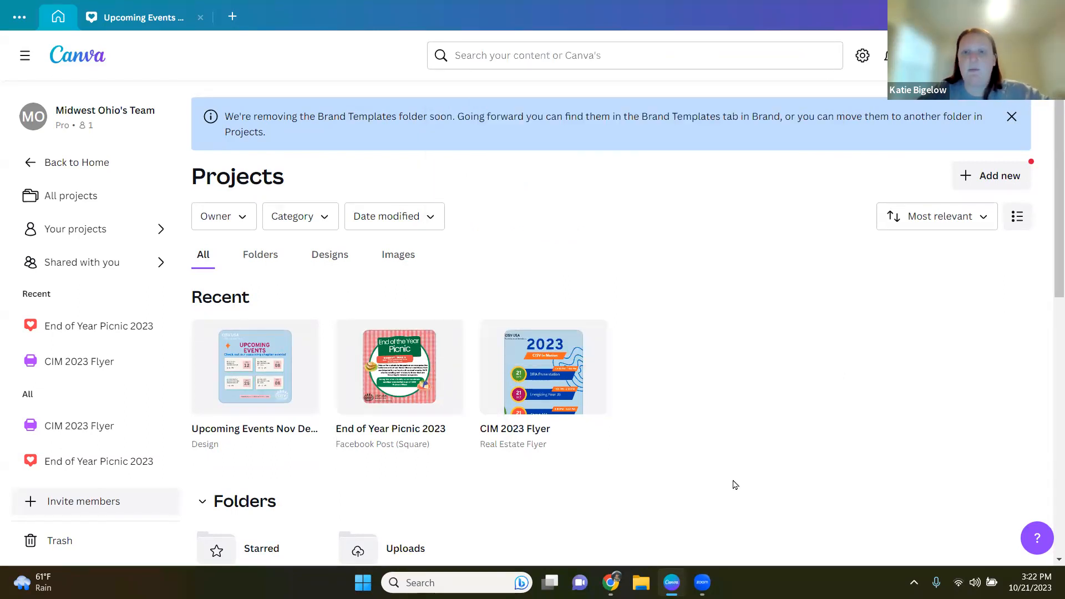
Step: Switch back to the design tab and leave grid view for the page editor
left_click(131, 16)
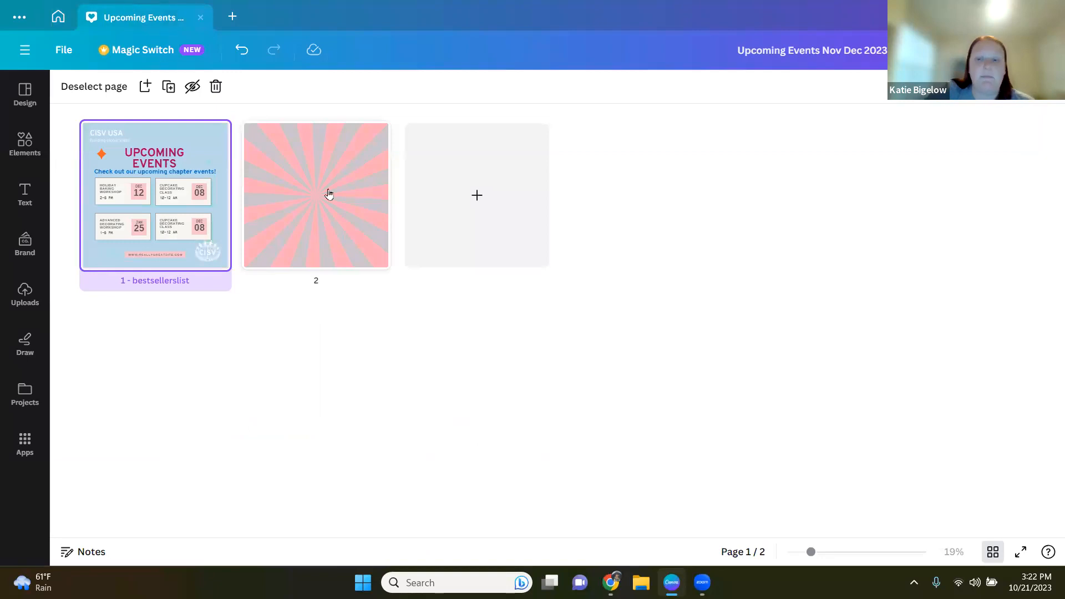
left_click(993, 552)
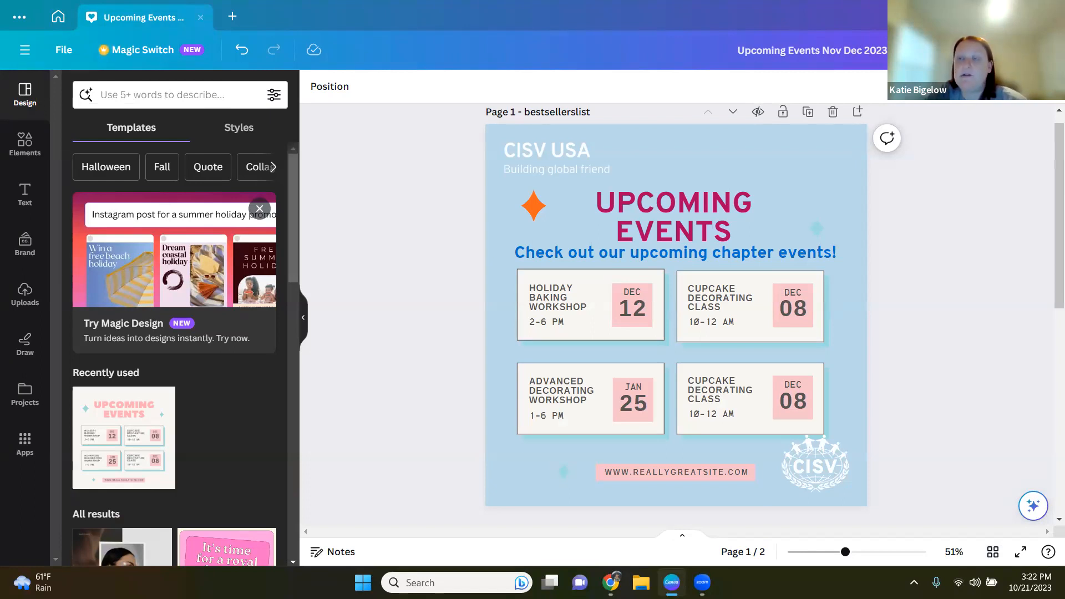
Step: Open the share panel and enter a collaborator's e-mail address
left_click(939, 50)
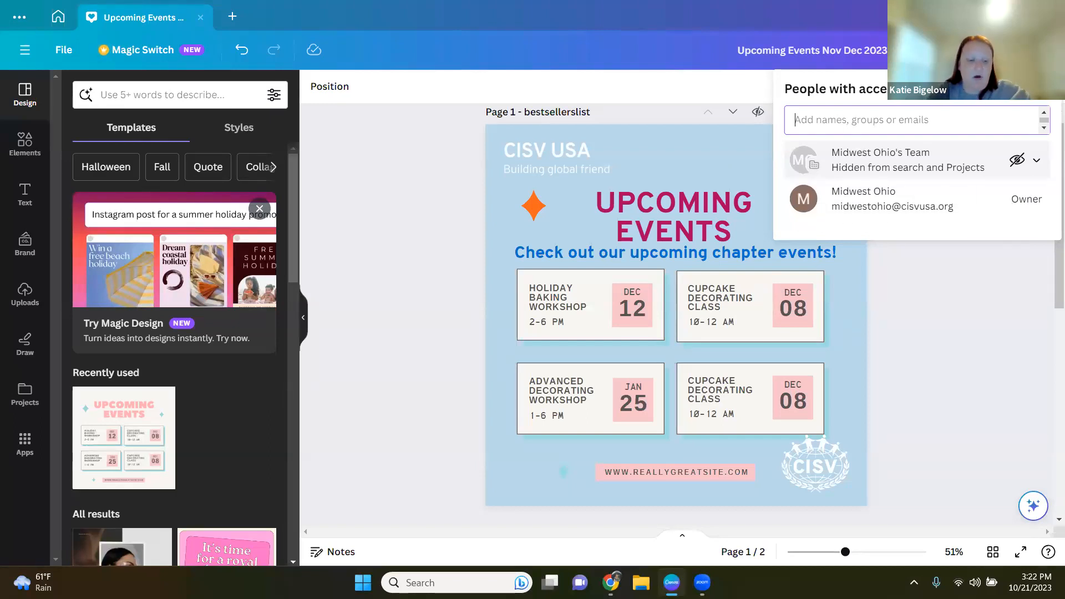
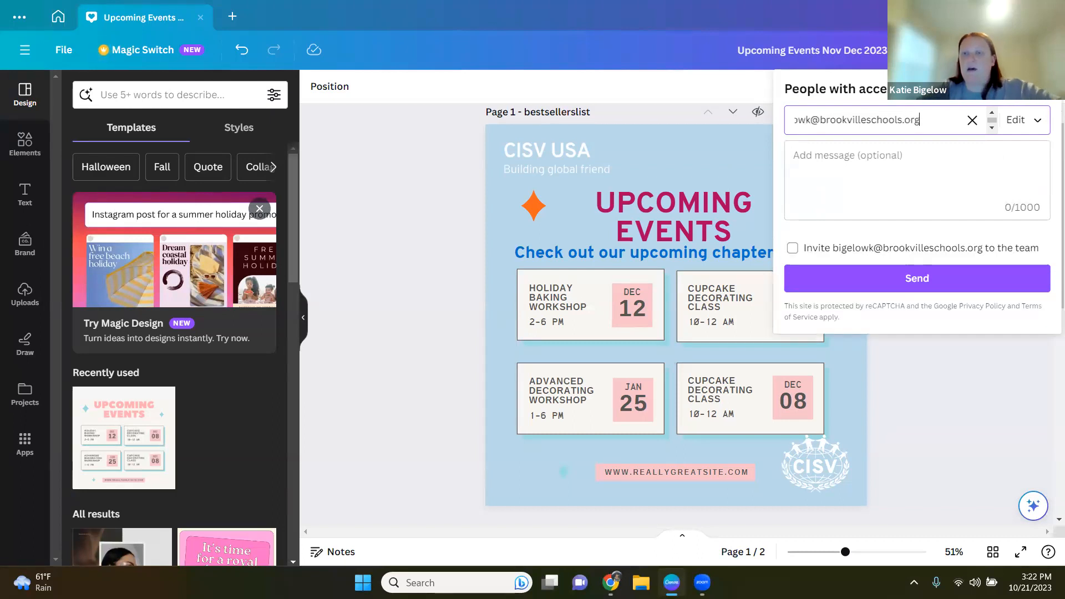
Step: Try the team-invite option and switch the access level between Can edit and Can comment, ending on Can edit
left_click(792, 249)
left_click(793, 249)
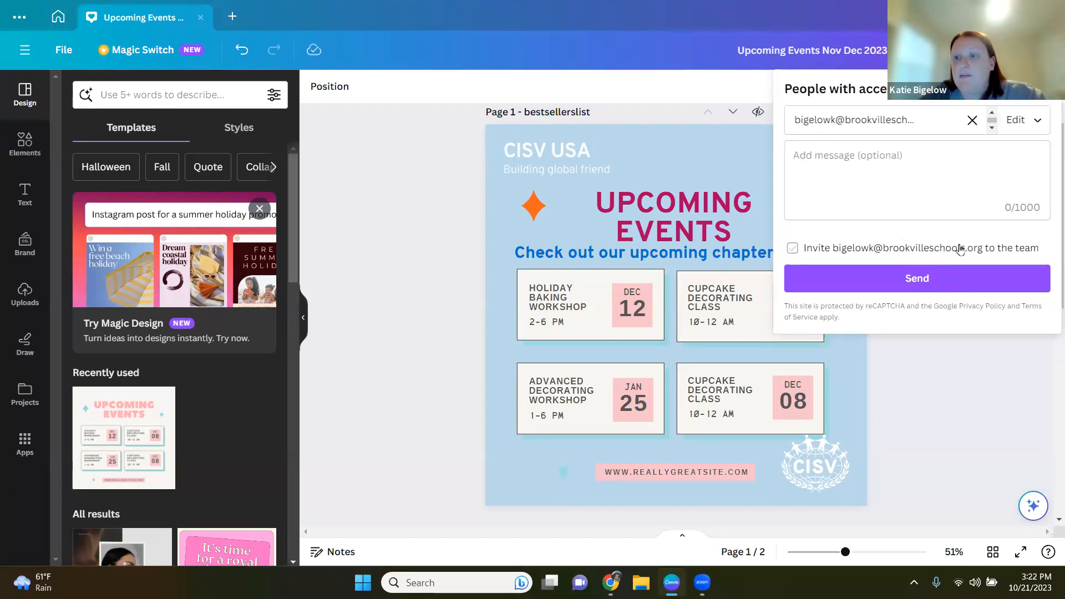
left_click(1011, 249)
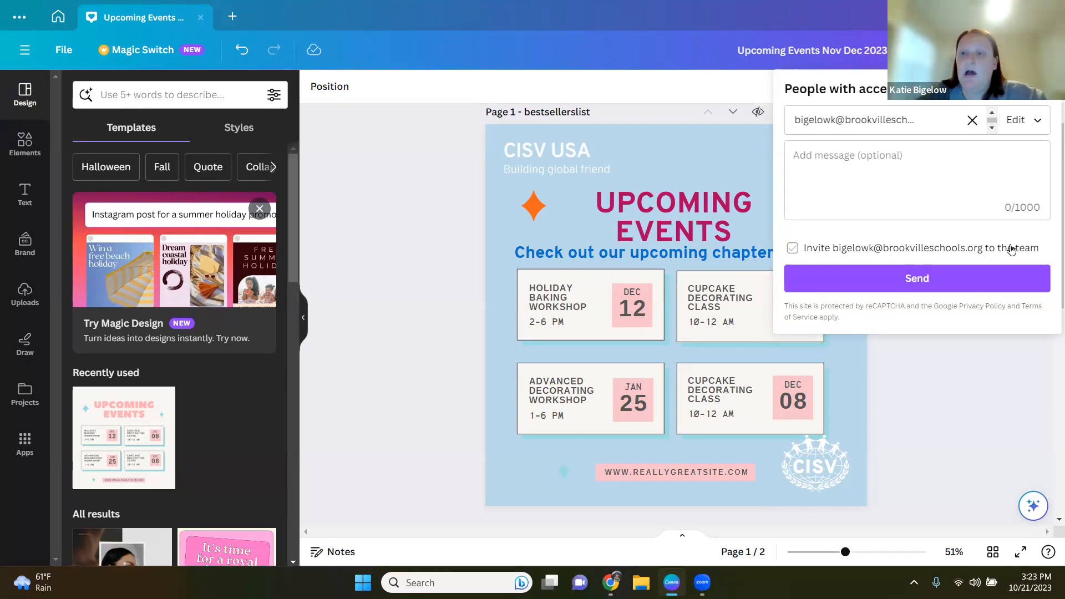
left_click(1024, 120)
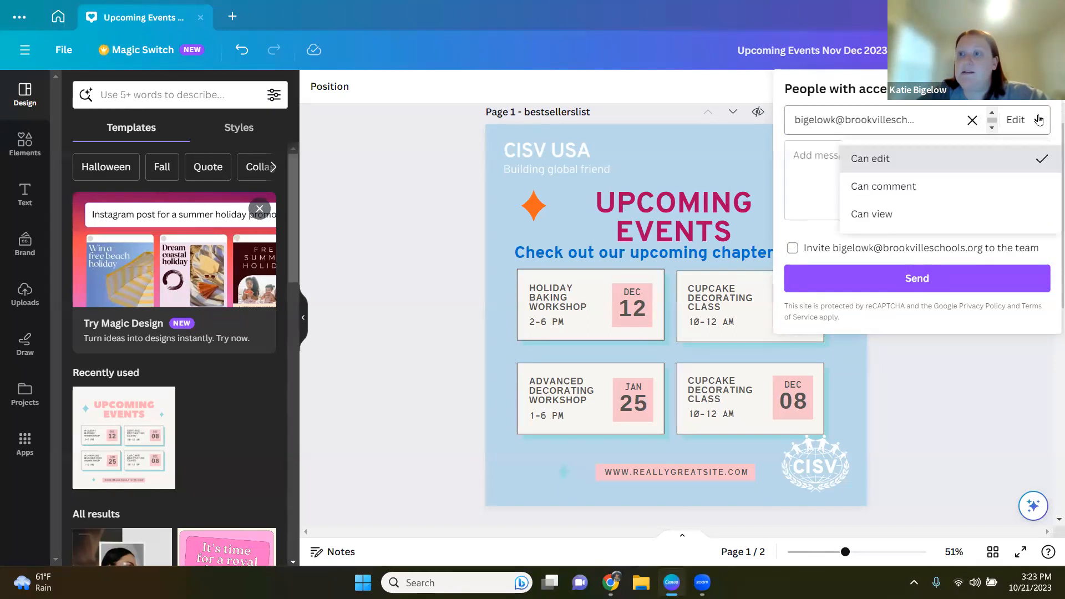
left_click(892, 161)
left_click(865, 181)
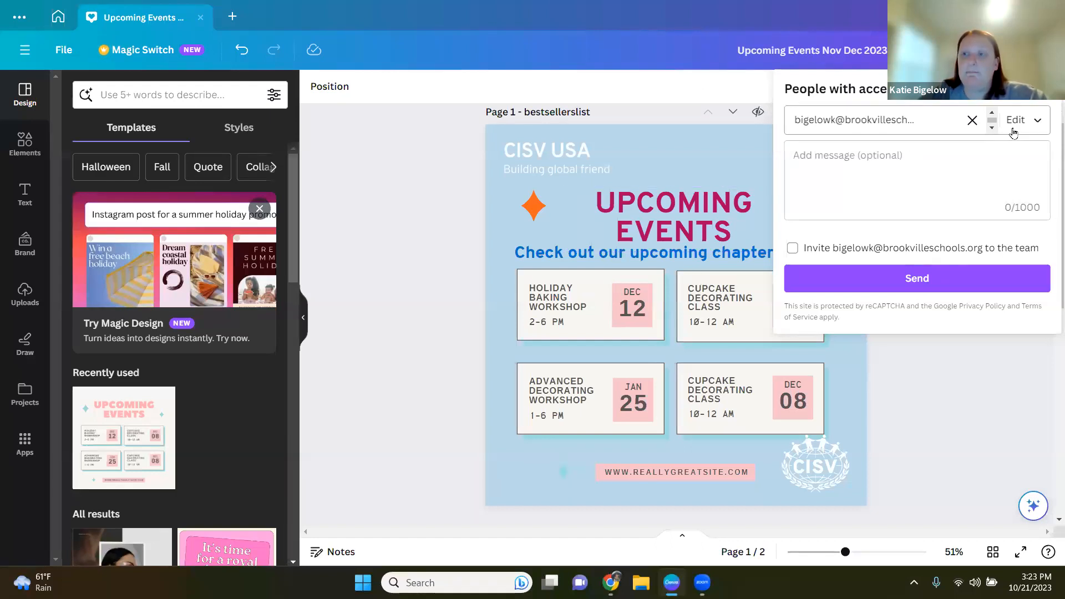
left_click(1035, 125)
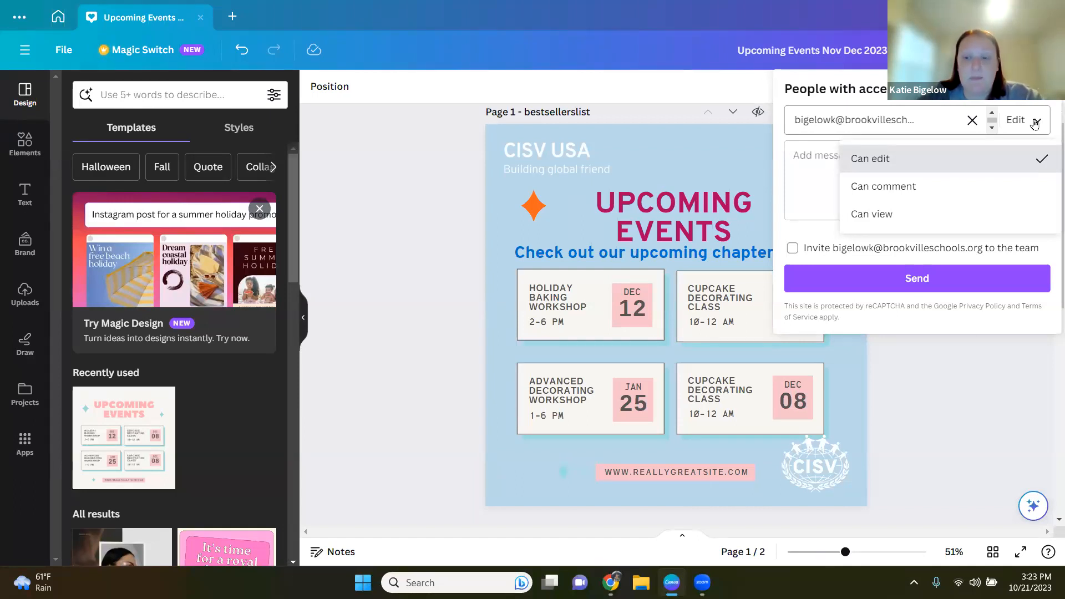
left_click(894, 187)
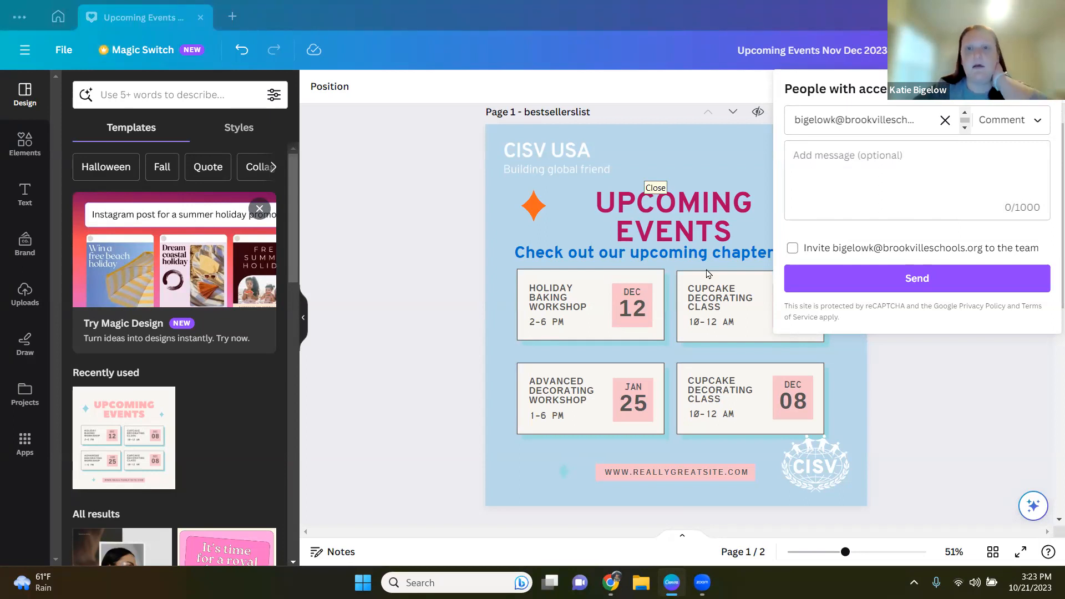
left_click(1038, 123)
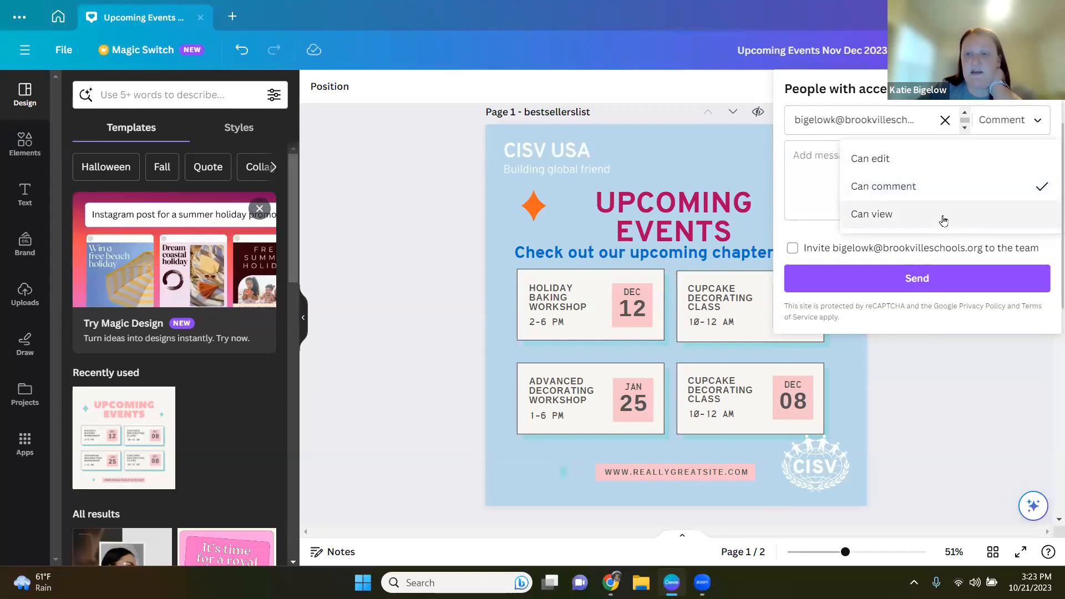
left_click(933, 159)
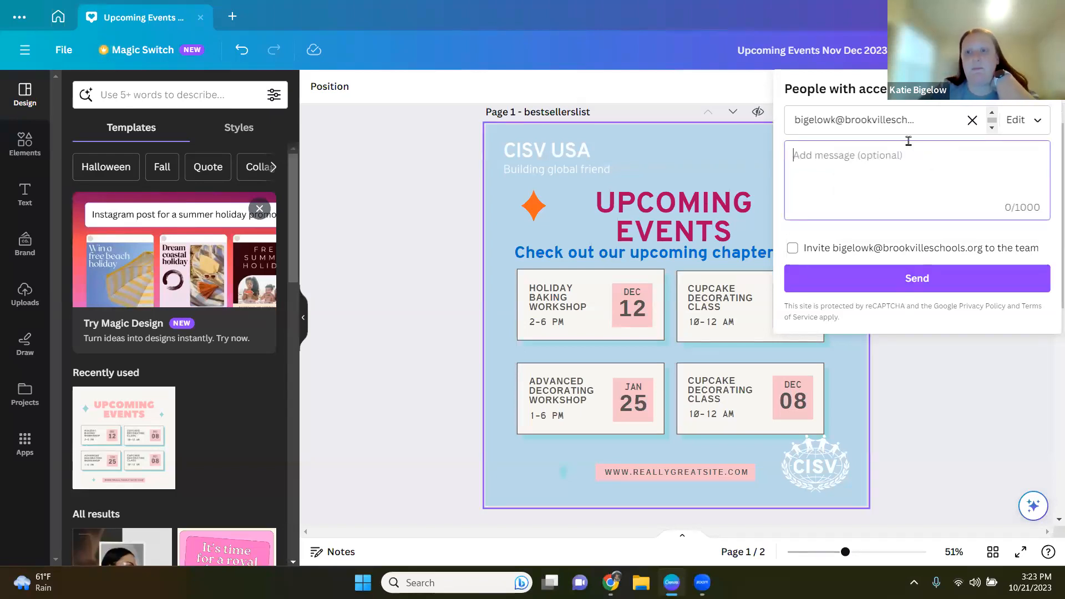
Step: Send the share invitation with edit access and close the add-people-to-team prompt
left_click(918, 278)
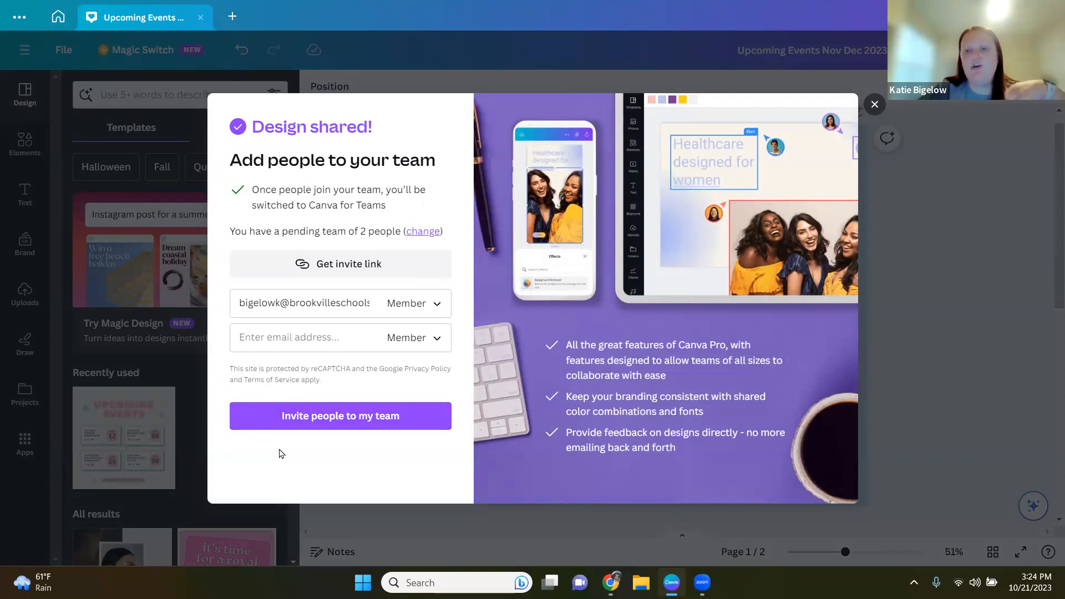
left_click(873, 104)
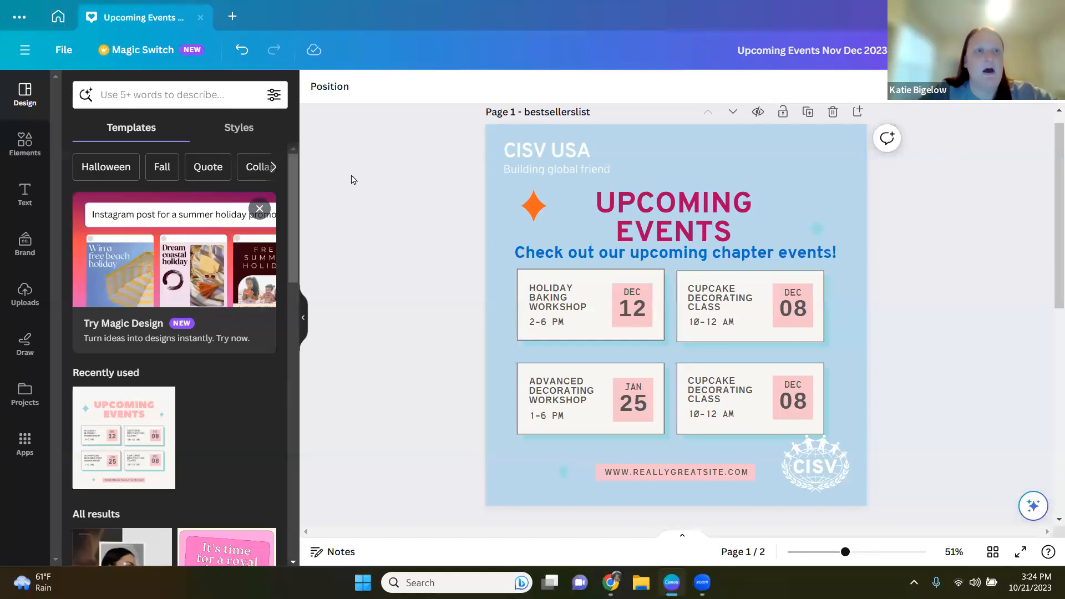
Step: Close the design tab and minimize the browser window
left_click(201, 17)
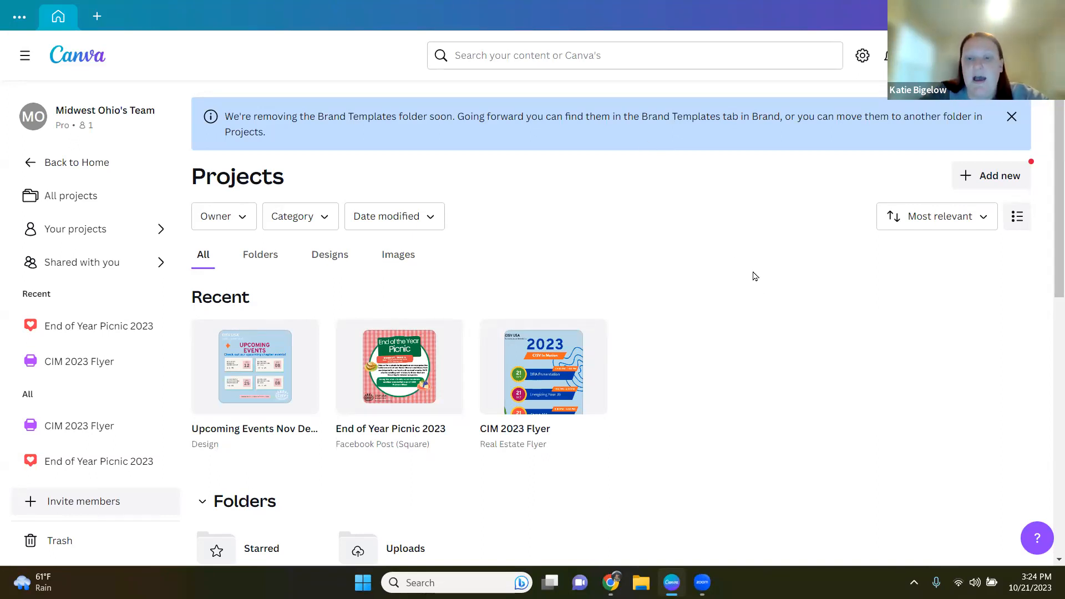
left_click(985, 15)
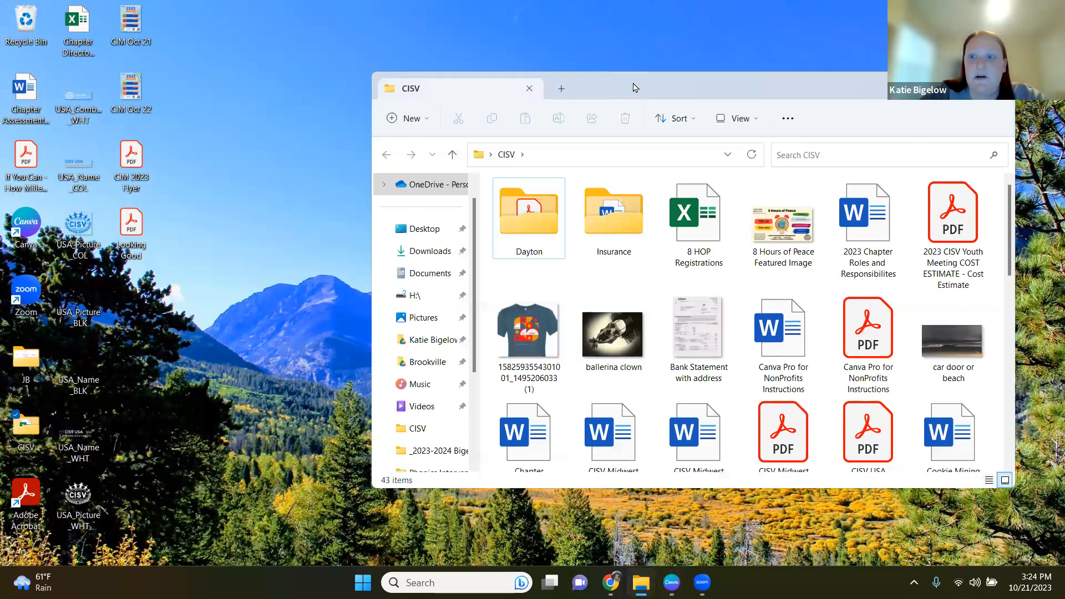
Step: Open the Canva Pro for NonProfits Instructions PDF from the CISV folder and scroll through its application steps
left_click_drag(623, 81, 417, 21)
left_click(663, 280)
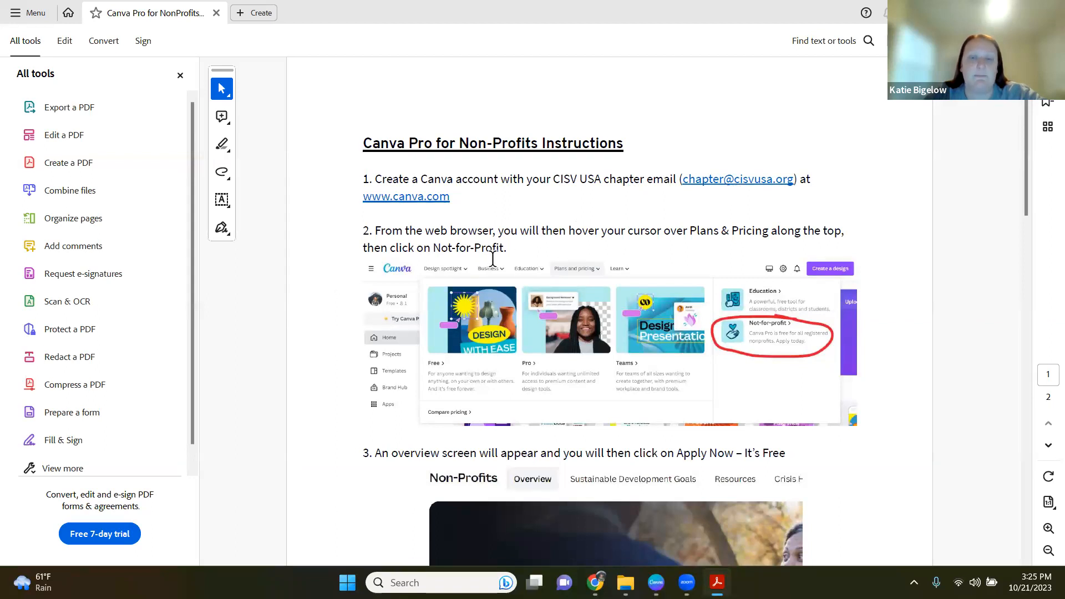
scroll(472, 327, "down", 1)
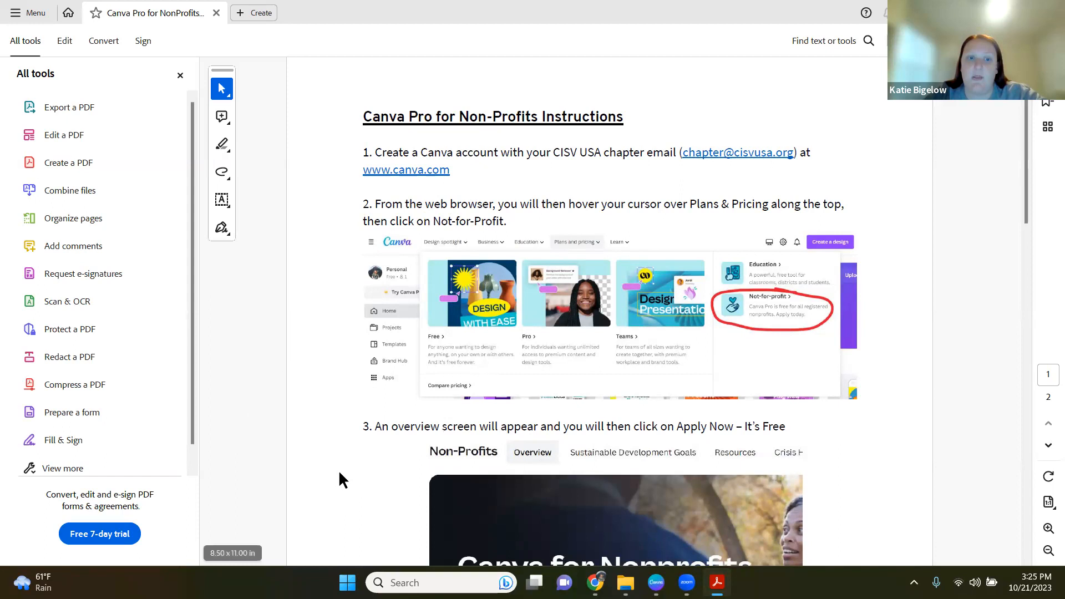
scroll(339, 472, "down", 3)
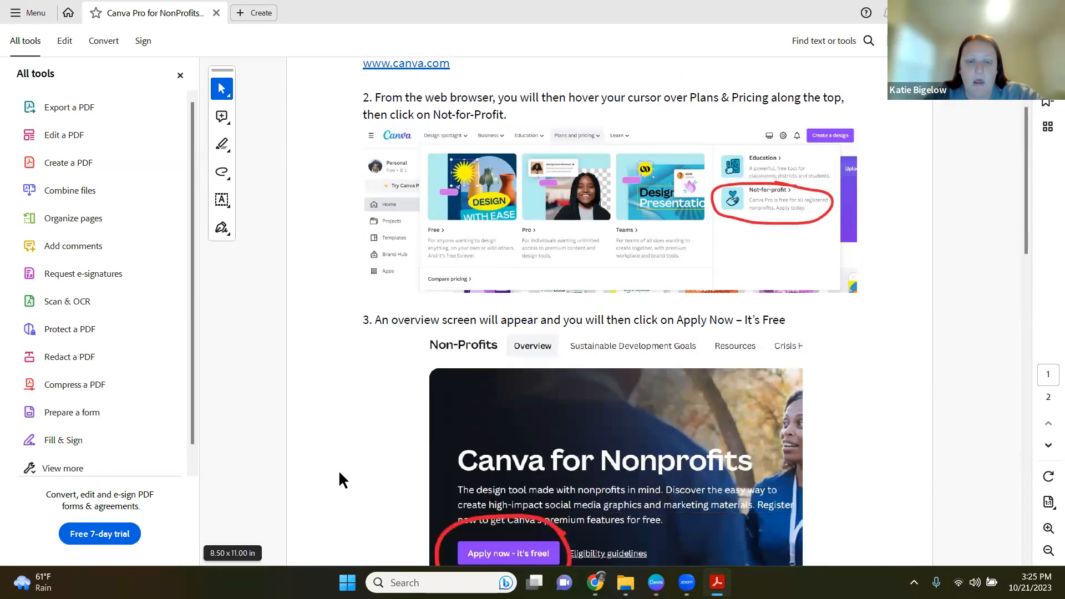
scroll(343, 472, "down", 1)
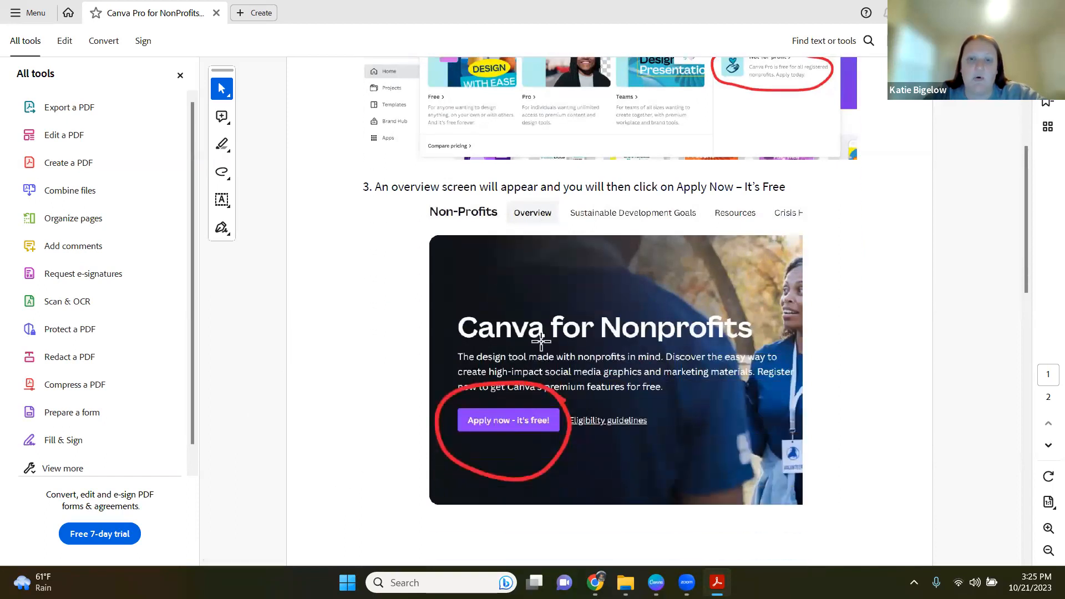
scroll(346, 415, "down", 9)
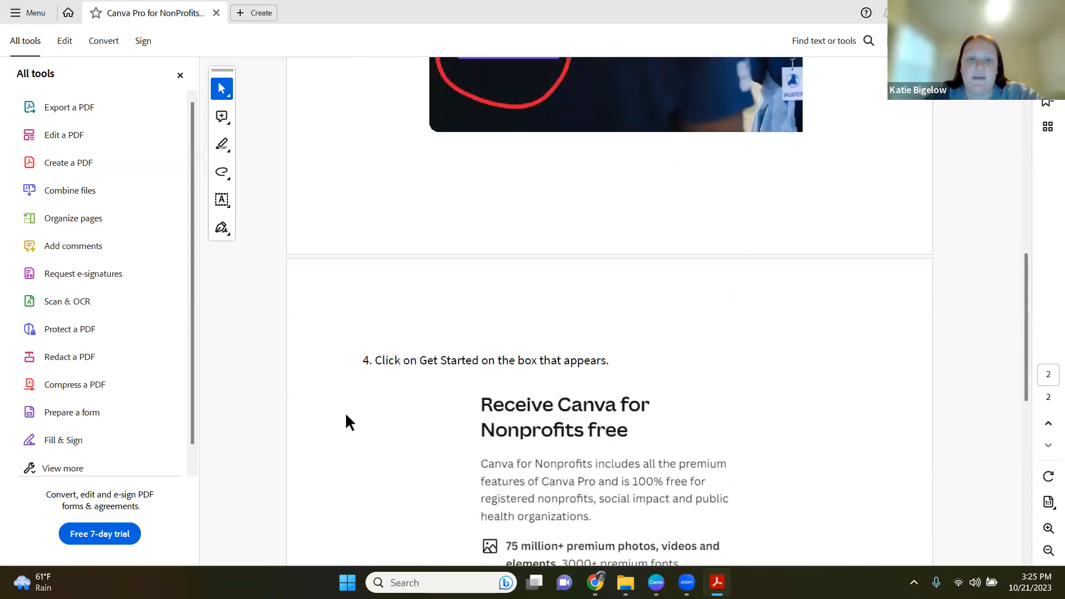
scroll(345, 421, "down", 6)
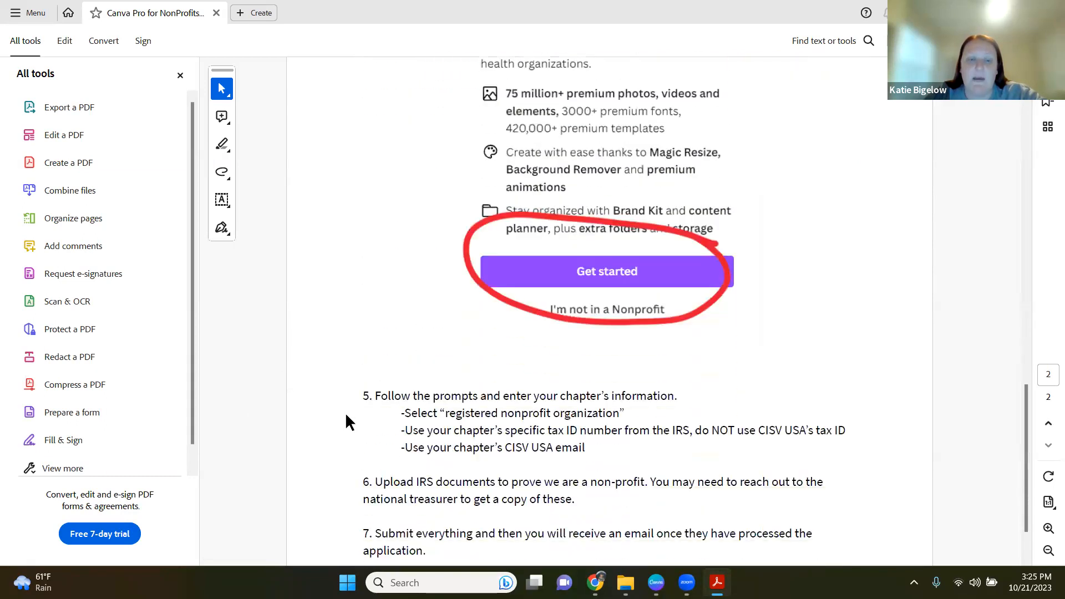
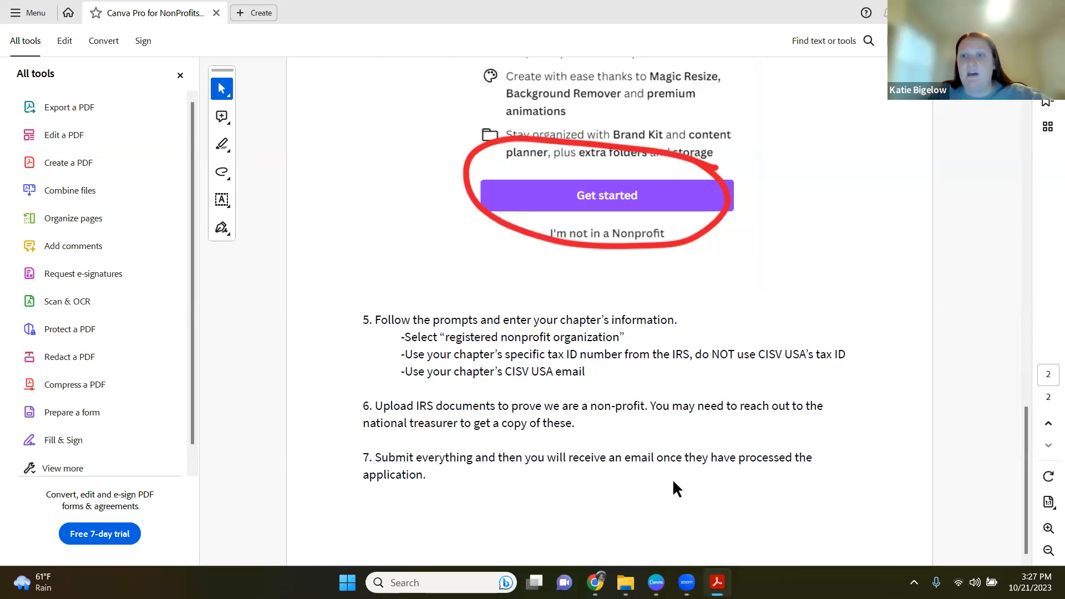
Step: Scroll back to the start of the Canva Pro for Non-Profits instructions PDF, then switch to the Canva home page
scroll(673, 482, "up", 15)
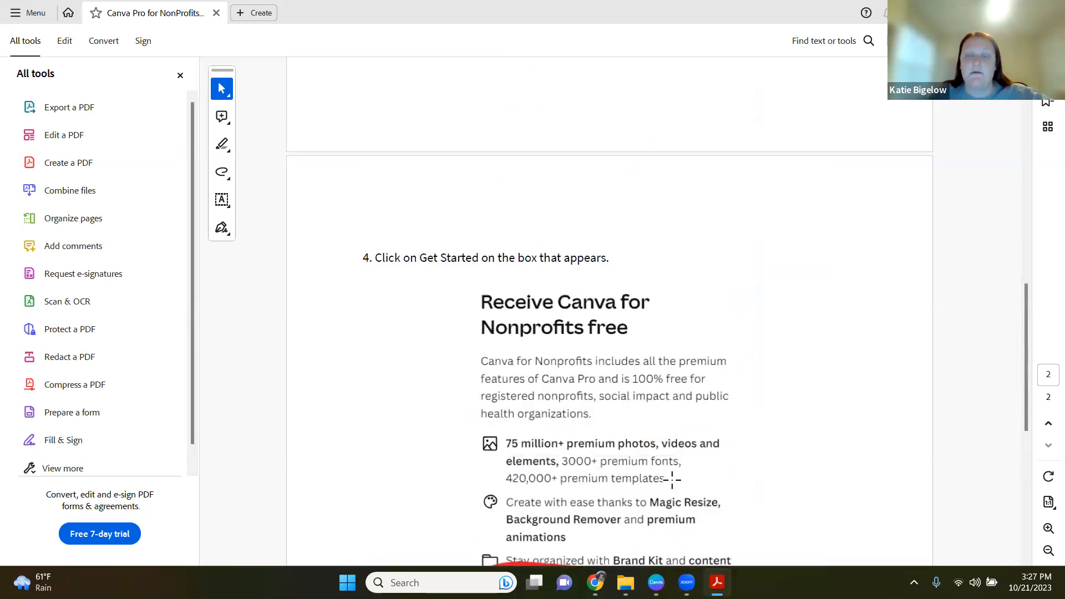
scroll(673, 482, "up", 5)
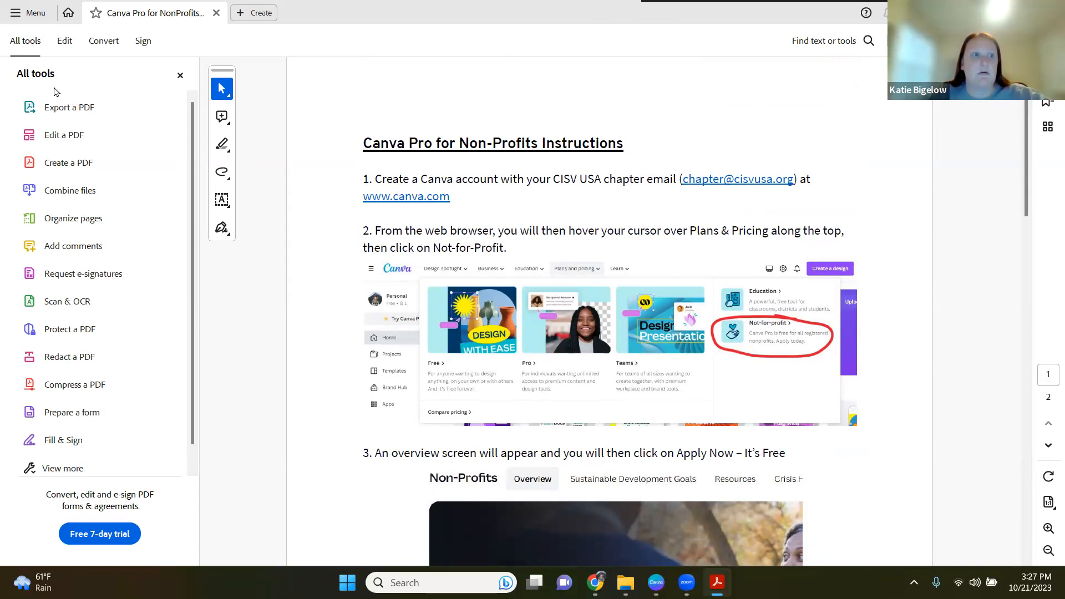
key("alt+Tab")
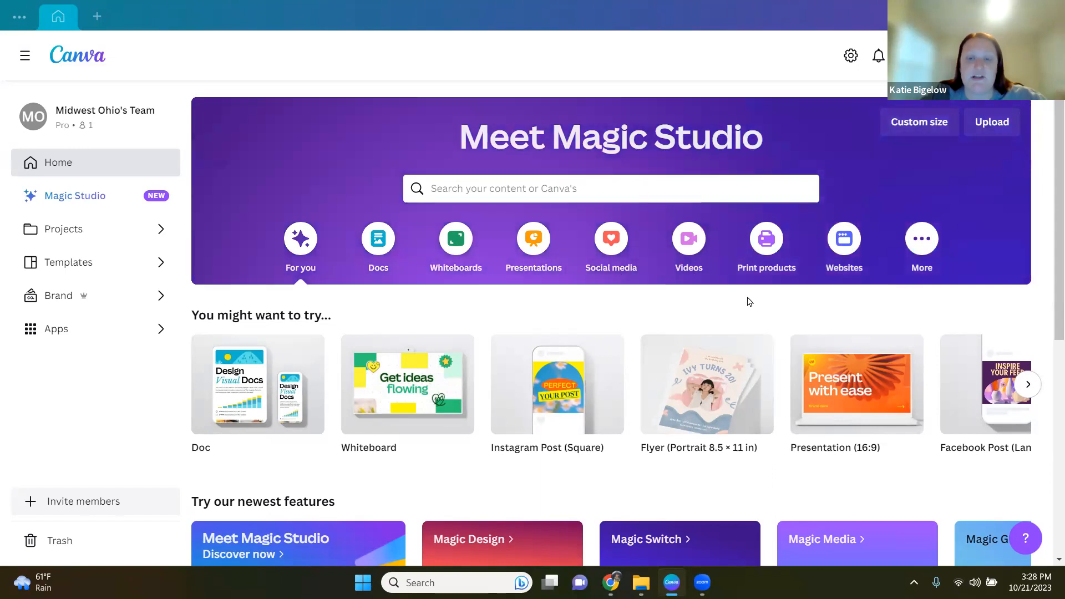
Step: Browse the Canva home page and open the More design categories to scroll through the suggested templates
scroll(400, 488, "down", 4)
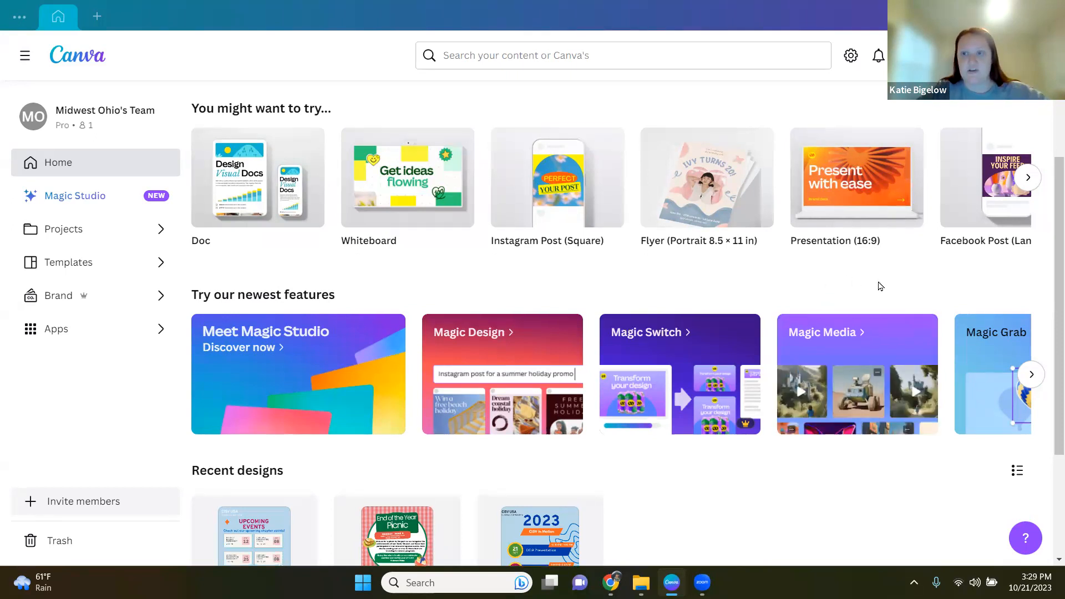
scroll(875, 286, "up", 4)
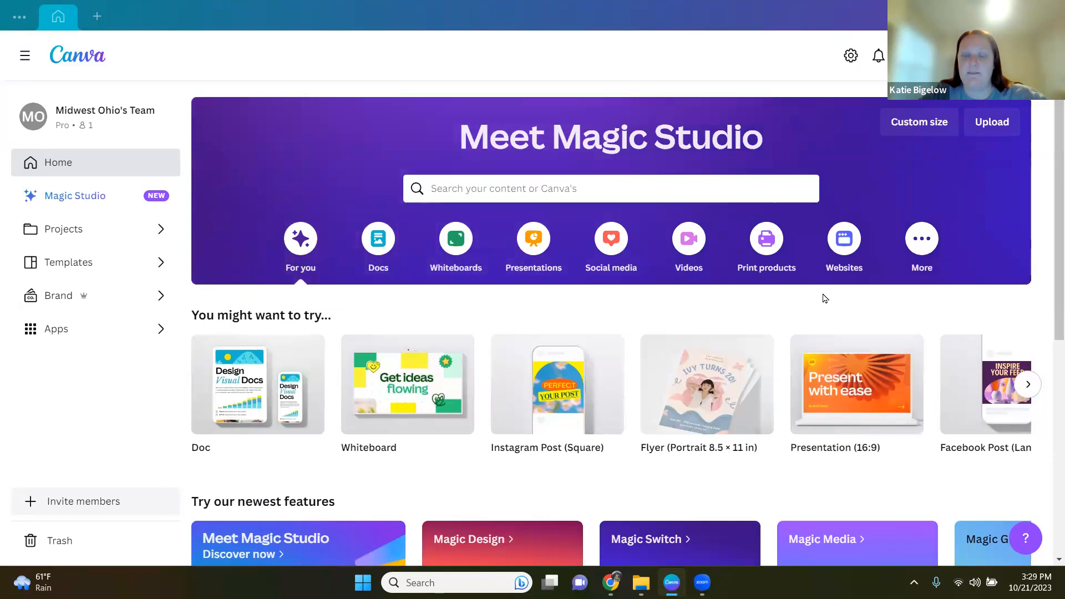
left_click(920, 243)
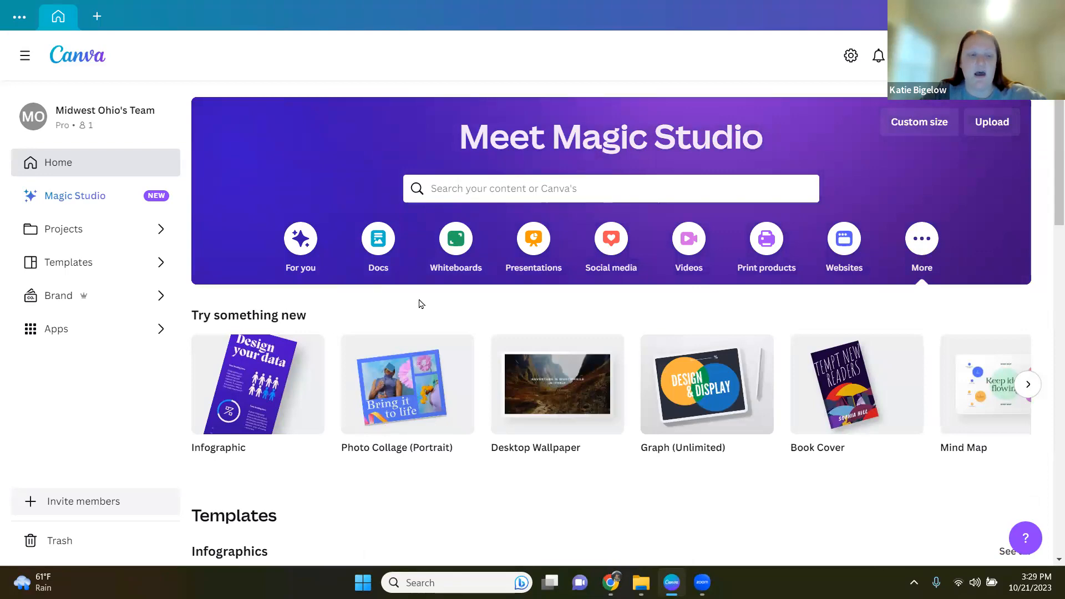
scroll(421, 304, "down", 4)
scroll(463, 329, "down", 6)
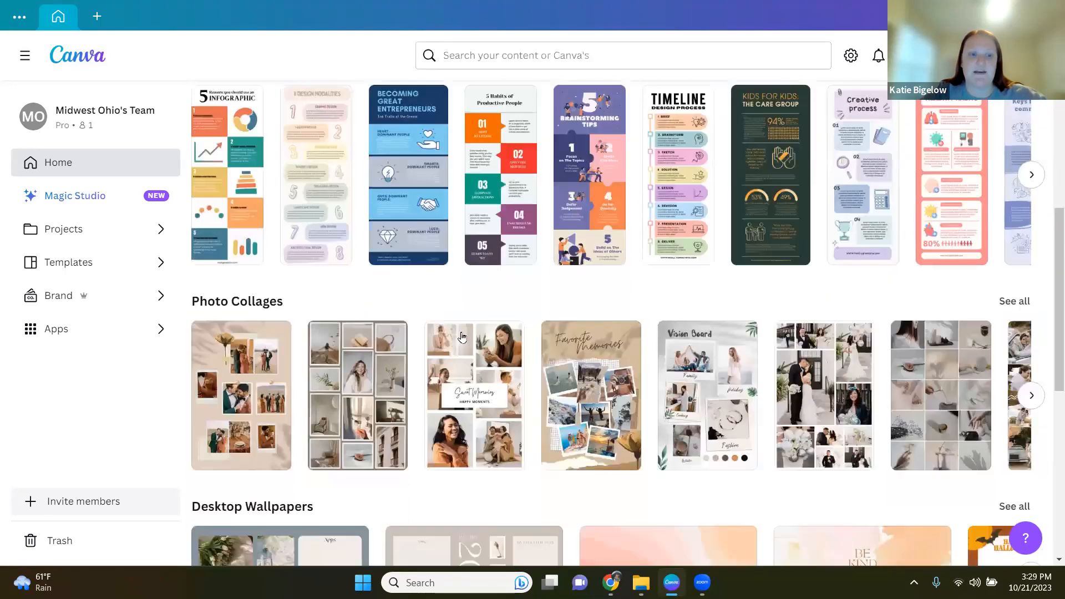
scroll(463, 332, "up", 9)
scroll(465, 336, "up", 2)
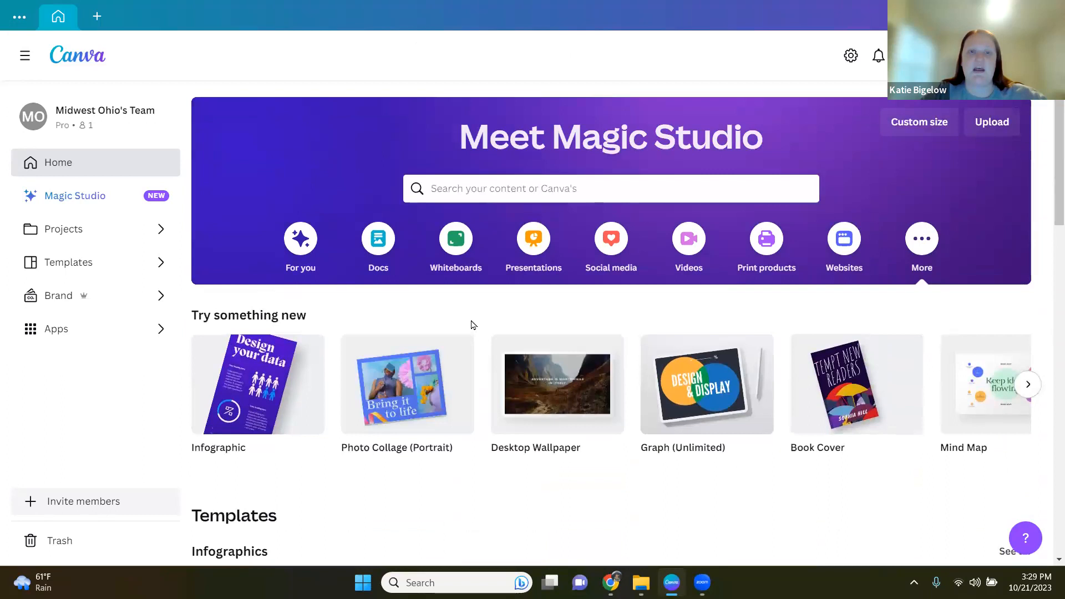